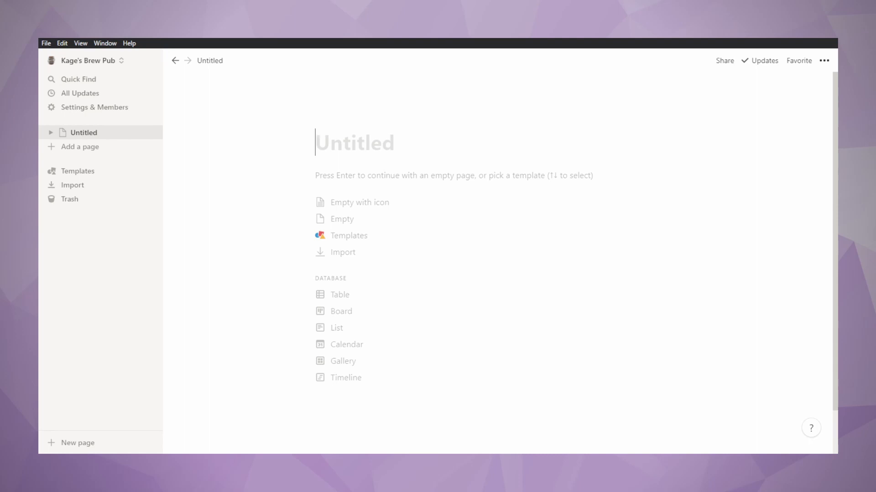
Start an empty page with an icon and list Projects, Areas, Library, Tasks and Archive on separate lines
{"action": "left_click", "coordinate": [394, 201]}
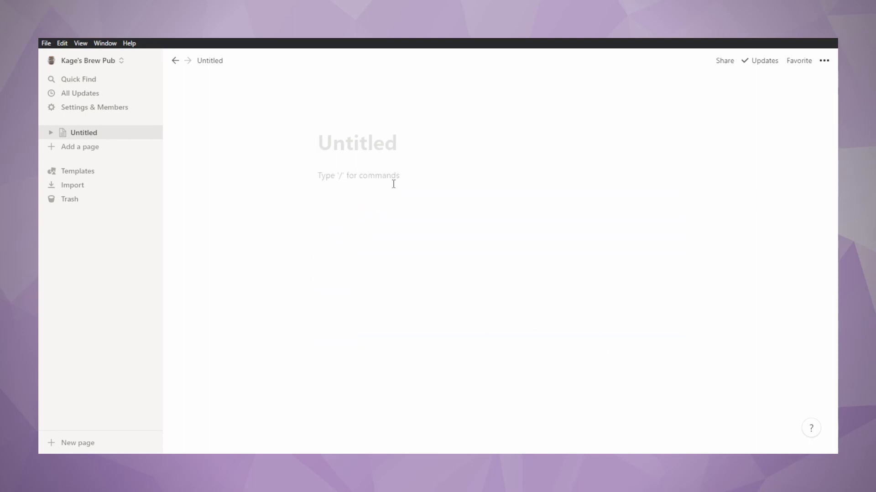
{"action": "type", "text": "Projects"}
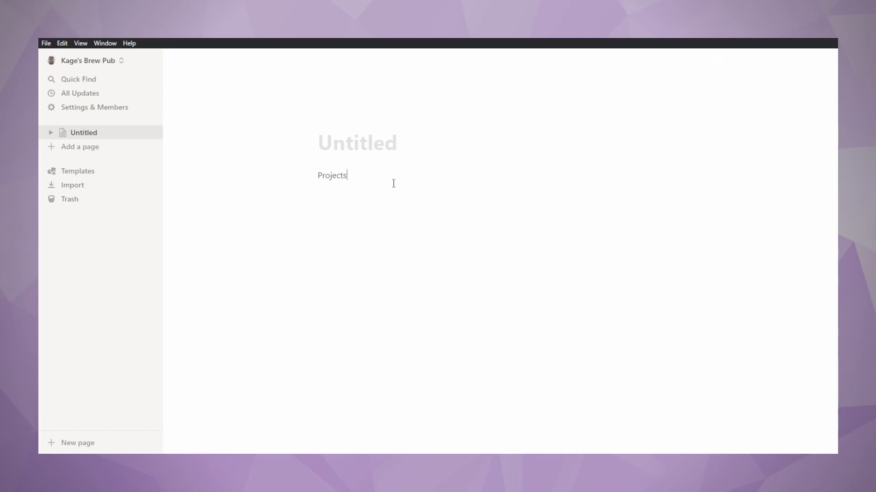
{"action": "key", "text": "Return"}
{"action": "type", "text": "Areas"}
{"action": "key", "text": "Return"}
{"action": "type", "text": "Library"}
{"action": "key", "text": "Return"}
{"action": "type", "text": "Tasks"}
{"action": "key", "text": "Return"}
{"action": "type", "text": "Arch"}
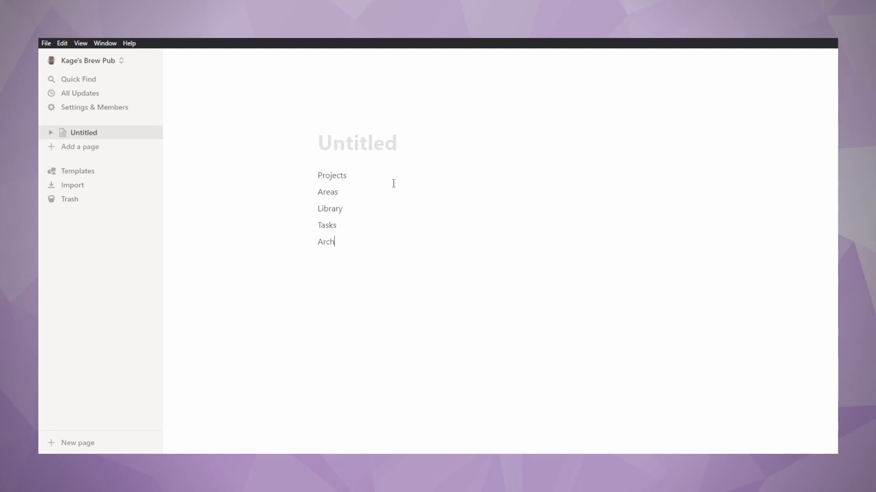
{"action": "type", "text": "ive"}
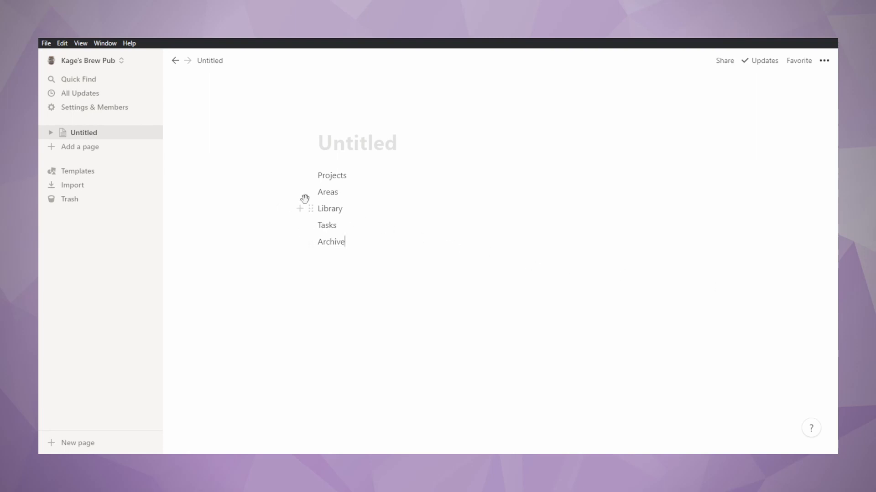
{"action": "left_click", "coordinate": [380, 178]}
{"action": "left_click", "coordinate": [377, 190]}
{"action": "left_click", "coordinate": [374, 208]}
{"action": "left_click", "coordinate": [367, 226]}
{"action": "left_click", "coordinate": [355, 245]}
Title the page "The Hub"
{"action": "left_click", "coordinate": [352, 143]}
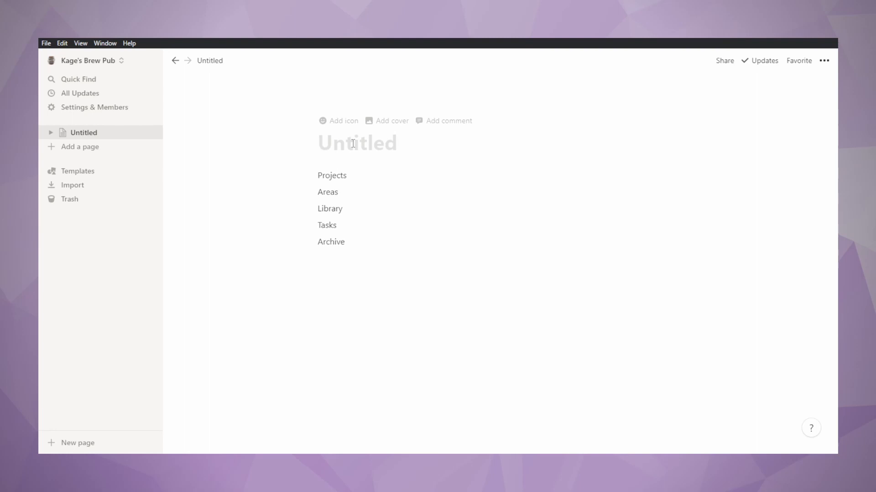
{"action": "type", "text": "T"}
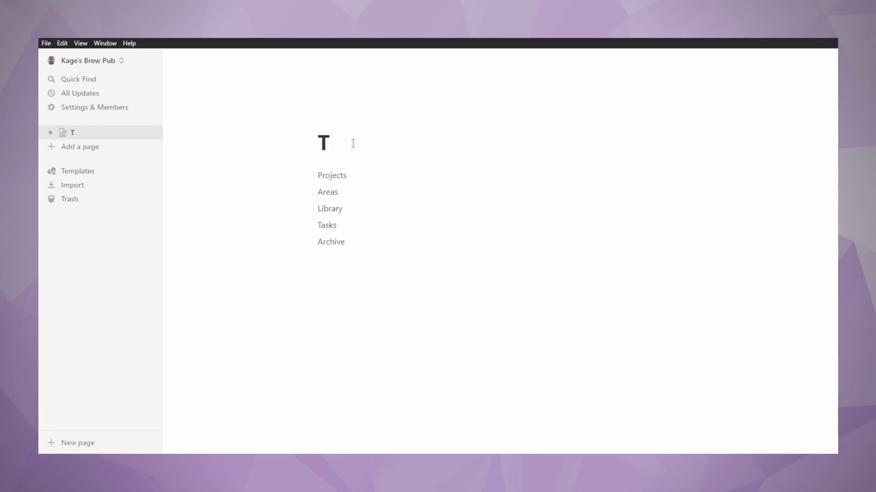
{"action": "type", "text": "he Huyb"}
{"action": "key", "text": "BackSpace"}
{"action": "key", "text": "BackSpace"}
{"action": "type", "text": "b"}
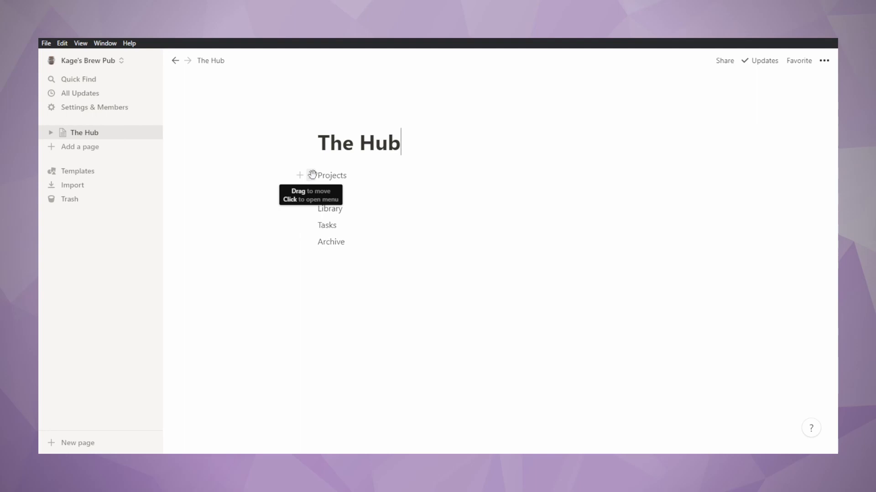
Turn the Projects line into a subpage and set that page up as a table database
{"action": "left_click", "coordinate": [312, 175]}
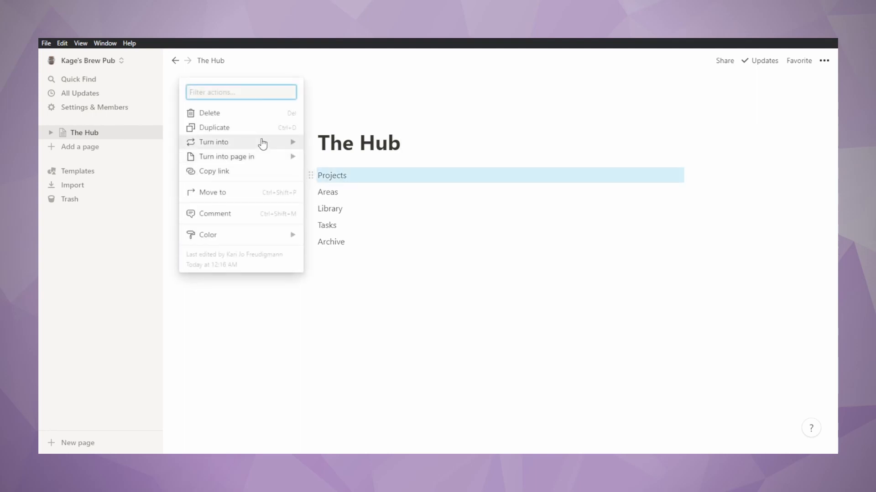
{"action": "mouse_move", "coordinate": [264, 141]}
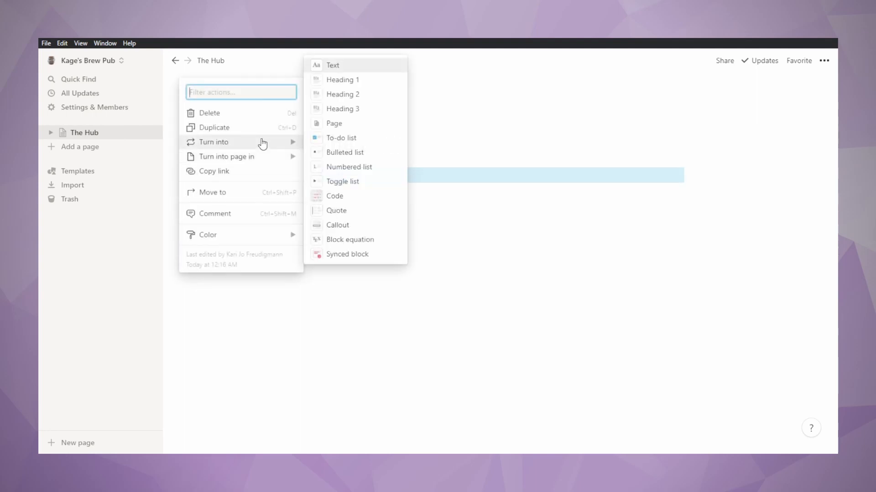
{"action": "left_click", "coordinate": [381, 130]}
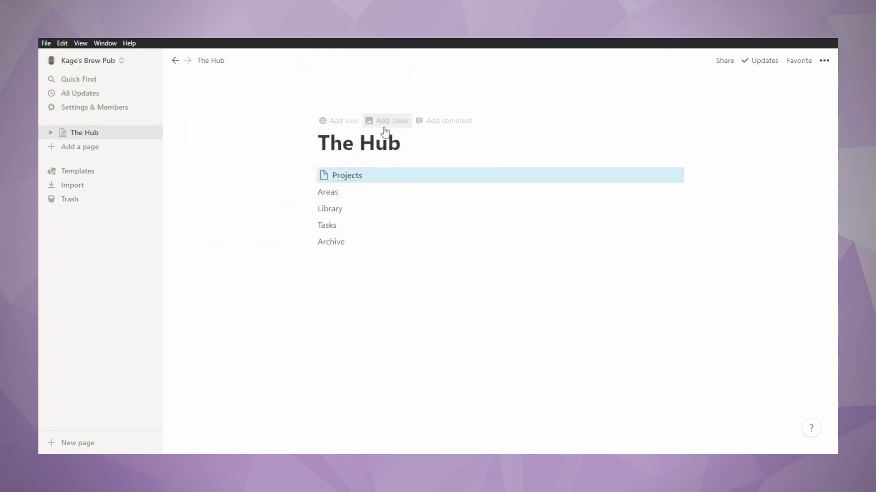
{"action": "left_click", "coordinate": [355, 178]}
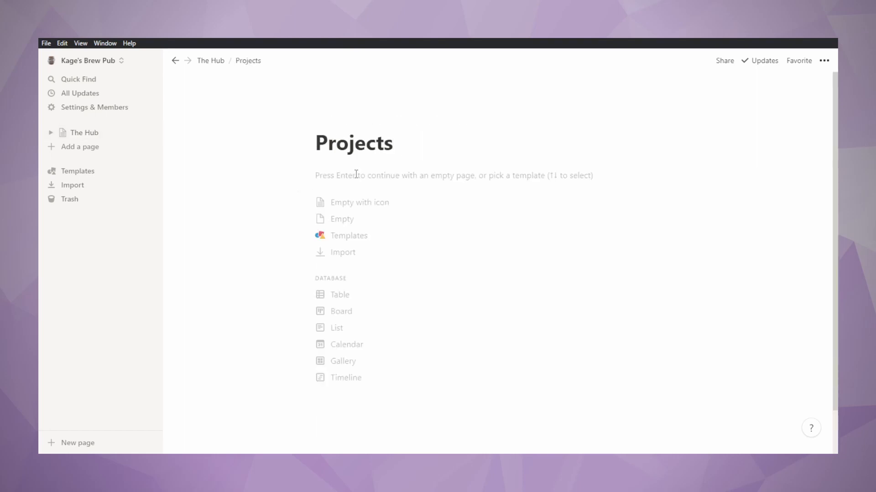
{"action": "left_click", "coordinate": [377, 301]}
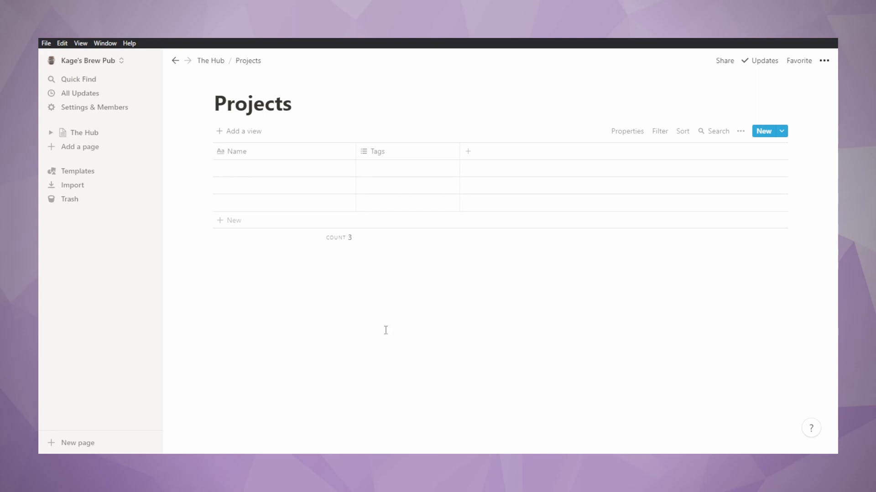
Rename the table's Name column to "Project"
{"action": "left_click", "coordinate": [248, 152]}
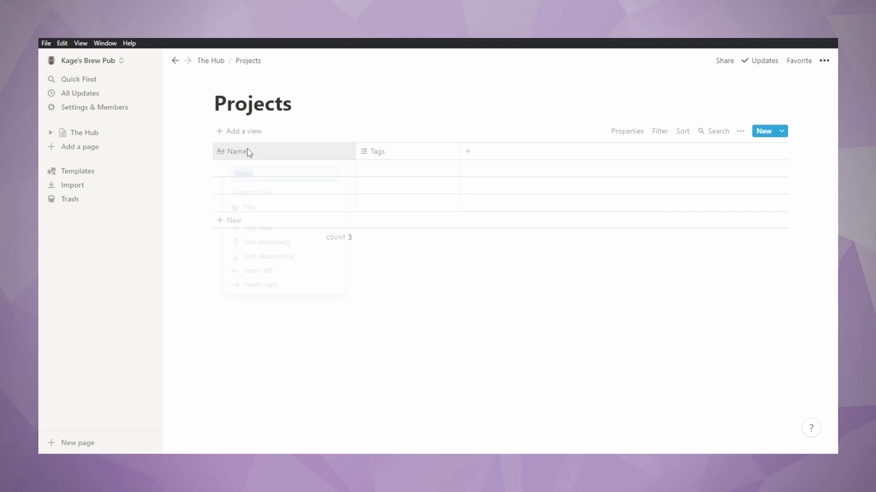
{"action": "type", "text": "Project"}
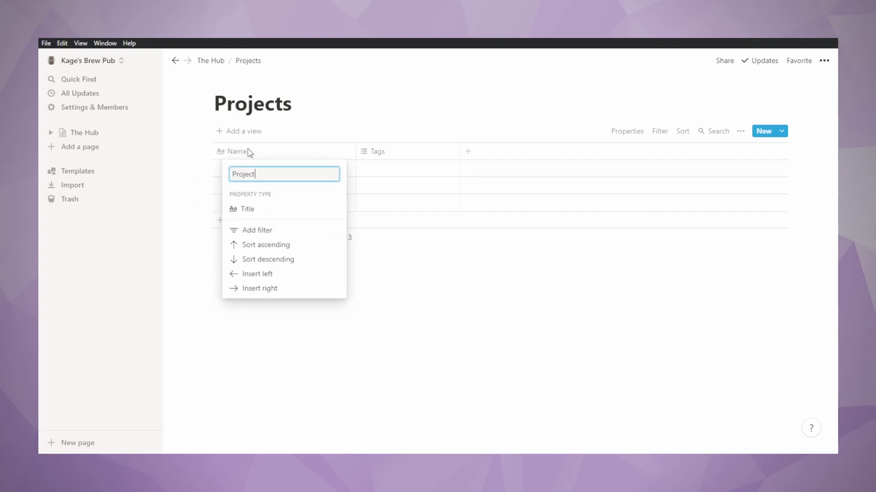
{"action": "left_click", "coordinate": [475, 301]}
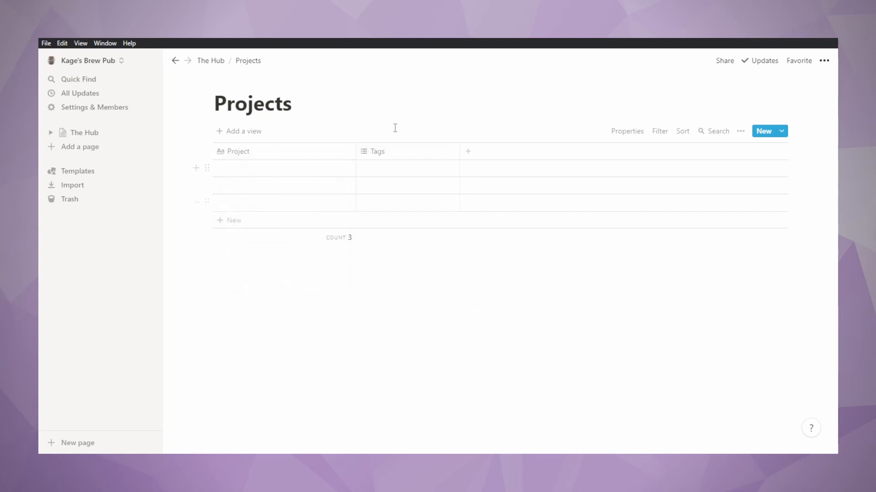
Rename the Tags column to "Timelines" and change its property type to Date
{"action": "left_click", "coordinate": [392, 155]}
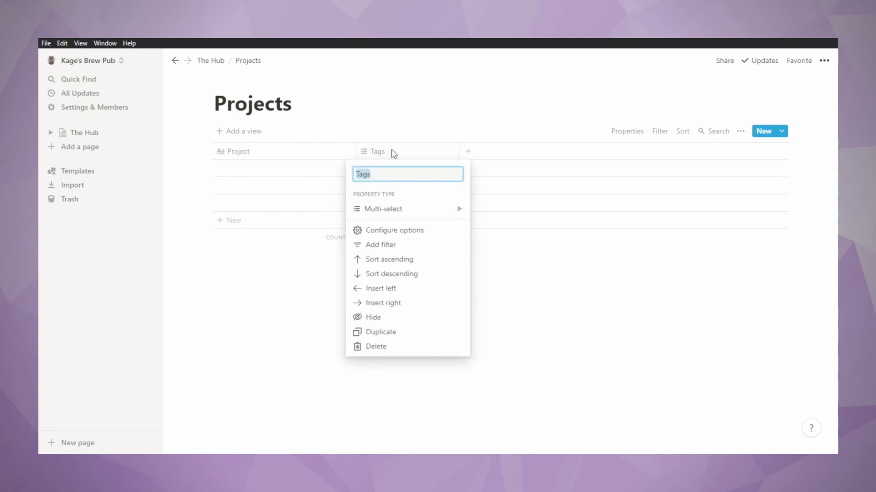
{"action": "type", "text": "Timelines"}
{"action": "left_click", "coordinate": [419, 209]}
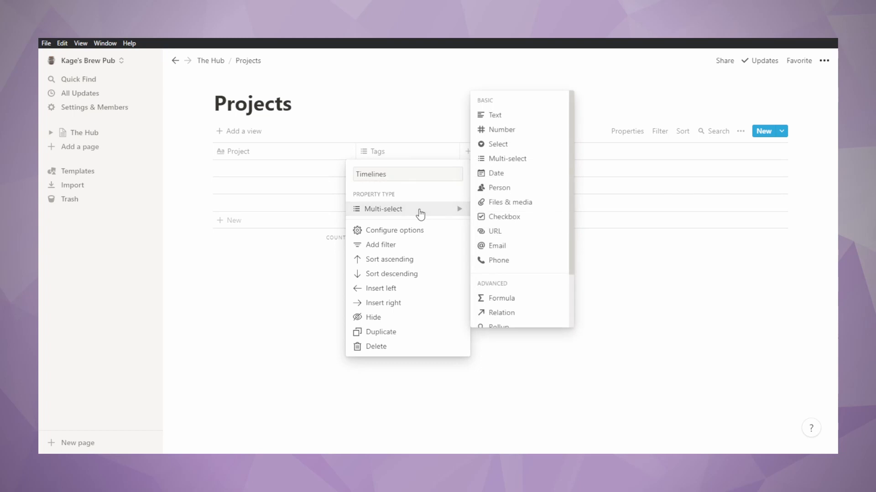
{"action": "left_click", "coordinate": [522, 173]}
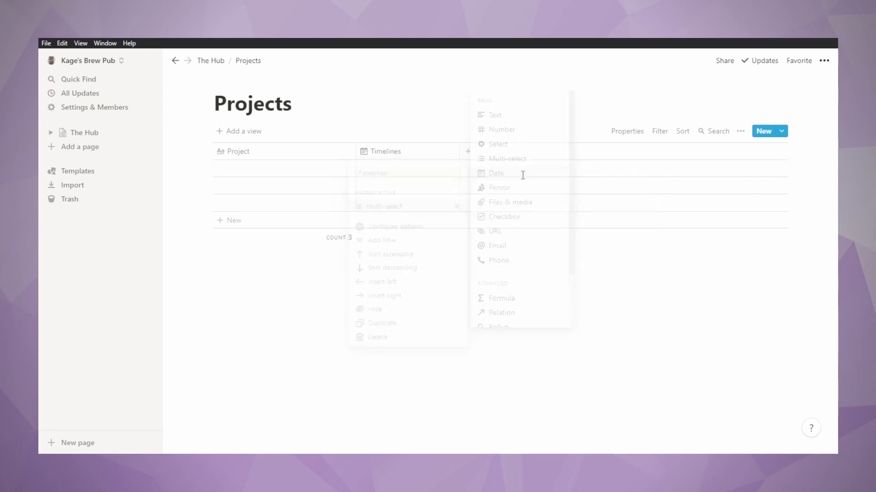
Add a new column named "Status" with the Select property type
{"action": "left_click", "coordinate": [471, 153]}
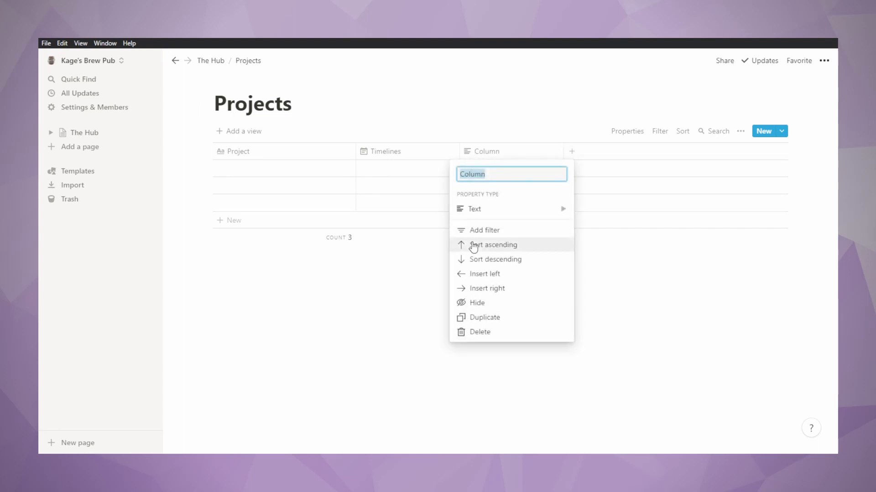
{"action": "type", "text": "Stas"}
{"action": "mouse_move", "coordinate": [511, 212]}
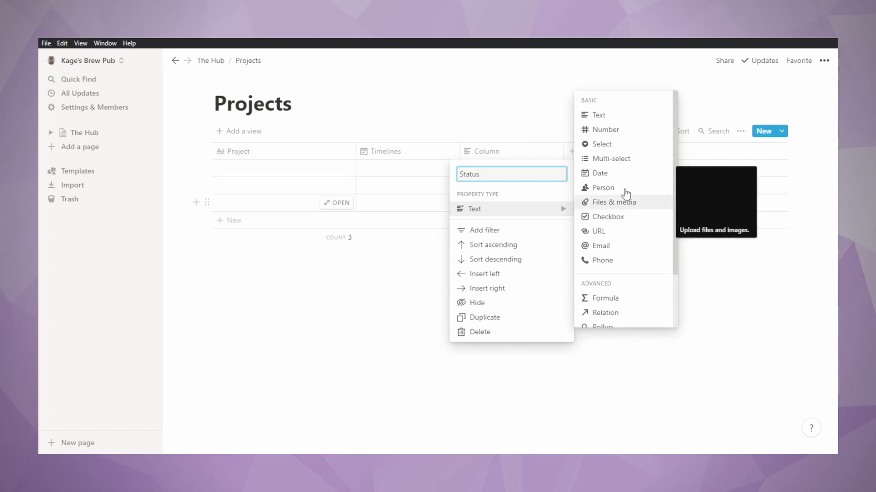
{"action": "left_click", "coordinate": [625, 144]}
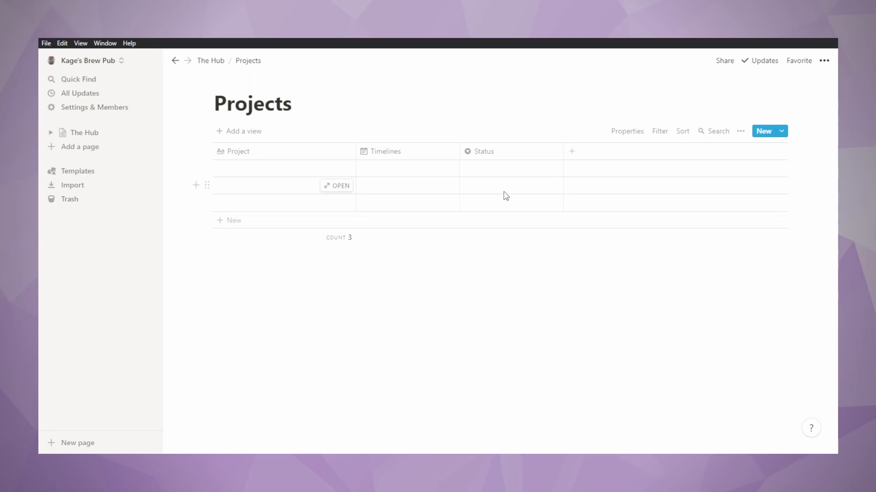
Create the Status options In Progress, Complete and Not Started from the first row's cell
{"action": "left_click", "coordinate": [478, 170]}
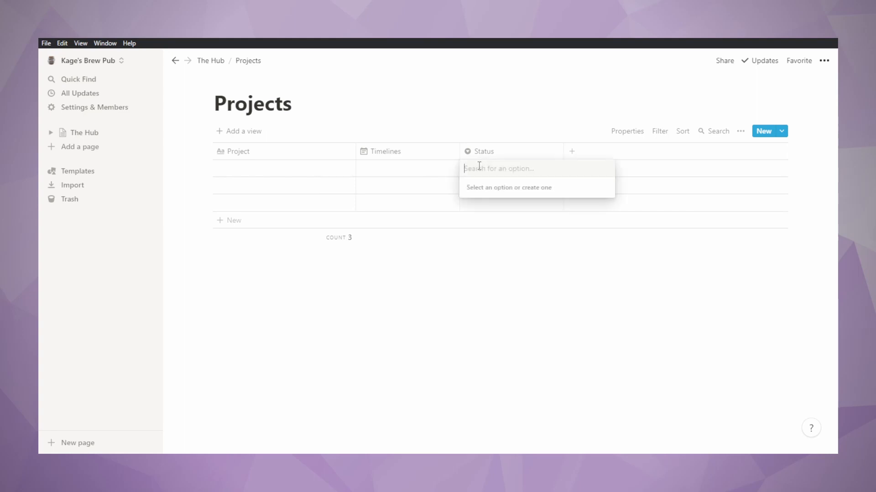
{"action": "type", "text": "In Progress"}
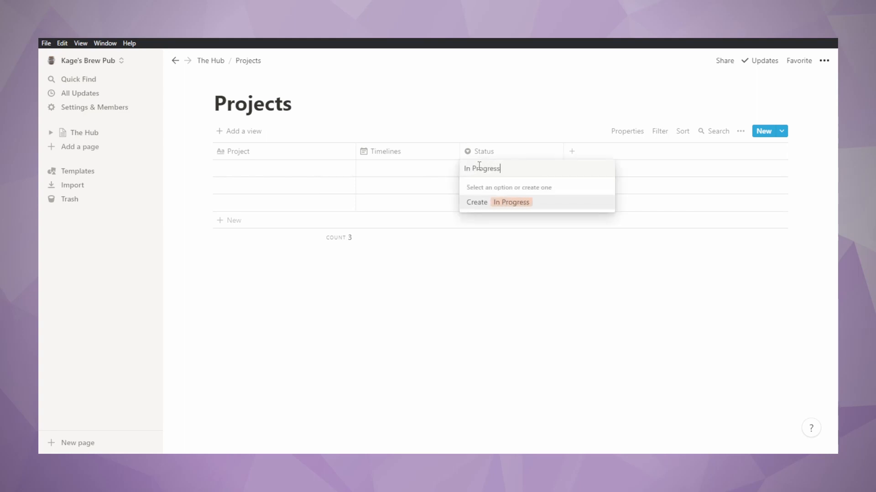
{"action": "key", "text": "Return"}
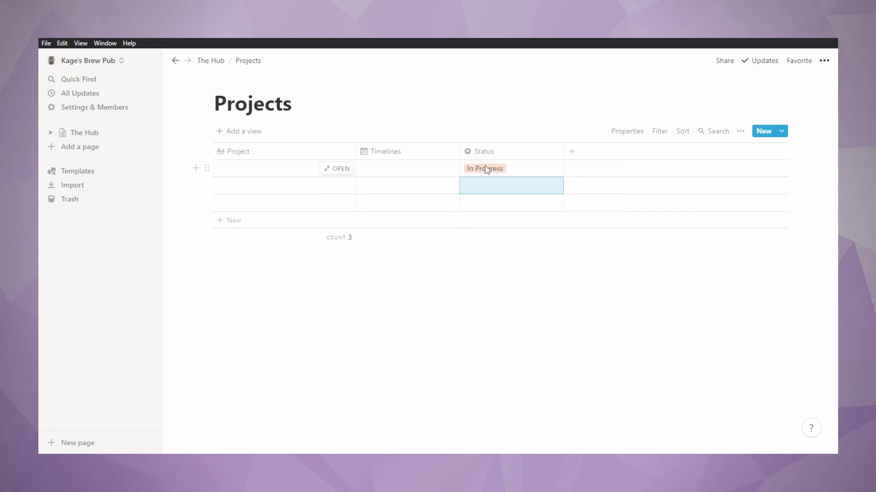
{"action": "left_click", "coordinate": [522, 169]}
{"action": "type", "text": "Complete"}
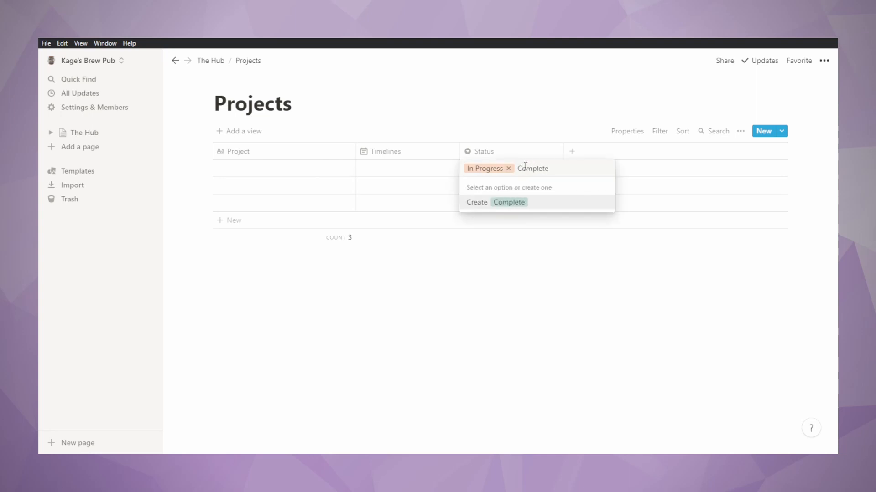
{"action": "key", "text": "Return"}
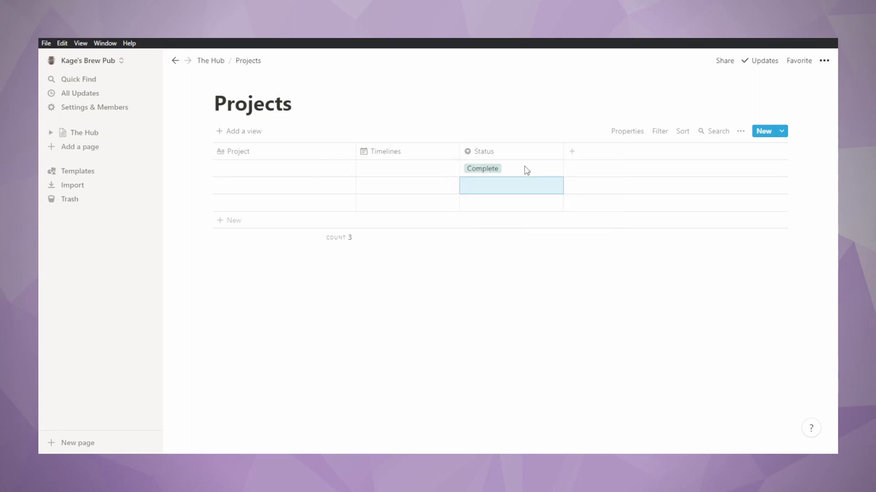
{"action": "left_click", "coordinate": [526, 169]}
{"action": "type", "text": "Not Started"}
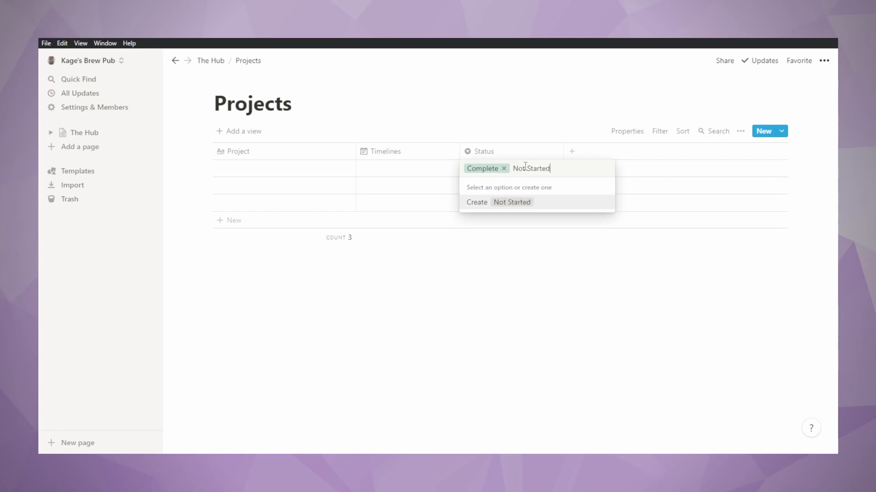
{"action": "key", "text": "Return"}
Create two more Status options, Cancelled and Recurring, in the first row's cell
{"action": "left_click", "coordinate": [526, 169]}
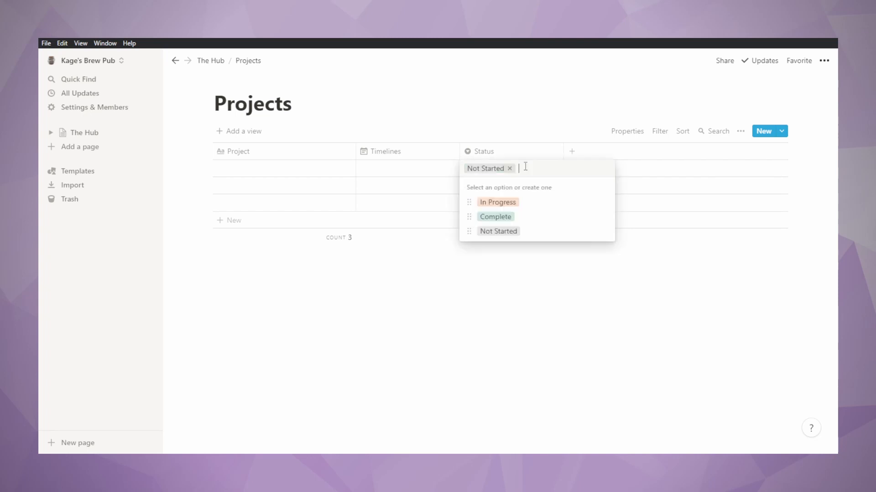
{"action": "type", "text": "Cancelled"}
{"action": "key", "text": "Return"}
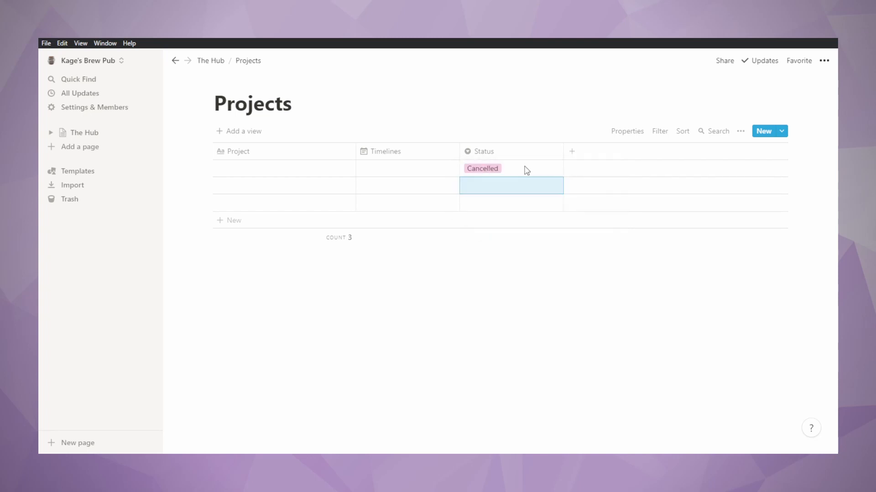
{"action": "left_click", "coordinate": [526, 168]}
{"action": "type", "text": "Recu"}
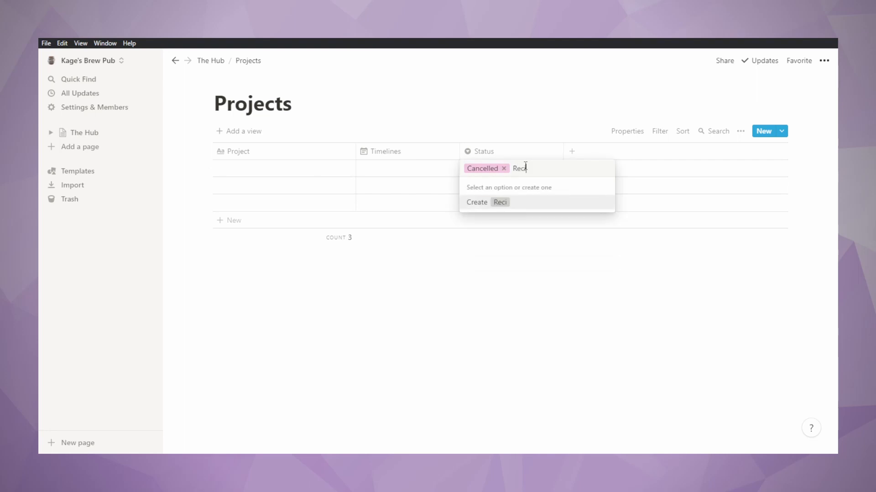
{"action": "type", "text": "rring"}
{"action": "key", "text": "Return"}
Change the color of the In Progress status option to Yellow
{"action": "left_click", "coordinate": [527, 170]}
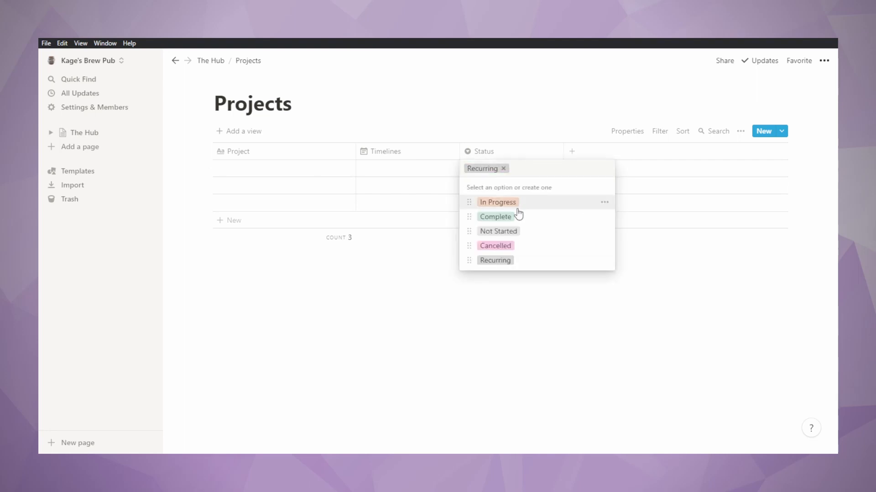
{"action": "left_click", "coordinate": [604, 202]}
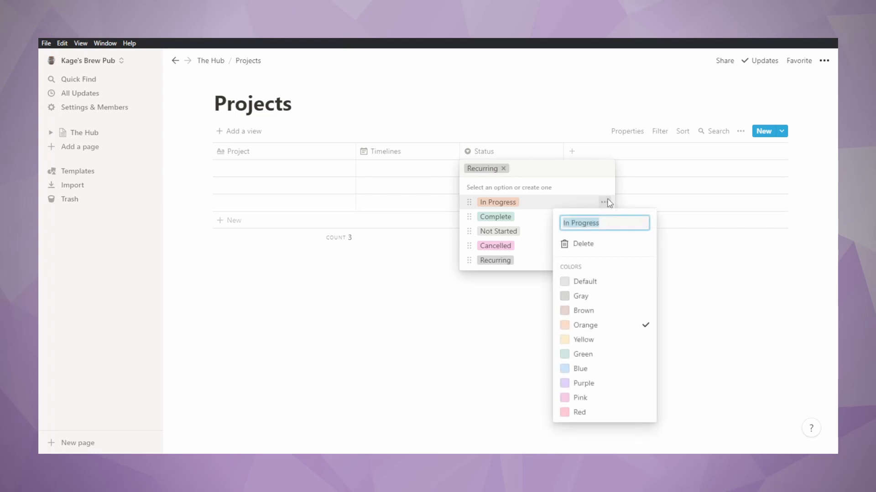
{"action": "left_click", "coordinate": [611, 344]}
{"action": "left_click", "coordinate": [530, 219]}
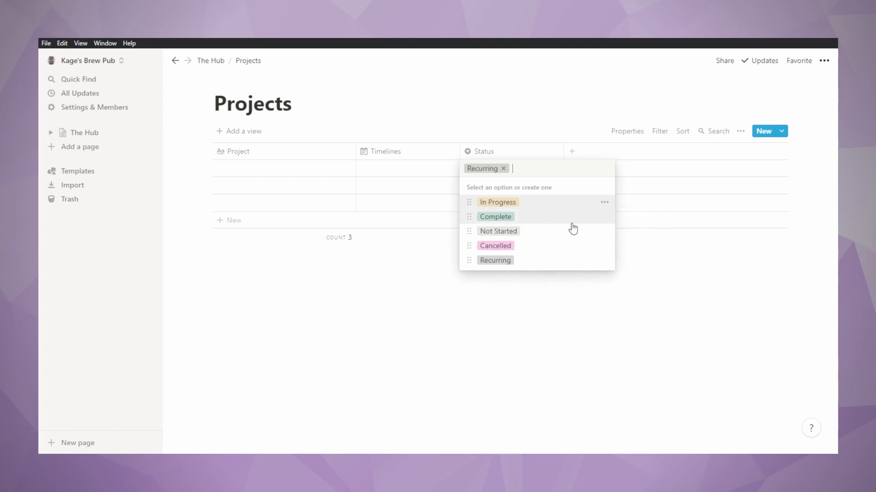
Move the Not Started option above In Progress in the Status options and color it Red
{"action": "left_click_drag", "start_coordinate": [469, 231], "coordinate": [503, 206]}
{"action": "left_click", "coordinate": [605, 202]}
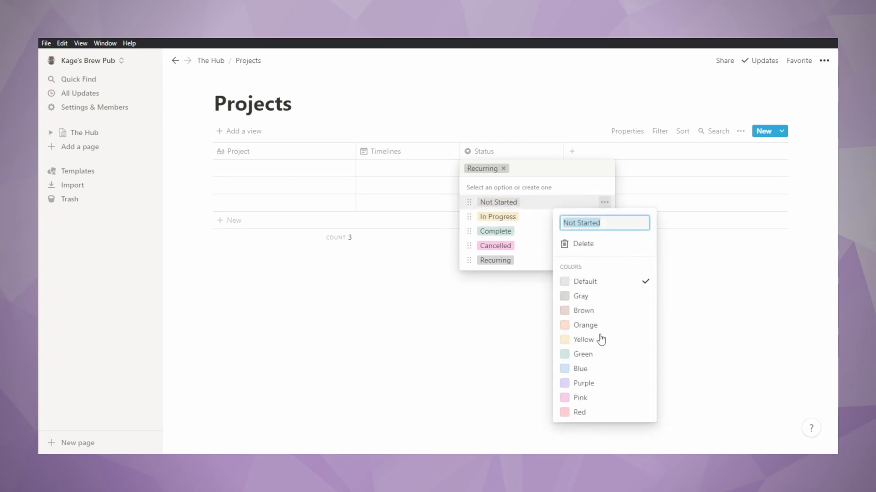
{"action": "left_click", "coordinate": [591, 412]}
{"action": "left_click", "coordinate": [529, 246]}
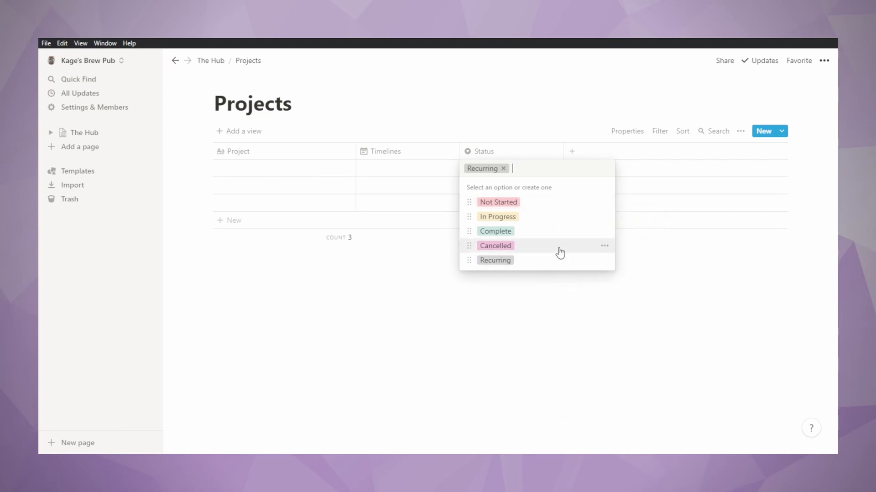
Color the Cancelled status option Gray and the Recurring status option Blue
{"action": "left_click", "coordinate": [604, 246]}
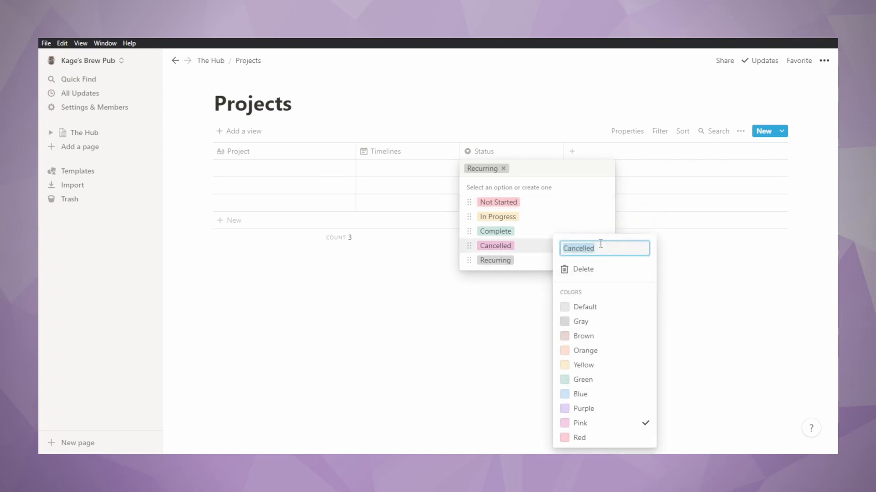
{"action": "left_click", "coordinate": [621, 322]}
{"action": "left_click", "coordinate": [527, 258]}
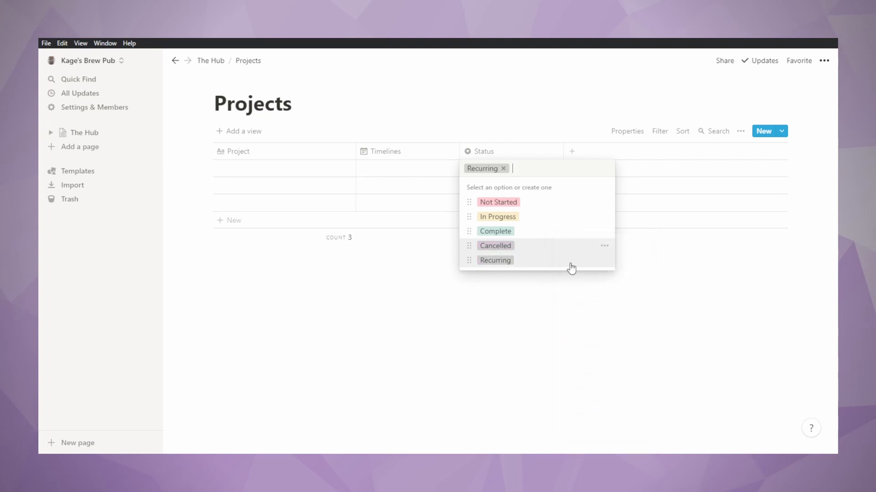
{"action": "left_click", "coordinate": [605, 261]}
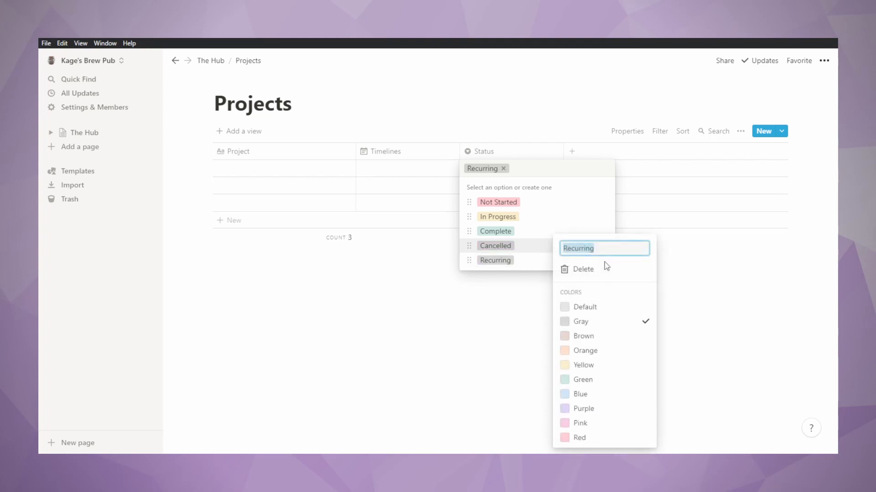
{"action": "left_click", "coordinate": [605, 403]}
{"action": "left_click", "coordinate": [510, 292]}
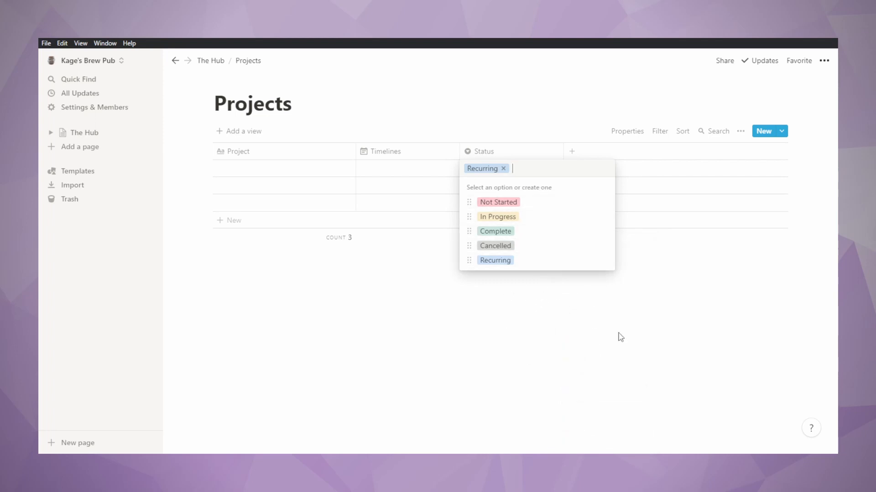
{"action": "key", "text": "Escape"}
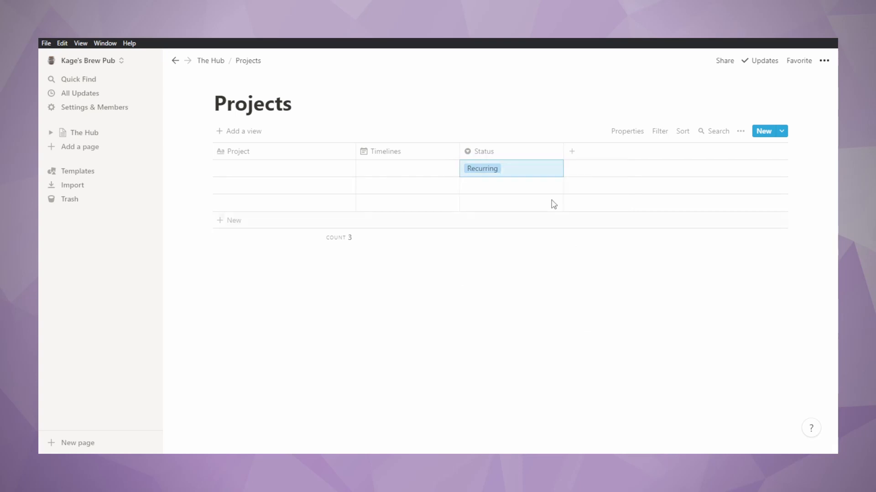
Remove the Recurring tag from the first row's Status cell
{"action": "left_click", "coordinate": [542, 169]}
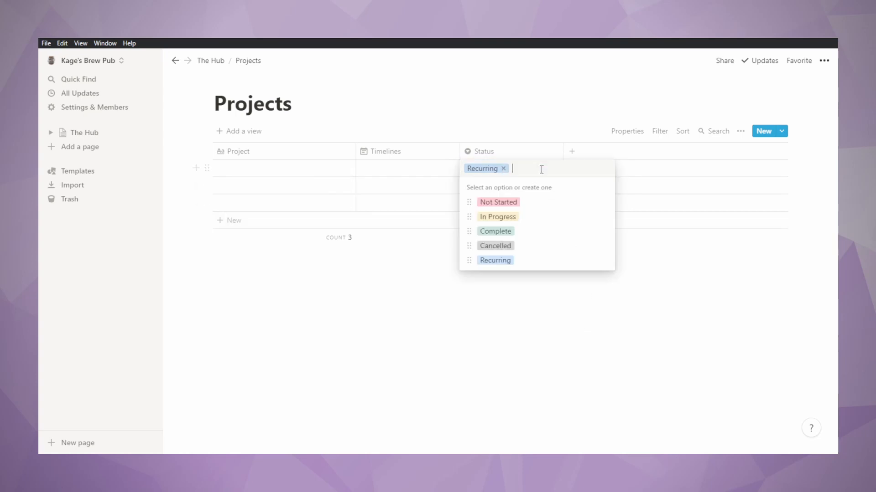
{"action": "left_click", "coordinate": [503, 168]}
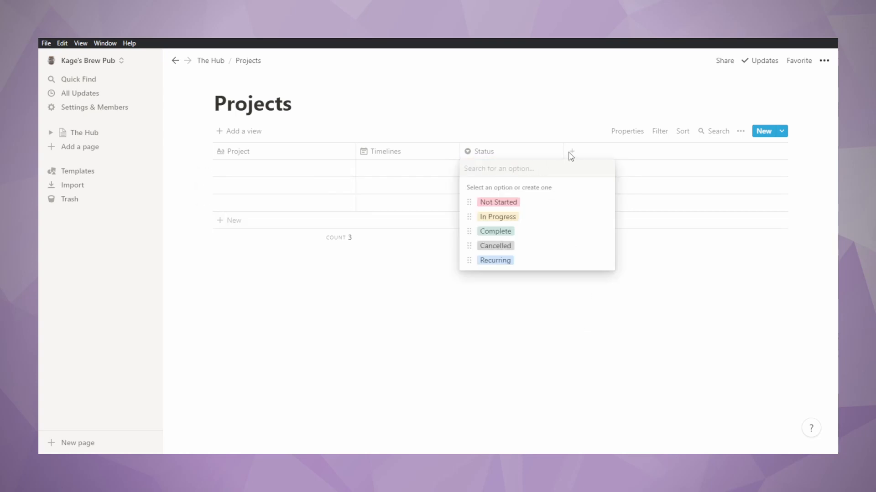
{"action": "key", "text": "Escape"}
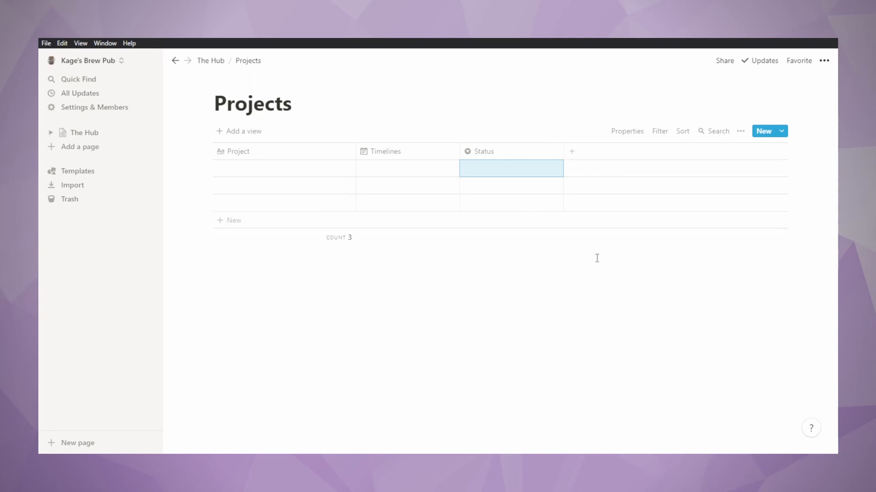
Name the first two project rows Wedding Planning and Writing Paper
{"action": "left_click", "coordinate": [273, 168]}
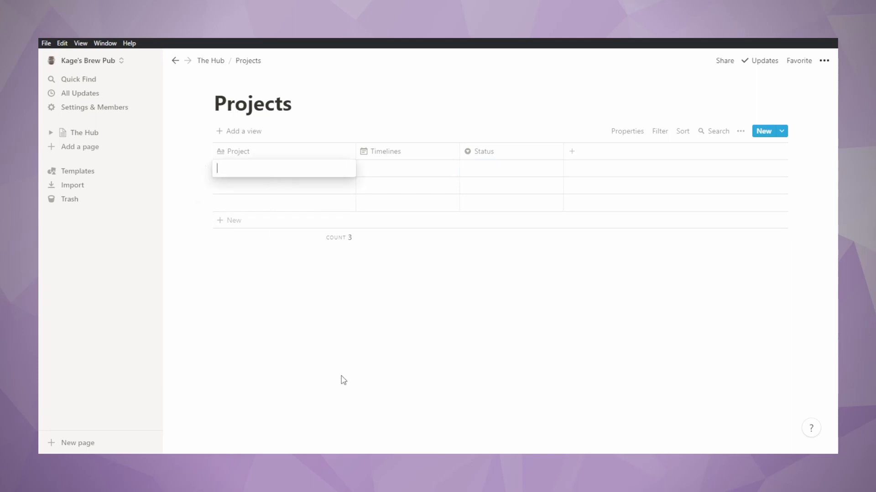
{"action": "type", "text": "Wedding Planning"}
{"action": "key", "text": "Return"}
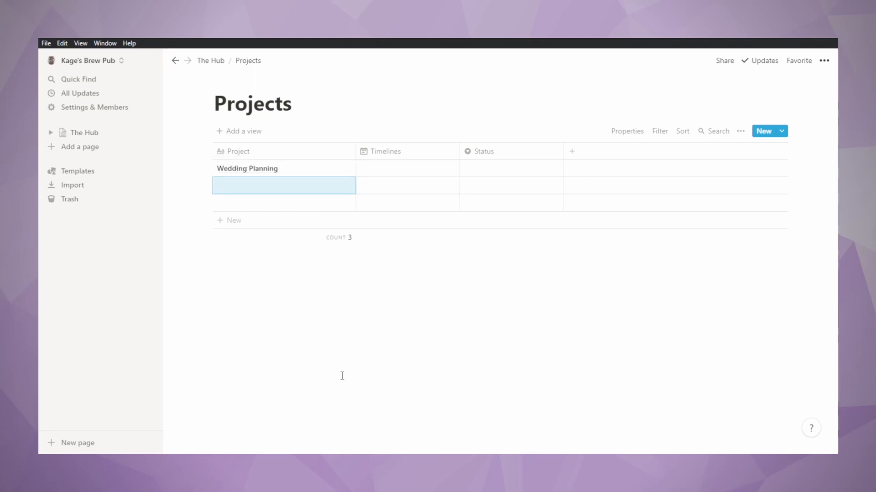
{"action": "type", "text": "Writing A"}
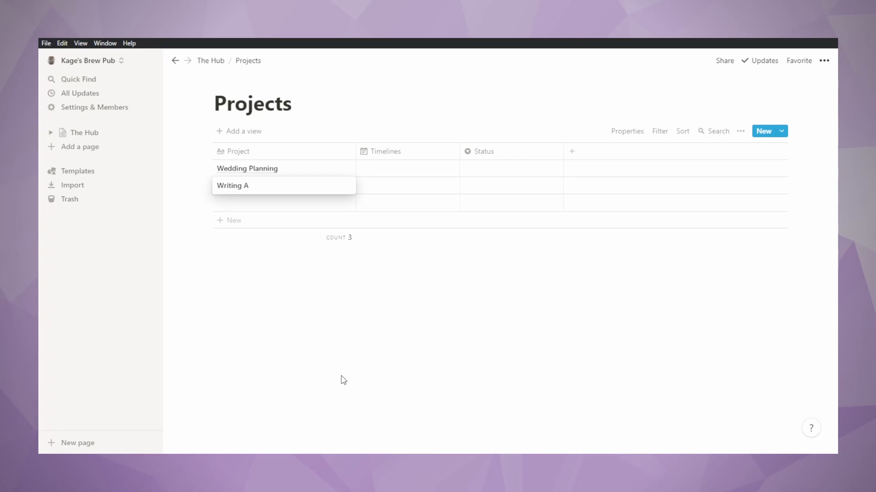
{"action": "key", "text": "BackSpace"}
{"action": "type", "text": "Paper"}
{"action": "key", "text": "Return"}
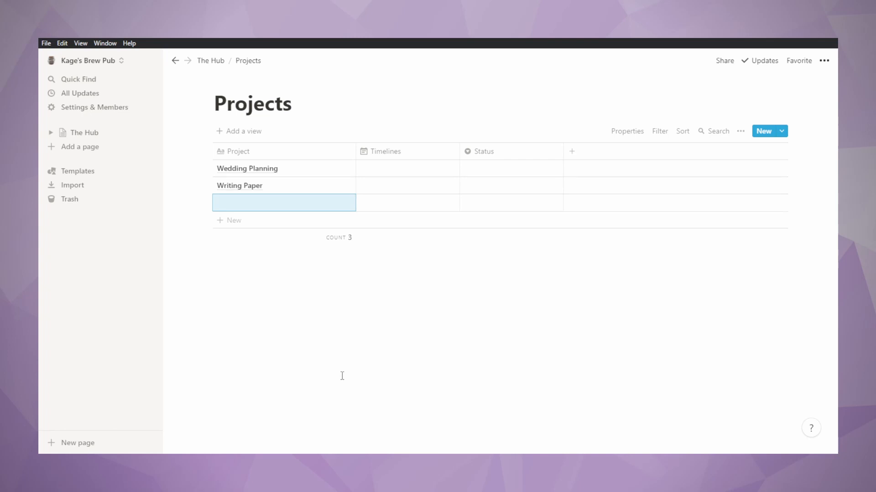
Name the third project Record YouTube Video and add a fourth row named Presentation
{"action": "type", "text": "Record You"}
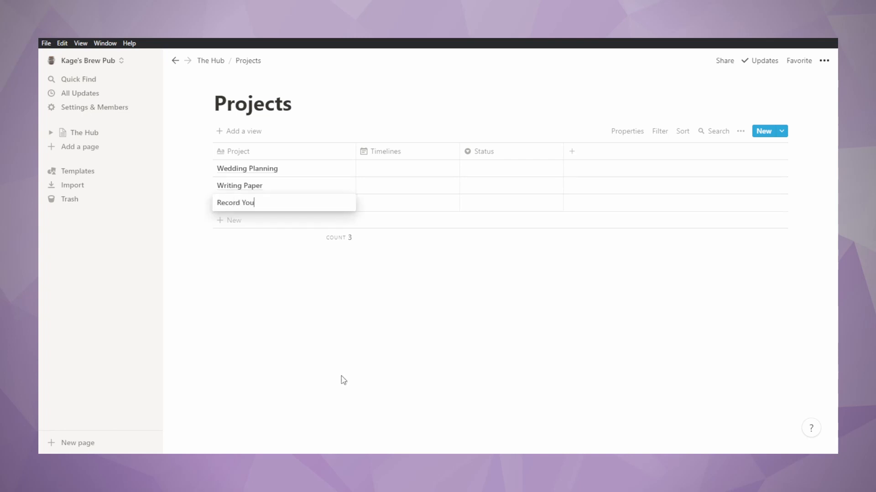
{"action": "type", "text": "Tube Video"}
{"action": "key", "text": "Tab"}
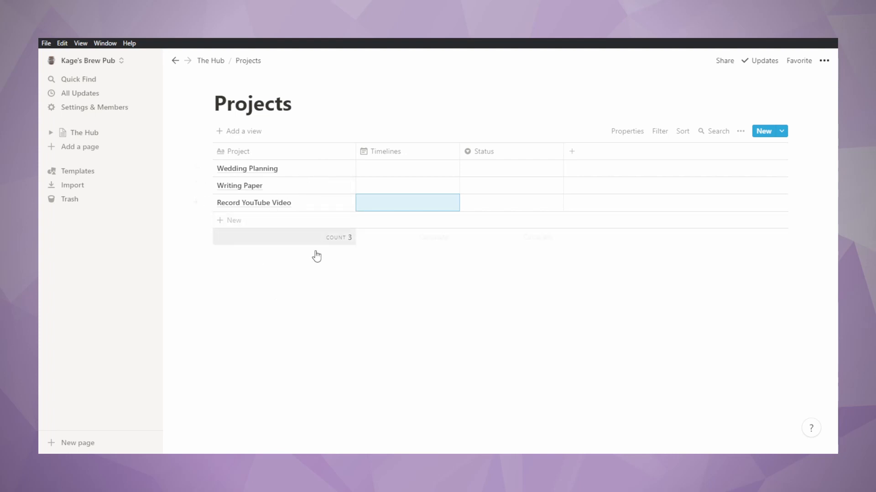
{"action": "left_click", "coordinate": [314, 209]}
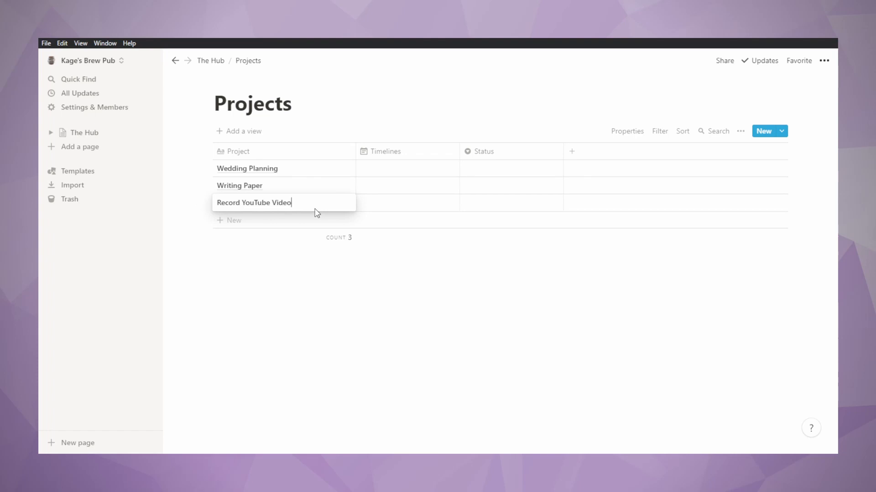
{"action": "key", "text": "Return"}
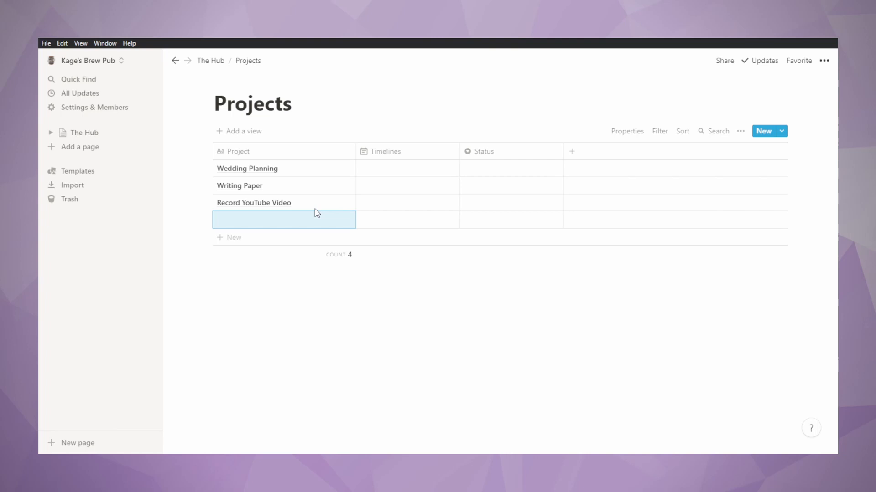
{"action": "type", "text": "Presentation"}
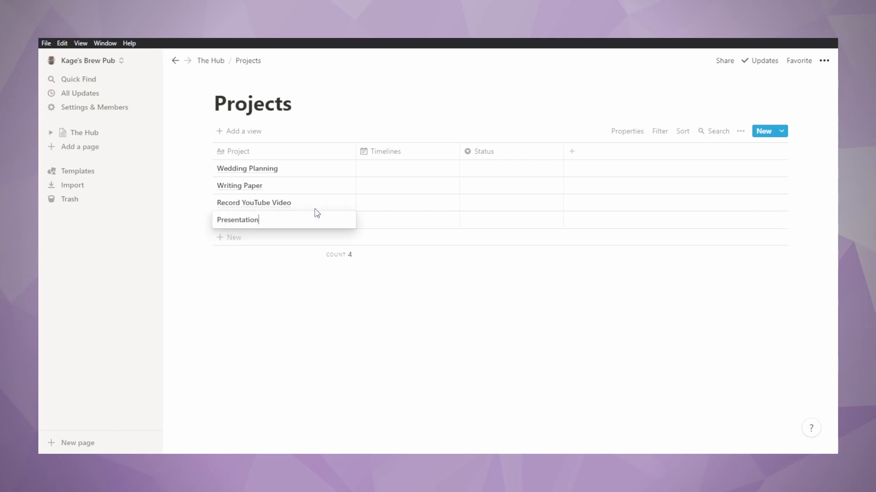
{"action": "key", "text": "Tab"}
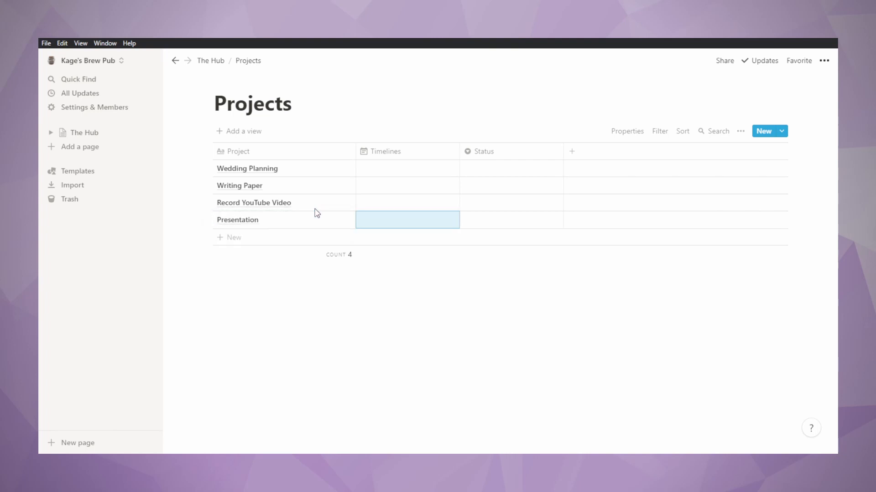
Enable an end date for Wedding Planning's timeline and set its start date to July 1, 2021
{"action": "left_click", "coordinate": [390, 171]}
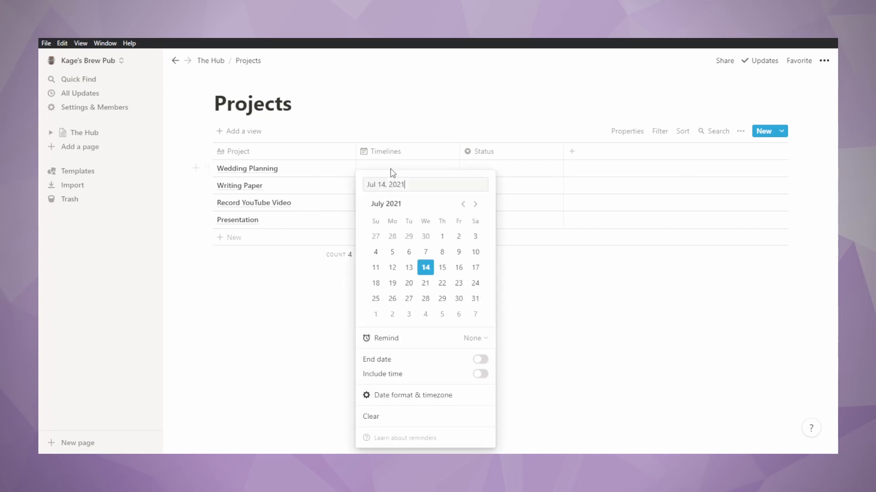
{"action": "left_click", "coordinate": [483, 362]}
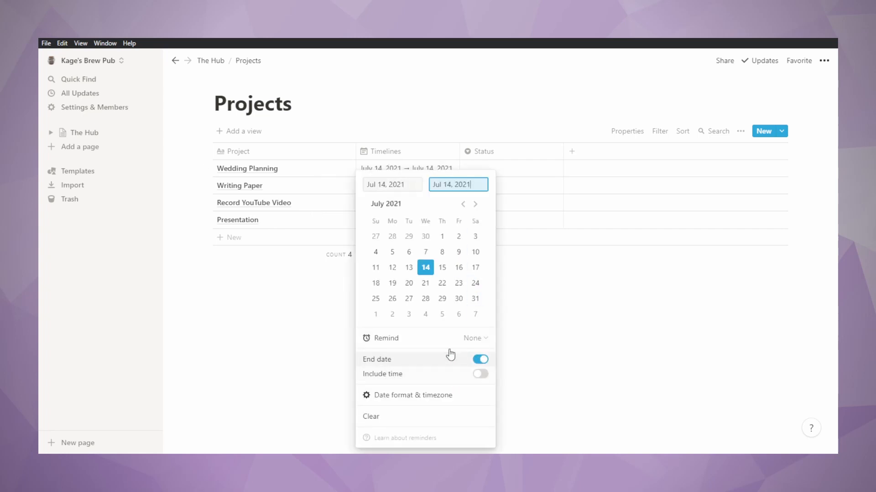
{"action": "left_click", "coordinate": [394, 186]}
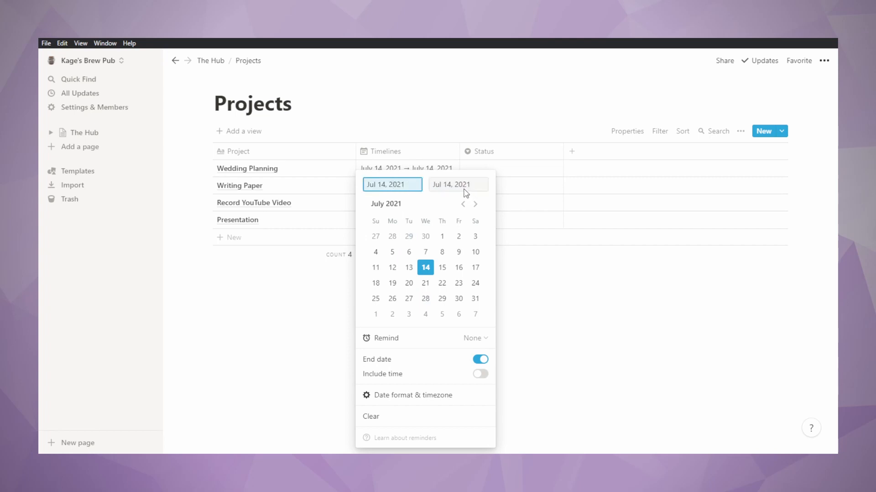
{"action": "left_click", "coordinate": [441, 186]}
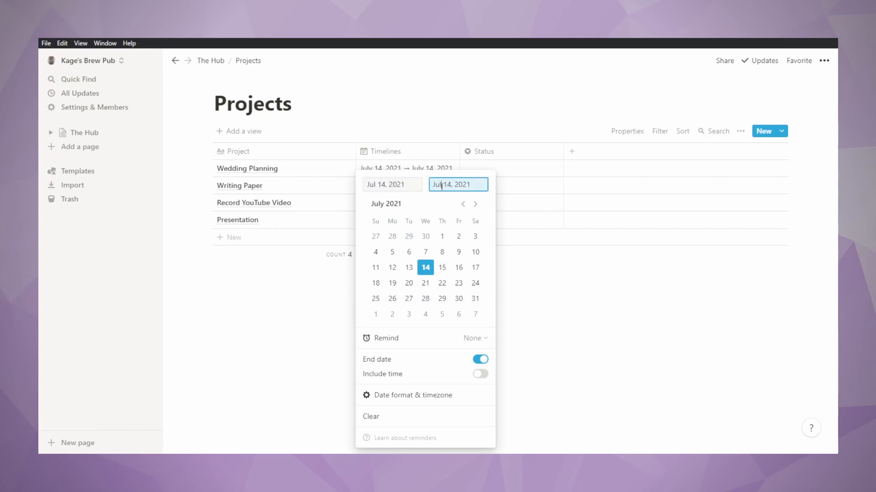
{"action": "left_click", "coordinate": [407, 185]}
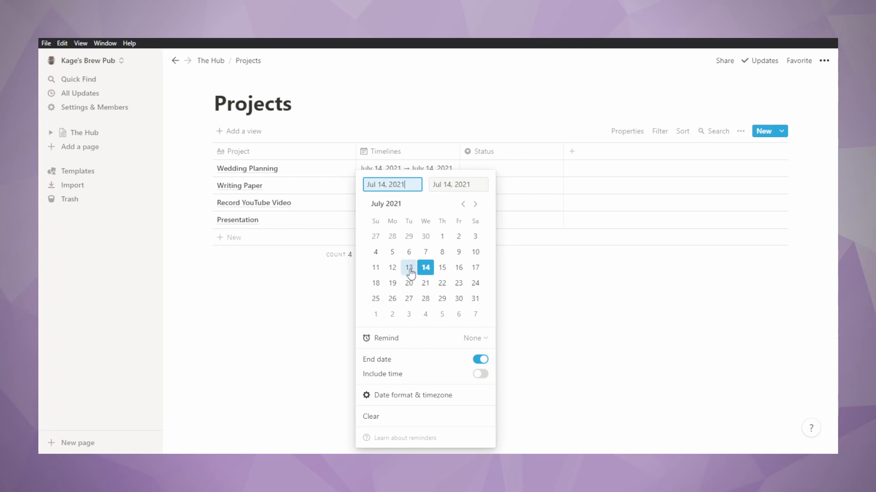
{"action": "left_click", "coordinate": [444, 237]}
Set the end date of Wedding Planning's timeline to December 25, 2021
{"action": "left_click", "coordinate": [456, 185]}
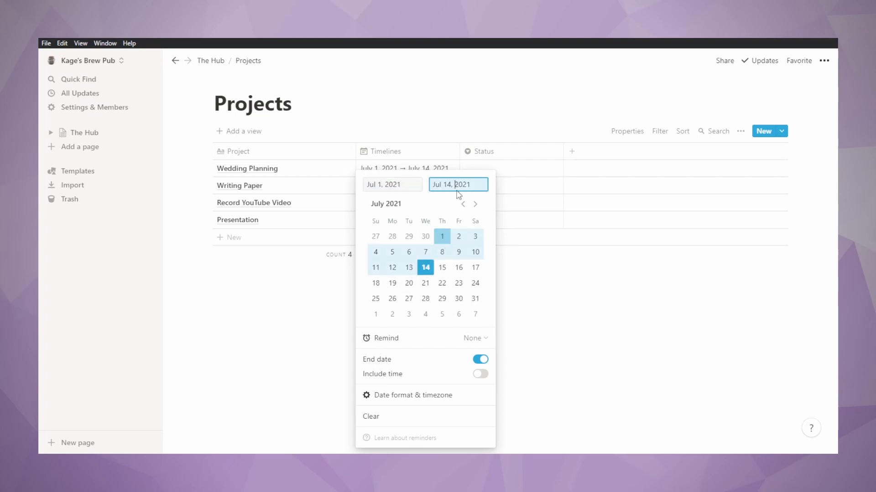
{"action": "left_click", "coordinate": [474, 206]}
{"action": "left_click", "coordinate": [475, 206]}
{"action": "left_click", "coordinate": [475, 206]}
{"action": "left_click", "coordinate": [474, 206]}
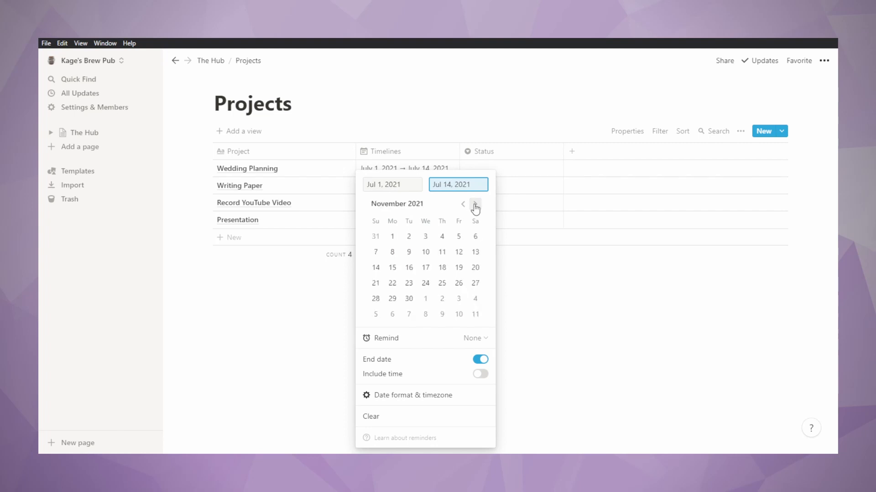
{"action": "left_click", "coordinate": [475, 206]}
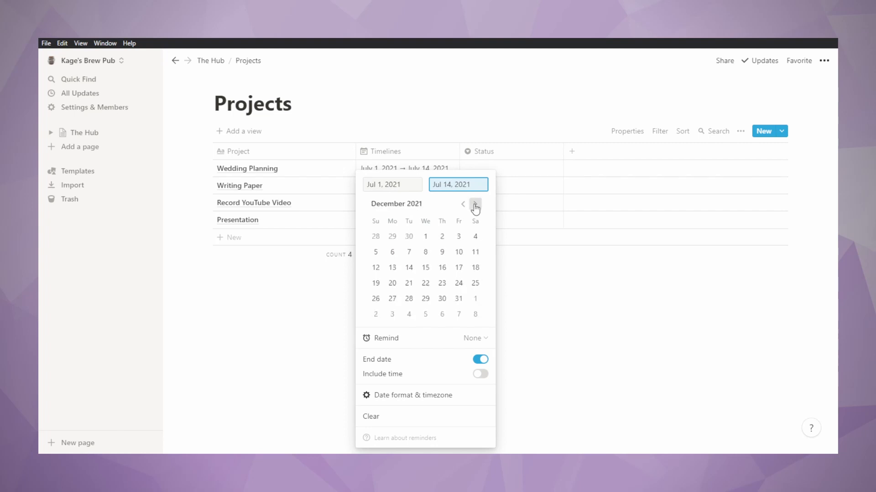
{"action": "left_click", "coordinate": [475, 284]}
{"action": "left_click", "coordinate": [547, 338]}
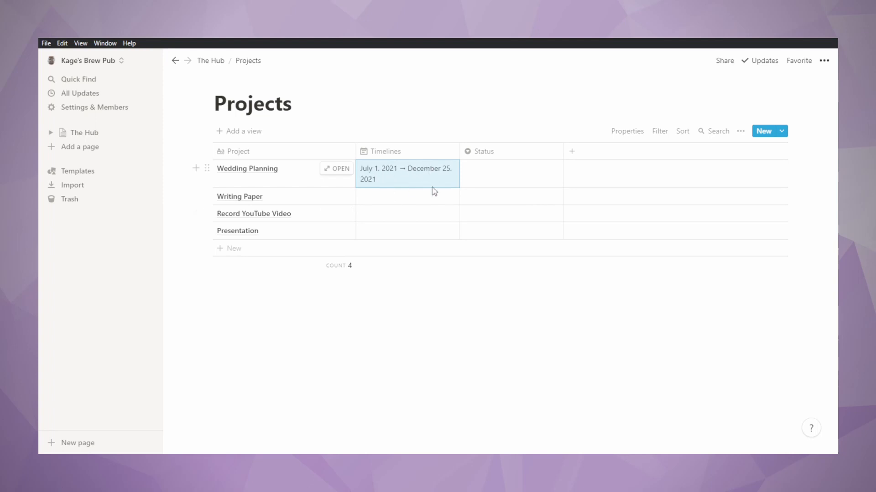
Widen the Timelines column so the date range fits on one line, and narrow the Project column
{"action": "left_click_drag", "start_coordinate": [459, 151], "coordinate": [479, 151]}
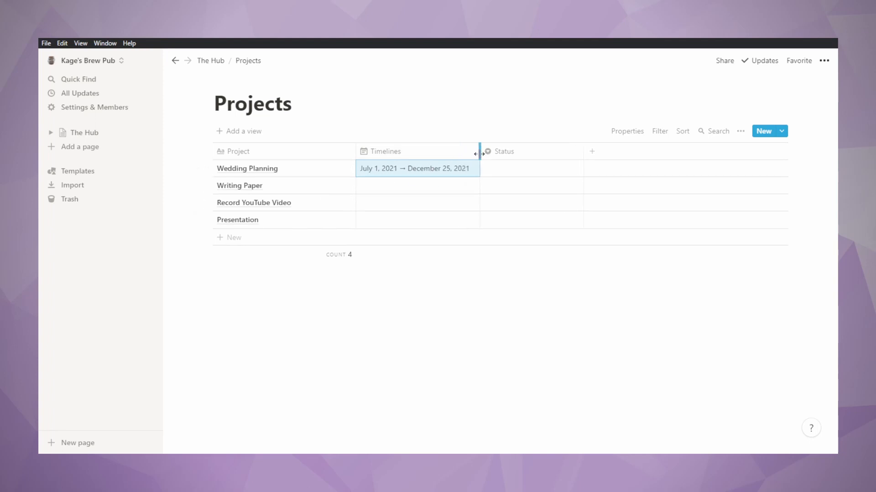
{"action": "left_click_drag", "start_coordinate": [354, 155], "coordinate": [317, 151]}
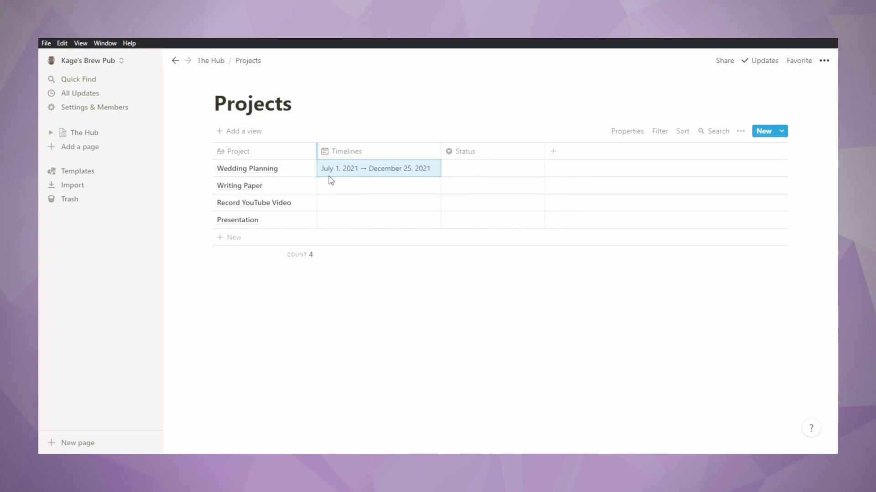
Set Writing Paper's timeline to run from July 19, 2021 to July 30, 2021
{"action": "key", "text": "Down"}
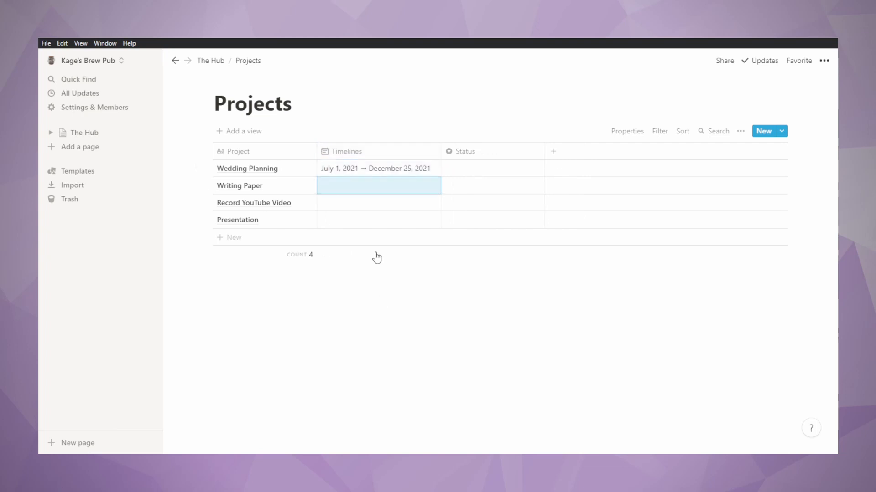
{"action": "left_click", "coordinate": [383, 192]}
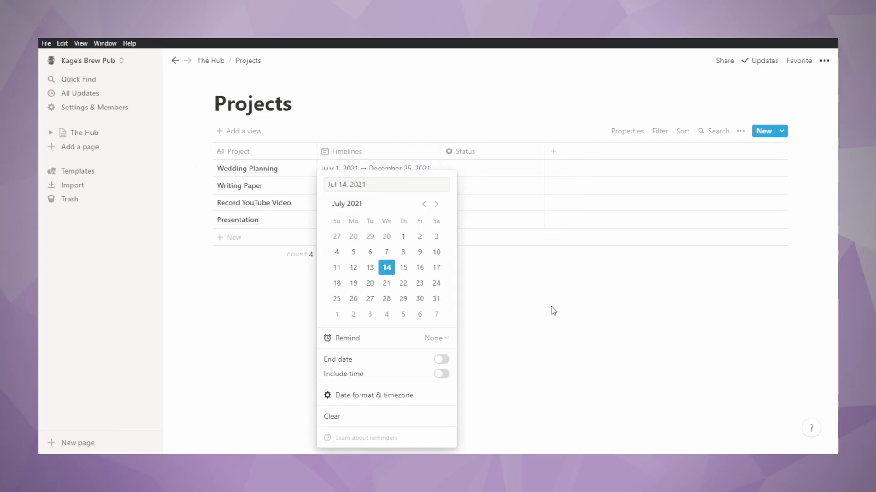
{"action": "left_click", "coordinate": [355, 290]}
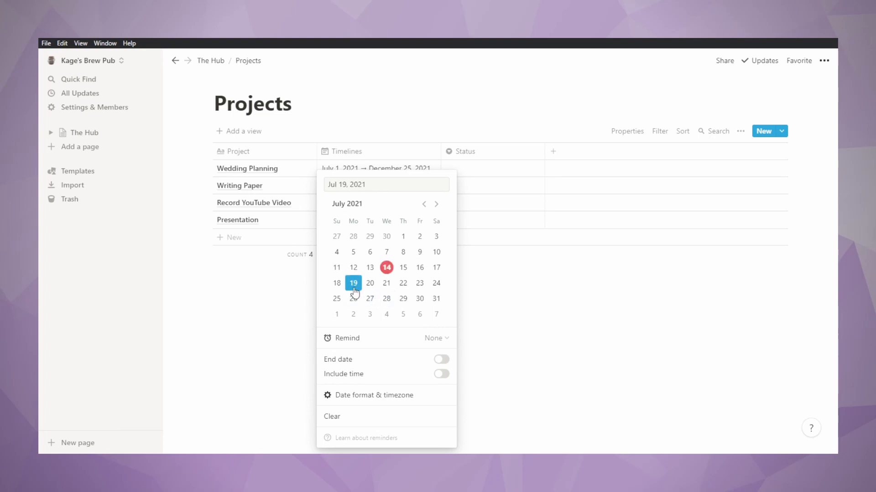
{"action": "left_click", "coordinate": [440, 359]}
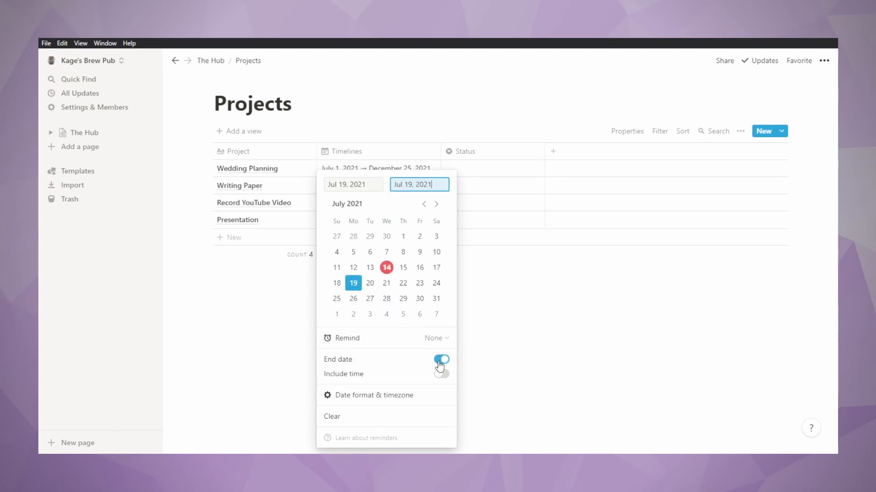
{"action": "left_click", "coordinate": [419, 304]}
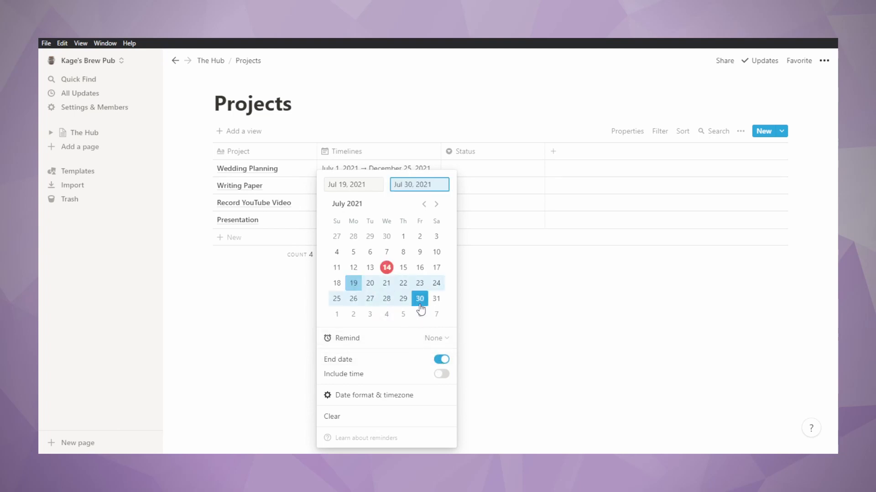
{"action": "left_click", "coordinate": [515, 337]}
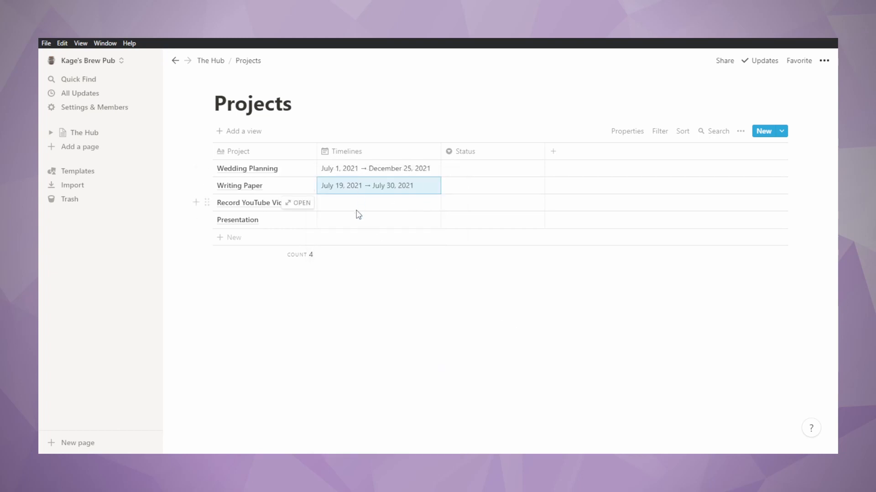
Set Record YouTube Video's timeline to run from August 2, 2021 to August 30, 2021
{"action": "left_click", "coordinate": [369, 208]}
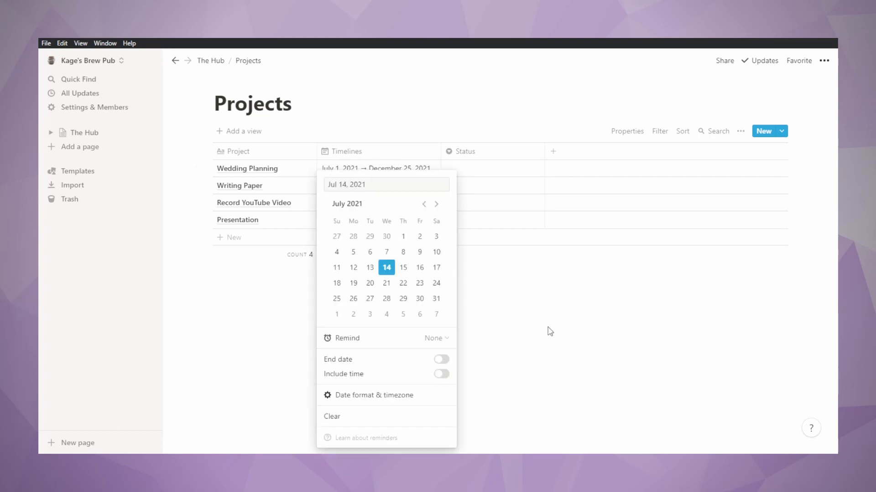
{"action": "left_click", "coordinate": [436, 204]}
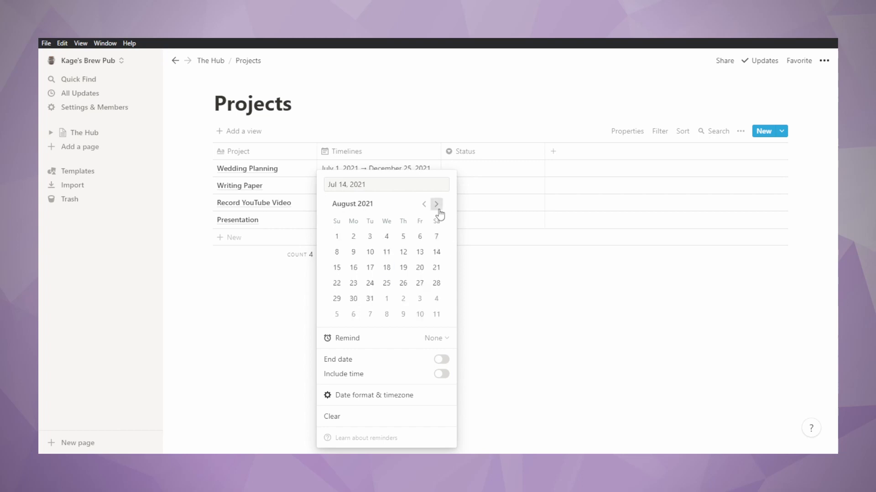
{"action": "left_click", "coordinate": [354, 239]}
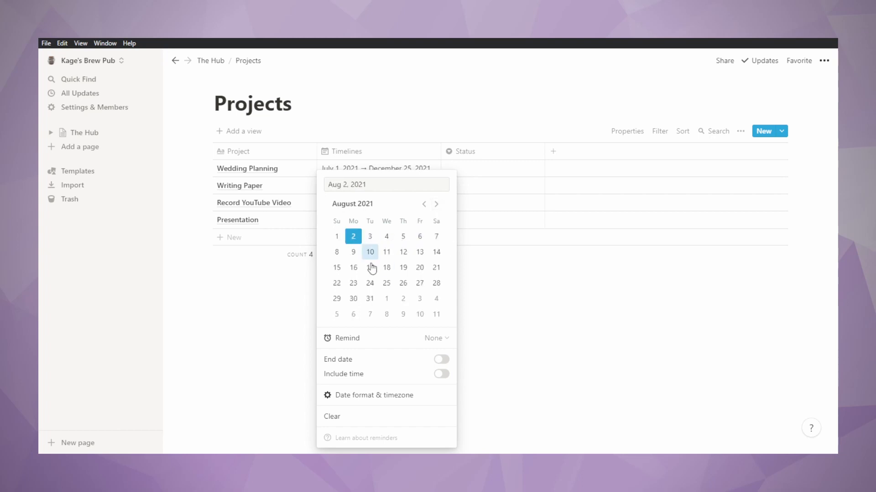
{"action": "left_click", "coordinate": [442, 360]}
{"action": "left_click", "coordinate": [354, 299]}
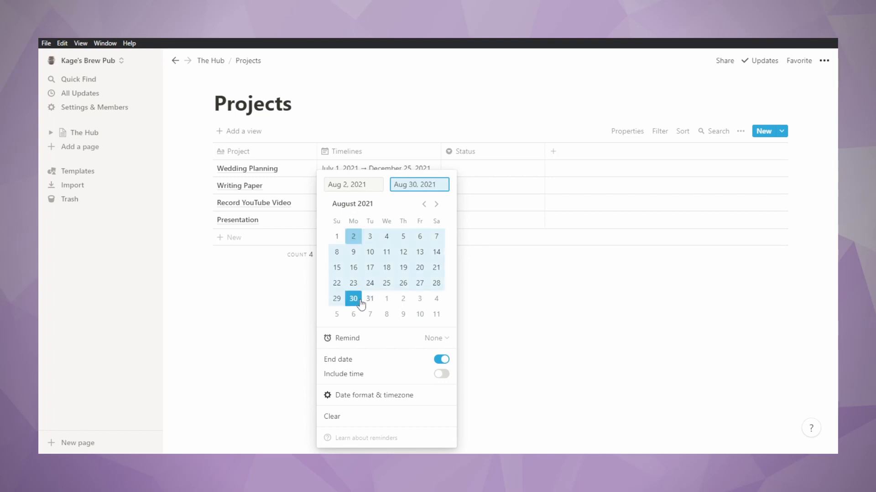
{"action": "key", "text": "Escape"}
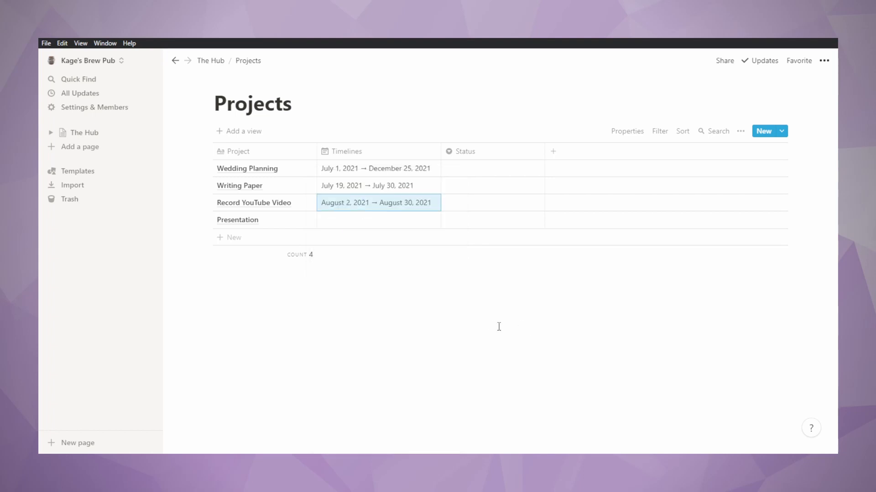
Set Presentation's timeline to run from August 2, 2021 to August 6, 2021
{"action": "left_click", "coordinate": [355, 225]}
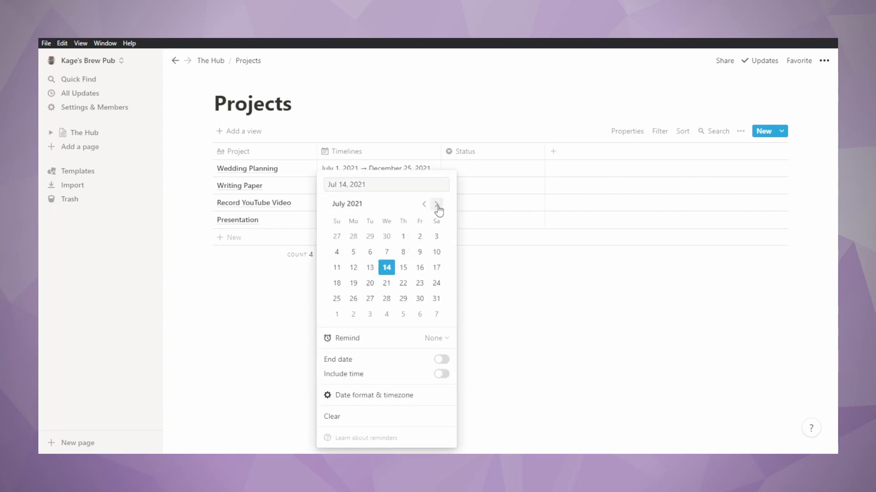
{"action": "key", "text": "Escape"}
{"action": "left_click", "coordinate": [378, 223]}
{"action": "left_click", "coordinate": [436, 204]}
{"action": "left_click", "coordinate": [353, 241]}
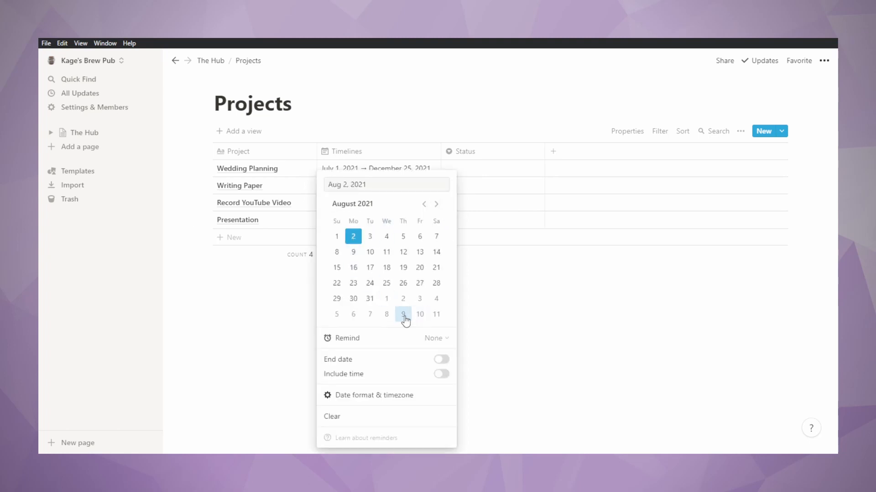
{"action": "left_click", "coordinate": [441, 360]}
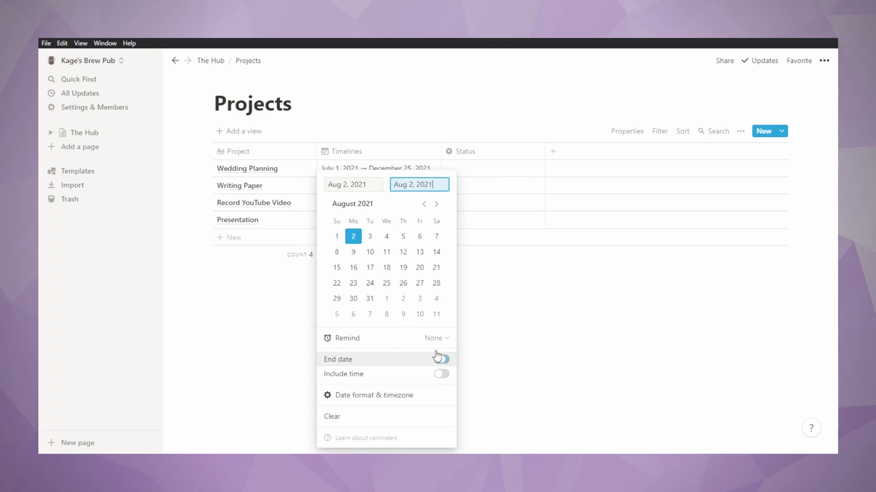
{"action": "left_click", "coordinate": [418, 238]}
{"action": "key", "text": "Escape"}
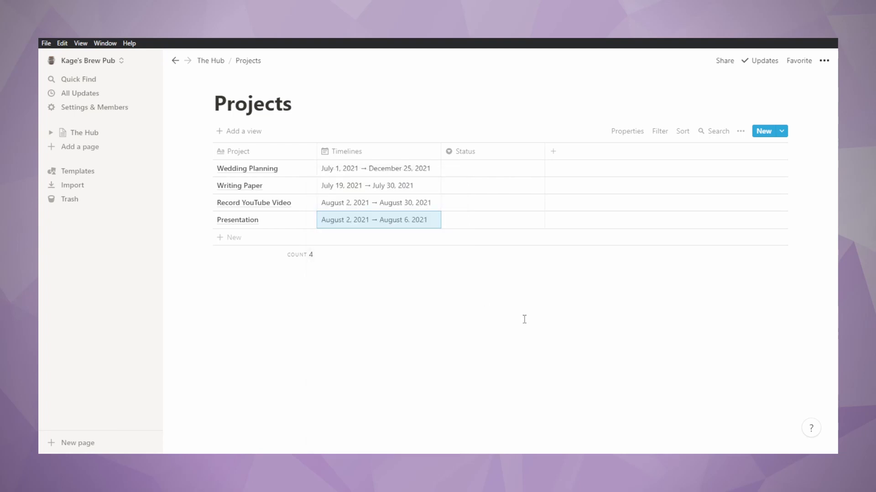
{"action": "left_click", "coordinate": [524, 319]}
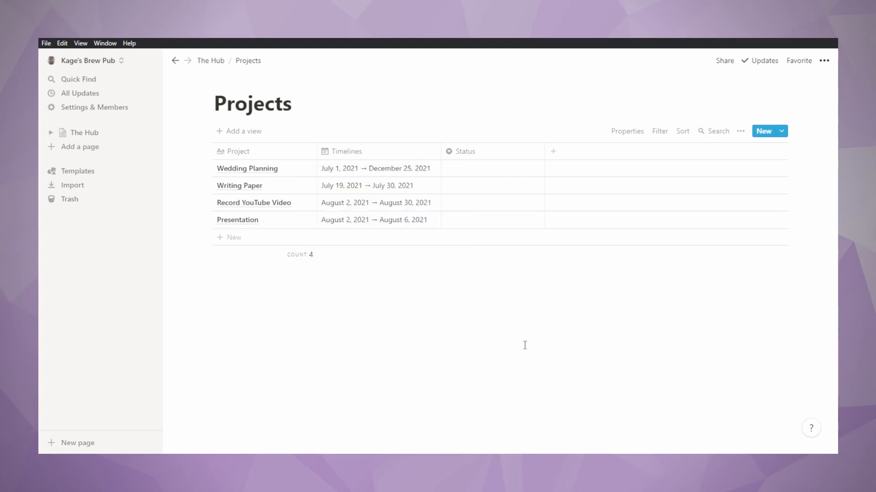
Set Wedding Planning's status to In Progress and the status of Writing Paper, Record YouTube Video and Presentation to Not Started
{"action": "left_click", "coordinate": [495, 169]}
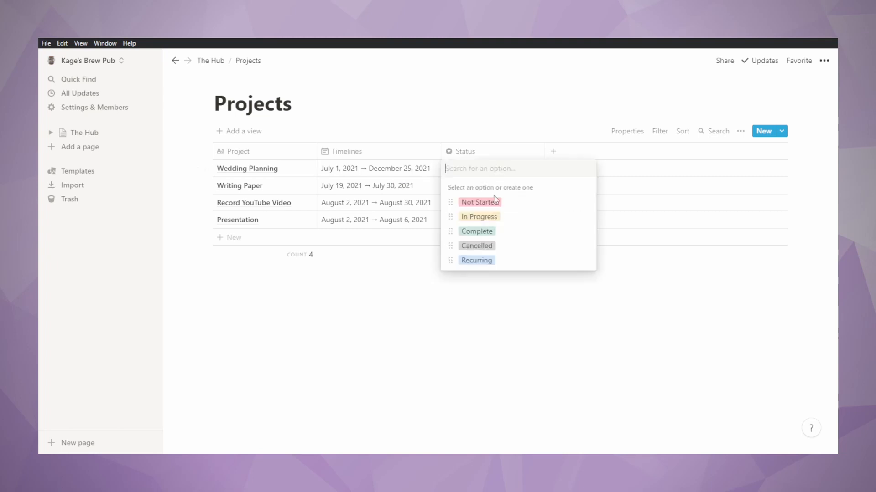
{"action": "left_click", "coordinate": [485, 217]}
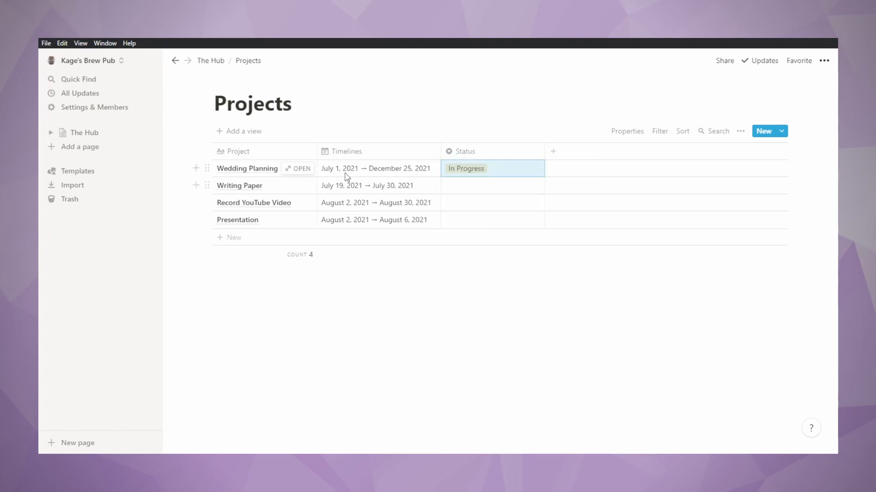
{"action": "left_click", "coordinate": [470, 186]}
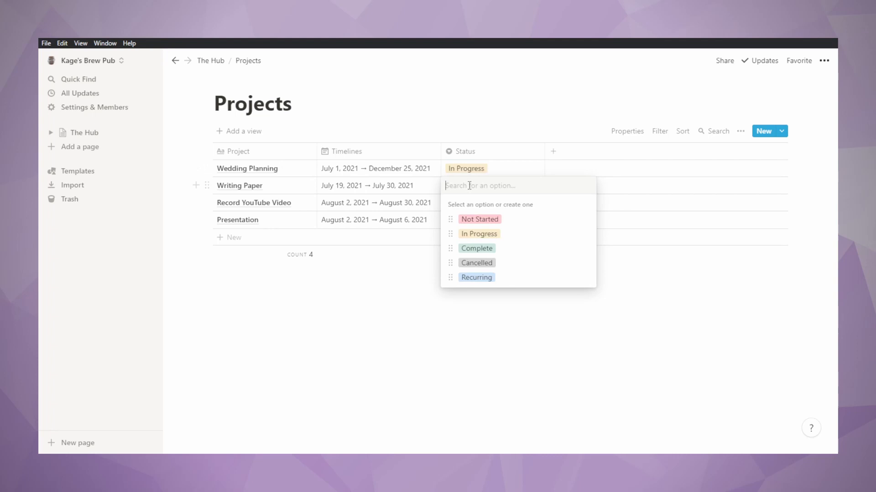
{"action": "left_click", "coordinate": [476, 218]}
{"action": "left_click", "coordinate": [475, 205]}
{"action": "left_click", "coordinate": [479, 235]}
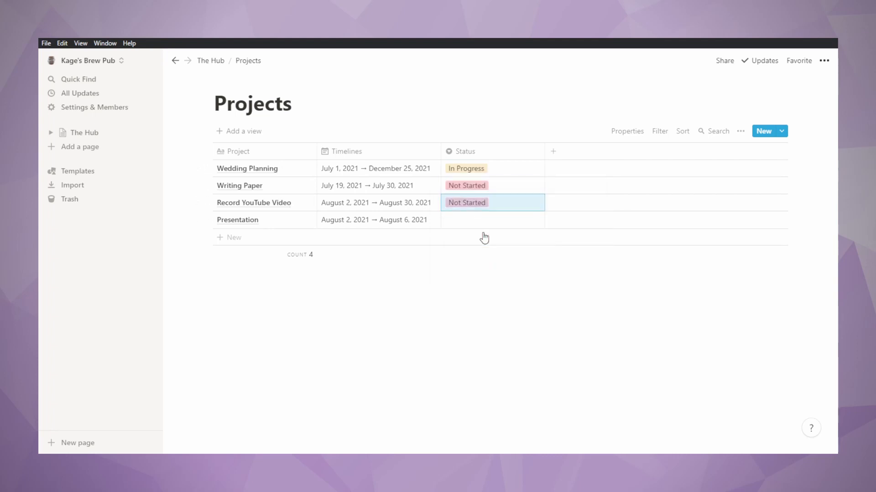
{"action": "left_click", "coordinate": [482, 224]}
{"action": "left_click", "coordinate": [482, 251]}
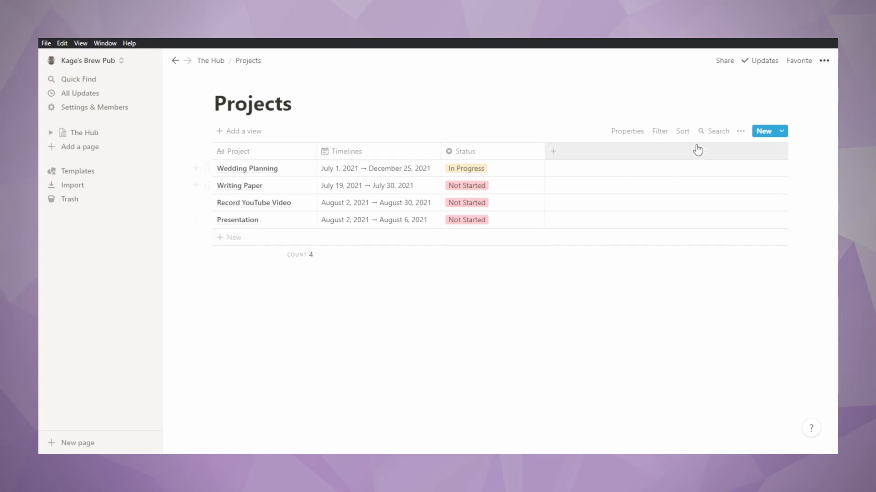
Sort the Projects table by Timelines in ascending order
{"action": "left_click", "coordinate": [682, 132]}
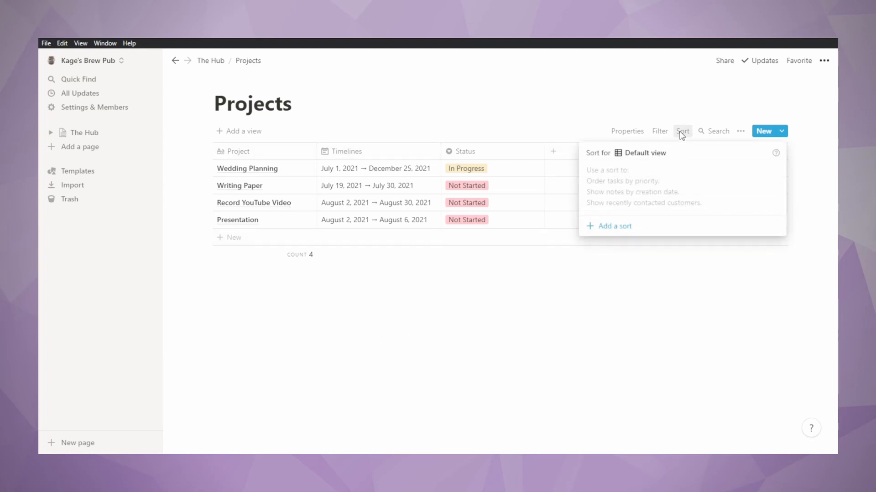
{"action": "left_click", "coordinate": [600, 227]}
{"action": "left_click", "coordinate": [625, 181]}
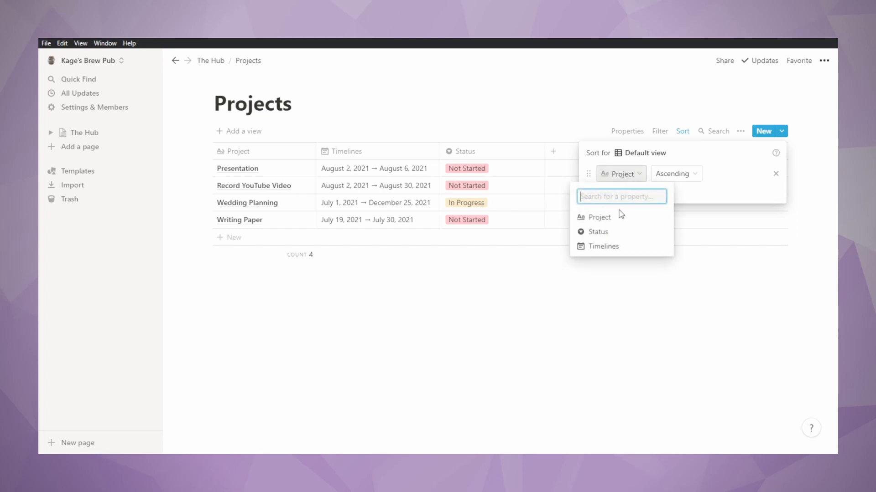
{"action": "left_click", "coordinate": [609, 249]}
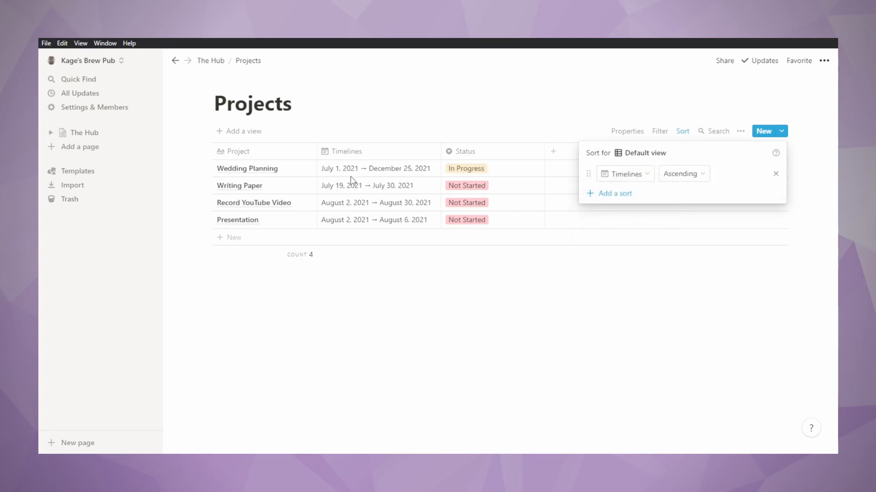
{"action": "left_click", "coordinate": [478, 379]}
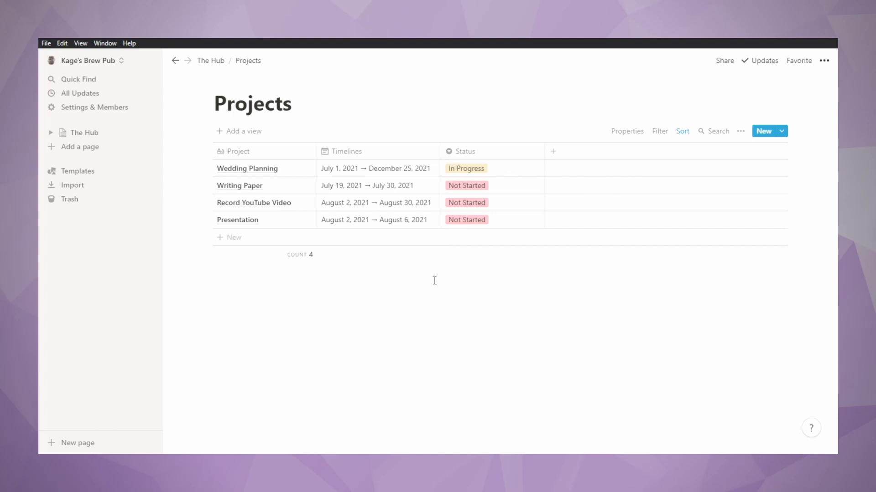
Return to The Hub and turn its Areas text line into a page
{"action": "left_click", "coordinate": [51, 133]}
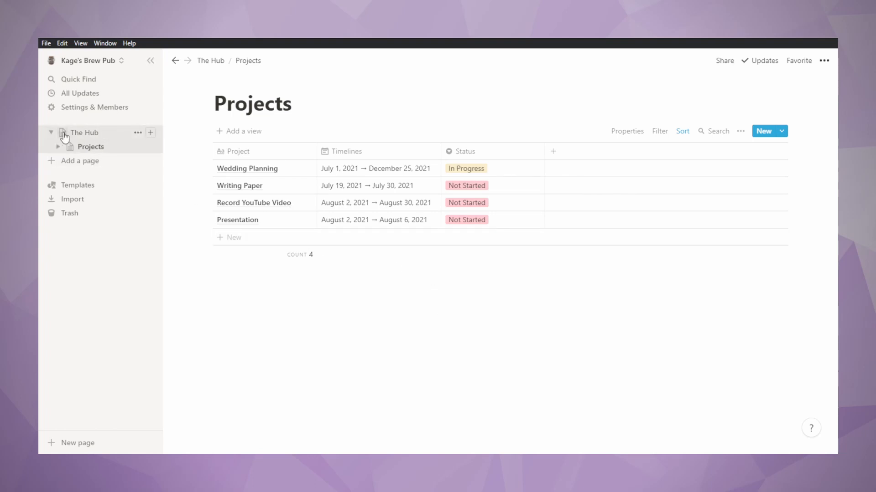
{"action": "left_click", "coordinate": [75, 134]}
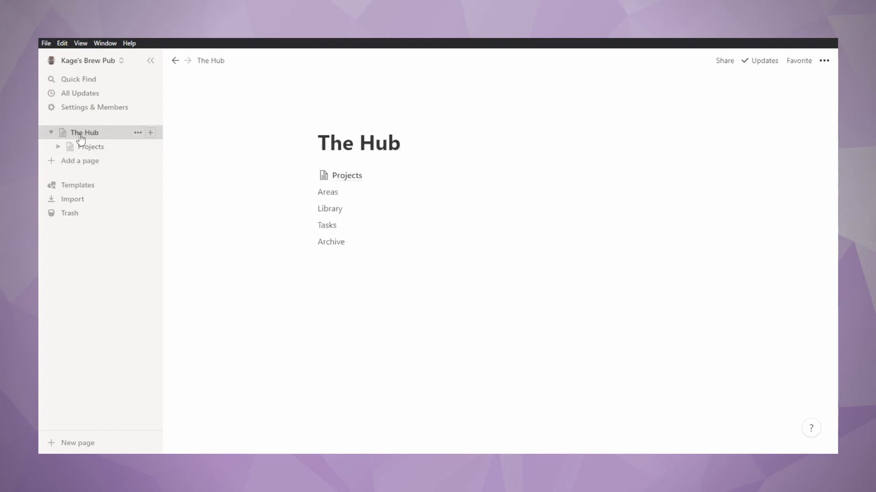
{"action": "left_click", "coordinate": [310, 192]}
{"action": "mouse_move", "coordinate": [234, 161]}
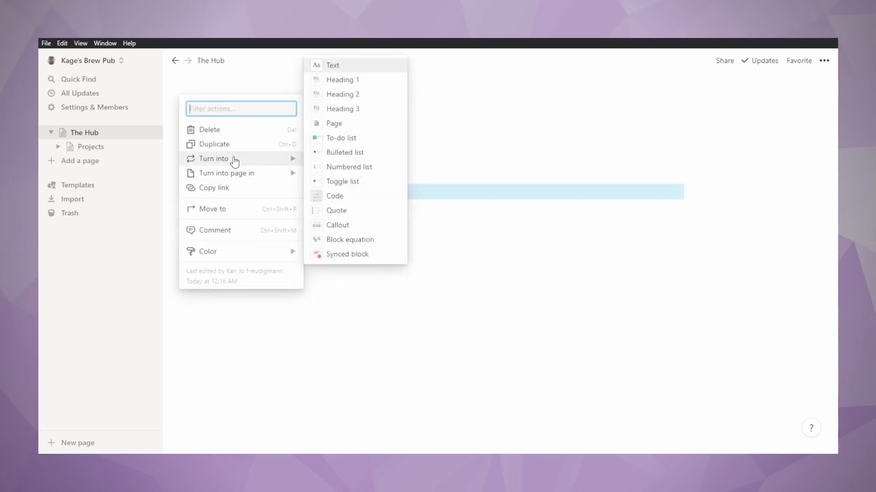
{"action": "left_click", "coordinate": [346, 124]}
Make the Areas page a table database and rename its Name column to Area
{"action": "left_click", "coordinate": [348, 195]}
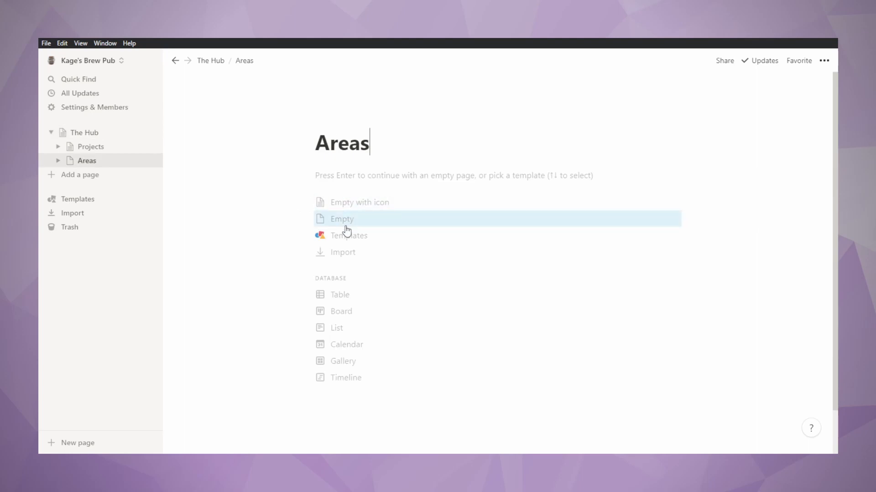
{"action": "left_click", "coordinate": [346, 303]}
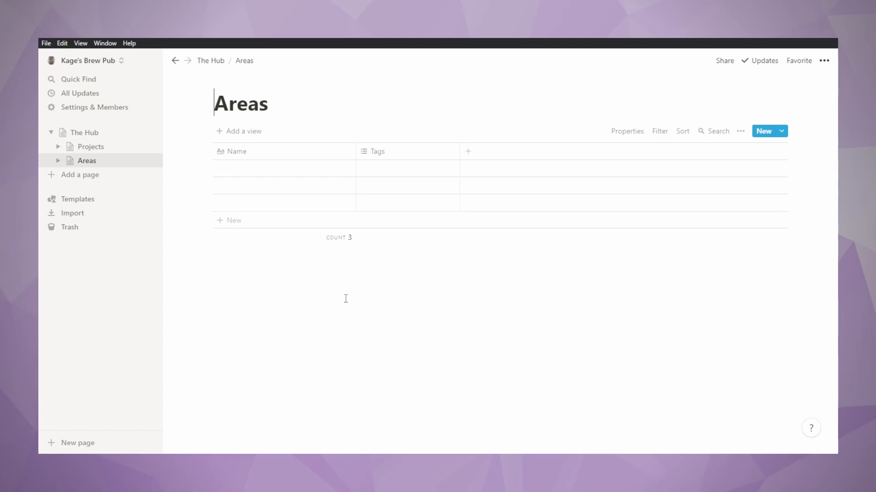
{"action": "left_click", "coordinate": [241, 153]}
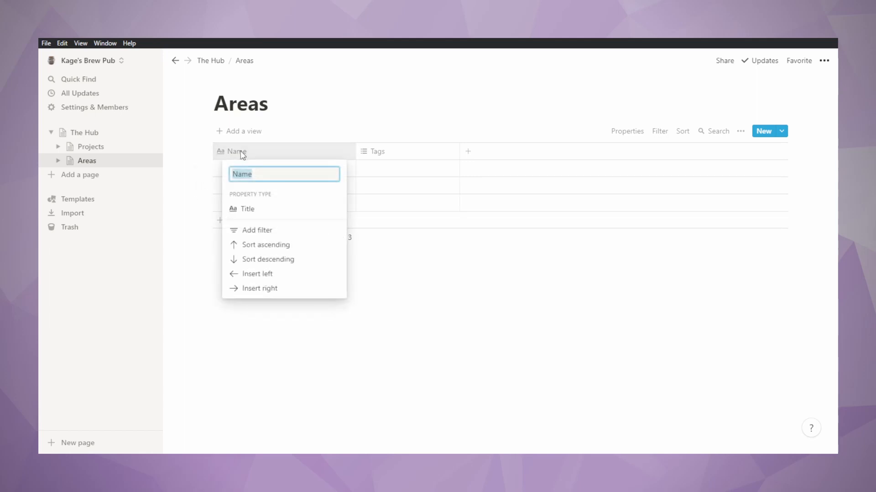
{"action": "type", "text": "Area"}
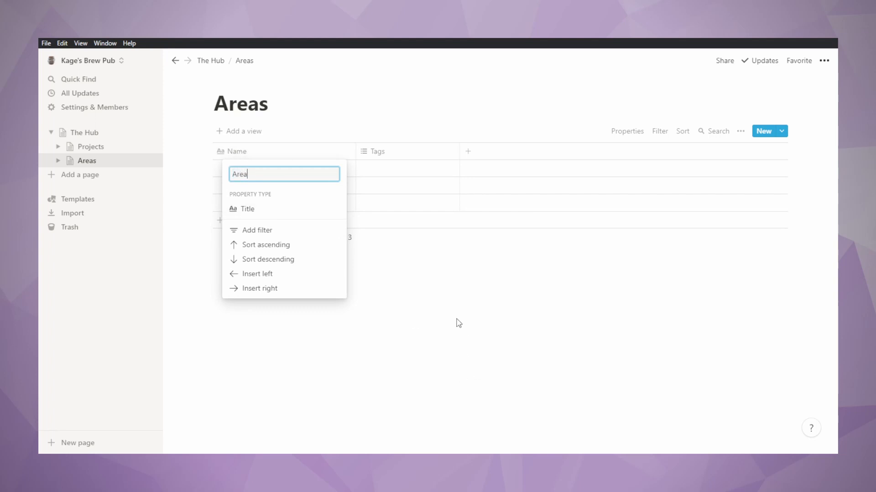
{"action": "left_click", "coordinate": [458, 322]}
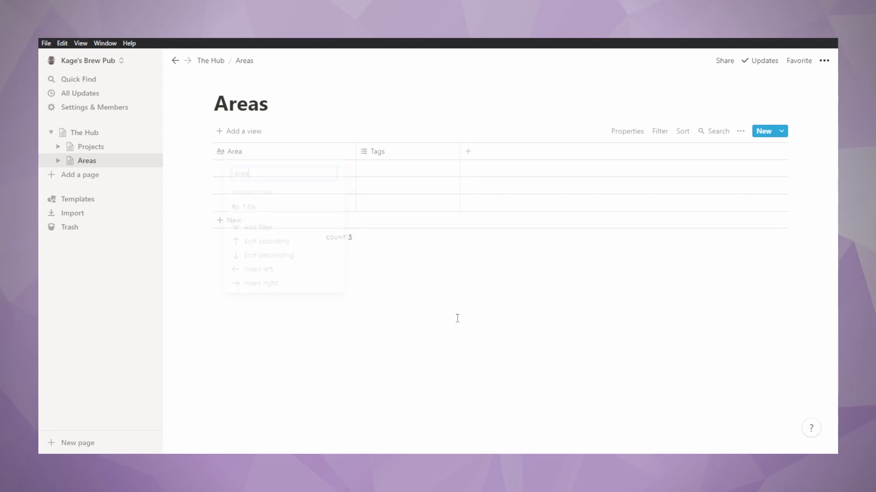
Change the Tags column in the Areas table to a relation linked to the Projects database
{"action": "left_click", "coordinate": [406, 154]}
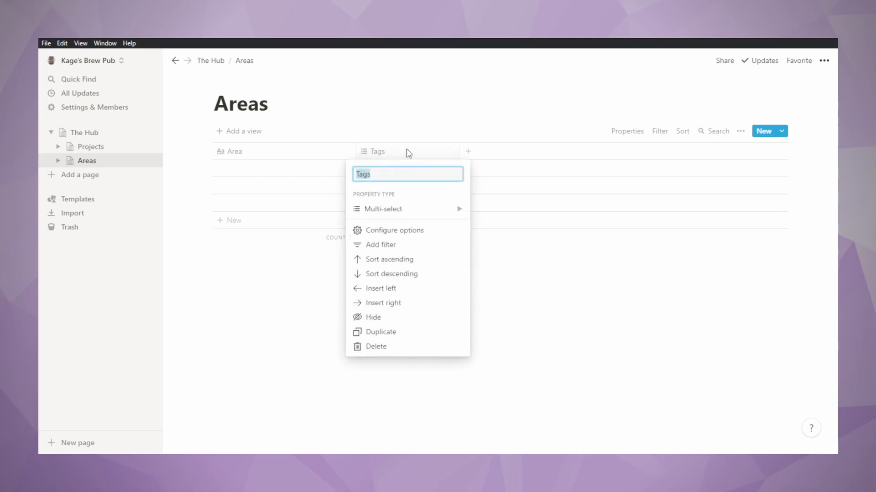
{"action": "mouse_move", "coordinate": [402, 214]}
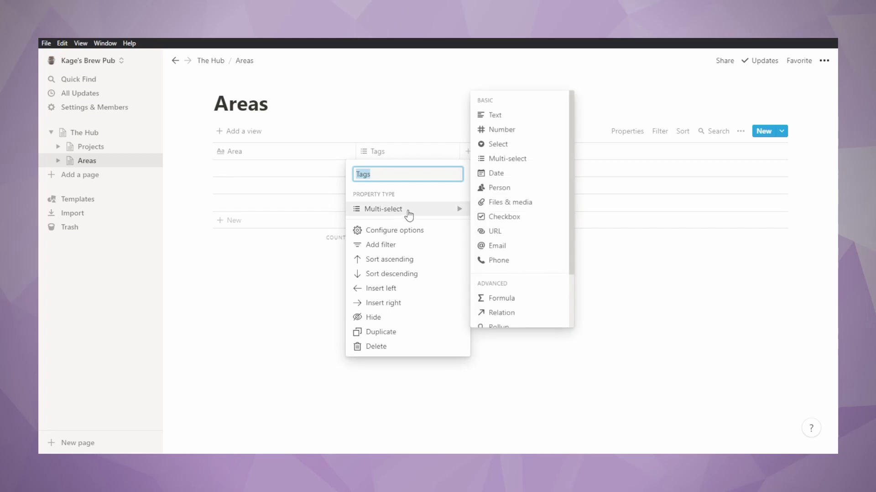
{"action": "scroll", "coordinate": [511, 208], "scroll_direction": "down", "scroll_amount": 3}
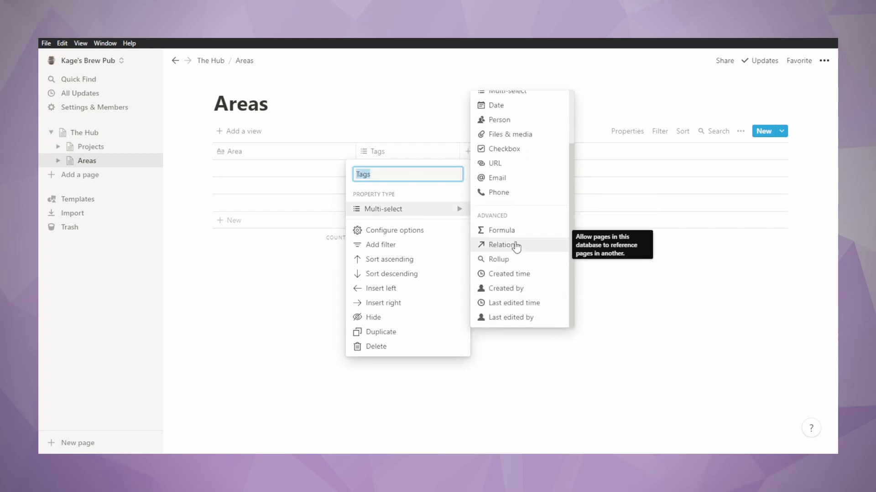
{"action": "left_click", "coordinate": [516, 245]}
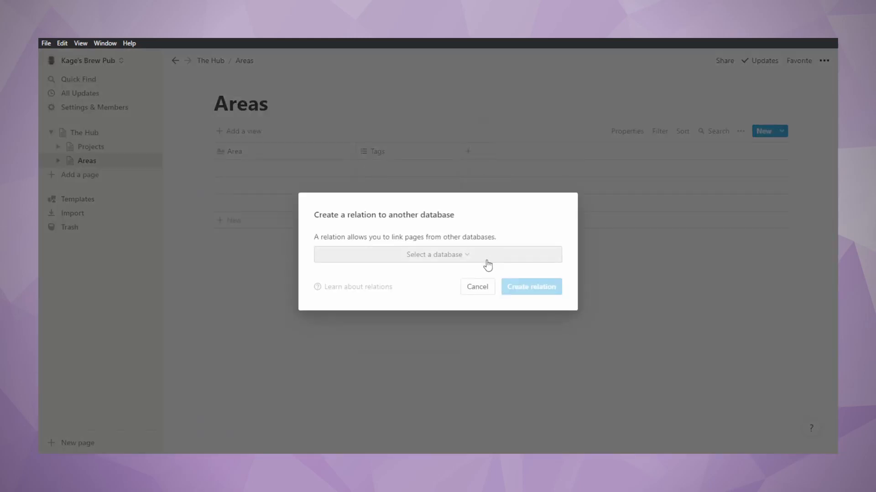
{"action": "left_click", "coordinate": [486, 259]}
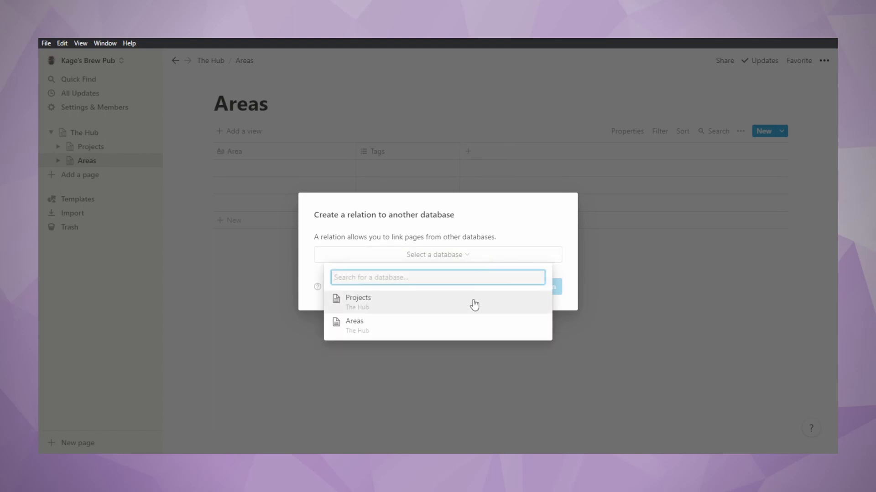
{"action": "left_click", "coordinate": [473, 307]}
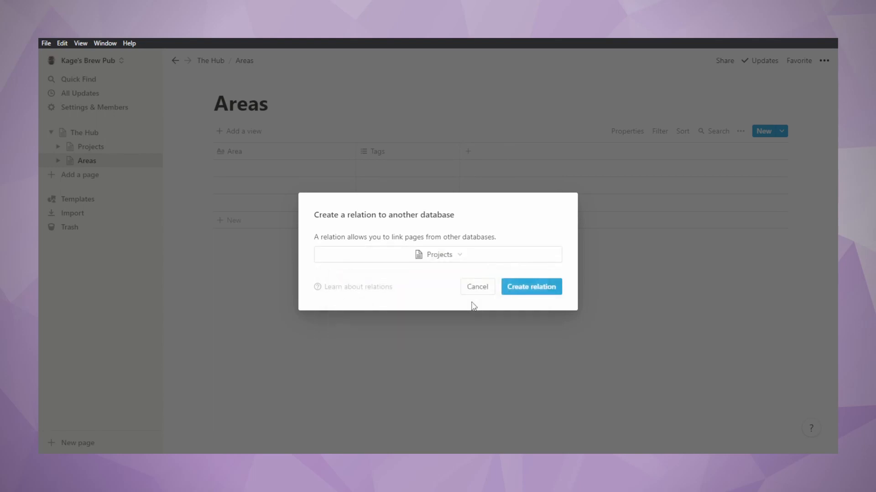
{"action": "left_click", "coordinate": [520, 292]}
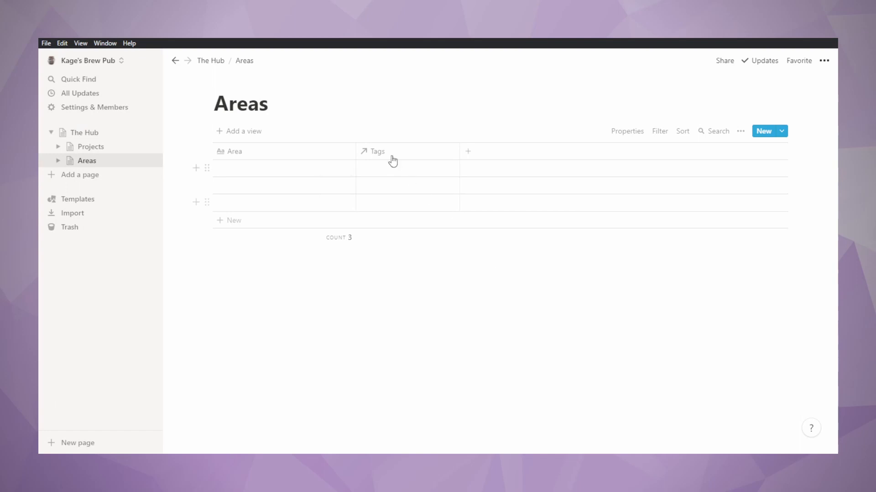
Rename the Tags relation column in the Areas table to Project
{"action": "left_click", "coordinate": [394, 157]}
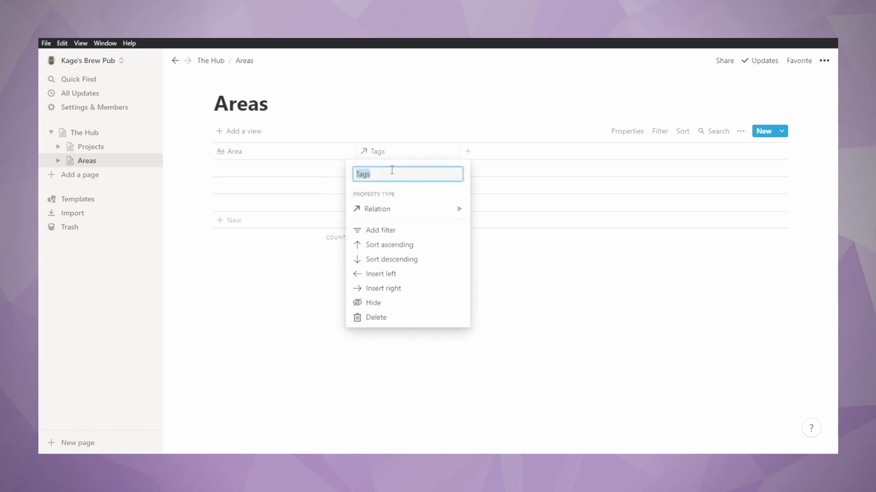
{"action": "type", "text": "Project"}
{"action": "left_click", "coordinate": [569, 322]}
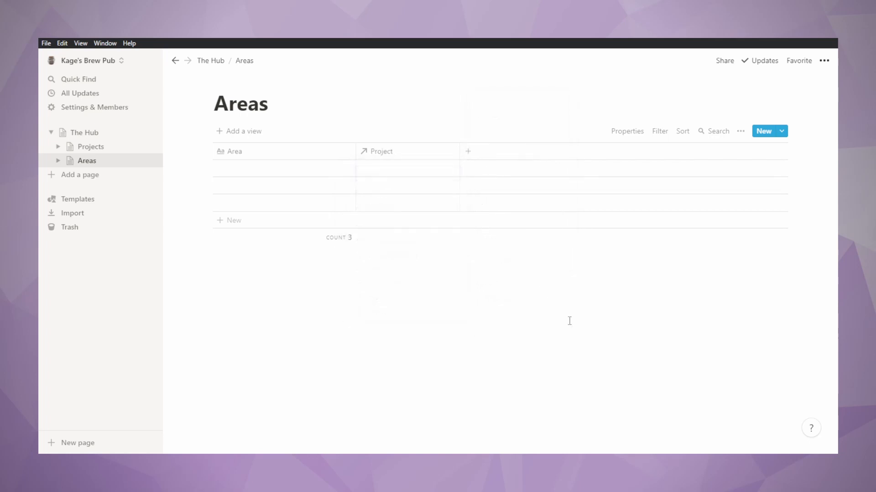
Fill the three rows of the Area column with Family, Class and Content Creation
{"action": "left_click", "coordinate": [236, 170]}
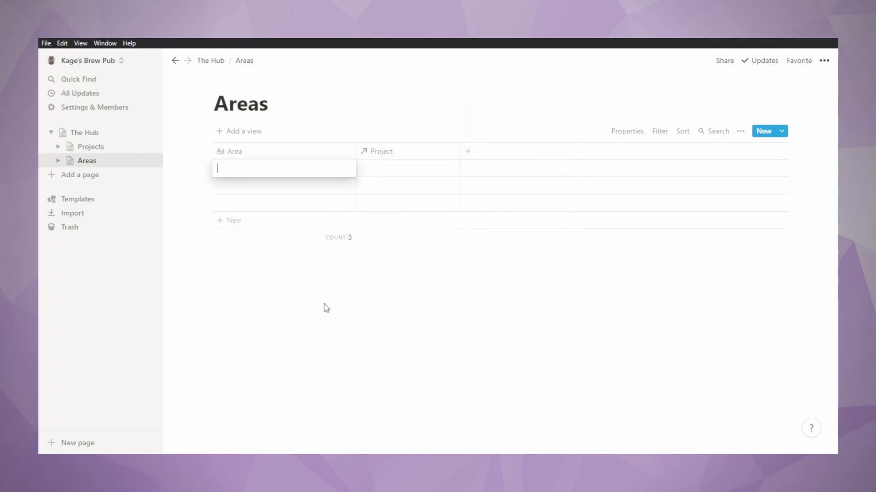
{"action": "key", "text": "Return"}
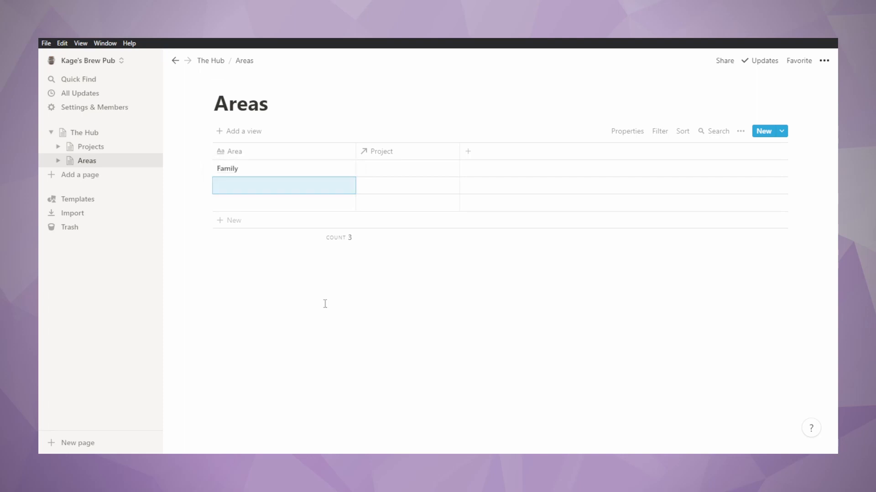
{"action": "type", "text": "Class"}
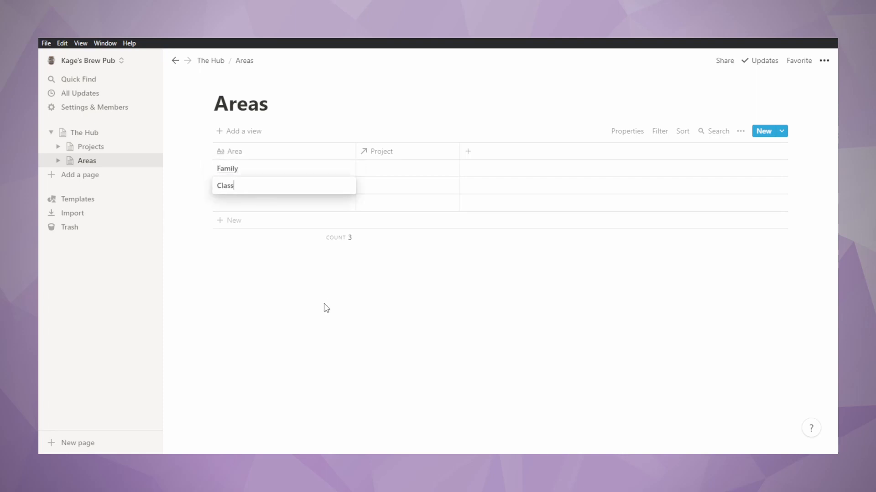
{"action": "key", "text": "Return"}
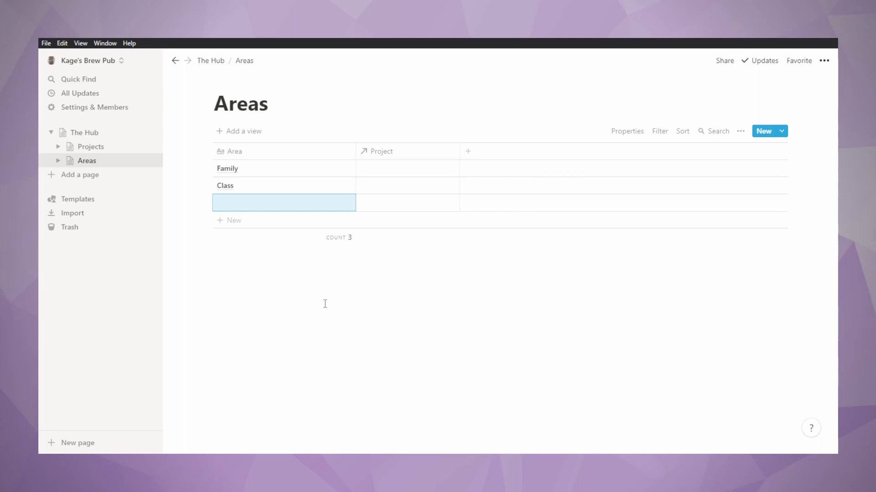
{"action": "type", "text": "Conte"}
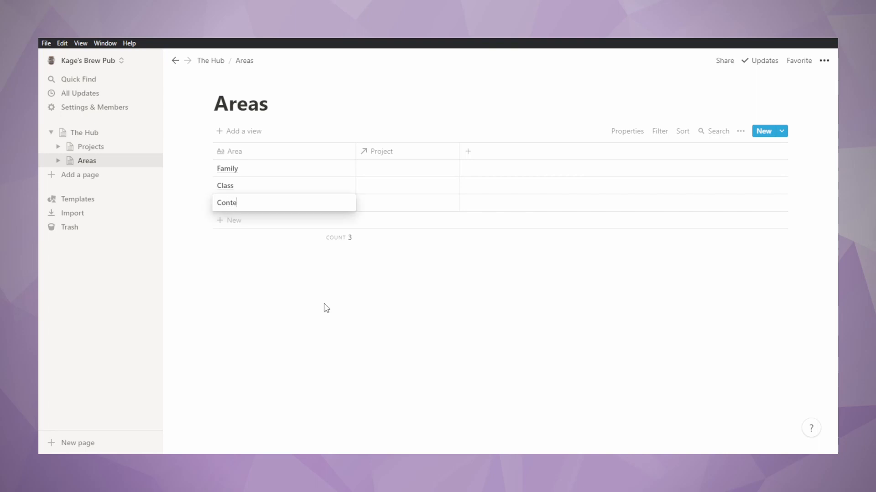
{"action": "type", "text": "nt Creation"}
{"action": "key", "text": "Return"}
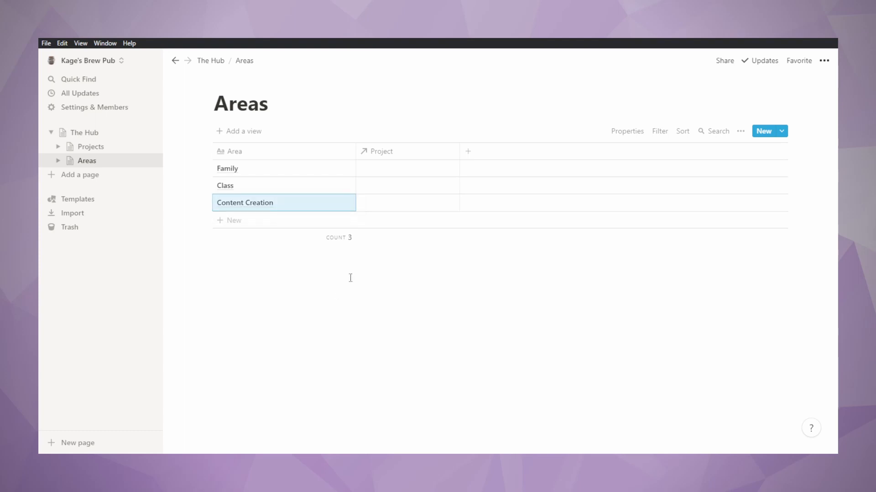
Relate the Family area to Wedding Planning, and the Class area to Presentation and Writing Paper
{"action": "left_click", "coordinate": [397, 172]}
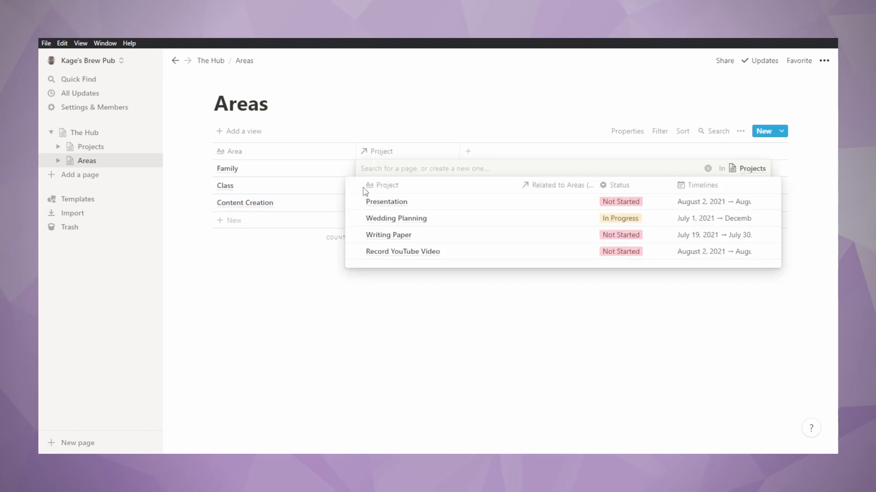
{"action": "left_click", "coordinate": [355, 218]}
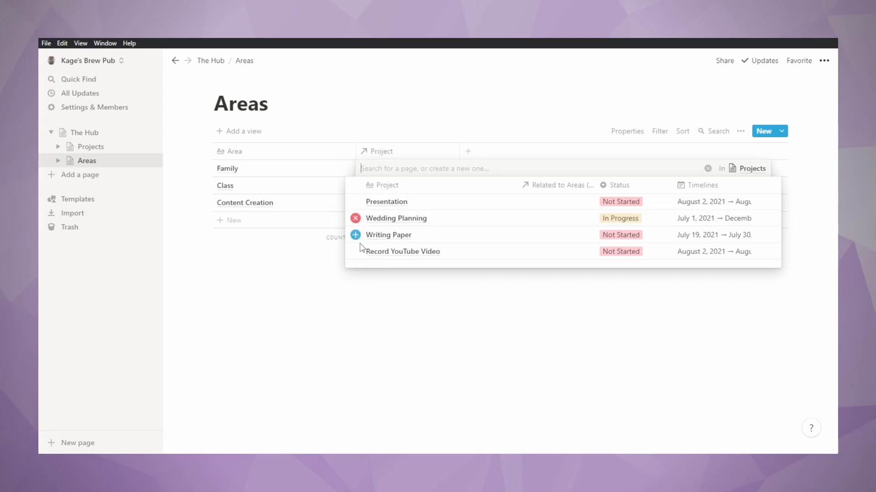
{"action": "left_click", "coordinate": [384, 349]}
{"action": "left_click", "coordinate": [390, 187]}
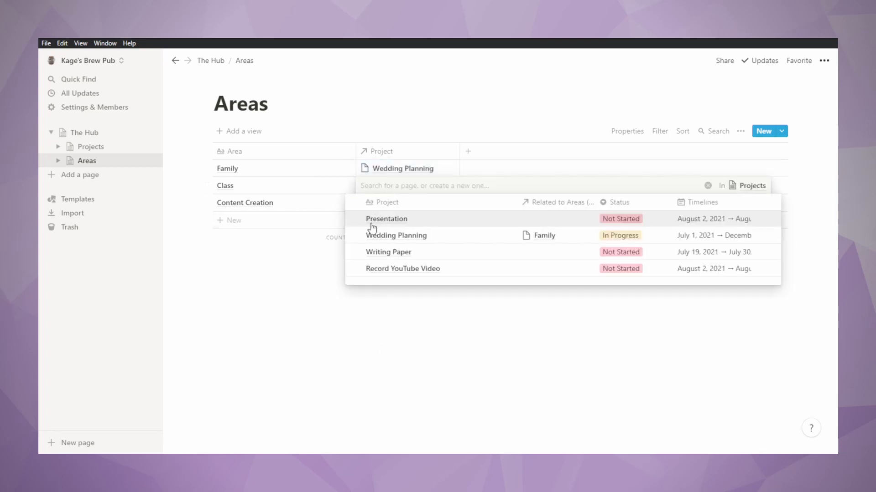
{"action": "left_click", "coordinate": [357, 219]}
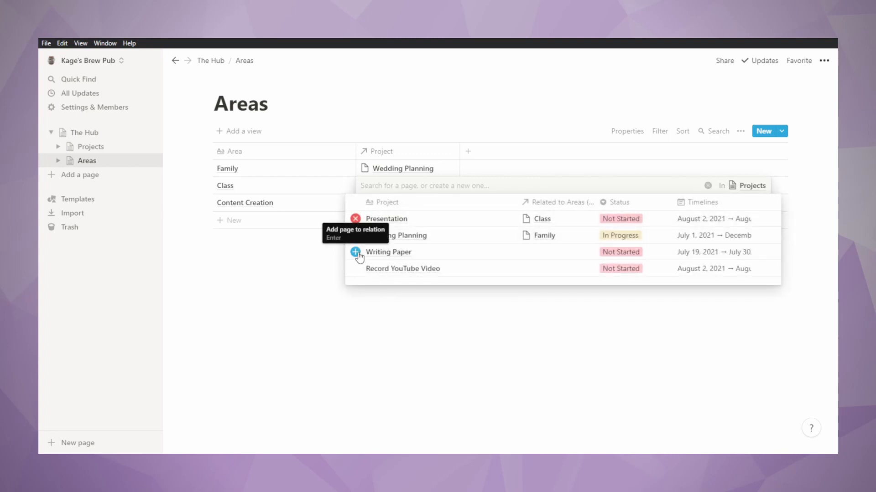
{"action": "left_click", "coordinate": [356, 252]}
{"action": "left_click", "coordinate": [366, 343]}
Relate the Content Creation area to Record YouTube Video and widen the Project column so related projects fit on one line
{"action": "left_click", "coordinate": [390, 220]}
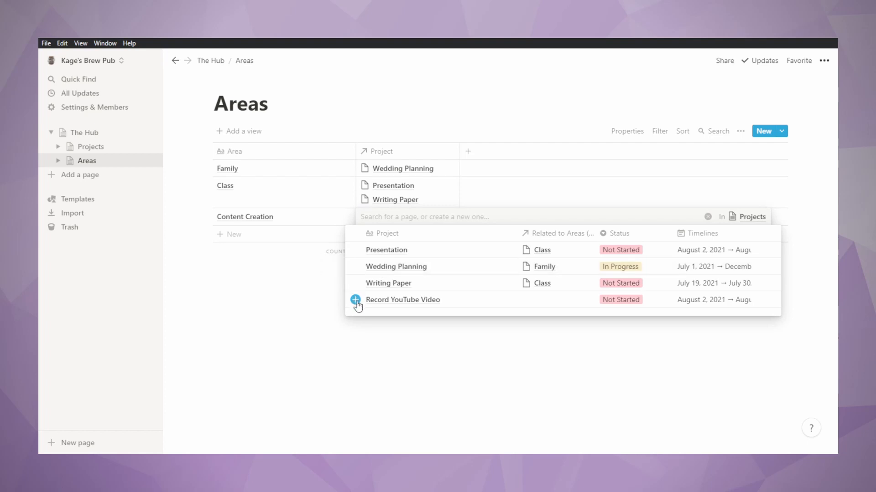
{"action": "left_click", "coordinate": [356, 301]}
{"action": "left_click", "coordinate": [406, 407]}
{"action": "left_click_drag", "start_coordinate": [460, 155], "coordinate": [513, 154]}
{"action": "left_click", "coordinate": [462, 189]}
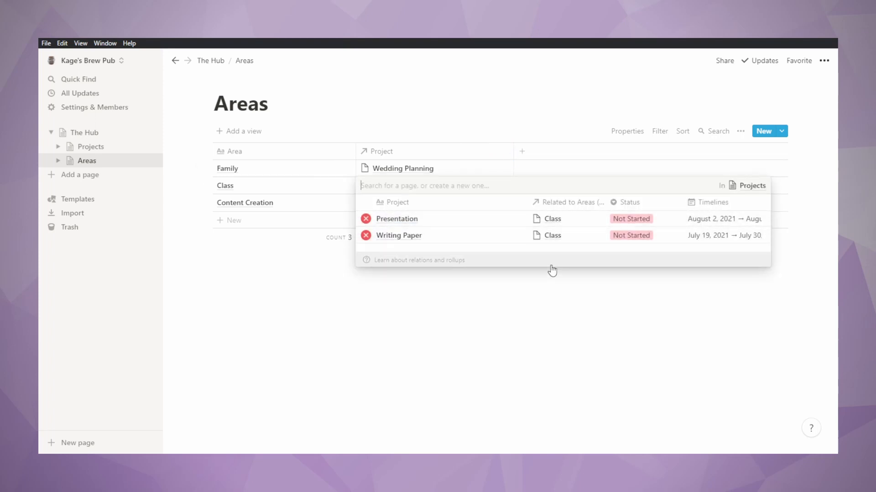
{"action": "key", "text": "Escape"}
{"action": "left_click", "coordinate": [414, 333]}
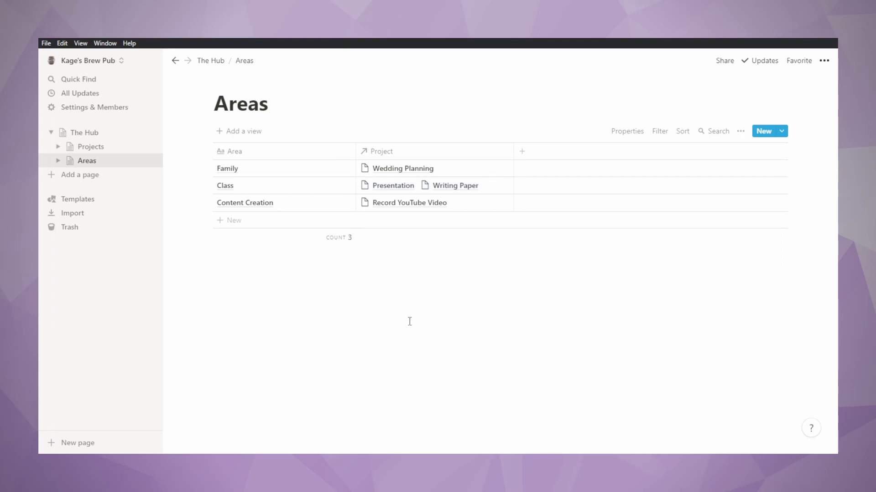
Add a gallery view to the Areas database
{"action": "left_click", "coordinate": [246, 138]}
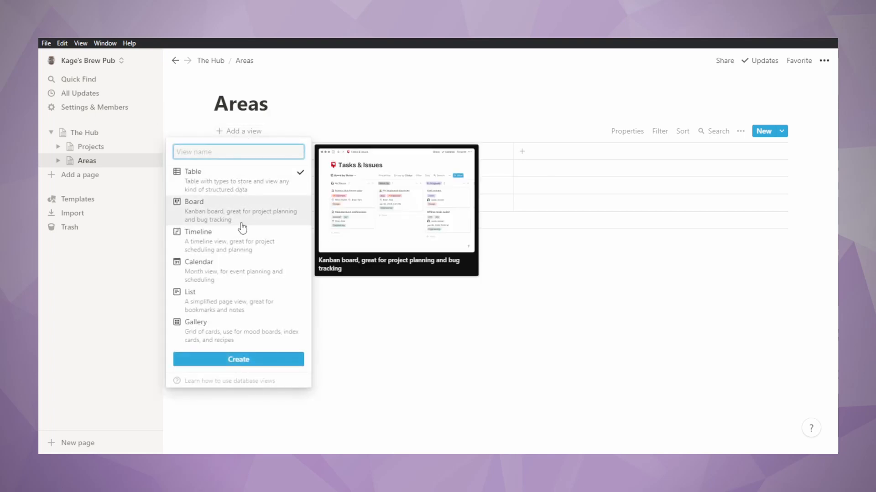
{"action": "left_click", "coordinate": [246, 334]}
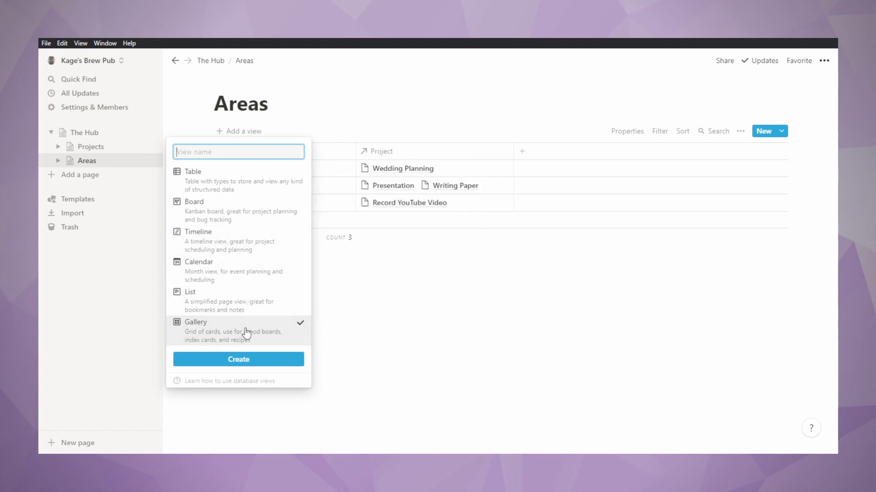
{"action": "left_click", "coordinate": [245, 359]}
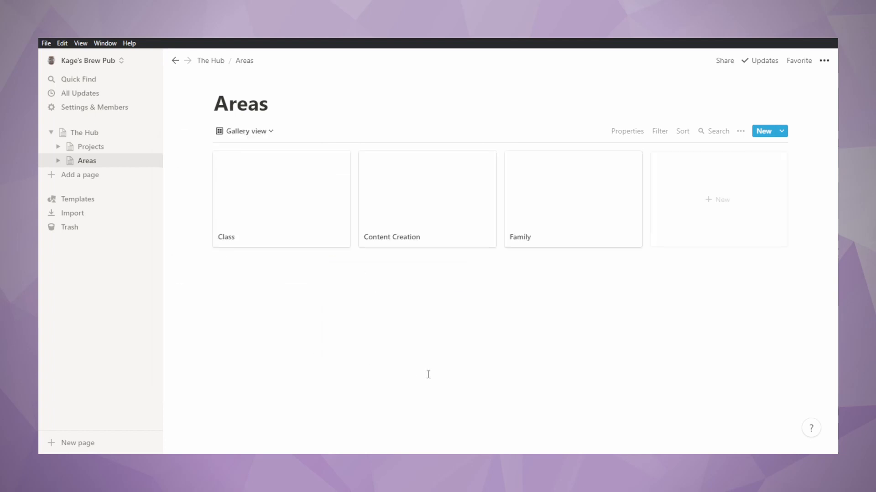
Sort the Areas gallery view by Area in ascending order
{"action": "left_click", "coordinate": [681, 132]}
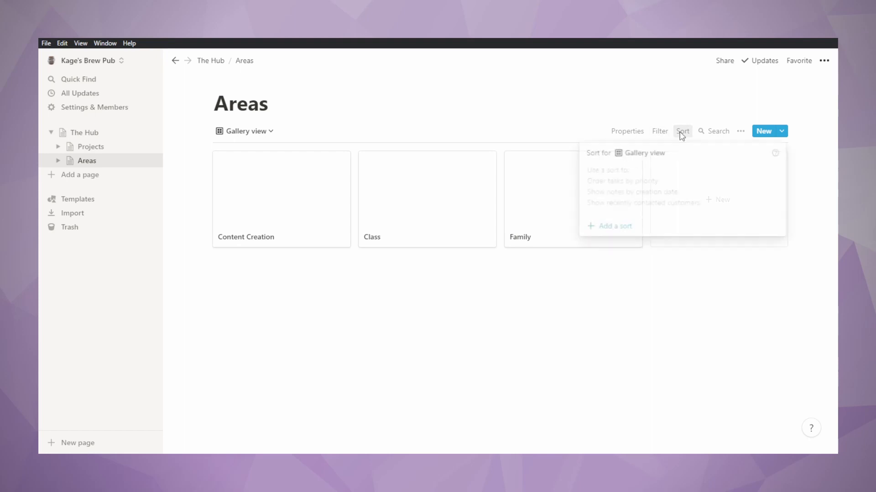
{"action": "left_click", "coordinate": [616, 227]}
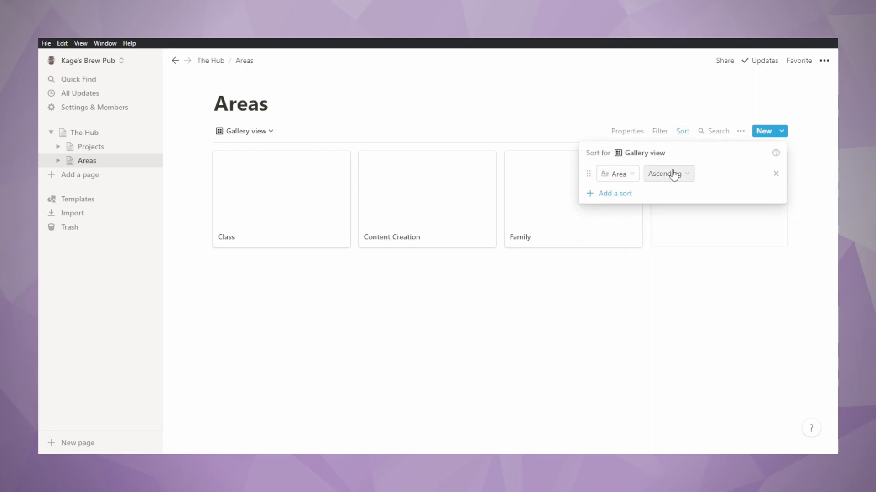
{"action": "left_click", "coordinate": [633, 338]}
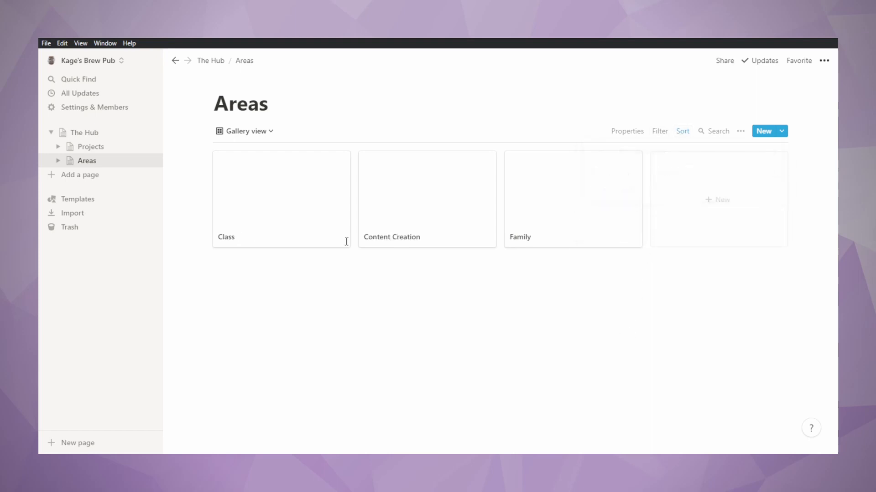
Give the Class page a cover from Unsplash, searching for "notebooks" and choosing the pastel notebooks on a pink background
{"action": "left_click", "coordinate": [295, 222]}
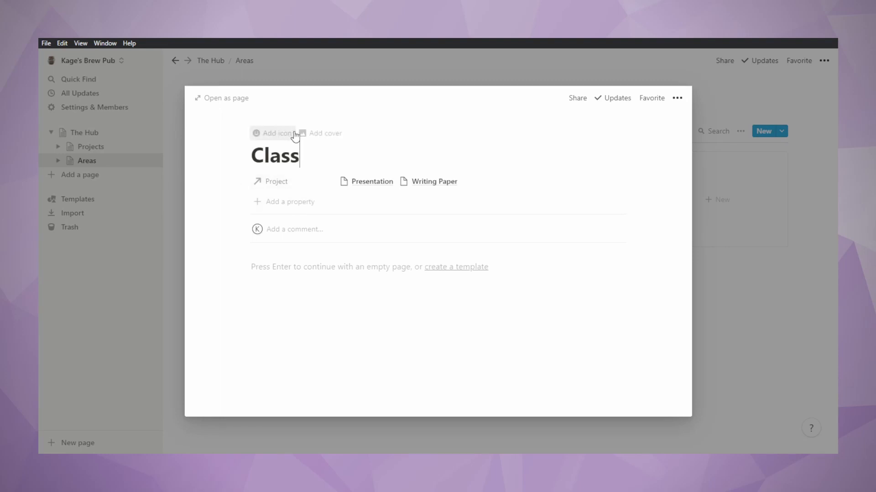
{"action": "mouse_move", "coordinate": [431, 180]}
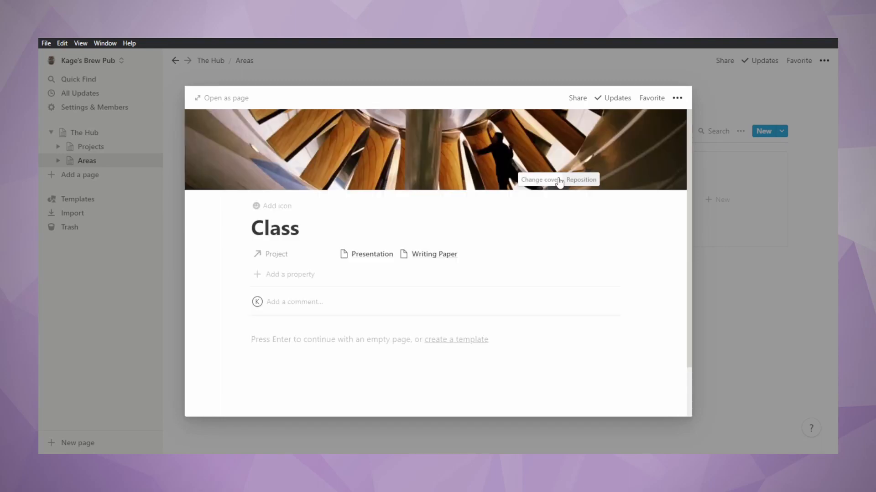
{"action": "left_click", "coordinate": [552, 181]}
{"action": "left_click", "coordinate": [511, 198]}
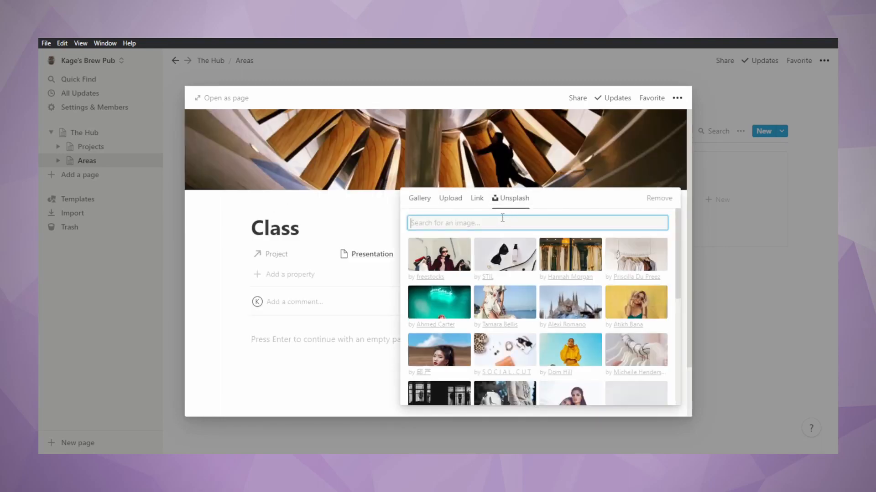
{"action": "type", "text": "n"}
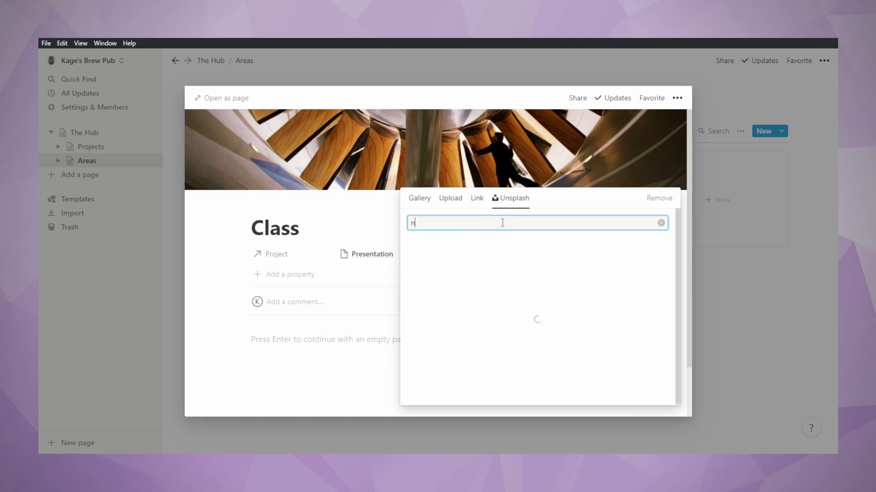
{"action": "type", "text": "otebooks"}
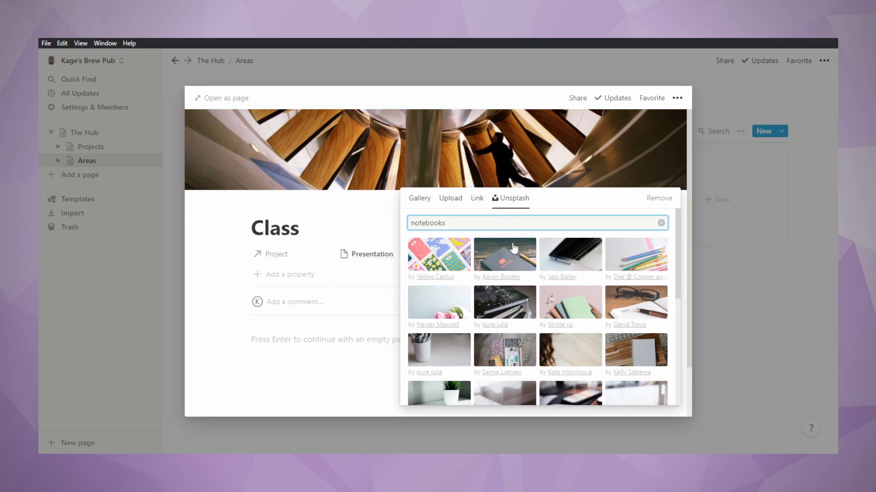
{"action": "left_click", "coordinate": [588, 300]}
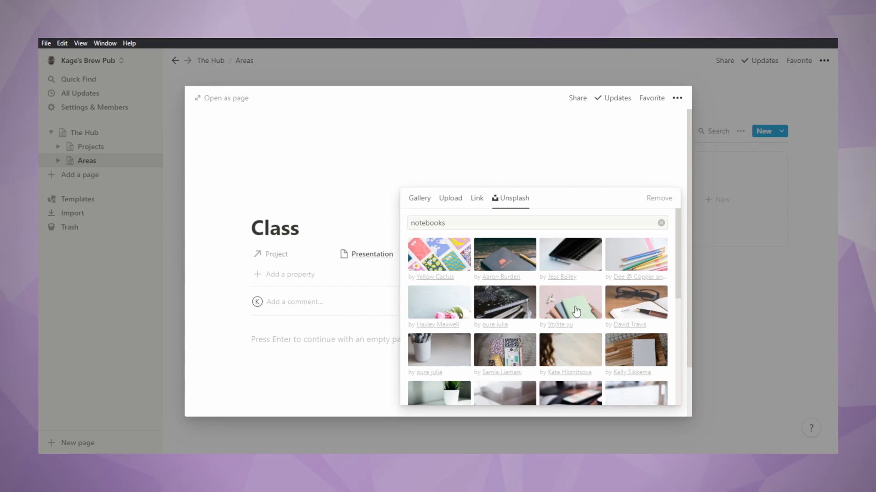
{"action": "left_click", "coordinate": [210, 251]}
{"action": "left_click", "coordinate": [752, 314]}
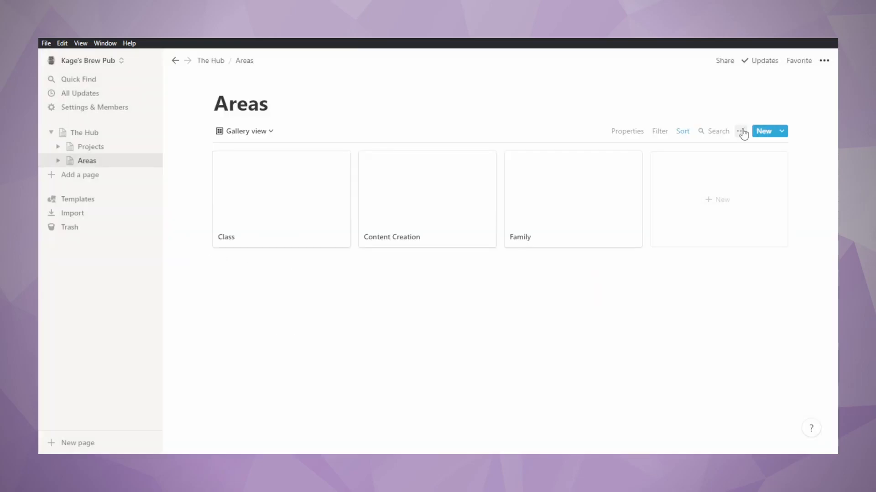
Set the card preview of the Areas gallery view to Page cover
{"action": "left_click", "coordinate": [741, 132]}
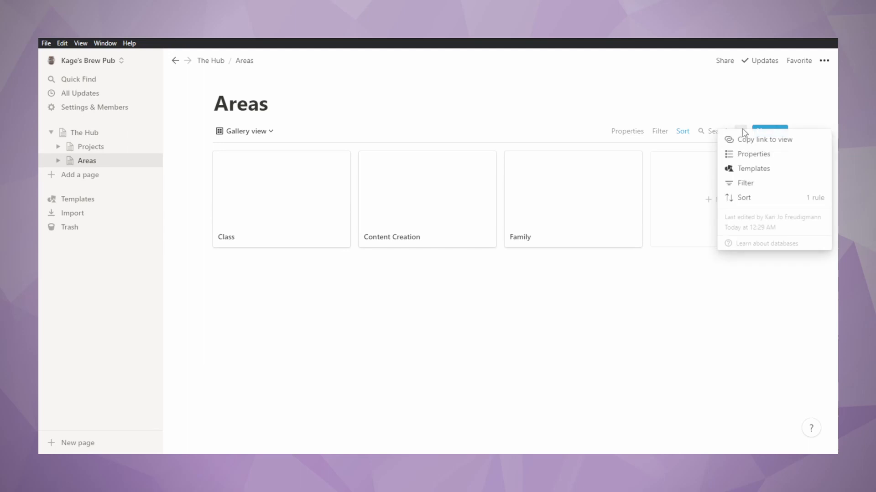
{"action": "left_click", "coordinate": [752, 155]}
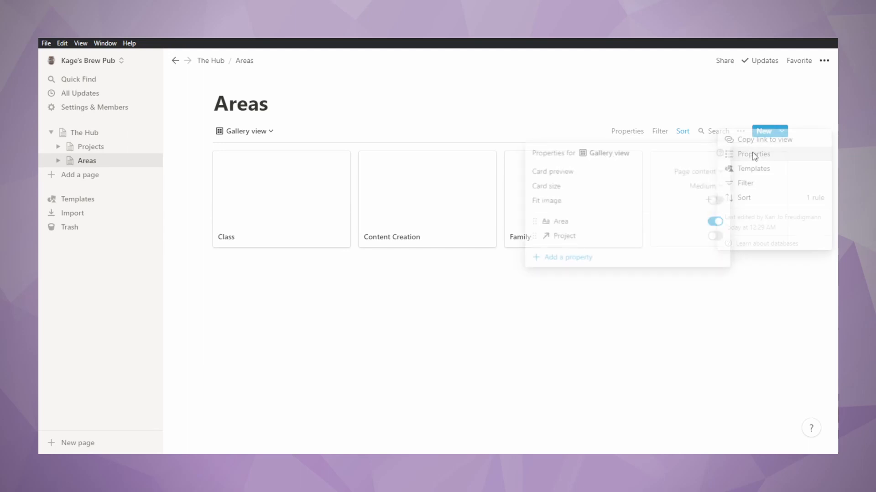
{"action": "left_click", "coordinate": [717, 176]}
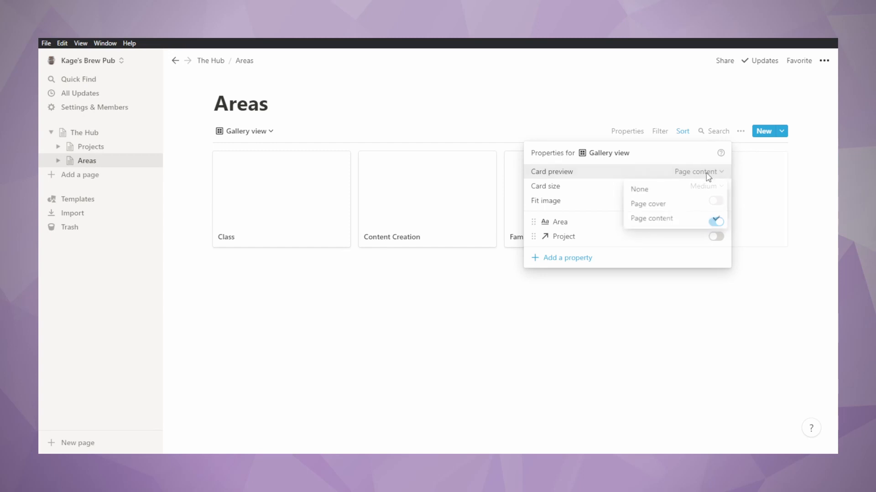
{"action": "left_click", "coordinate": [703, 201]}
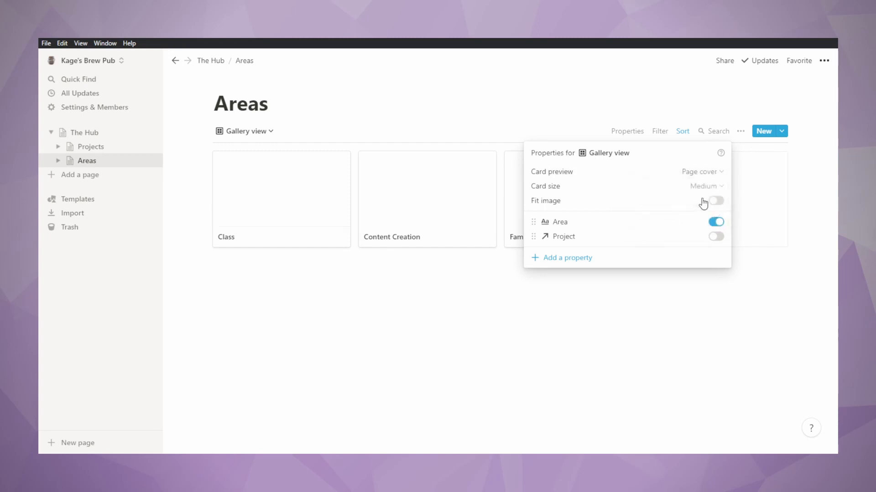
{"action": "left_click", "coordinate": [432, 364]}
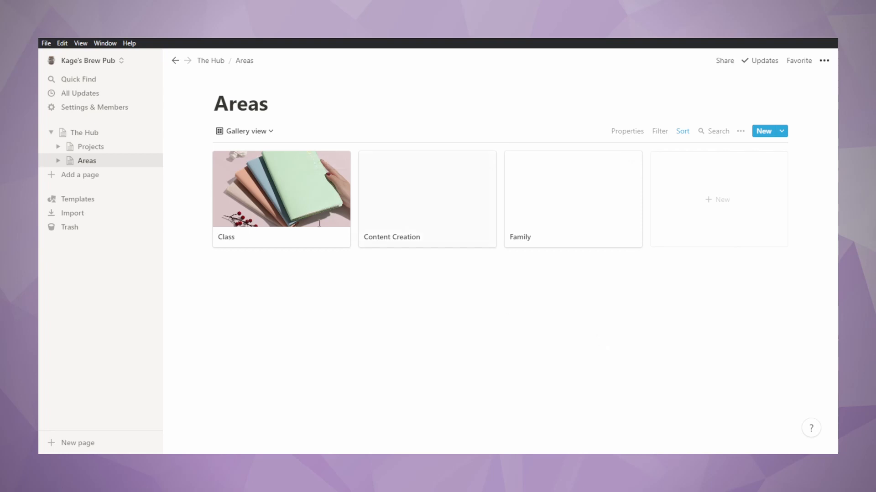
Turn the Tasks line on The Hub page into a page and make it a table database
{"action": "left_click", "coordinate": [92, 133]}
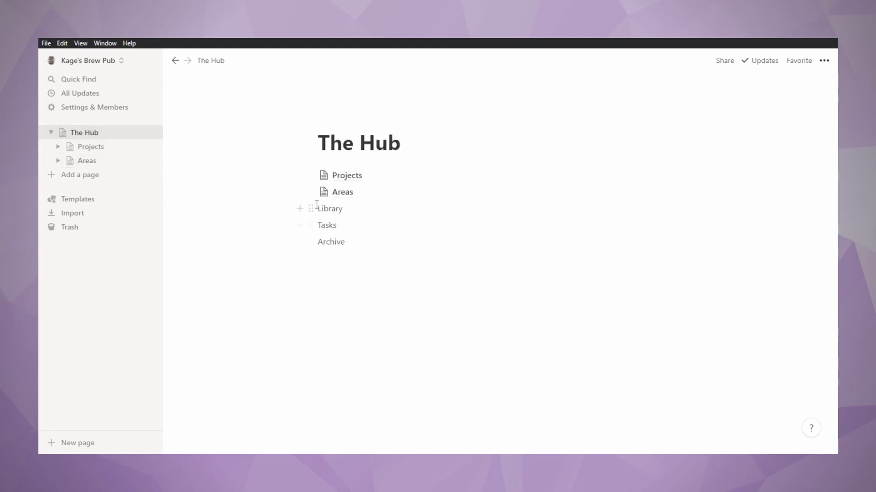
{"action": "left_click", "coordinate": [311, 208]}
{"action": "key", "text": "Escape"}
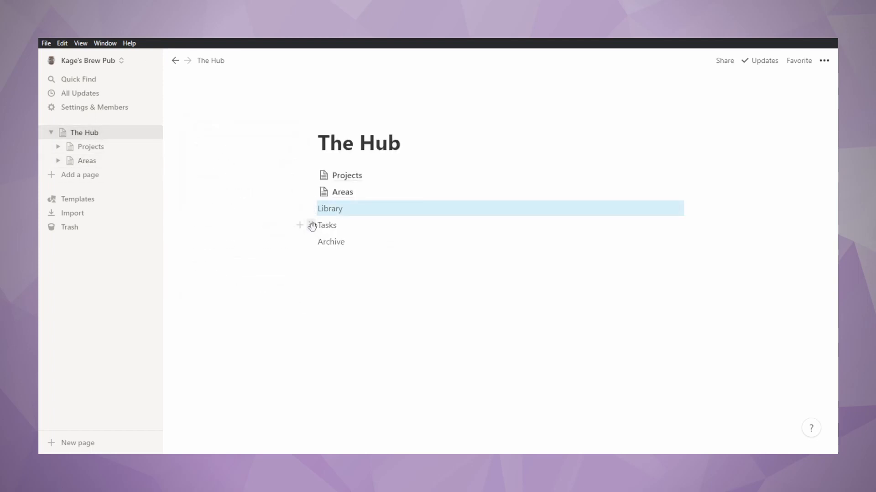
{"action": "left_click", "coordinate": [311, 226]}
{"action": "mouse_move", "coordinate": [243, 196]}
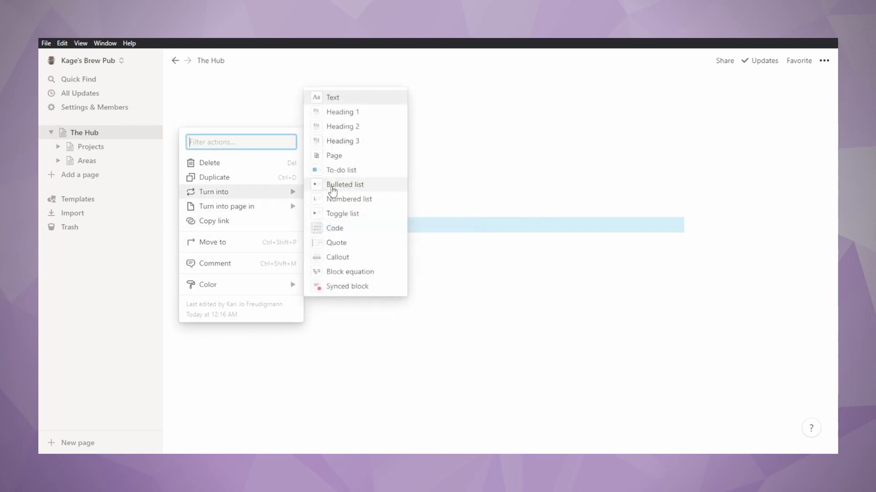
{"action": "left_click", "coordinate": [341, 157]}
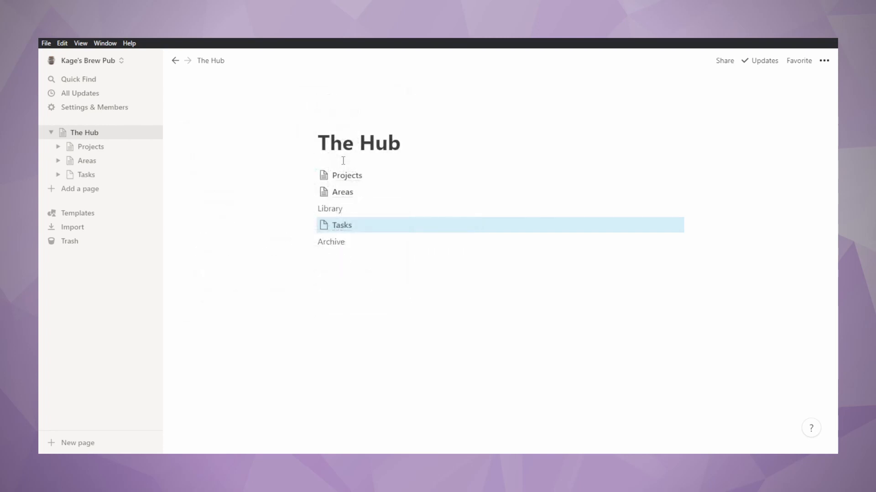
{"action": "left_click", "coordinate": [340, 230]}
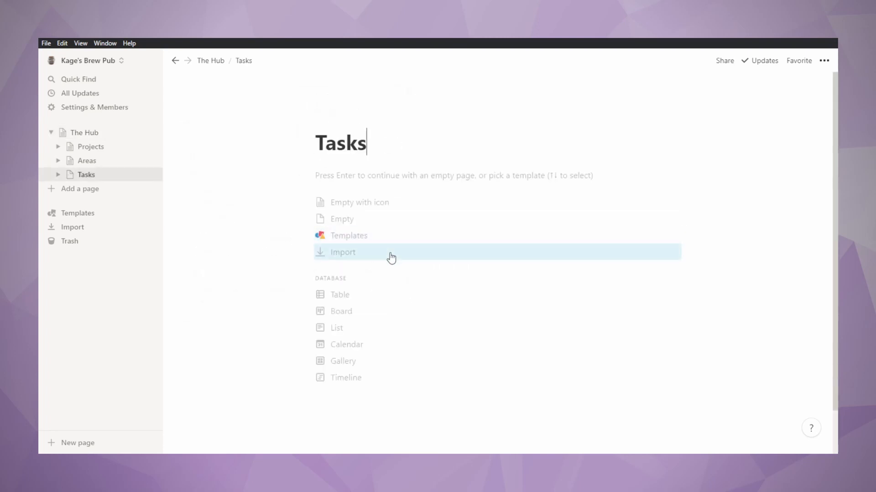
{"action": "left_click", "coordinate": [344, 296]}
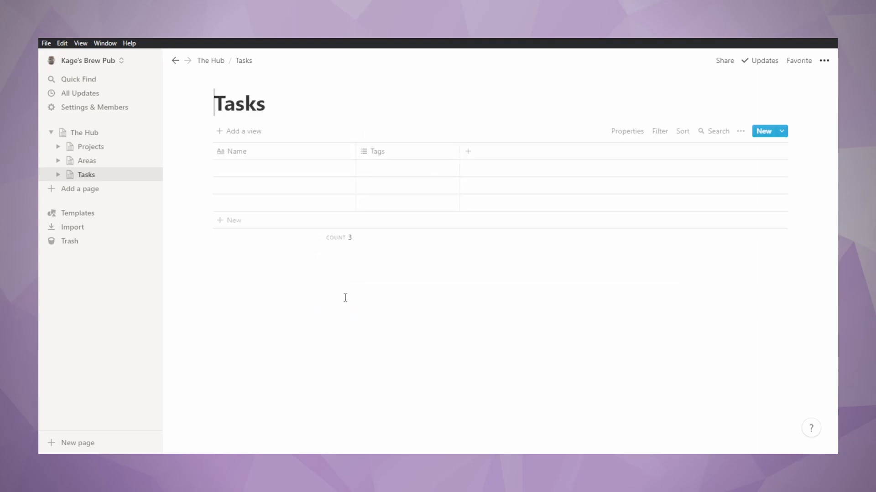
Rename the title property of the Tasks table to Task
{"action": "left_click", "coordinate": [244, 168]}
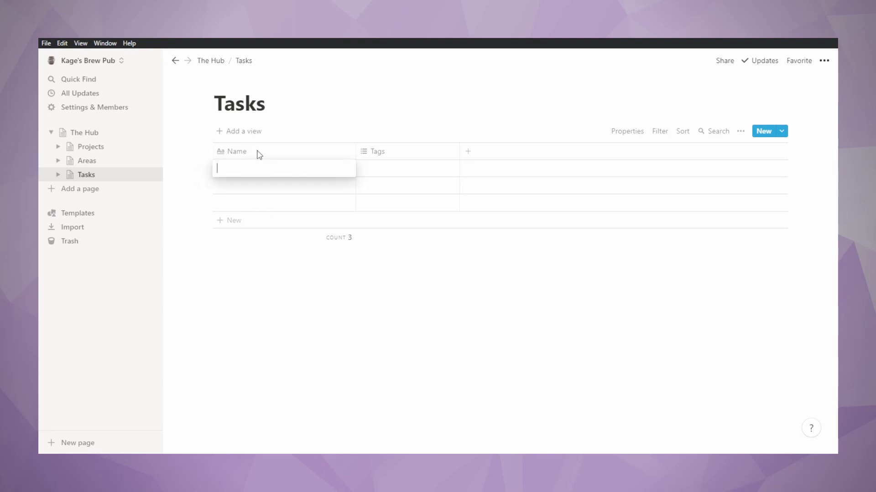
{"action": "key", "text": "Escape"}
{"action": "left_click", "coordinate": [258, 156]}
{"action": "type", "text": "Task"}
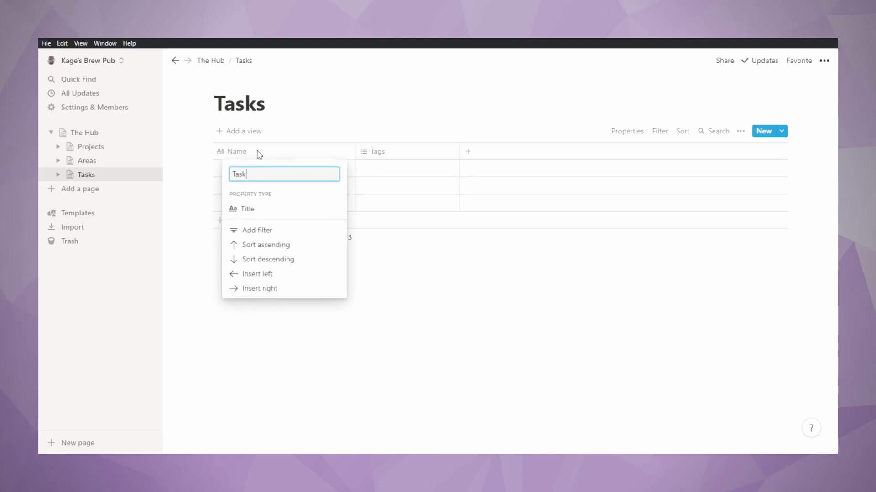
{"action": "key", "text": "Return"}
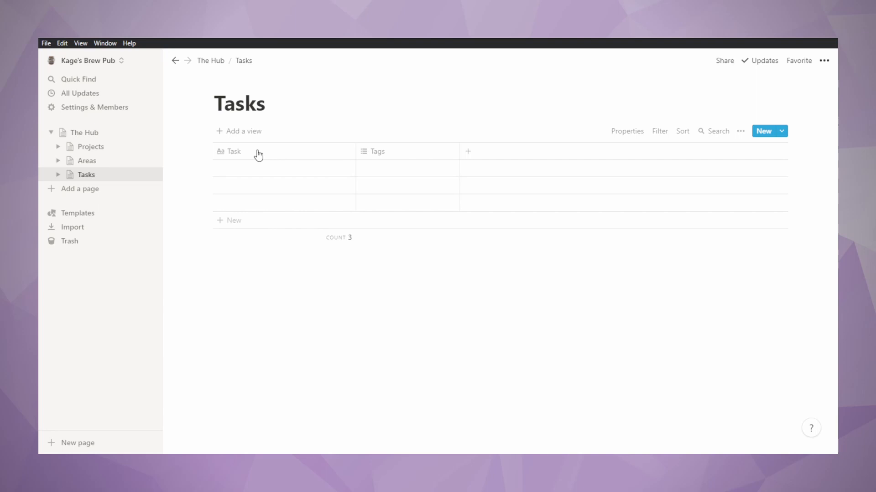
Rename the Tags property of the Tasks table to Deadline and change its type to Date
{"action": "left_click", "coordinate": [378, 154]}
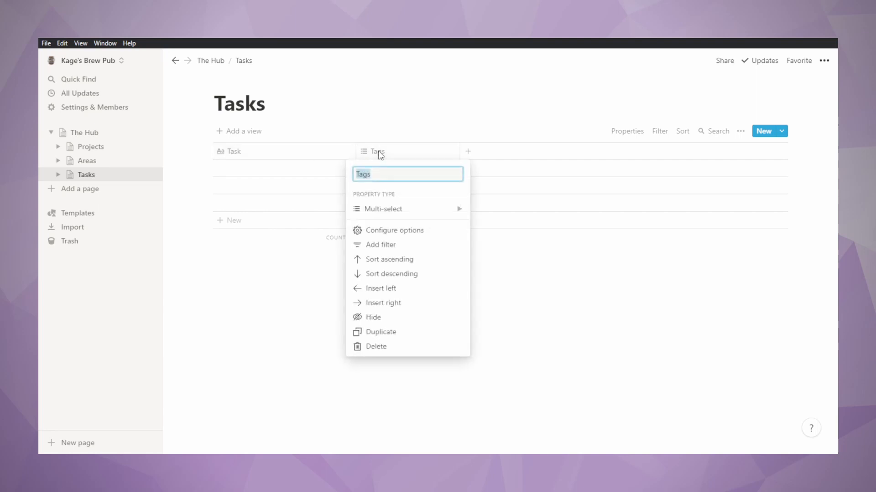
{"action": "type", "text": "Deal"}
{"action": "type", "text": "dline"}
{"action": "mouse_move", "coordinate": [461, 209]}
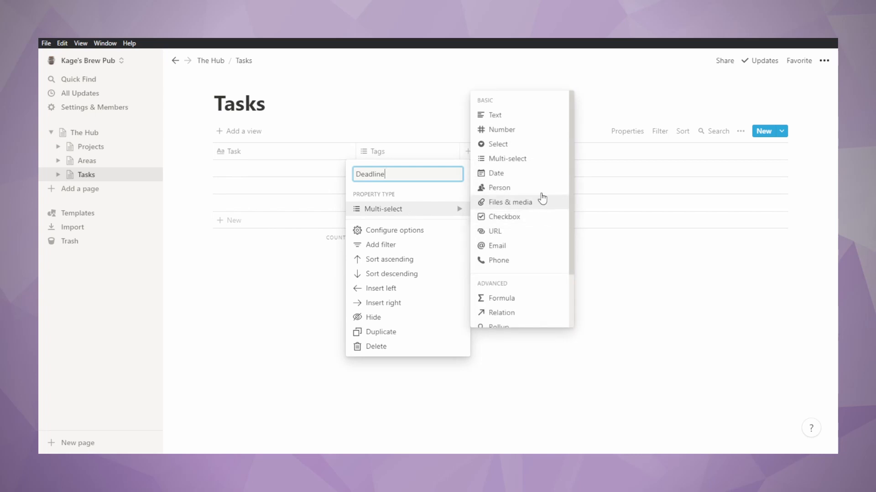
{"action": "left_click", "coordinate": [538, 174]}
Add a Select property named Status to the Tasks table
{"action": "left_click", "coordinate": [472, 154]}
{"action": "type", "text": "Status"}
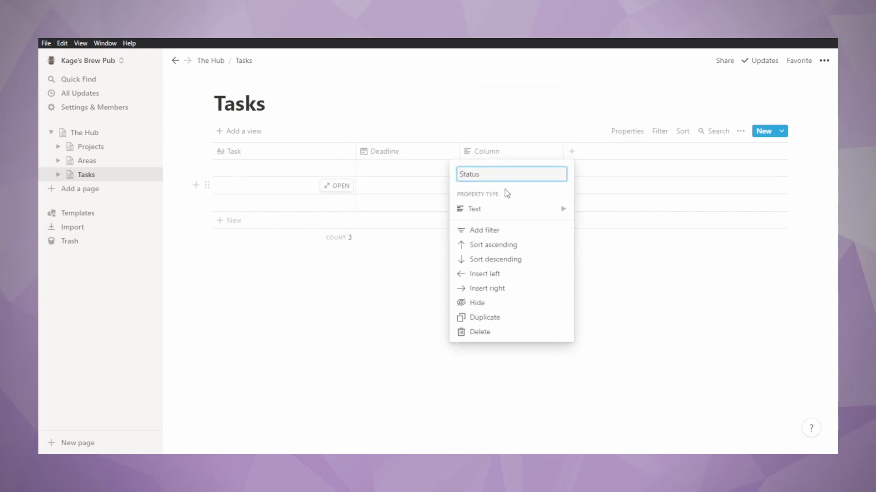
{"action": "mouse_move", "coordinate": [509, 209]}
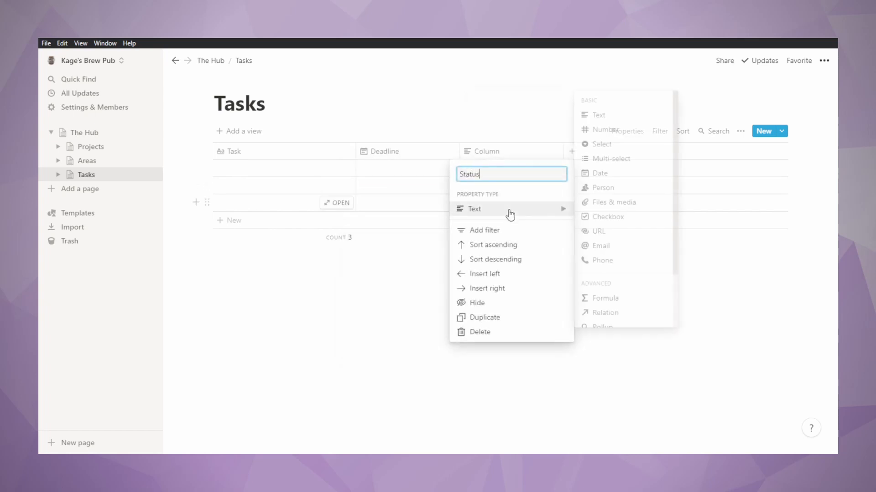
{"action": "left_click", "coordinate": [617, 146]}
Create the Status options Not Started, In Progress and Completed from the first row's Status cell
{"action": "left_click", "coordinate": [507, 167]}
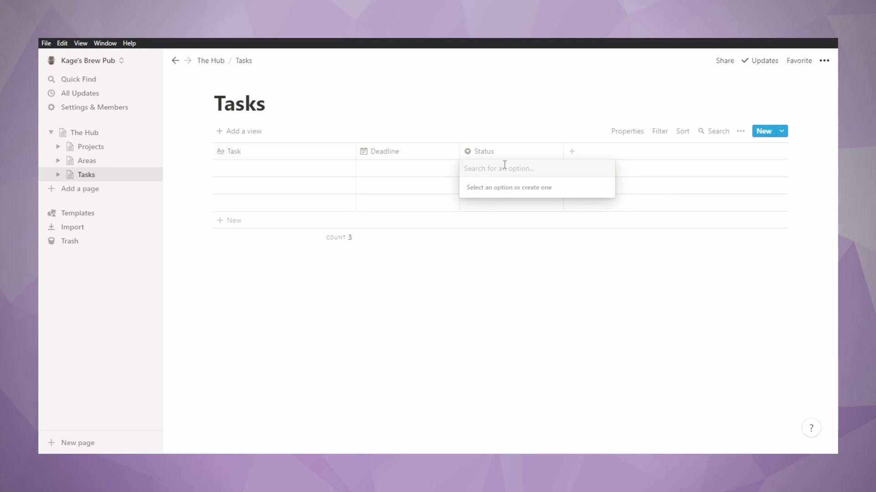
{"action": "type", "text": "Not Started"}
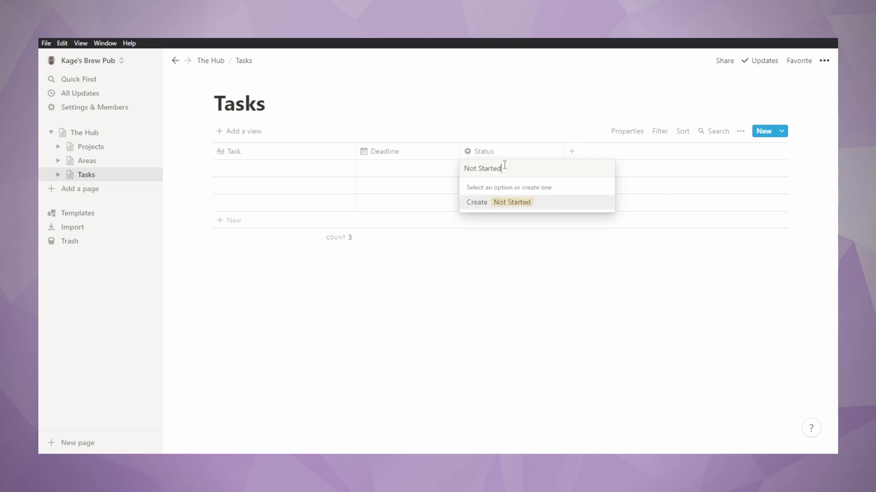
{"action": "key", "text": "Return"}
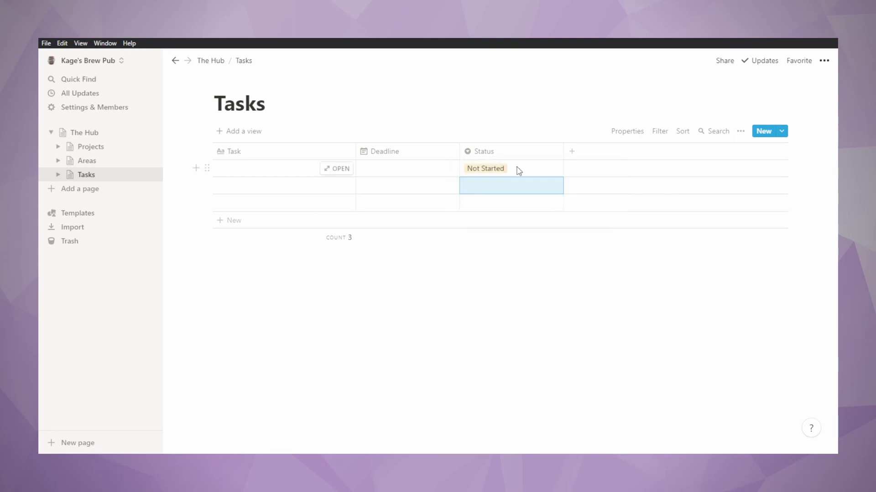
{"action": "left_click", "coordinate": [518, 168]}
{"action": "type", "text": "In Progress"}
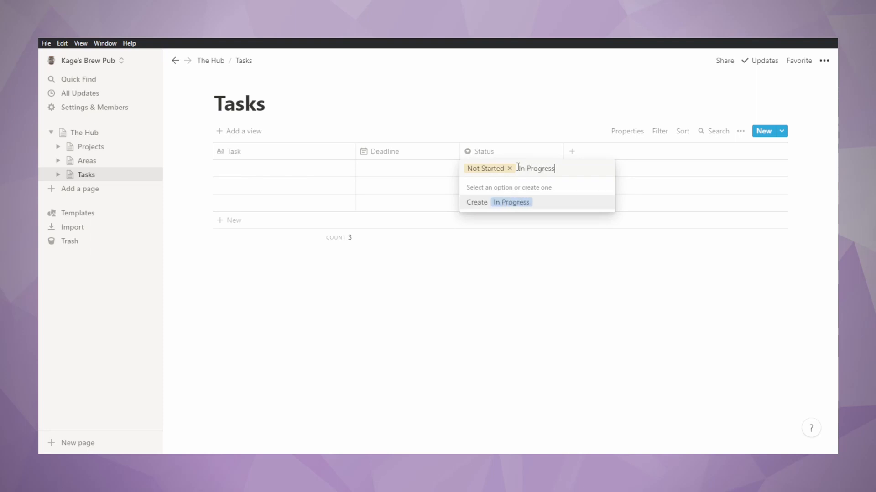
{"action": "key", "text": "Return"}
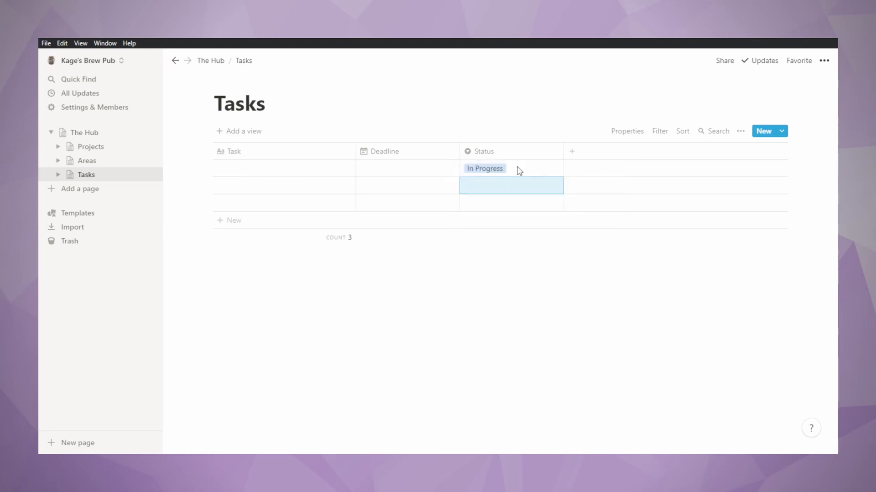
{"action": "left_click", "coordinate": [518, 170]}
{"action": "type", "text": "Completed"}
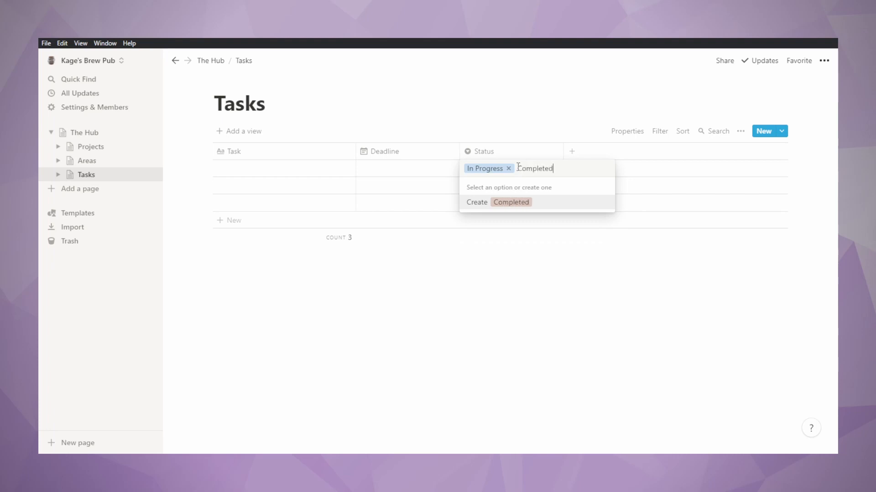
{"action": "key", "text": "Return"}
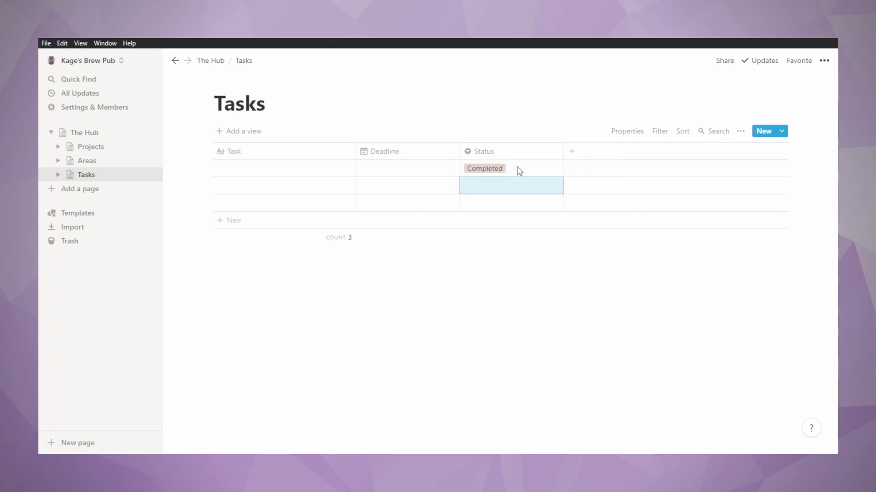
Create two more Status options, Cancelled and Recurring, from the first row's Status cell
{"action": "left_click", "coordinate": [519, 171]}
{"action": "type", "text": "Cancelled"}
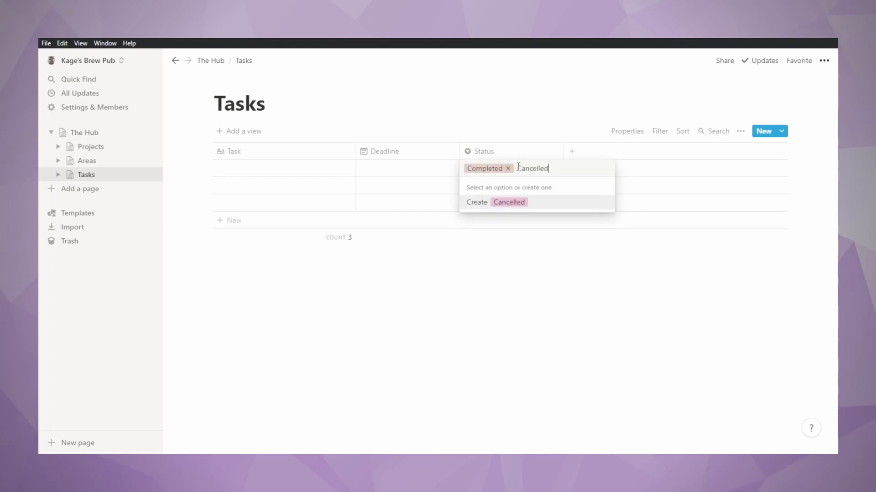
{"action": "key", "text": "Return"}
{"action": "left_click", "coordinate": [519, 171]}
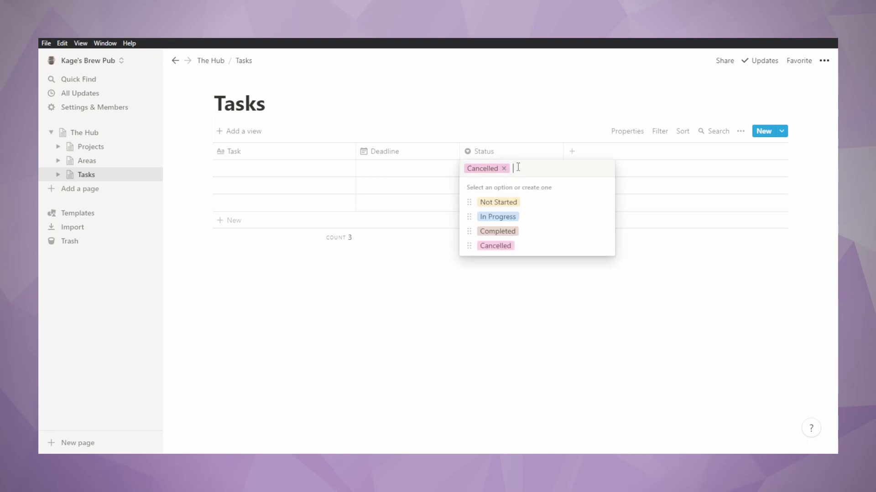
{"action": "type", "text": "Recurring"}
{"action": "key", "text": "Return"}
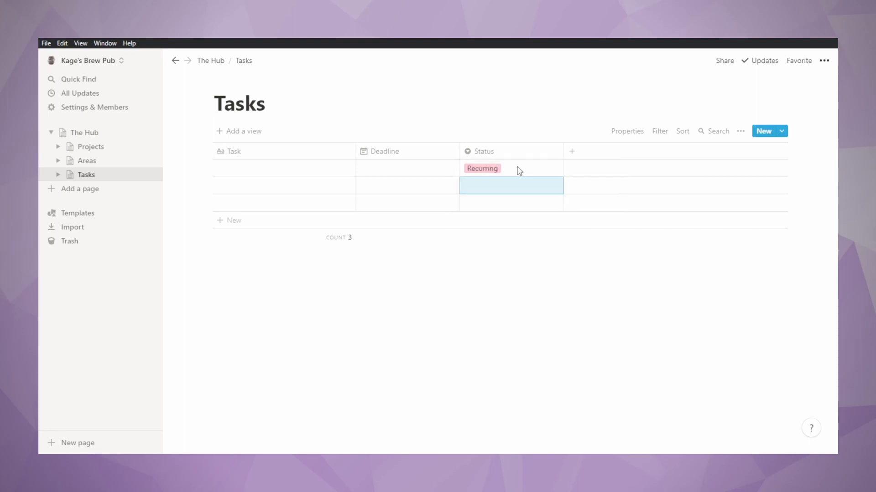
Color the Status option Not Started red and In Progress yellow
{"action": "left_click", "coordinate": [519, 171]}
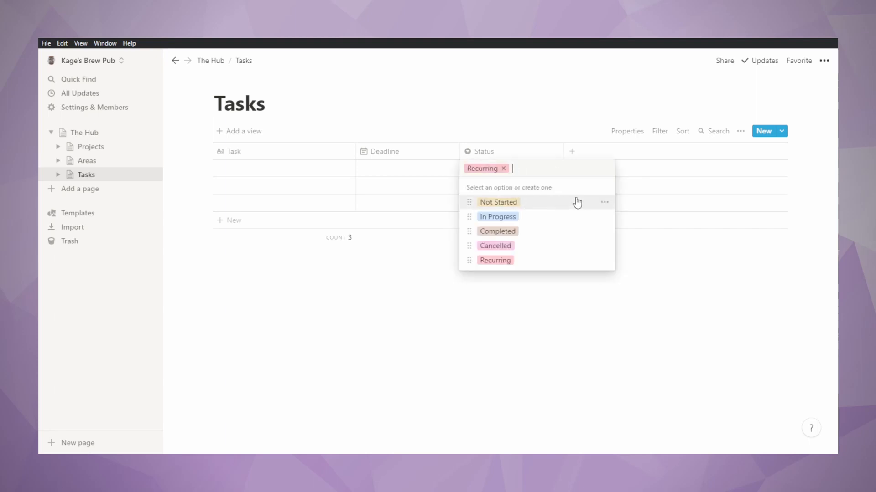
{"action": "left_click", "coordinate": [605, 203]}
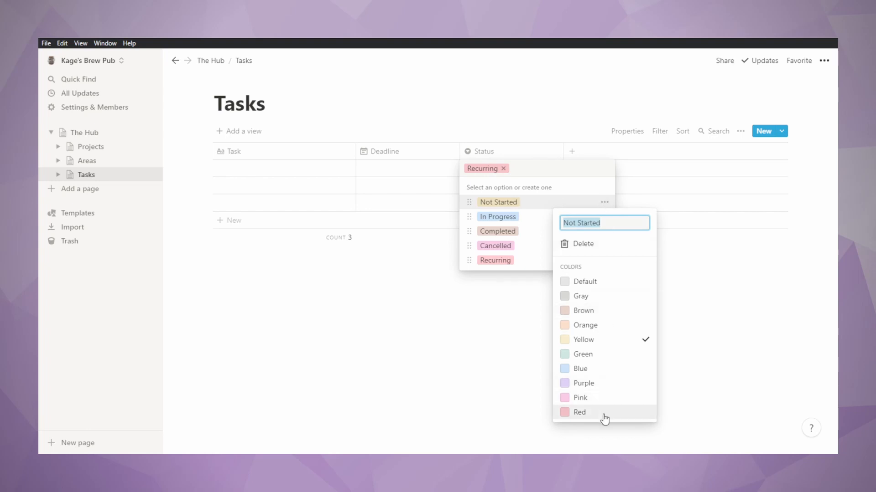
{"action": "left_click", "coordinate": [601, 414]}
{"action": "left_click", "coordinate": [548, 236]}
{"action": "left_click", "coordinate": [603, 218]}
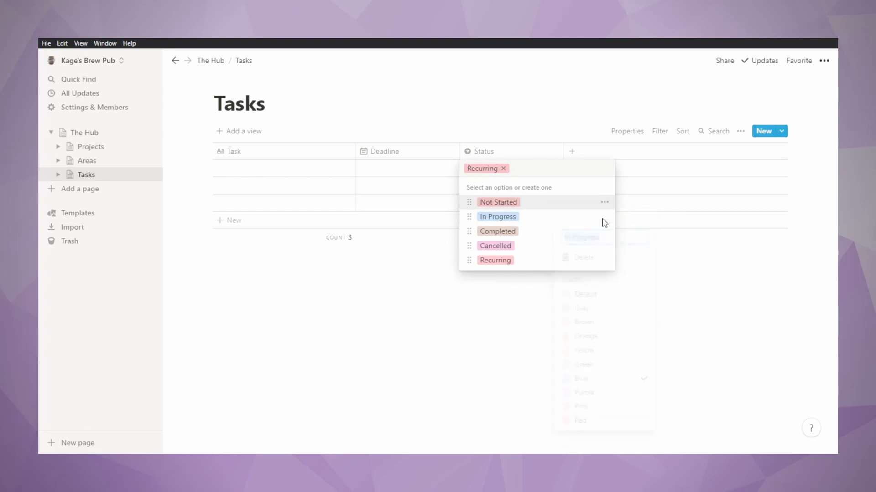
{"action": "left_click", "coordinate": [598, 355]}
{"action": "left_click", "coordinate": [529, 235]}
Color the Status option Completed green
{"action": "left_click", "coordinate": [528, 233]}
{"action": "left_click", "coordinate": [539, 174]}
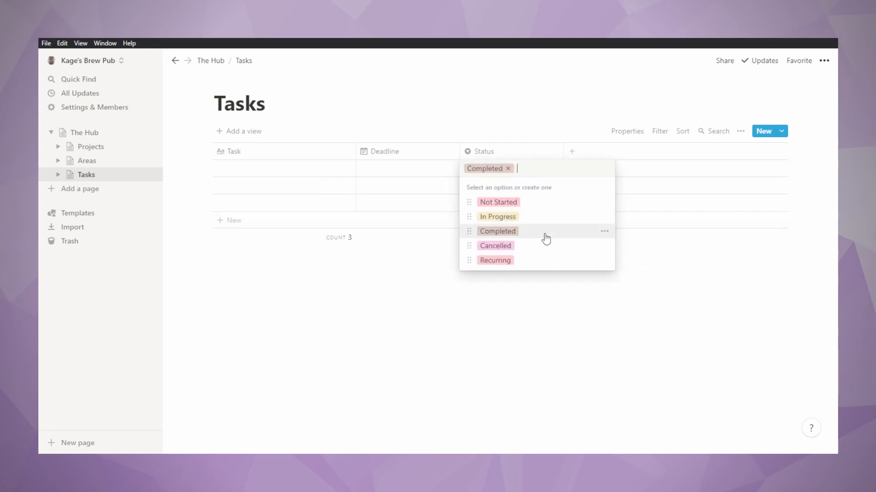
{"action": "left_click", "coordinate": [604, 234]}
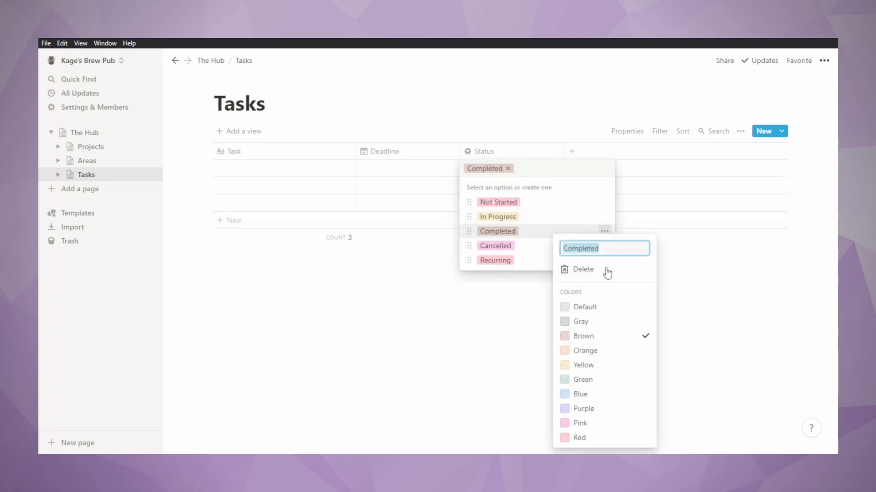
{"action": "left_click", "coordinate": [593, 381]}
{"action": "left_click", "coordinate": [534, 255]}
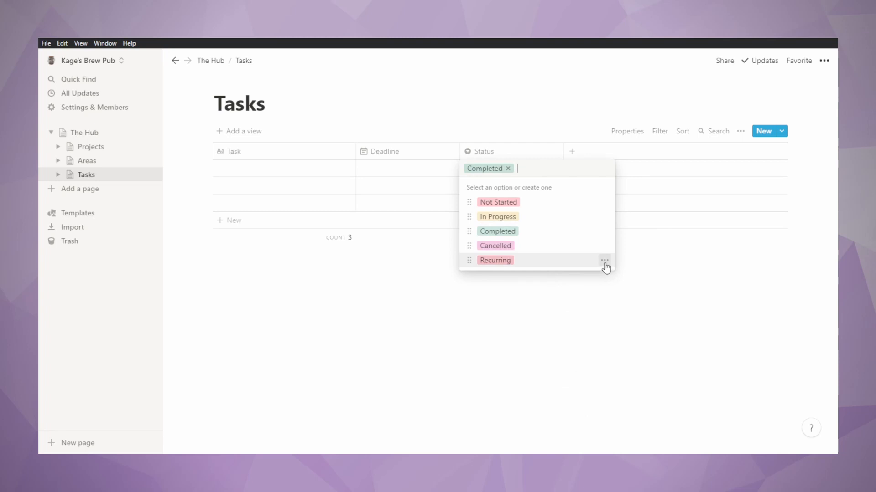
Color the Status option Cancelled gray and Recurring blue
{"action": "left_click", "coordinate": [604, 246]}
{"action": "left_click", "coordinate": [597, 322]}
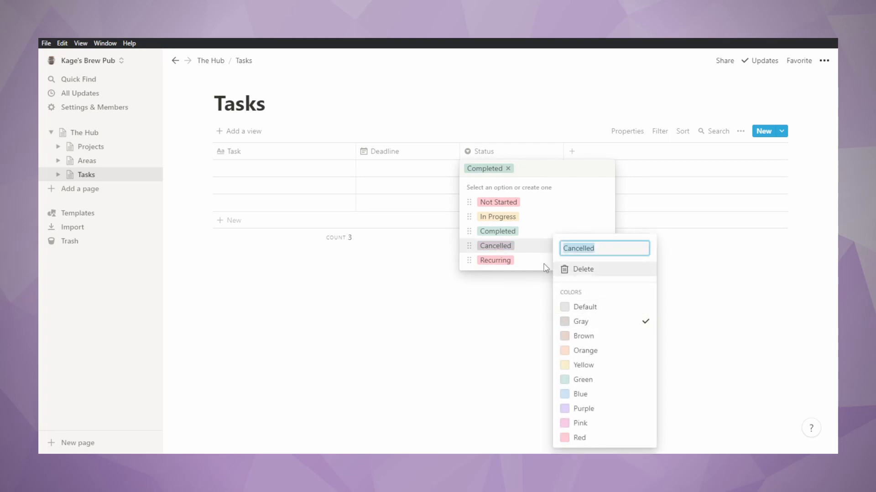
{"action": "left_click", "coordinate": [535, 268]}
{"action": "left_click", "coordinate": [603, 261]}
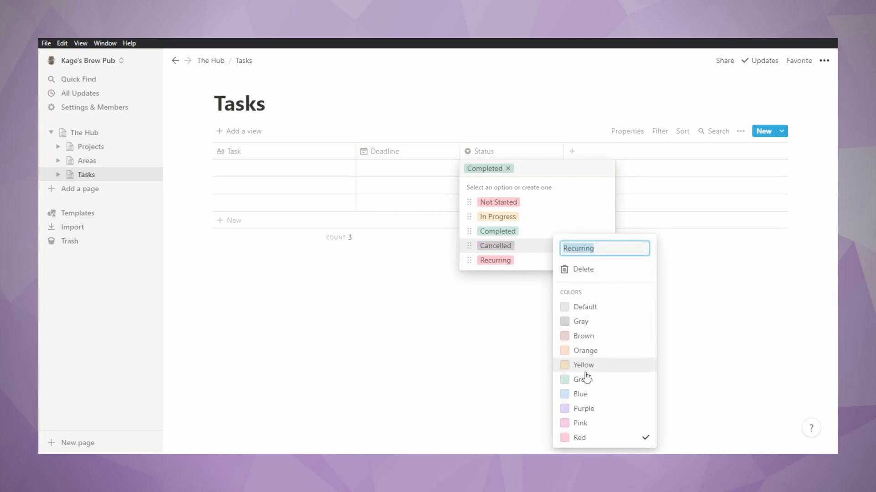
{"action": "left_click", "coordinate": [594, 393]}
{"action": "left_click", "coordinate": [702, 327]}
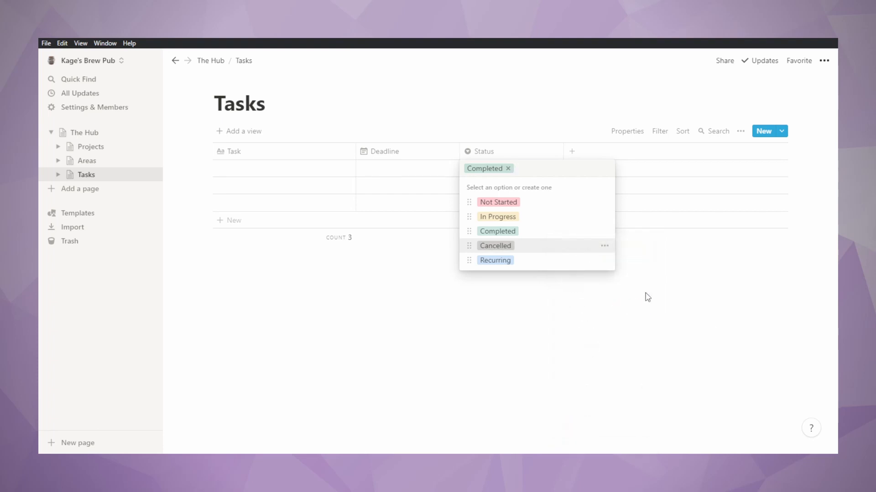
{"action": "key", "text": "Escape"}
Clear the Status value from the first row of the Tasks table
{"action": "left_click", "coordinate": [517, 169]}
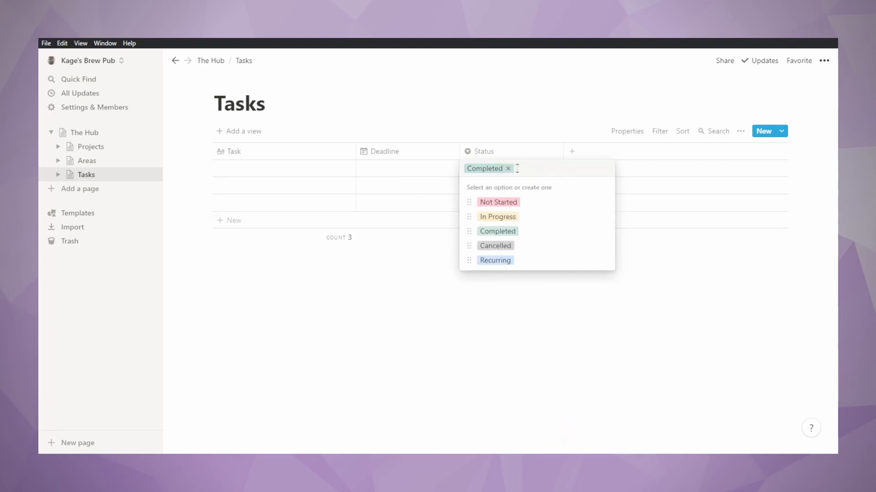
{"action": "key", "text": "BackSpace"}
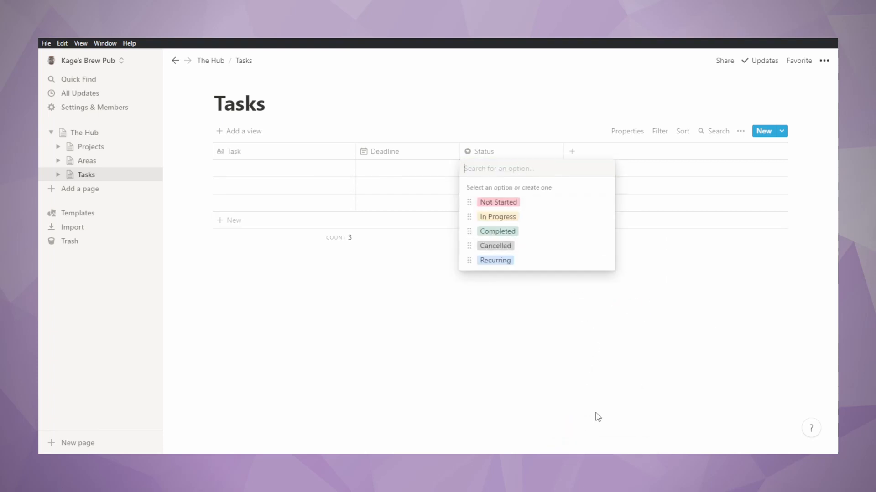
{"action": "key", "text": "Escape"}
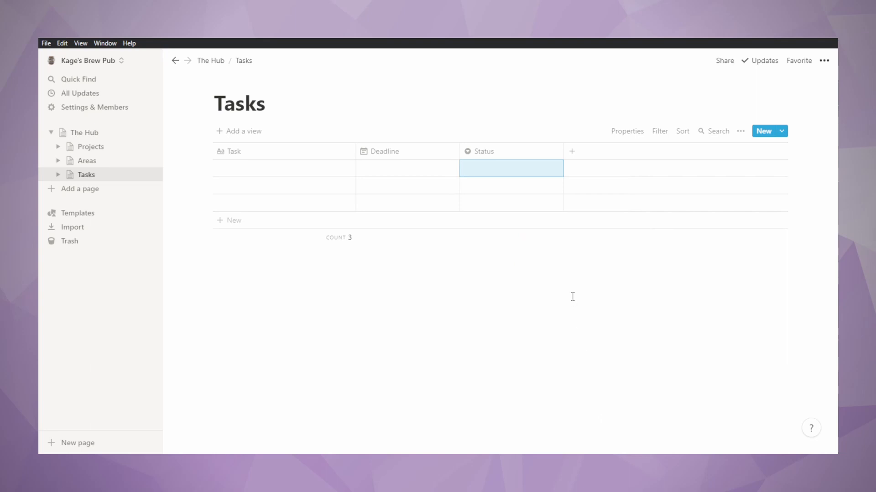
Add a relation column to the Tasks table that links to the Projects database
{"action": "left_click", "coordinate": [570, 155]}
{"action": "mouse_move", "coordinate": [606, 208]}
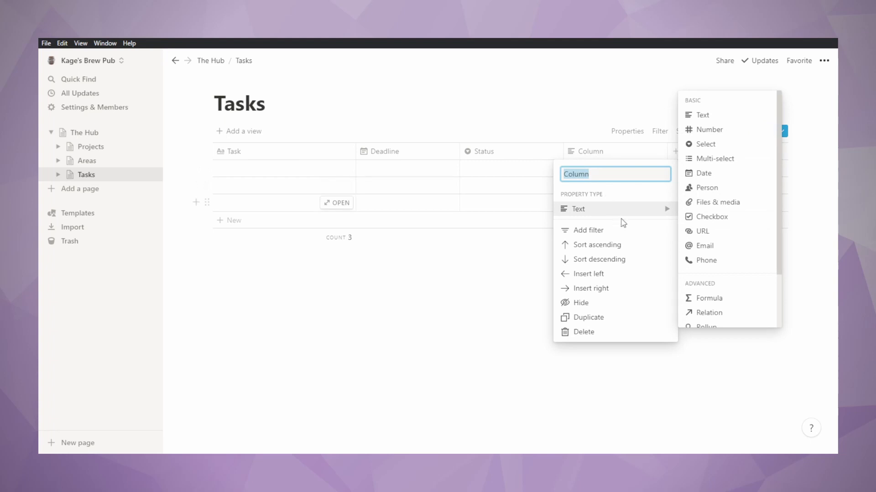
{"action": "left_click", "coordinate": [725, 315]}
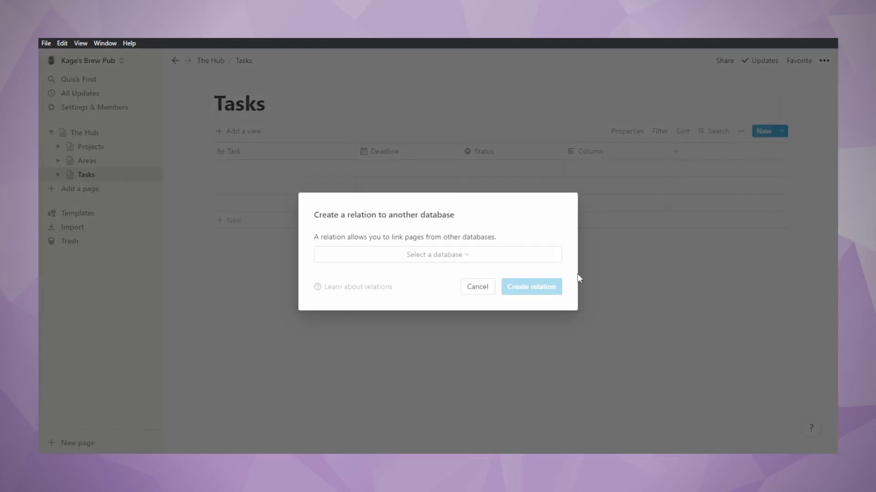
{"action": "left_click", "coordinate": [461, 258]}
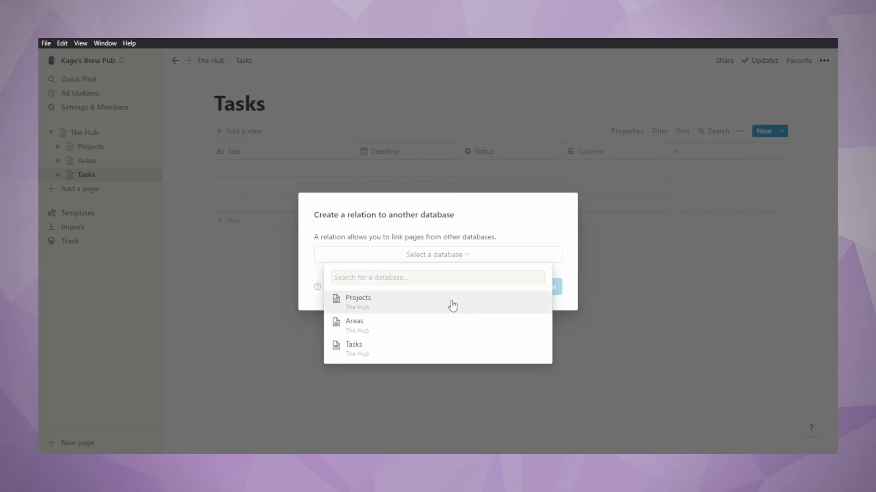
{"action": "left_click", "coordinate": [452, 305]}
{"action": "left_click", "coordinate": [531, 287]}
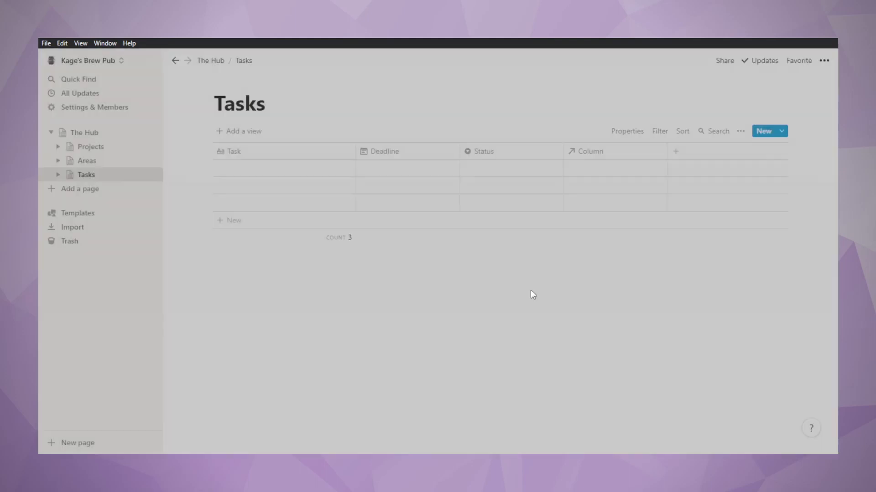
Rename the new relation column to Project
{"action": "left_click", "coordinate": [589, 155]}
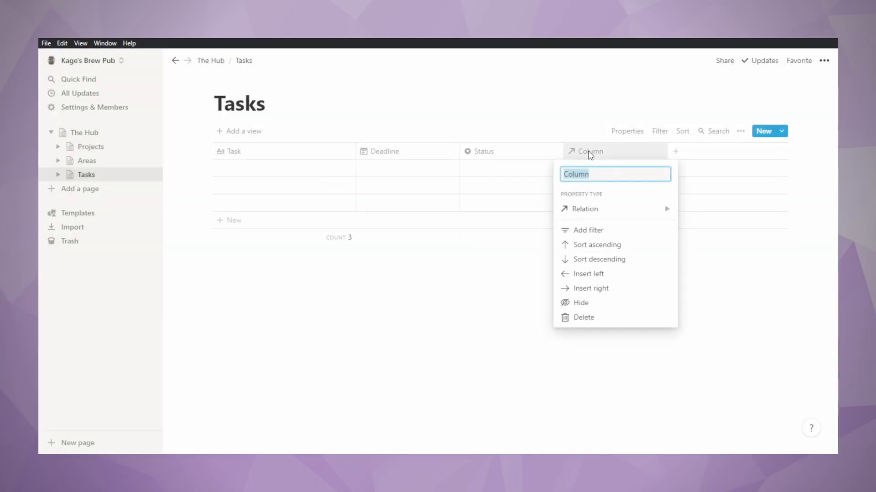
{"action": "type", "text": "Project"}
{"action": "key", "text": "Return"}
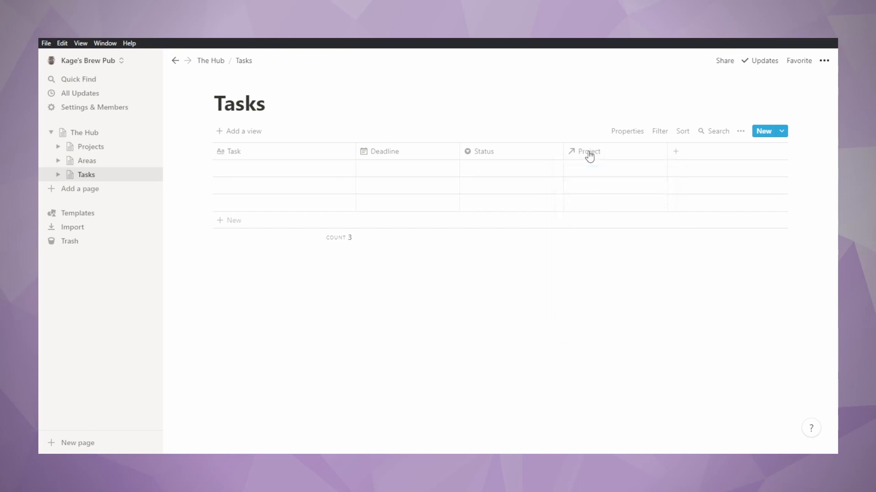
Name the first two tasks Reserve A Venue and Book a Caterer
{"action": "mouse_move", "coordinate": [592, 244]}
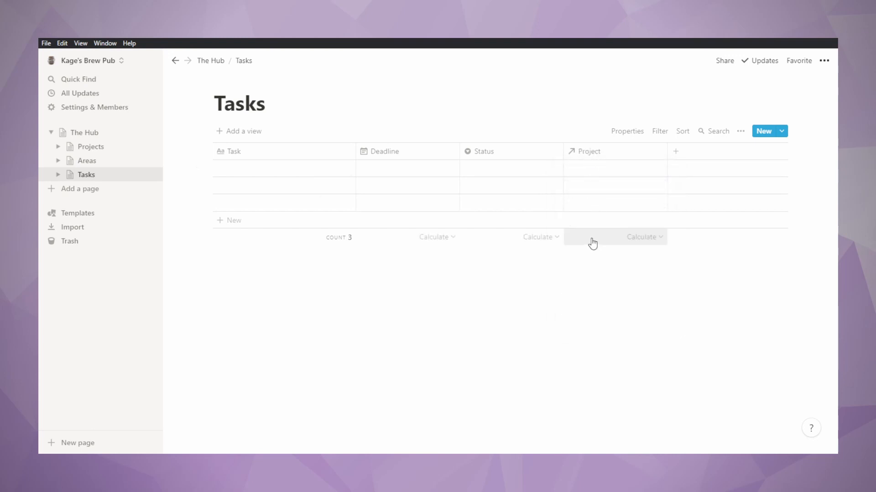
{"action": "left_click", "coordinate": [243, 174]}
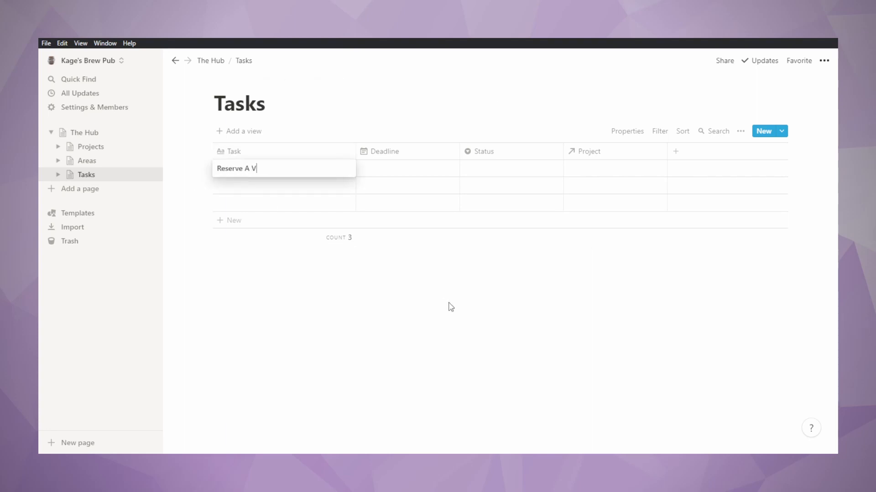
{"action": "key", "text": "Return"}
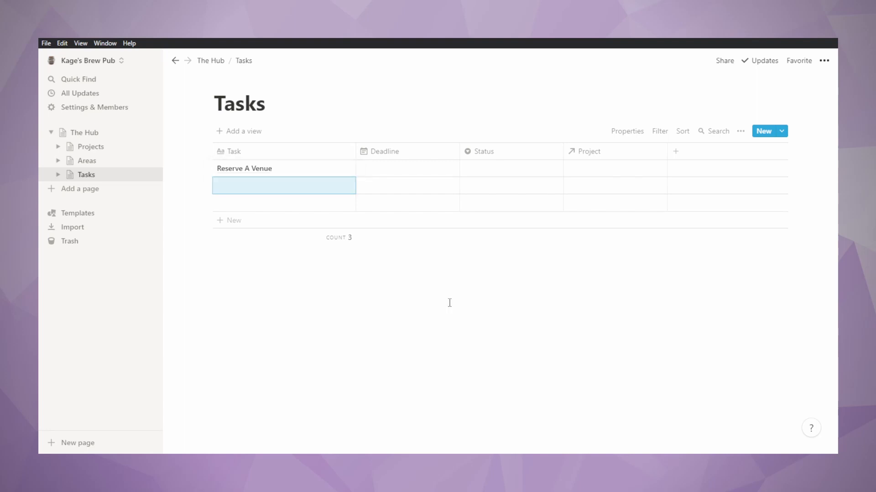
{"action": "type", "text": "Book a Caterer"}
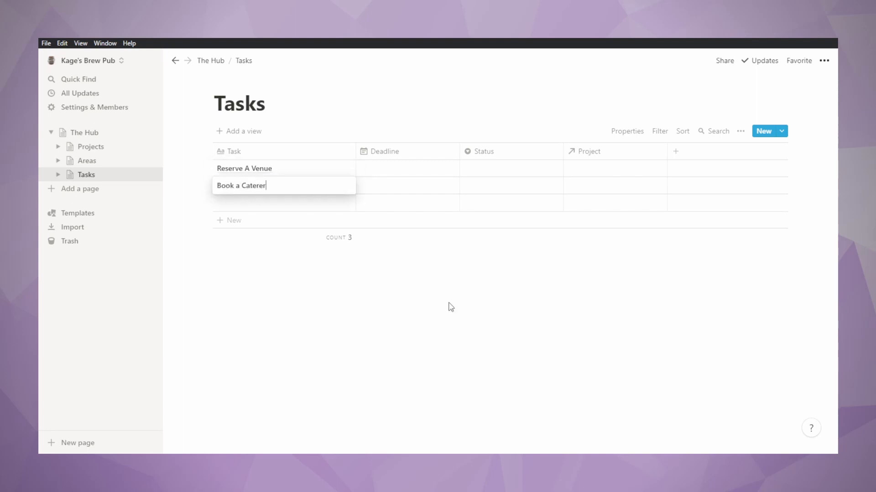
{"action": "key", "text": "Return"}
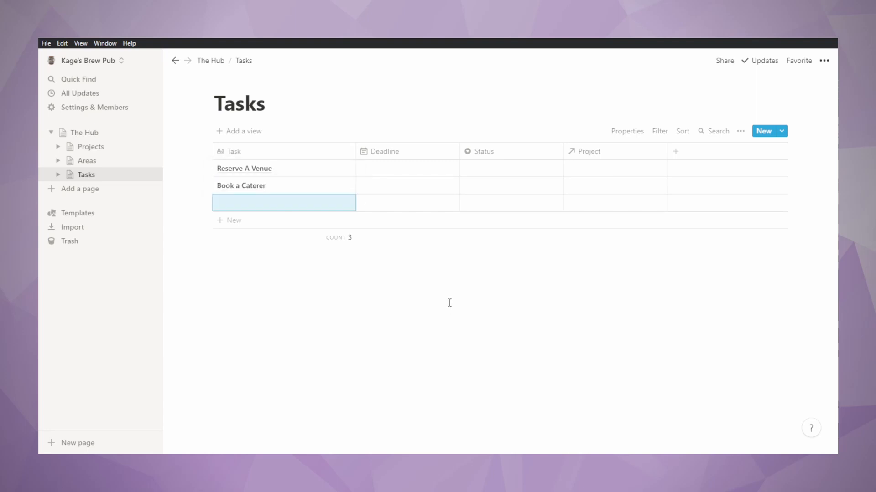
Add the tasks Research Paper, Create Slides and Record in the rows below Book a Caterer
{"action": "type", "text": "Research"}
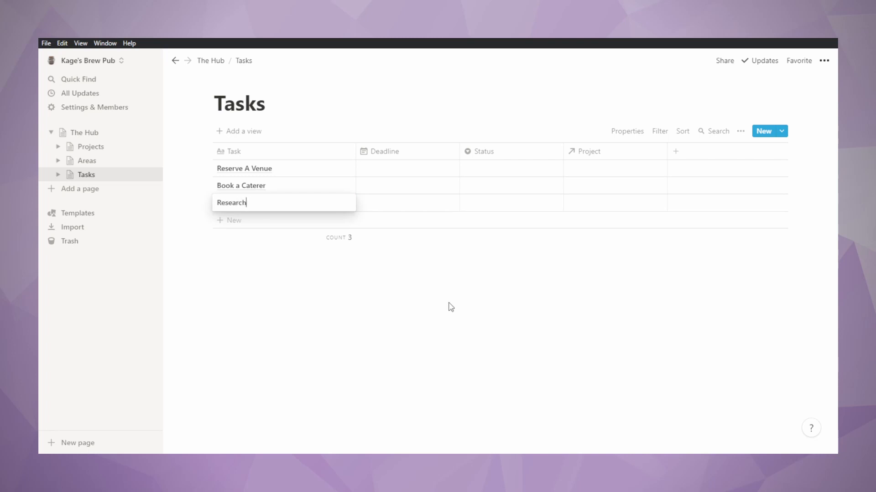
{"action": "type", "text": " Paper"}
{"action": "key", "text": "Return"}
{"action": "type", "text": "D"}
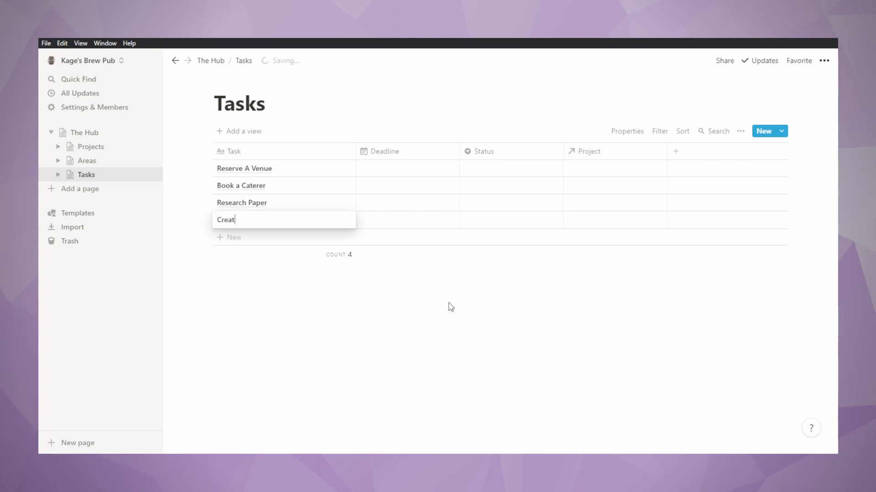
{"action": "type", "text": "Create Slides"}
{"action": "key", "text": "Return"}
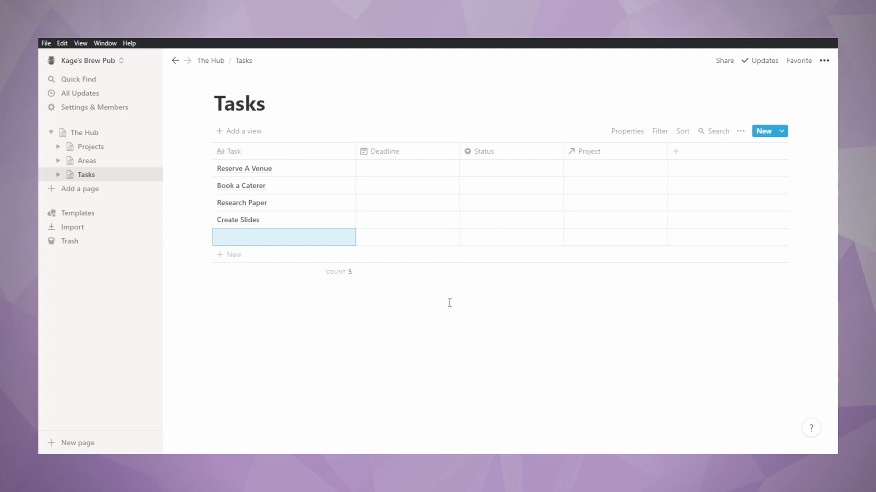
{"action": "type", "text": "Record"}
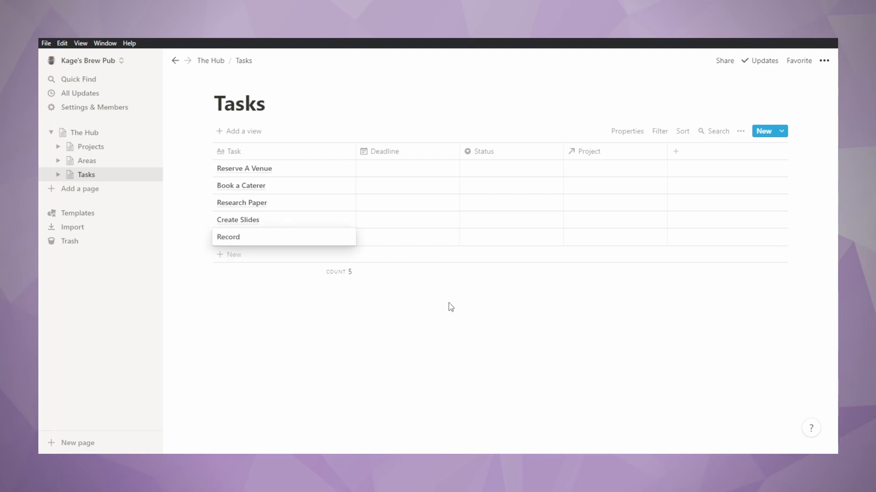
{"action": "key", "text": "Escape"}
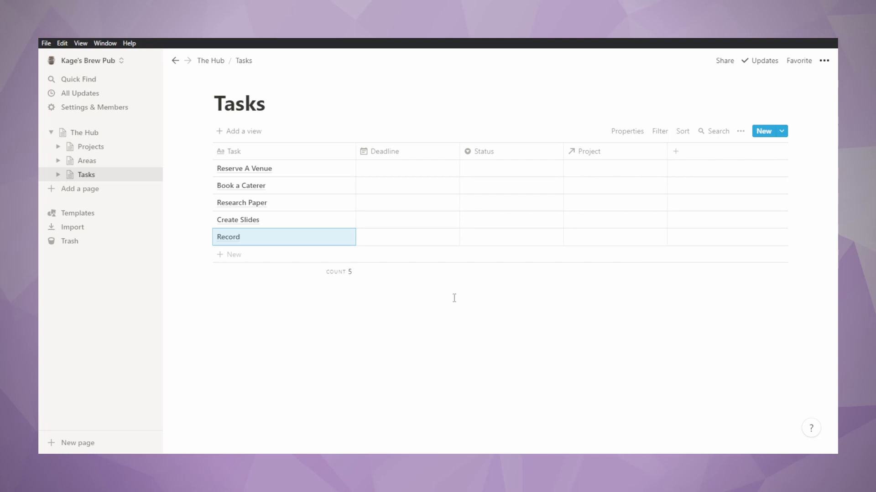
Set the deadline of Reserve A Venue to July 5, 2021 and of Book a Caterer to July 16, 2021
{"action": "left_click", "coordinate": [409, 174]}
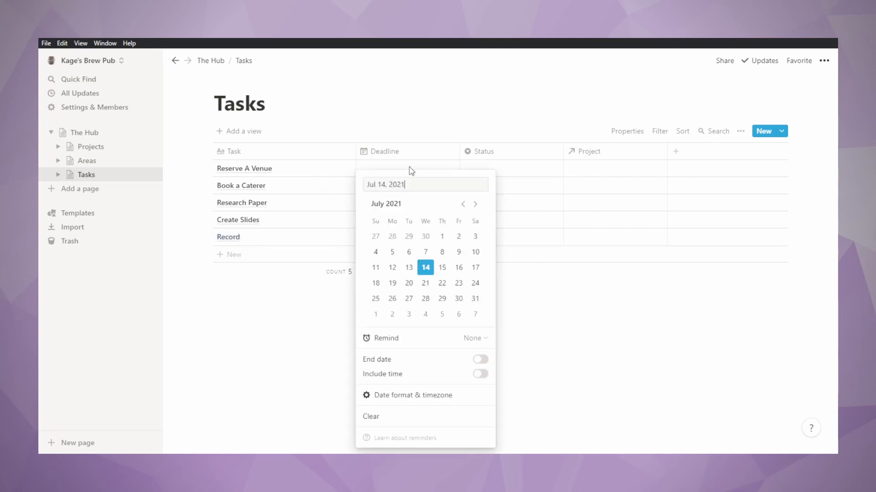
{"action": "left_click", "coordinate": [394, 255]}
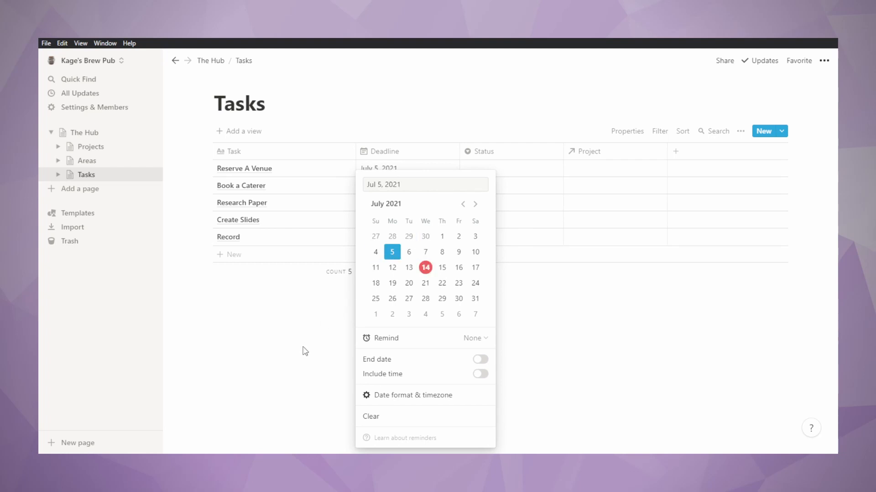
{"action": "key", "text": "Escape"}
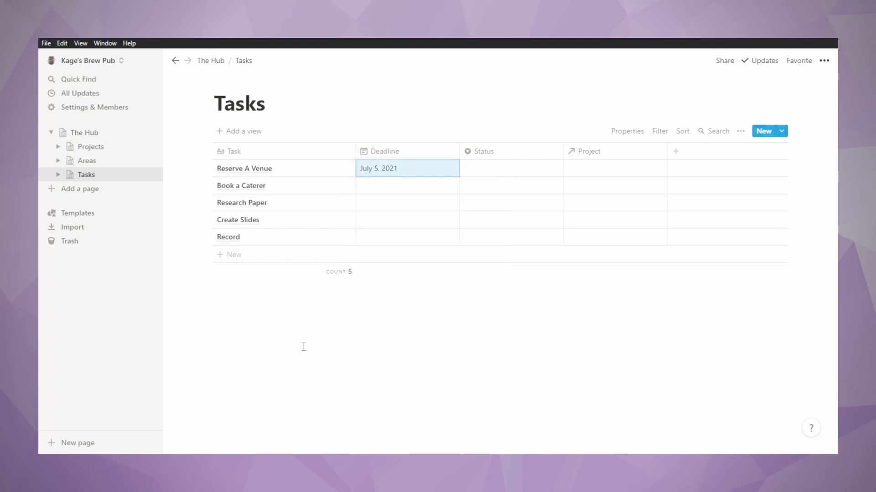
{"action": "left_click", "coordinate": [399, 190]}
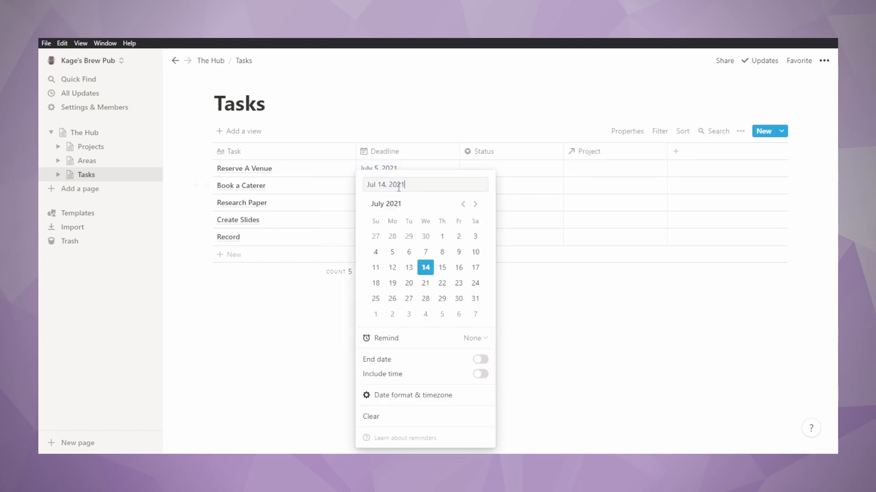
{"action": "left_click", "coordinate": [459, 269]}
{"action": "left_click", "coordinate": [325, 336]}
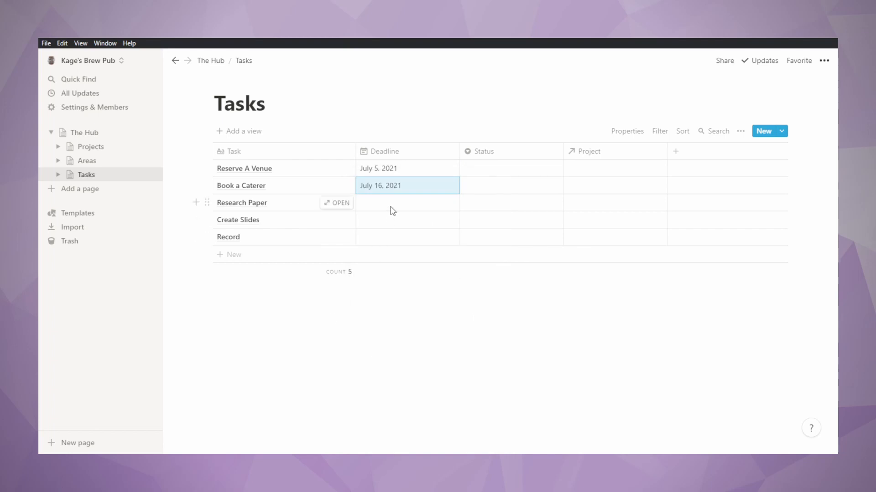
Set the deadline of Research Paper to July 19, 2021 and of Create Slides to August 4, 2021
{"action": "left_click", "coordinate": [390, 207]}
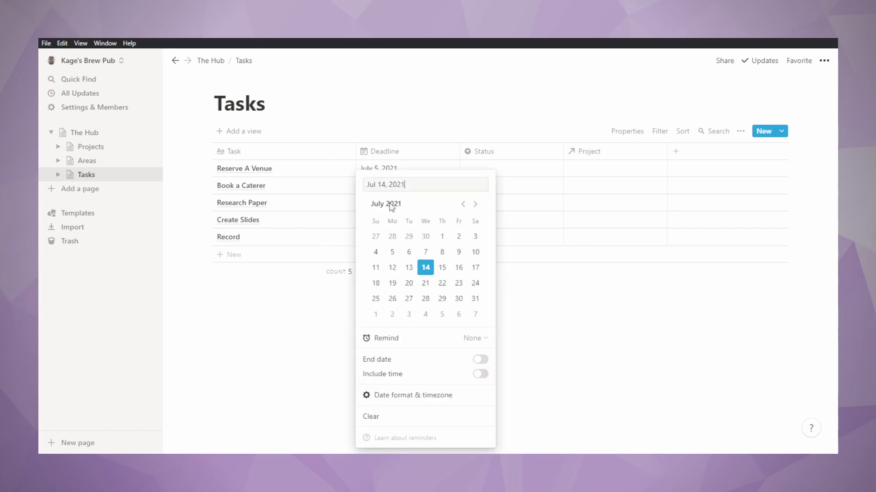
{"action": "left_click", "coordinate": [391, 284]}
{"action": "left_click", "coordinate": [274, 360]}
{"action": "left_click", "coordinate": [377, 224]}
{"action": "left_click", "coordinate": [475, 205]}
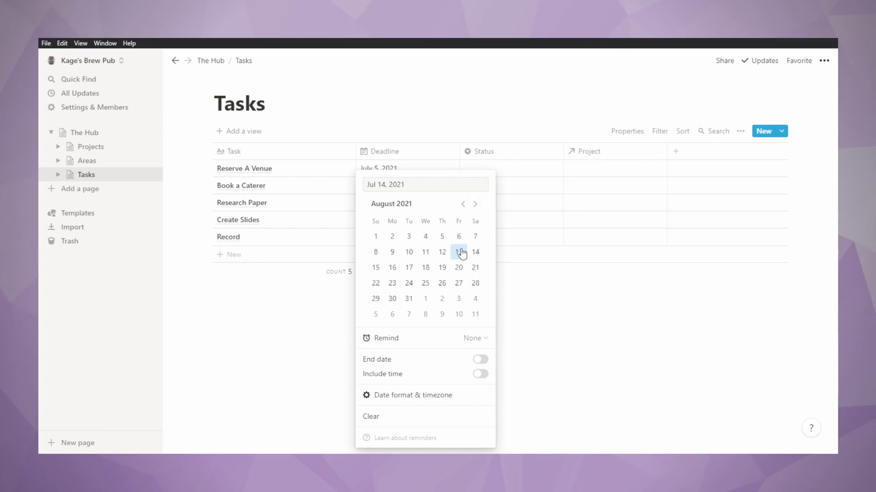
{"action": "left_click", "coordinate": [426, 238]}
{"action": "left_click", "coordinate": [282, 372]}
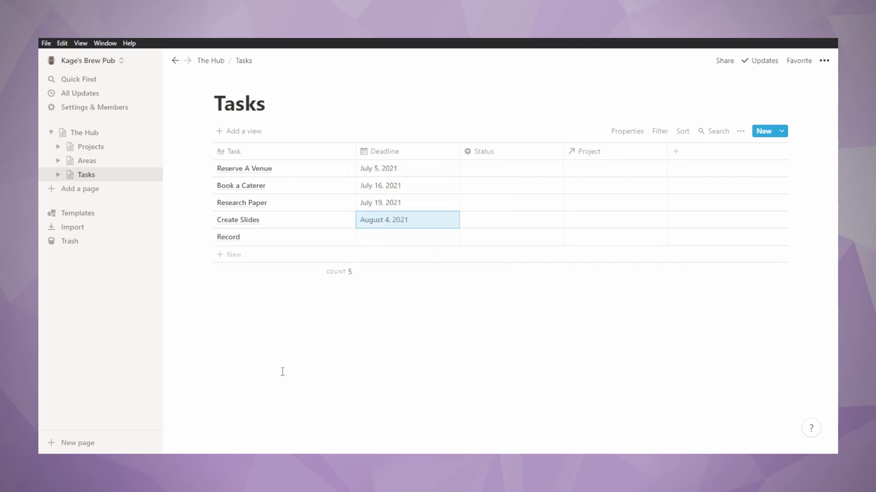
Set the deadline of the Record task to August 20, 2021
{"action": "left_click", "coordinate": [381, 244]}
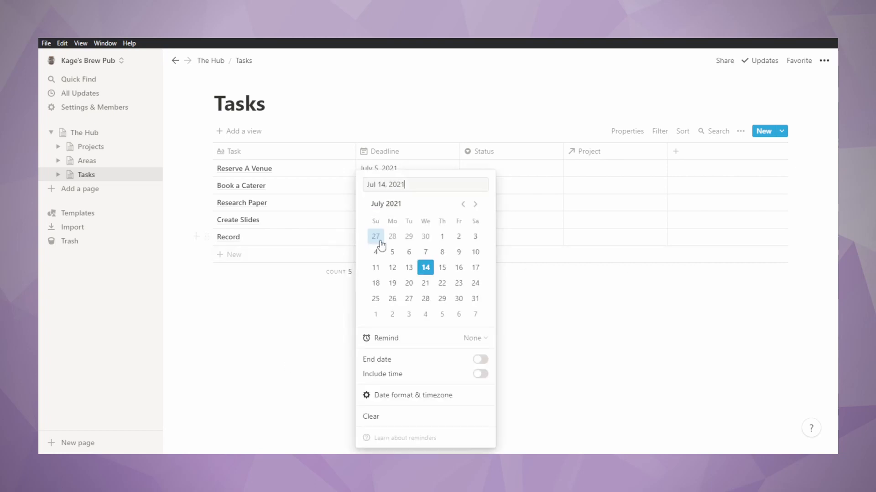
{"action": "left_click", "coordinate": [474, 205]}
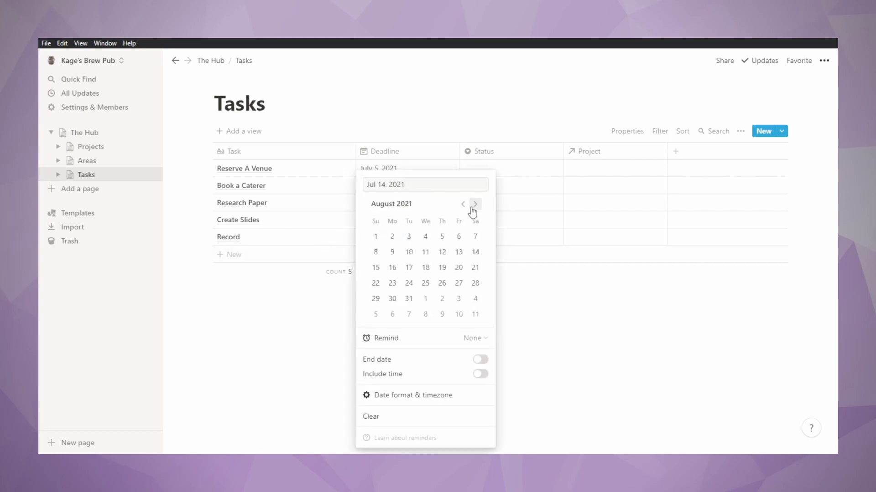
{"action": "left_click", "coordinate": [458, 269]}
{"action": "left_click", "coordinate": [580, 322]}
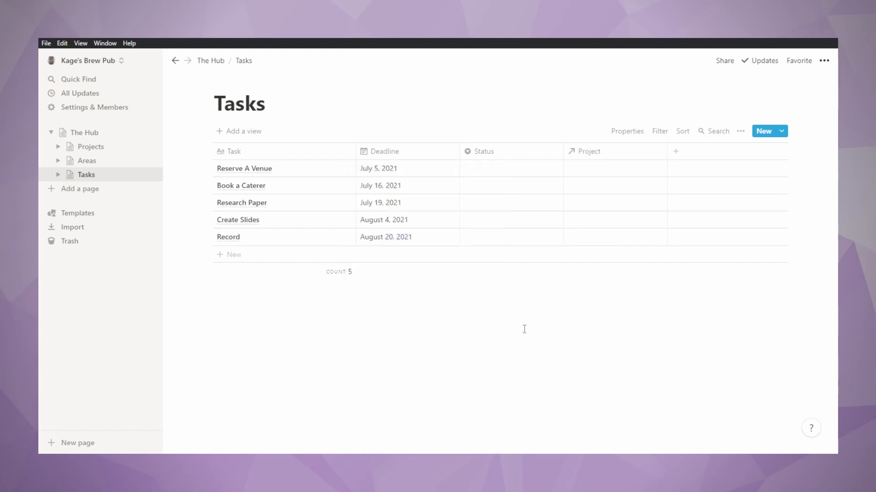
Set the Status of Reserve A Venue to Completed and of Book a Caterer to In Progress
{"action": "left_click", "coordinate": [512, 172]}
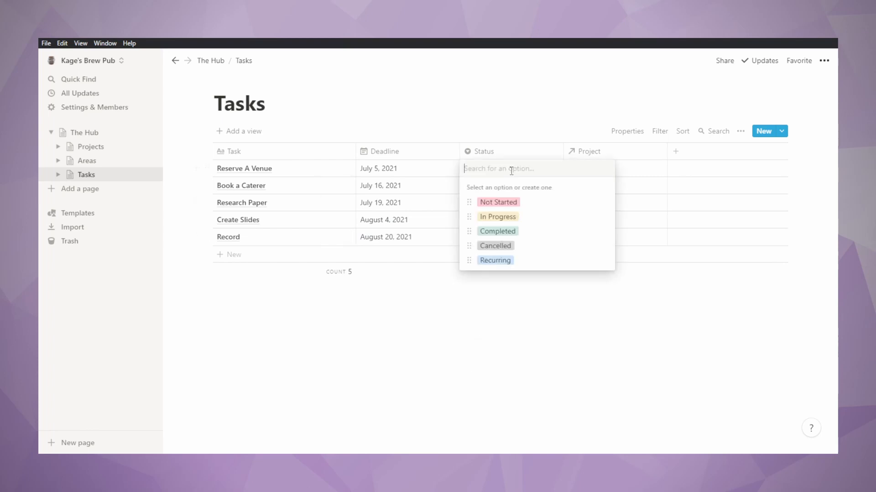
{"action": "left_click", "coordinate": [506, 231]}
{"action": "left_click", "coordinate": [505, 195]}
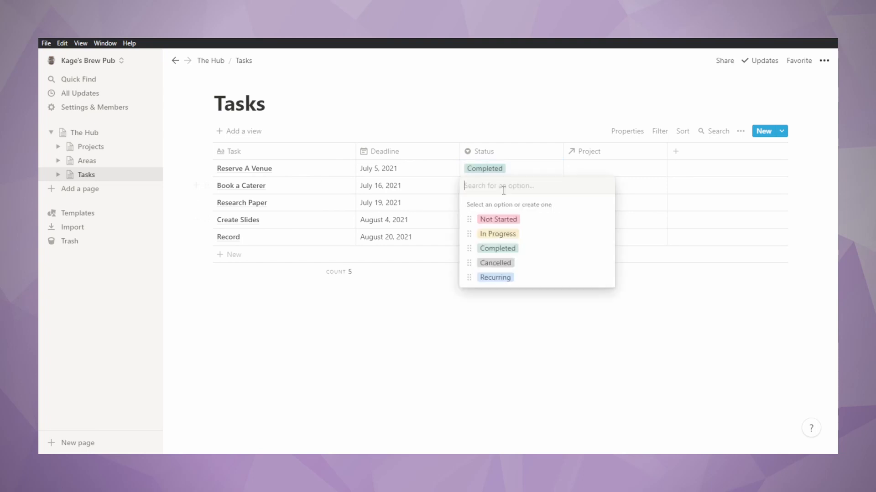
{"action": "left_click", "coordinate": [501, 231]}
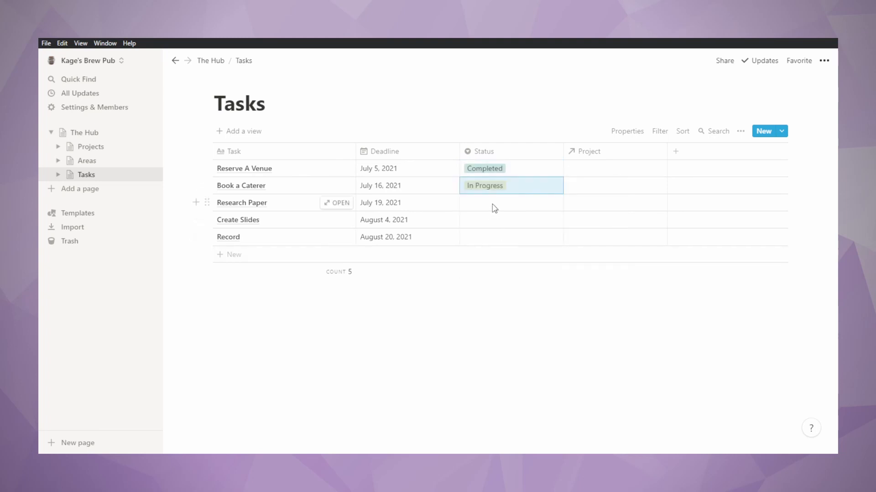
Set the Status of Research Paper, Create Slides and Record to Not Started
{"action": "left_click", "coordinate": [492, 206]}
{"action": "left_click", "coordinate": [497, 236]}
{"action": "left_click", "coordinate": [491, 221]}
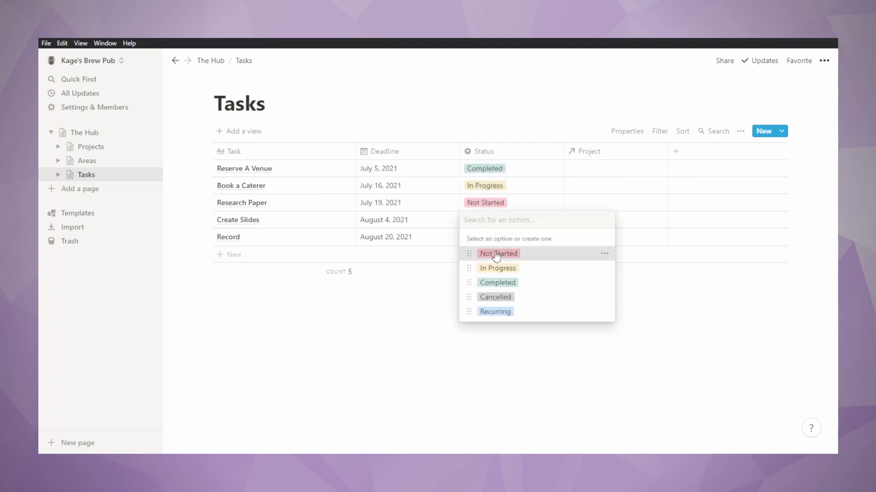
{"action": "left_click", "coordinate": [497, 253]}
{"action": "left_click", "coordinate": [490, 239]}
{"action": "left_click", "coordinate": [497, 271]}
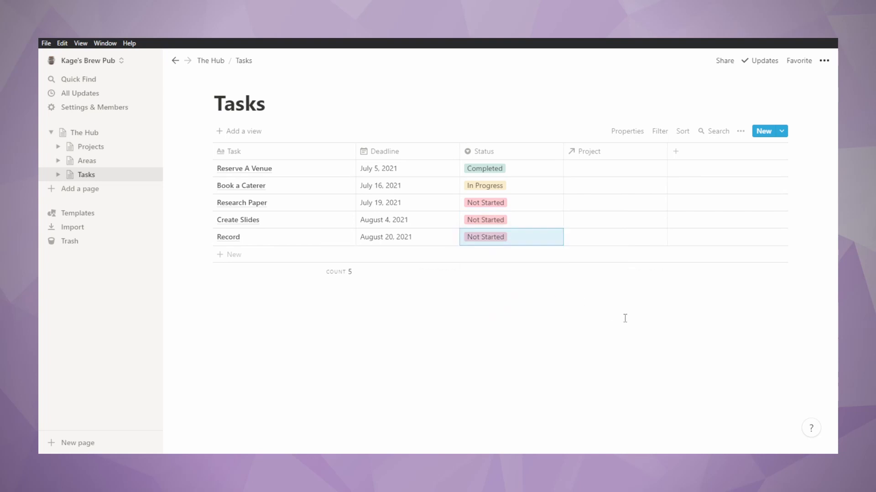
Link the Reserve A Venue and Book a Caterer tasks to the Wedding Planning project
{"action": "left_click", "coordinate": [606, 172]}
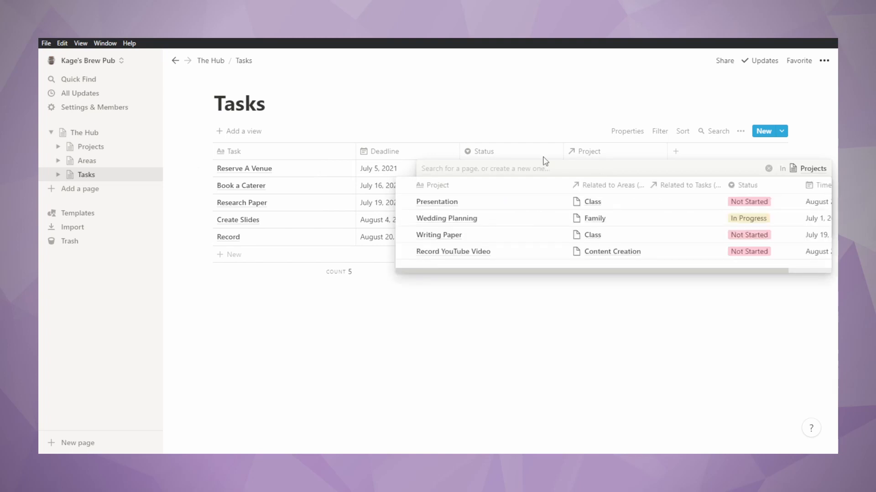
{"action": "left_click", "coordinate": [406, 222]}
{"action": "left_click", "coordinate": [470, 348]}
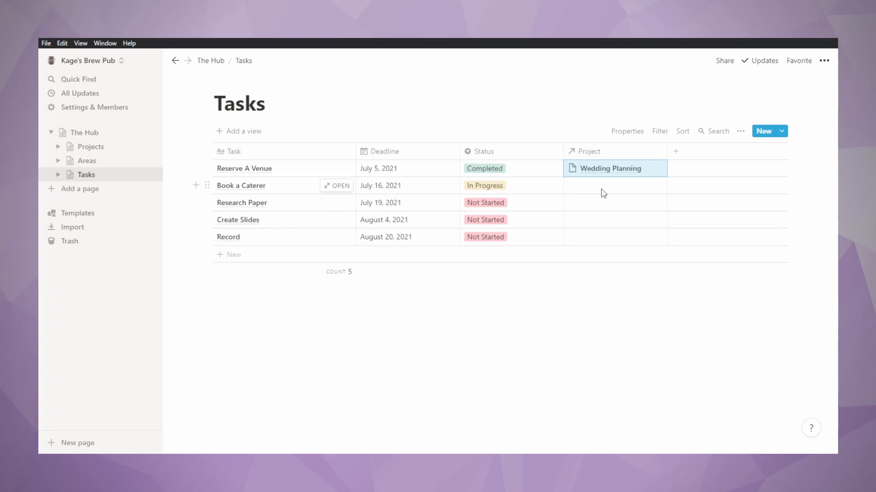
{"action": "left_click", "coordinate": [603, 192]}
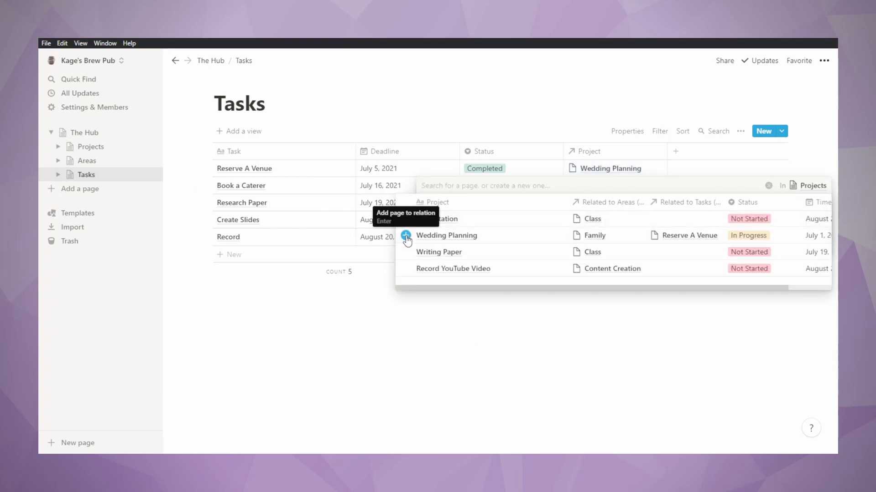
{"action": "left_click", "coordinate": [405, 235]}
{"action": "left_click", "coordinate": [523, 340]}
Link the Research Paper task to the Writing Paper project and Create Slides to the Presentation project
{"action": "left_click", "coordinate": [588, 203]}
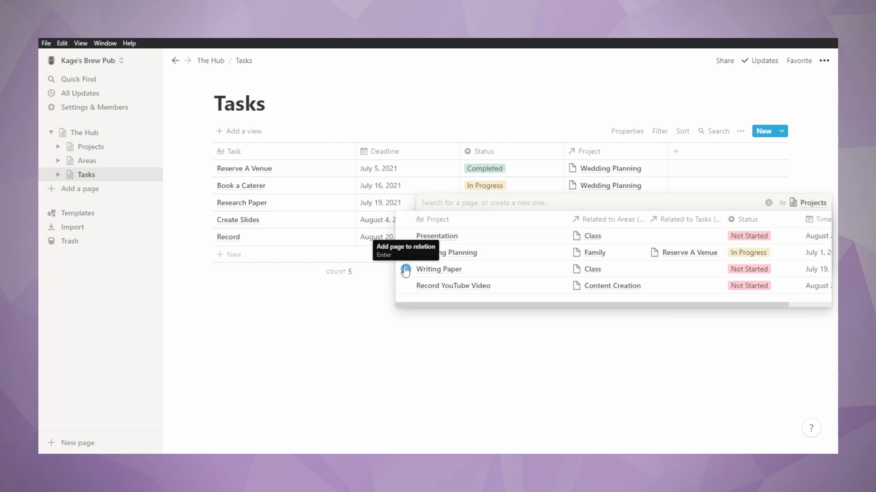
{"action": "left_click", "coordinate": [405, 269]}
{"action": "left_click", "coordinate": [542, 308]}
{"action": "left_click", "coordinate": [579, 223]}
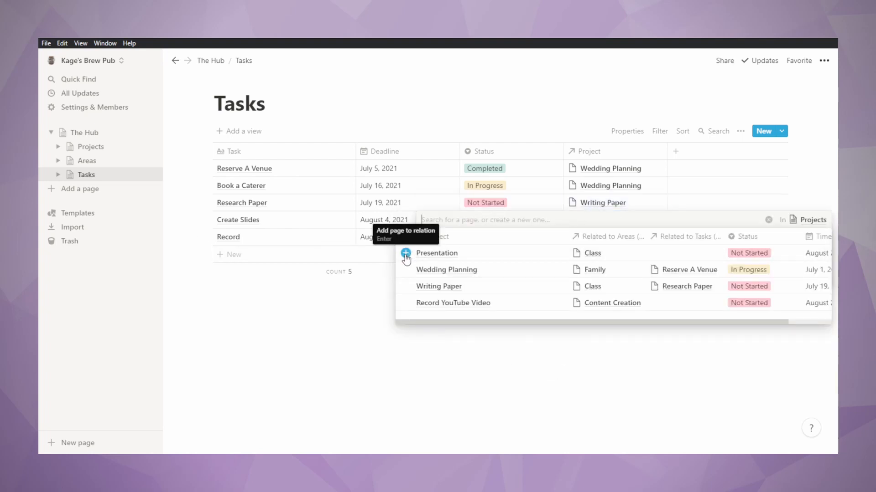
{"action": "left_click", "coordinate": [405, 253]}
{"action": "left_click", "coordinate": [509, 368]}
Link the Record task to the Record YouTube Video project
{"action": "left_click", "coordinate": [593, 237]}
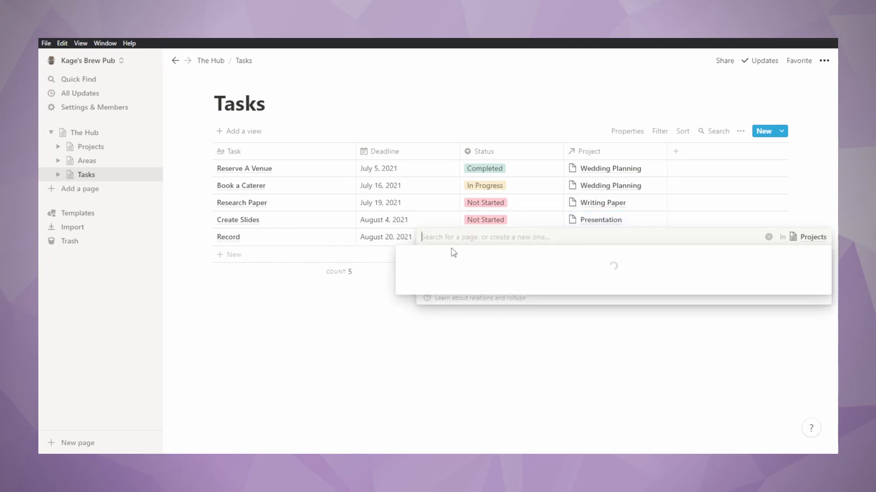
{"action": "left_click", "coordinate": [406, 320]}
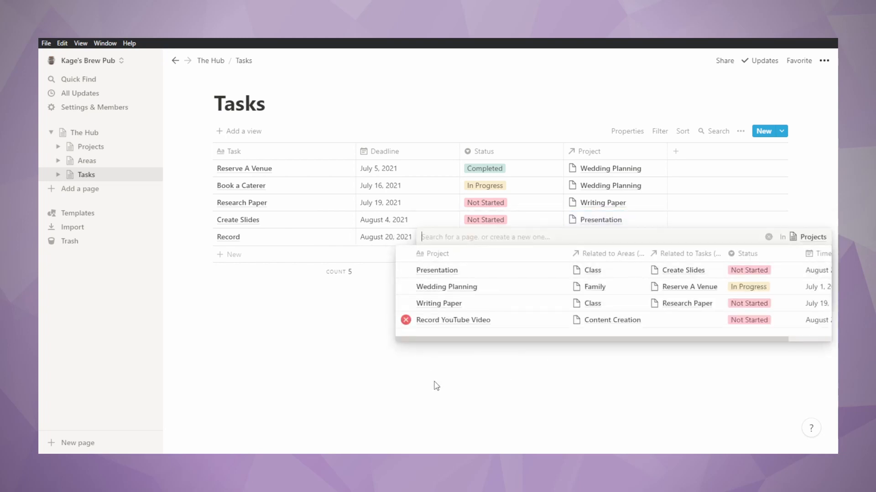
{"action": "left_click", "coordinate": [443, 401]}
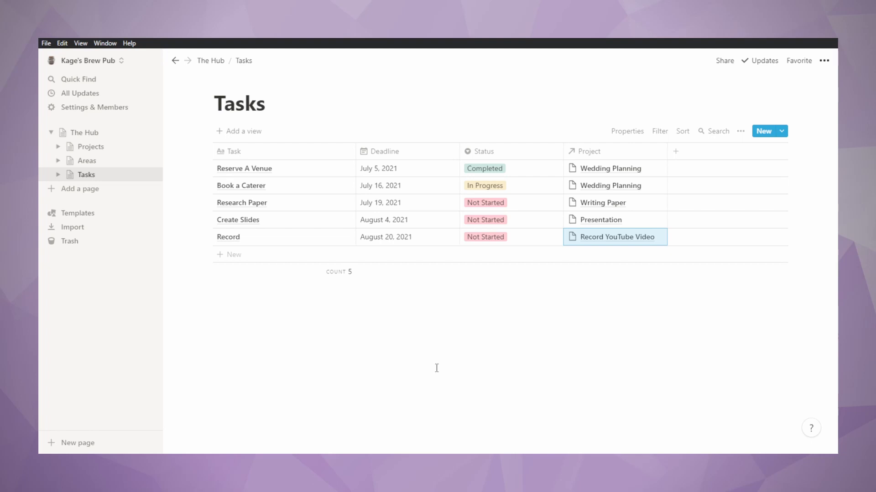
Hide the Related to Areas and Related to Tasks properties in the Projects table
{"action": "left_click", "coordinate": [94, 151]}
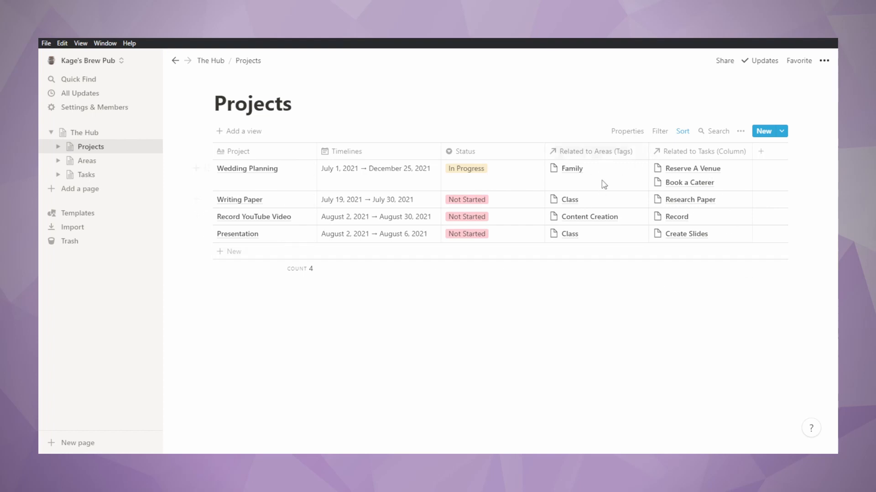
{"action": "left_click", "coordinate": [629, 133]}
{"action": "left_click", "coordinate": [715, 216]}
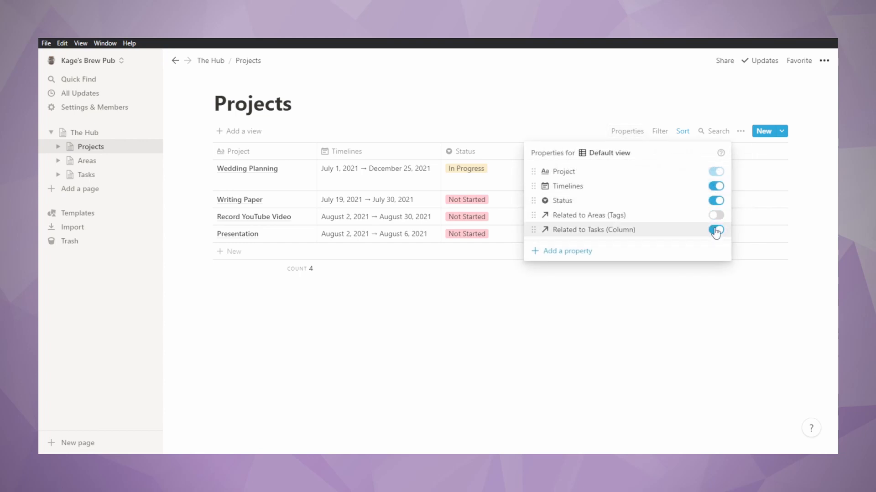
{"action": "left_click", "coordinate": [715, 230]}
{"action": "left_click", "coordinate": [680, 346]}
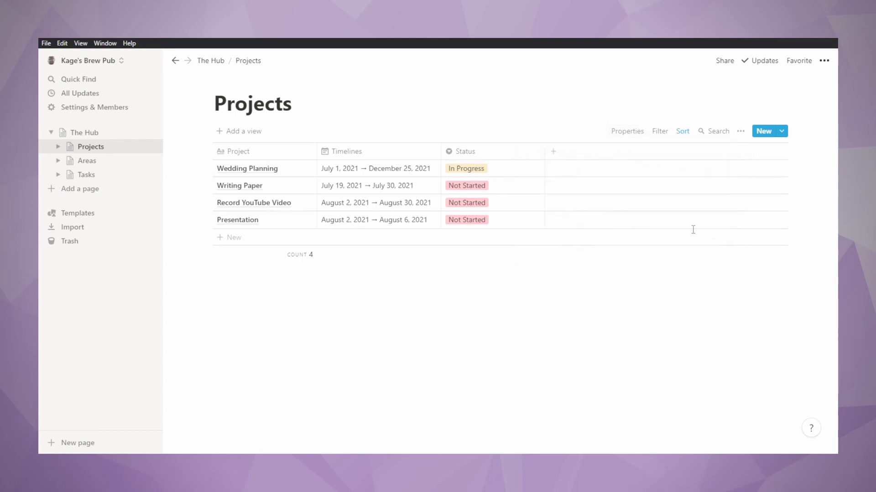
Show the Related to Areas and Related to Tasks properties in the Projects table again
{"action": "left_click", "coordinate": [638, 131]}
{"action": "left_click", "coordinate": [715, 215]}
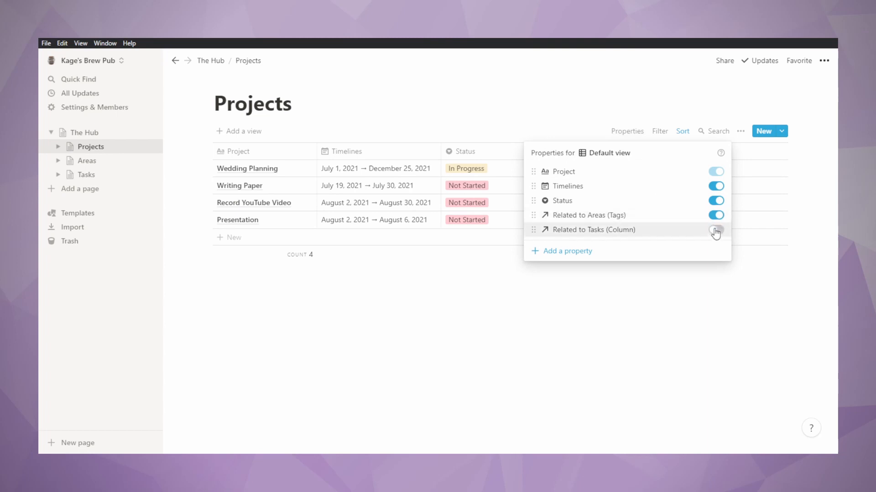
{"action": "left_click", "coordinate": [715, 230]}
{"action": "left_click", "coordinate": [343, 303]}
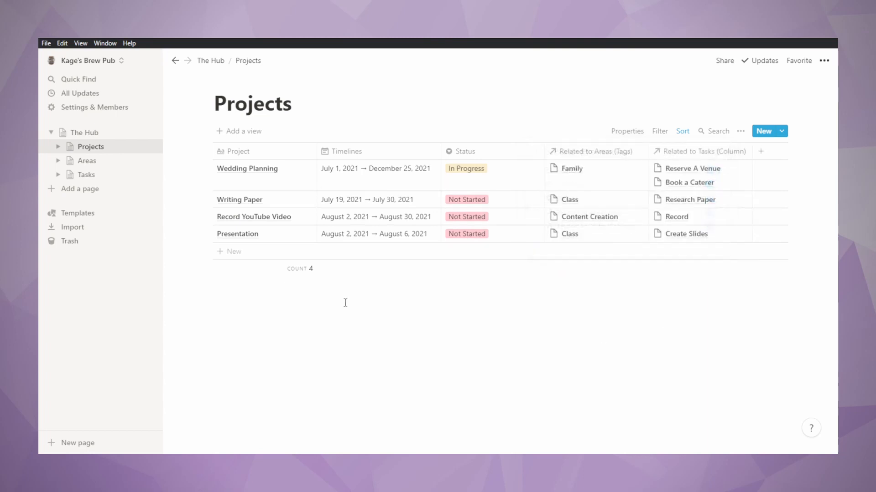
Check the projects linked to the Class area, and show the Project property on the Areas gallery cards
{"action": "left_click", "coordinate": [84, 162]}
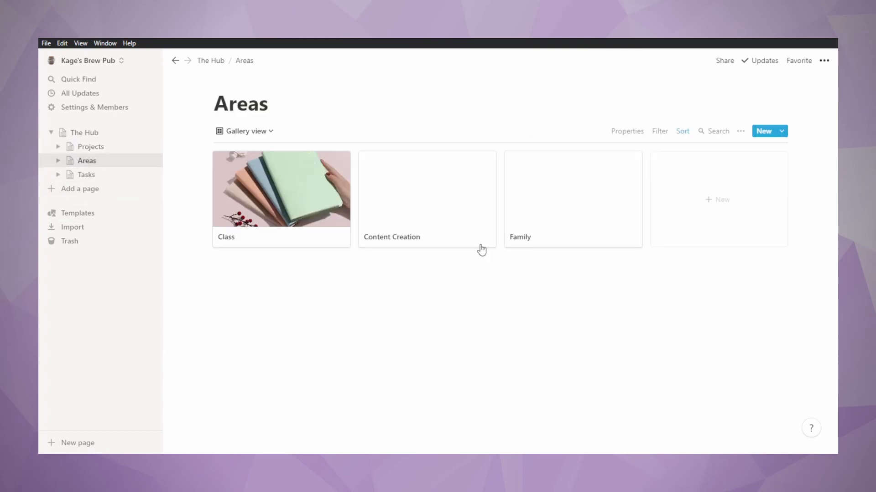
{"action": "left_click", "coordinate": [292, 205]}
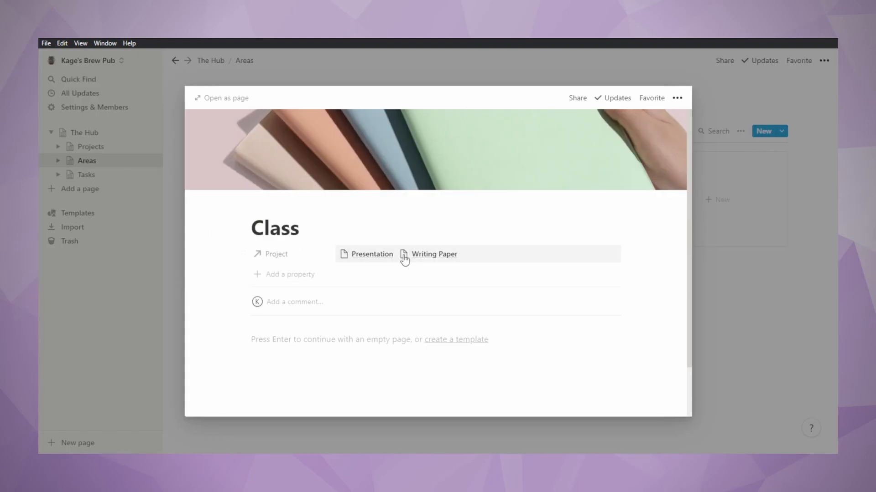
{"action": "left_click", "coordinate": [782, 352]}
{"action": "left_click", "coordinate": [741, 132]}
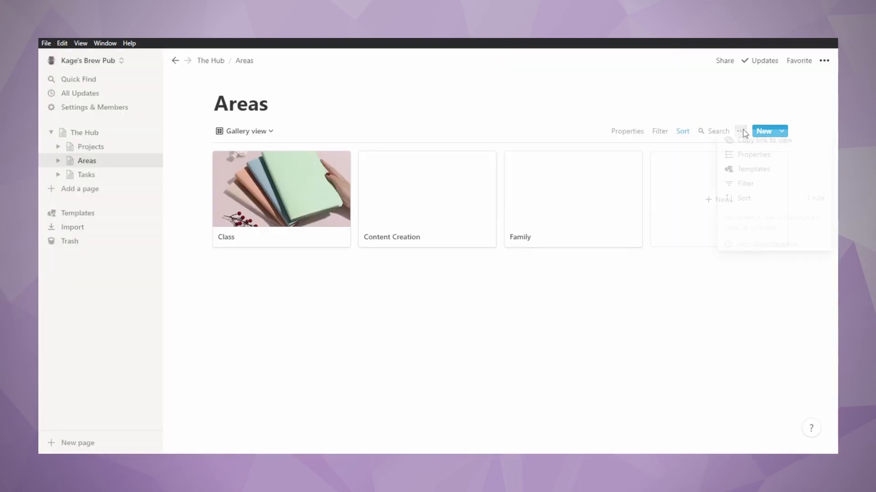
{"action": "left_click", "coordinate": [750, 154]}
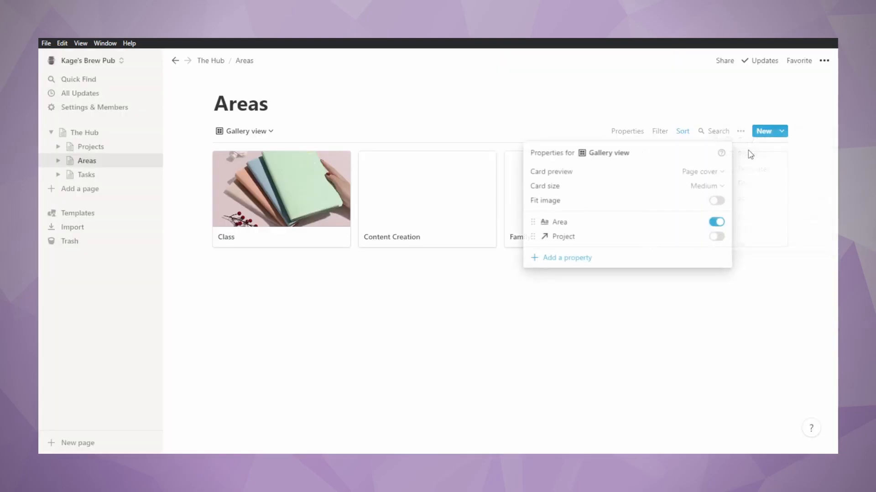
{"action": "left_click", "coordinate": [714, 236]}
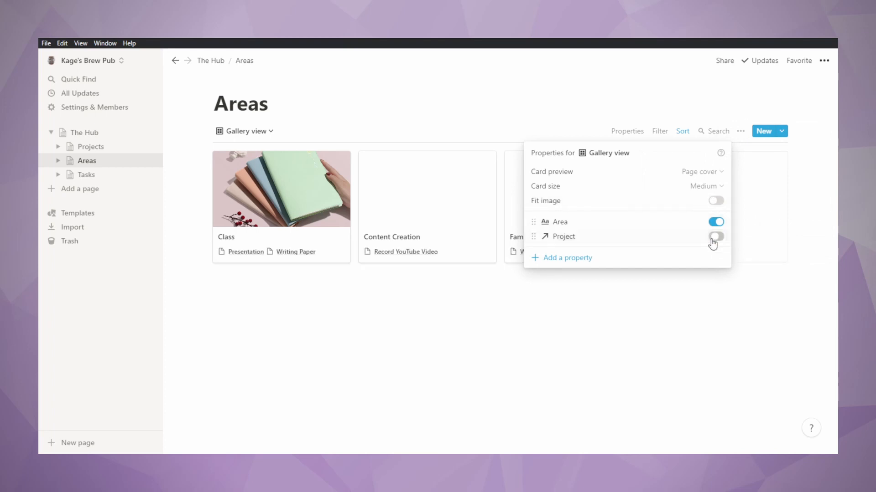
{"action": "left_click", "coordinate": [362, 328]}
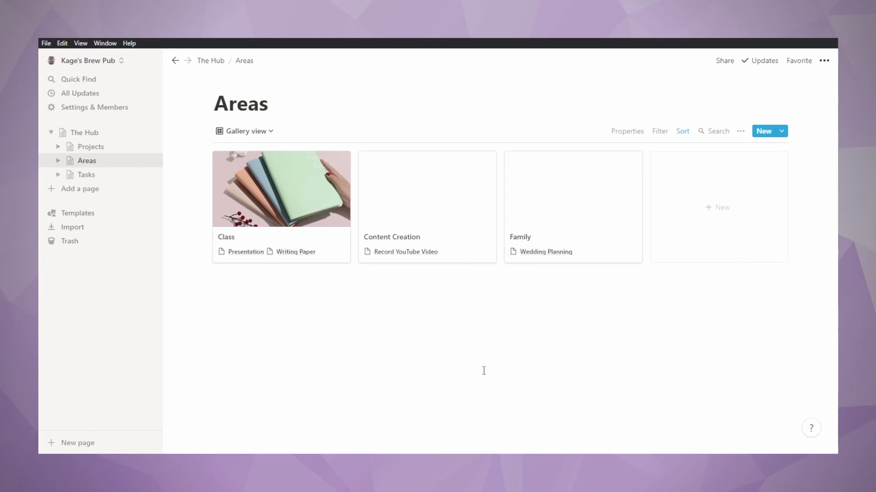
Turn the Library line on The Hub into a page and start it as an empty page
{"action": "left_click", "coordinate": [80, 135]}
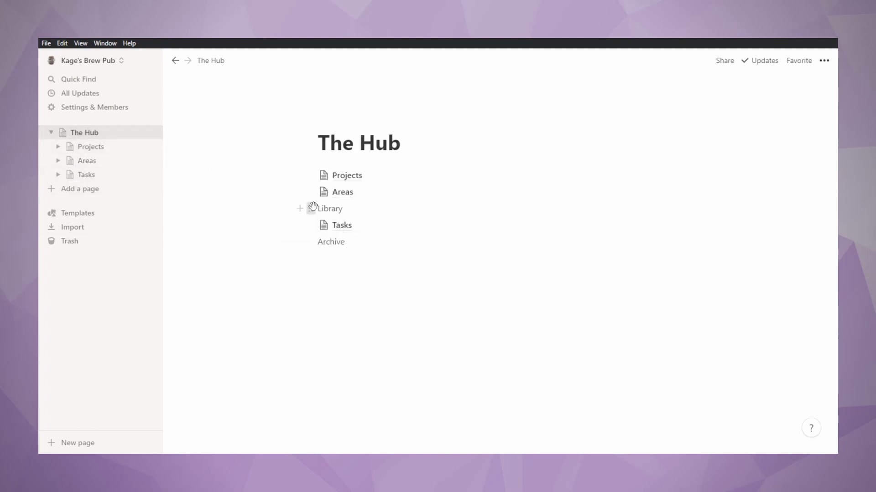
{"action": "left_click", "coordinate": [314, 207]}
{"action": "mouse_move", "coordinate": [219, 175]}
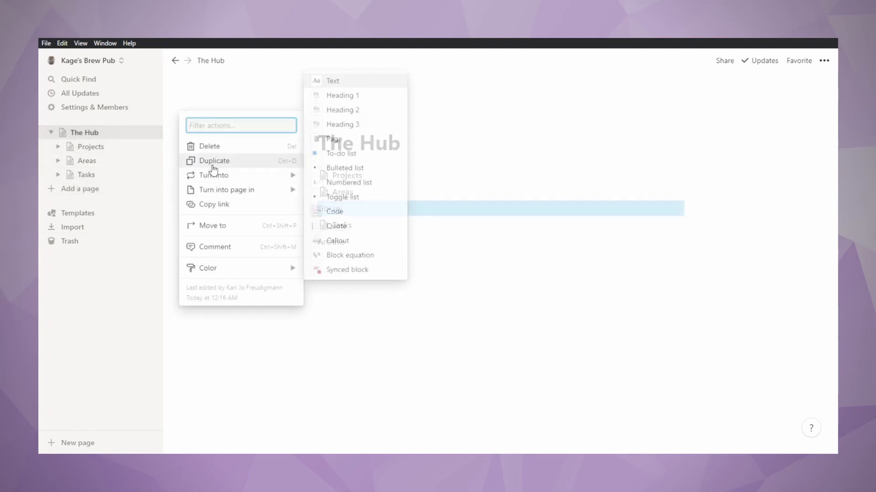
{"action": "left_click", "coordinate": [343, 141]}
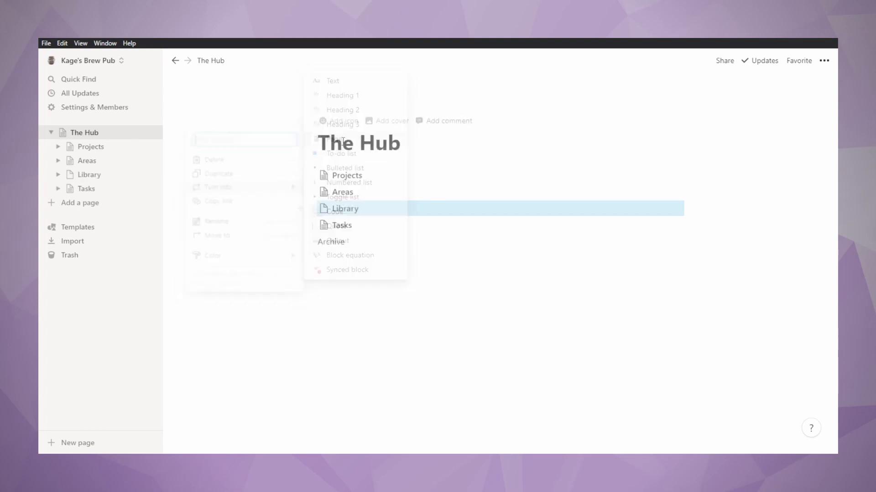
{"action": "left_click", "coordinate": [358, 211]}
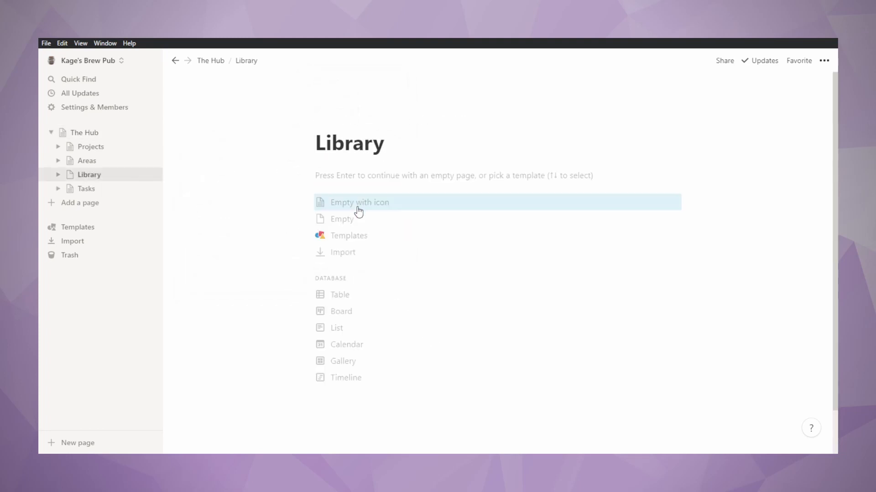
{"action": "left_click", "coordinate": [356, 221]}
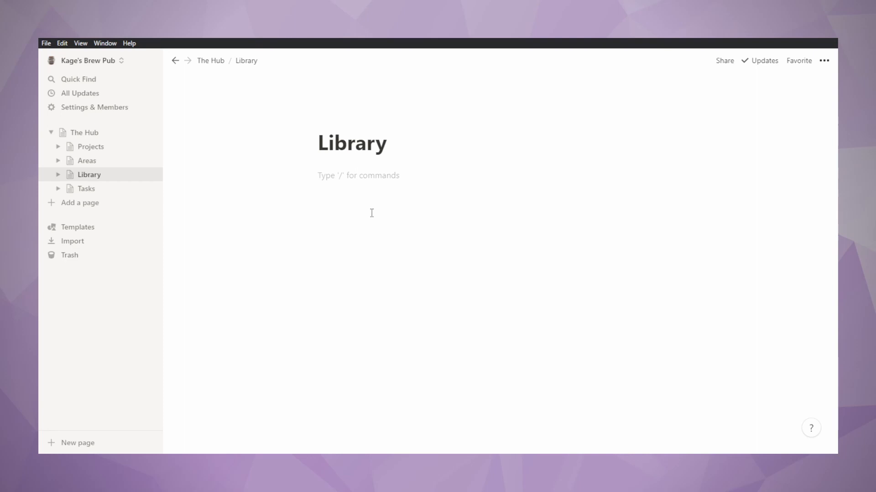
Add the lines Recipes, Movie List and Paper Resources to the Library page
{"action": "type", "text": "Recipes"}
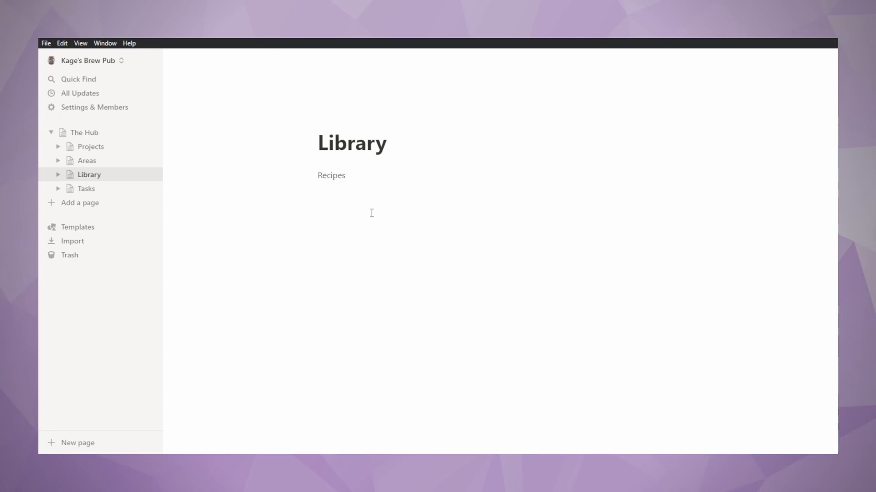
{"action": "key", "text": "Return"}
{"action": "type", "text": "Movie List"}
{"action": "key", "text": "Return"}
{"action": "type", "text": "Paper Resources"}
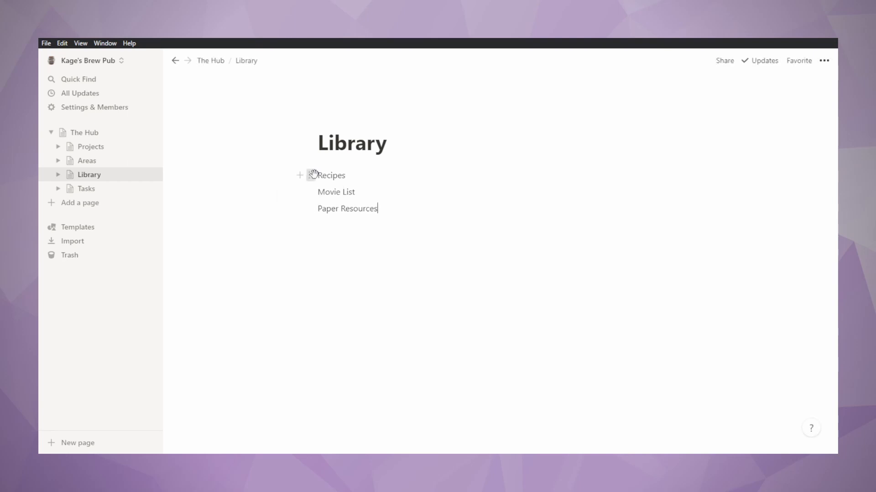
Turn the Recipes, Movie List and Paper Resources lines in the Library into pages
{"action": "left_click", "coordinate": [314, 174]}
{"action": "mouse_move", "coordinate": [254, 143]}
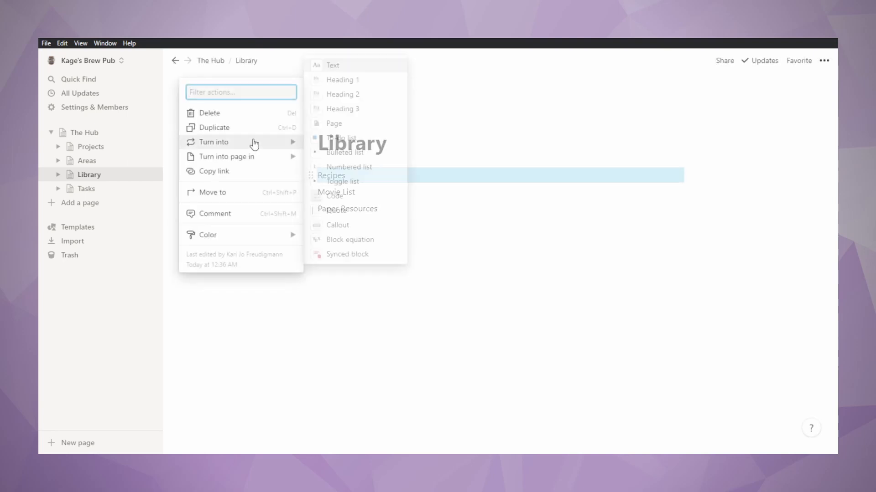
{"action": "left_click", "coordinate": [338, 124]}
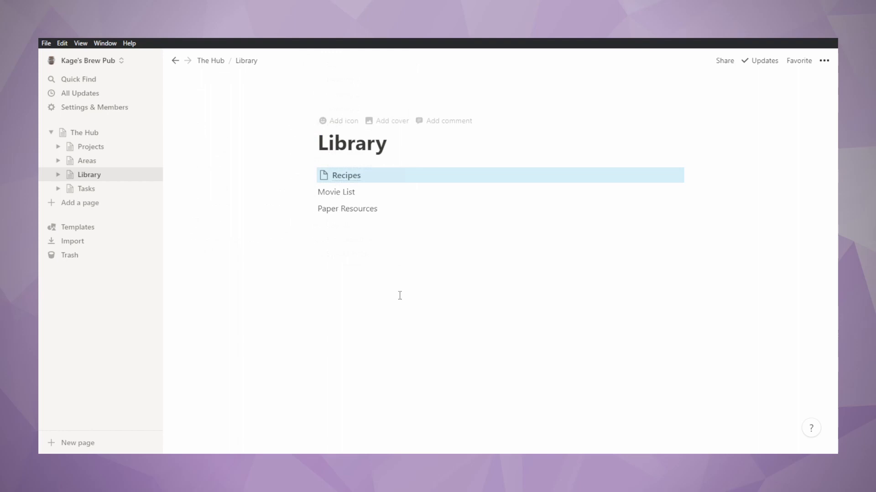
{"action": "left_click", "coordinate": [309, 192]}
{"action": "mouse_move", "coordinate": [234, 158]}
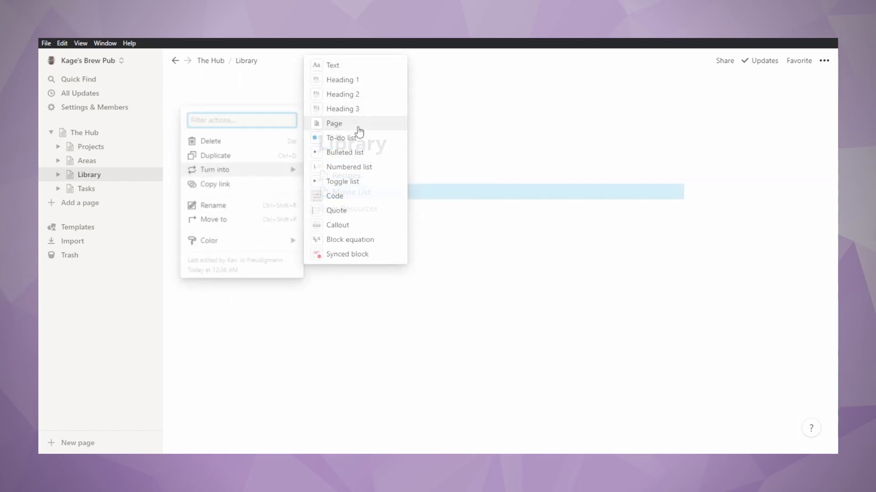
{"action": "left_click", "coordinate": [359, 132]}
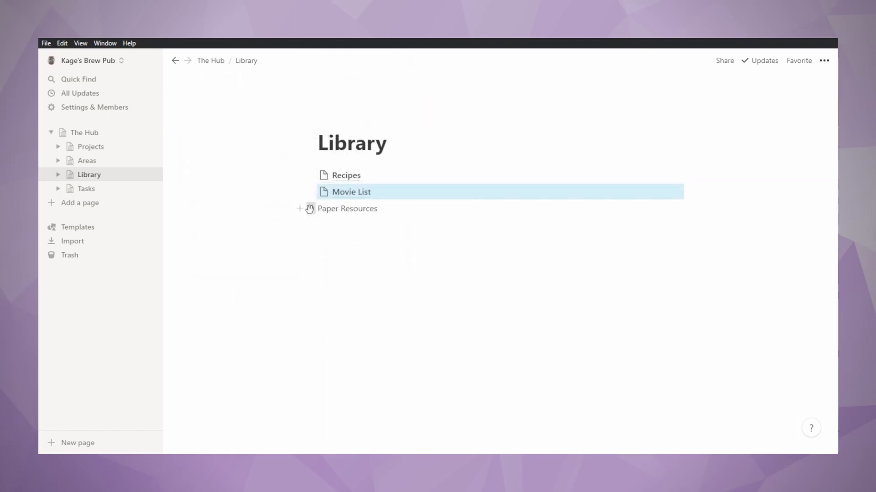
{"action": "left_click", "coordinate": [309, 210]}
{"action": "mouse_move", "coordinate": [236, 176]}
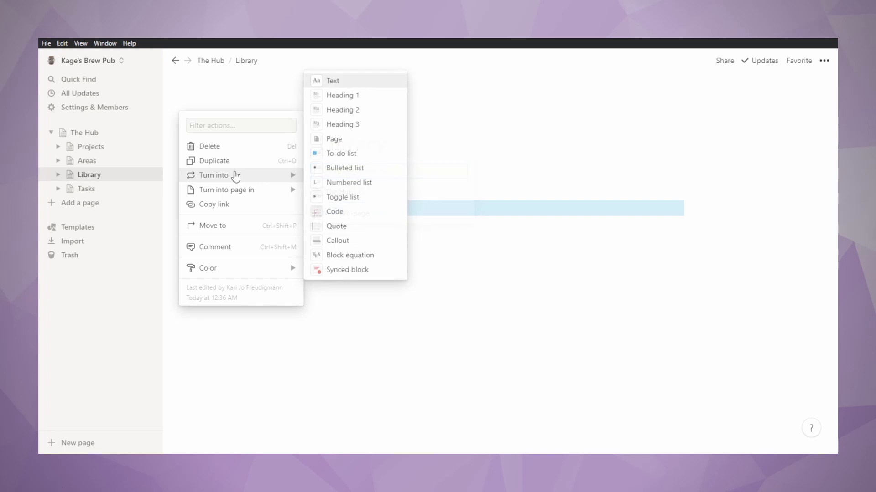
{"action": "left_click", "coordinate": [329, 137]}
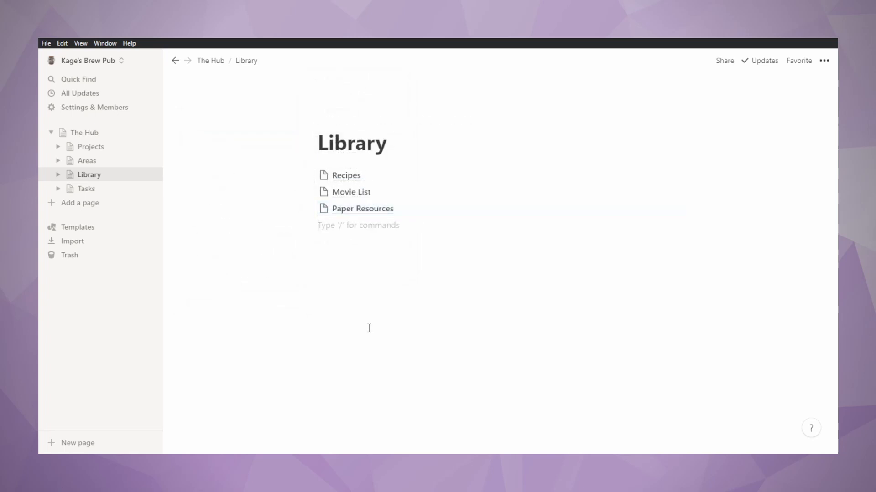
Review the Library's subpages in the page tree, collapse them, and return to The Hub
{"action": "left_click", "coordinate": [58, 175]}
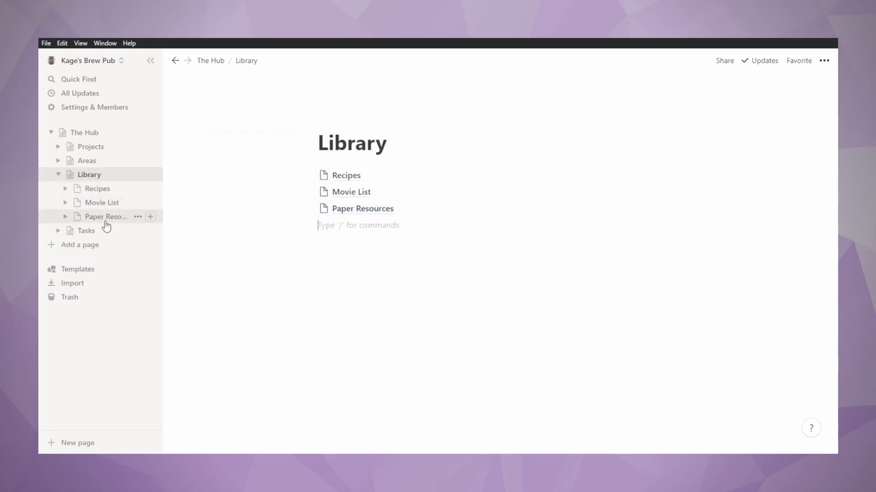
{"action": "left_click", "coordinate": [59, 175]}
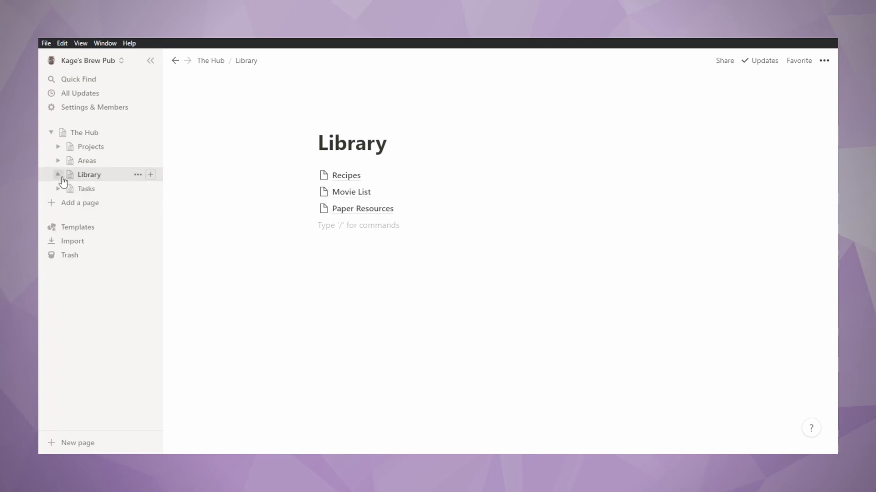
{"action": "left_click", "coordinate": [84, 133]}
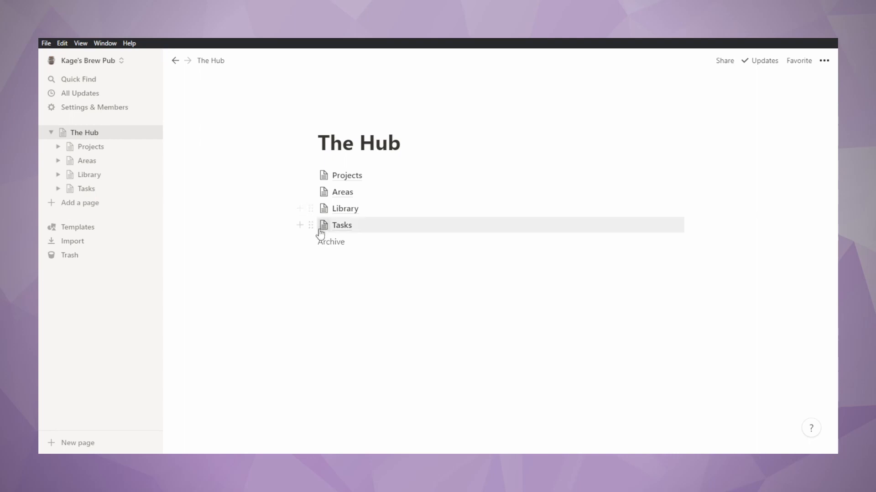
Turn the Archive line on The Hub into a page and start it as an empty page
{"action": "left_click", "coordinate": [310, 242]}
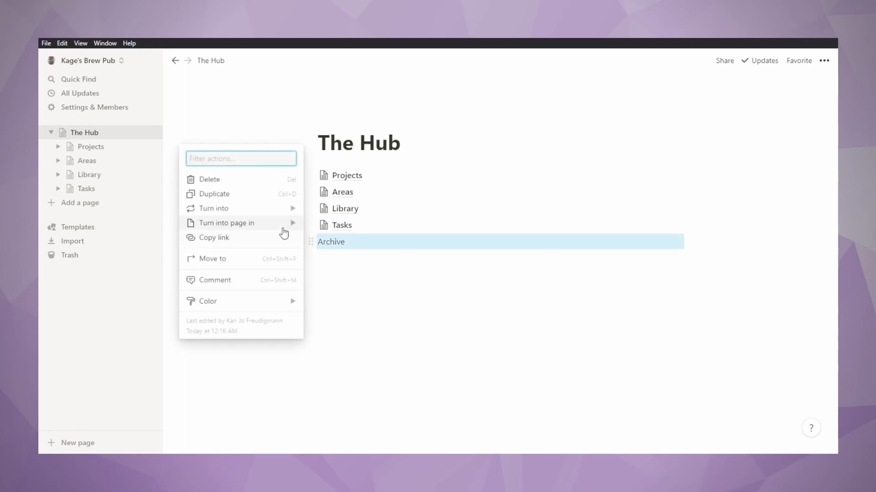
{"action": "mouse_move", "coordinate": [264, 210]}
{"action": "left_click", "coordinate": [356, 176]}
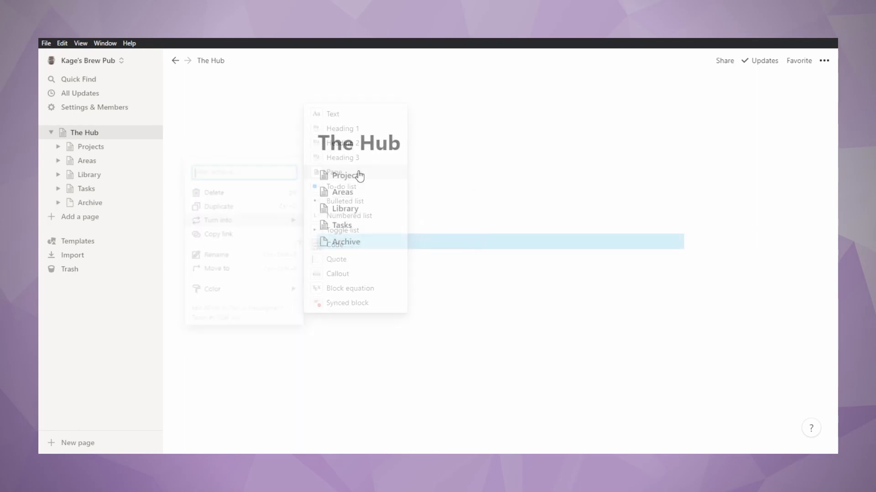
{"action": "left_click", "coordinate": [342, 246]}
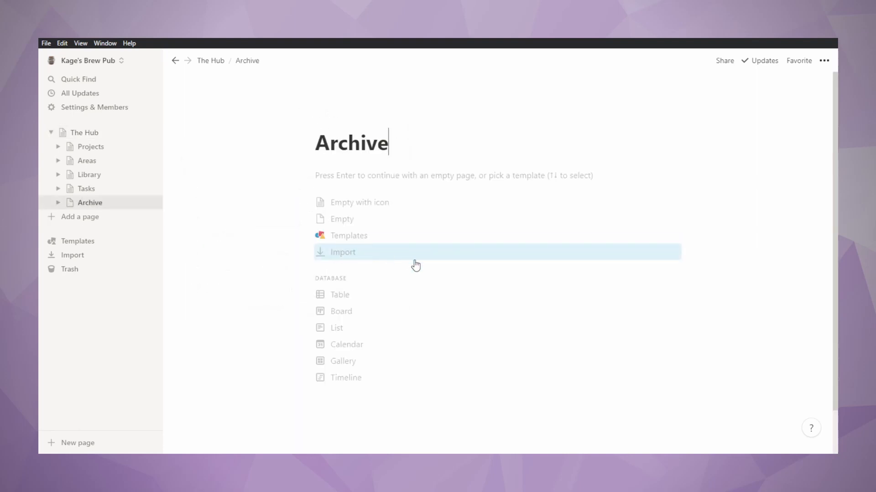
{"action": "left_click", "coordinate": [433, 221]}
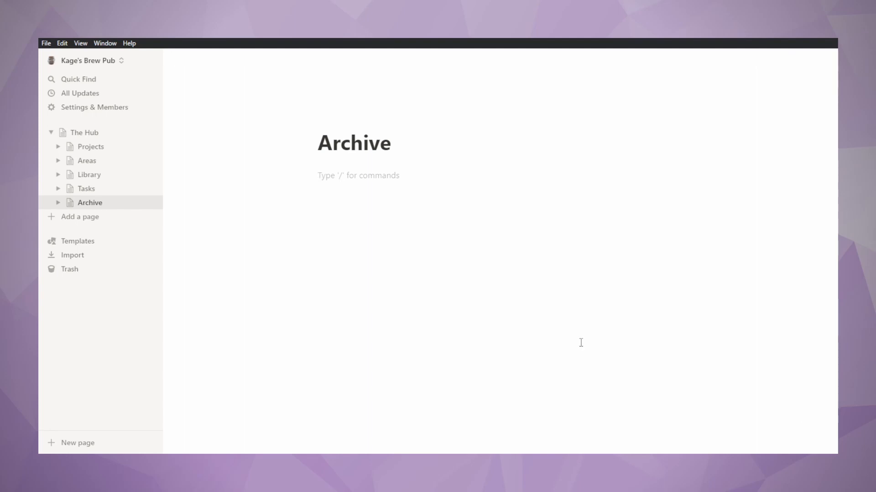
Insert a linked view of the Projects database on the Archive page
{"action": "type", "text": "/link"}
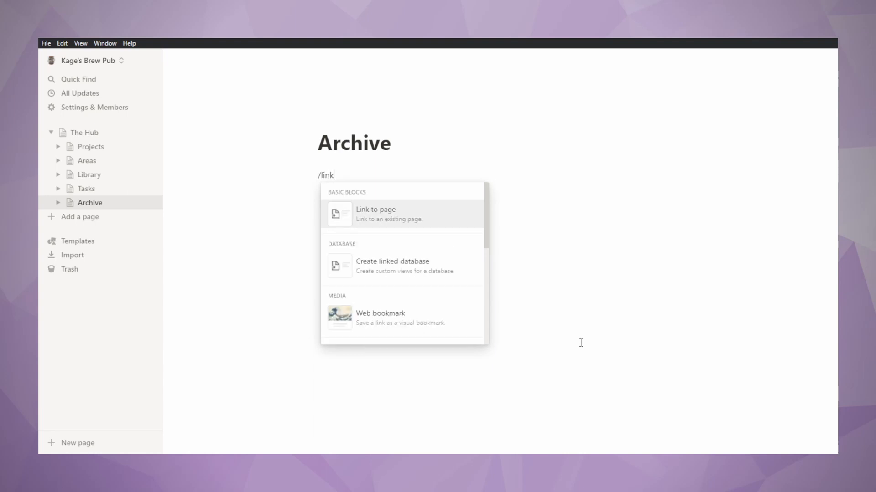
{"action": "left_click", "coordinate": [404, 266]}
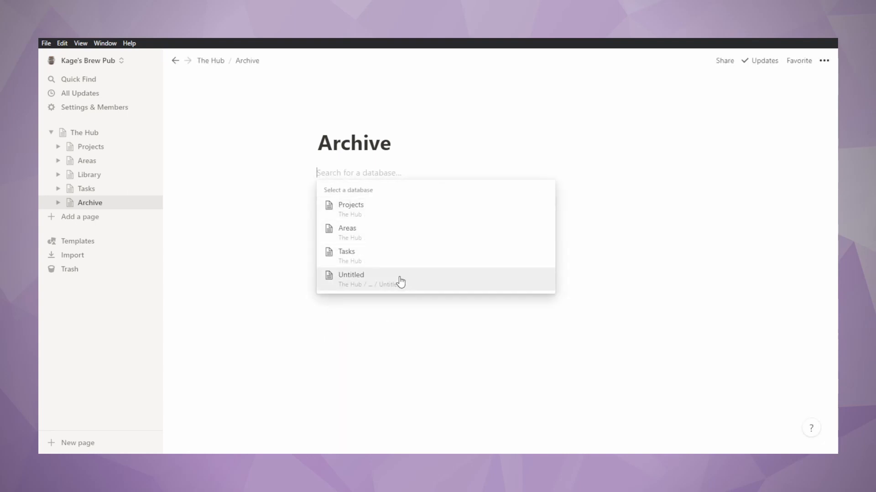
{"action": "left_click", "coordinate": [397, 216]}
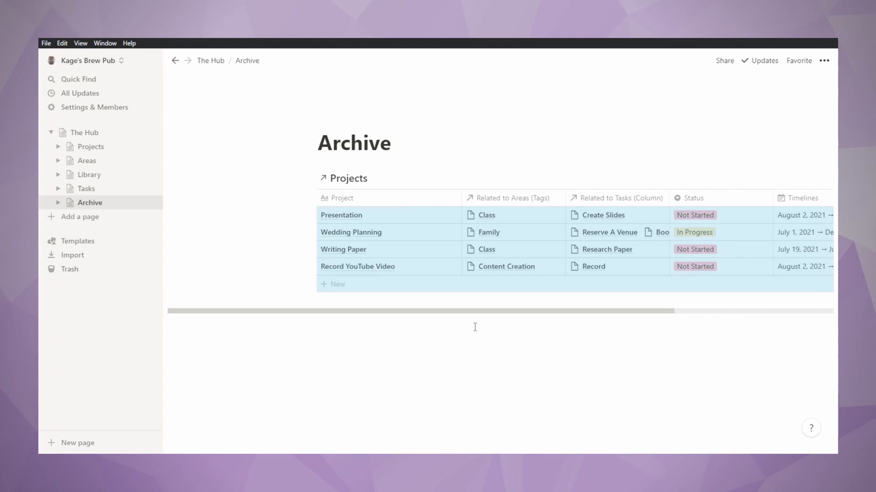
Set the Archive page to full width
{"action": "left_click", "coordinate": [823, 61]}
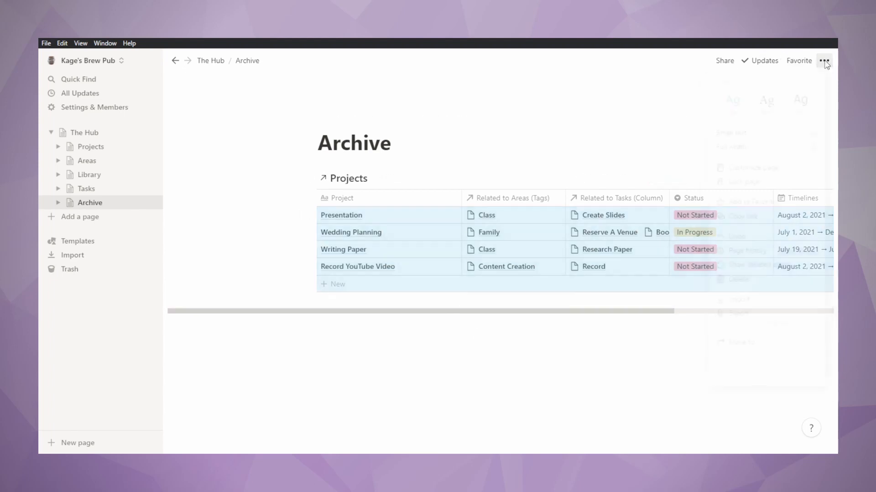
{"action": "left_click", "coordinate": [810, 150]}
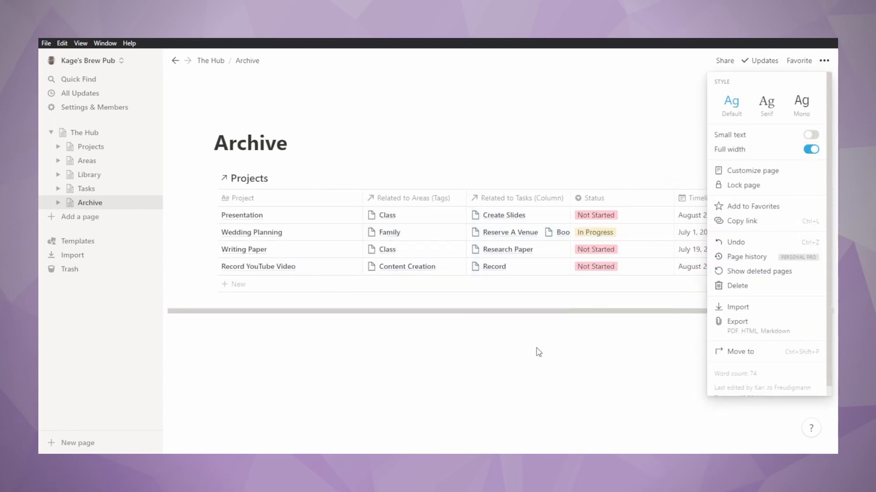
{"action": "left_click", "coordinate": [271, 142]}
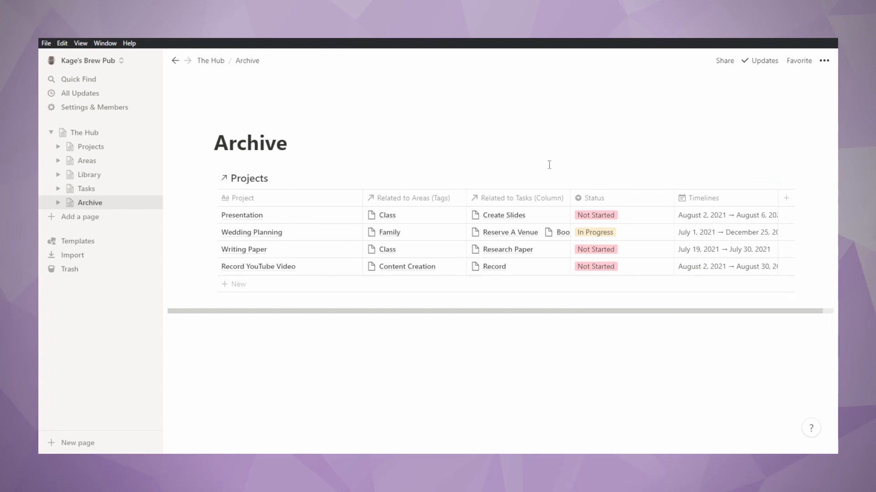
Filter the linked Projects table on the Archive page to entries whose Status is Cancelled
{"action": "left_click", "coordinate": [736, 178]}
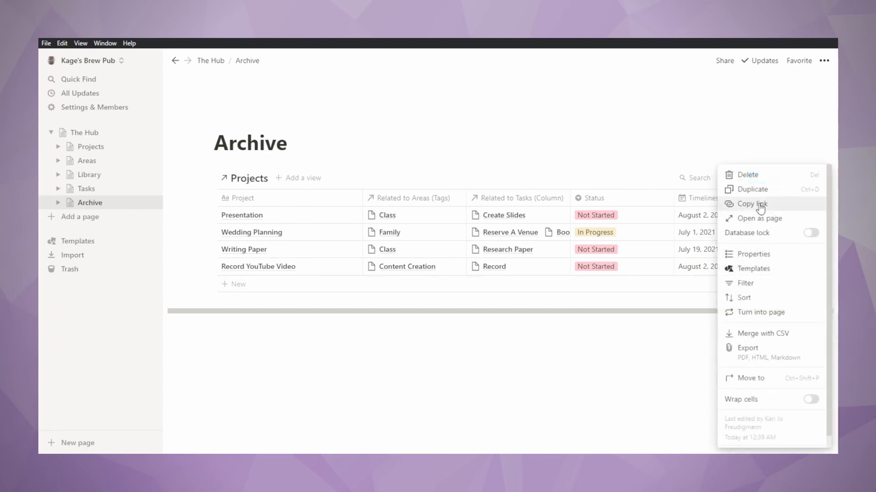
{"action": "left_click", "coordinate": [754, 286]}
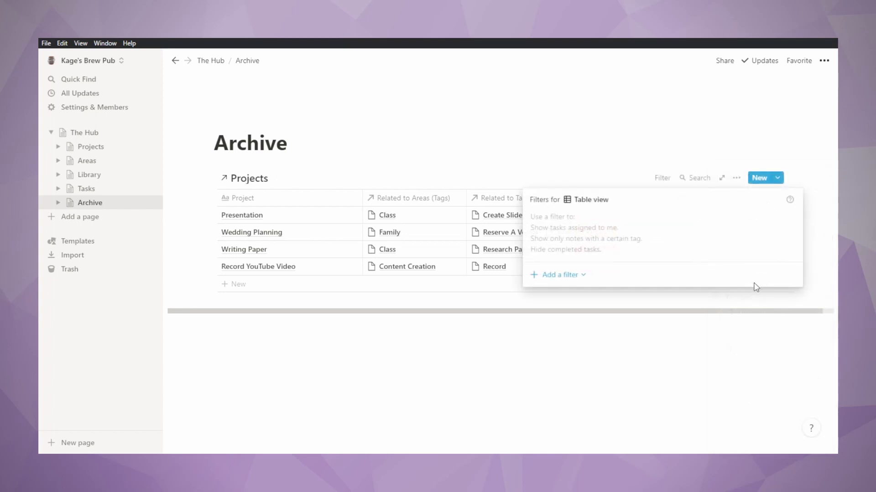
{"action": "left_click", "coordinate": [545, 276]}
{"action": "left_click", "coordinate": [560, 294]}
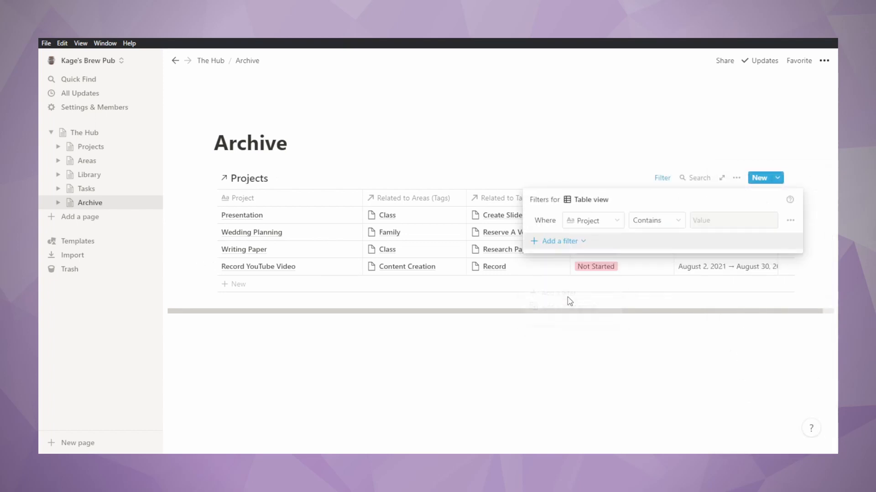
{"action": "left_click", "coordinate": [593, 226]}
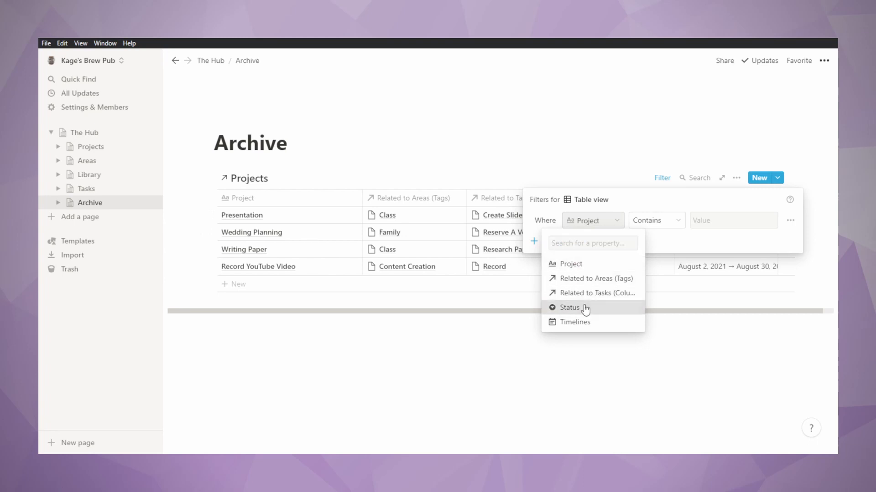
{"action": "left_click", "coordinate": [585, 307]}
{"action": "left_click", "coordinate": [651, 223]}
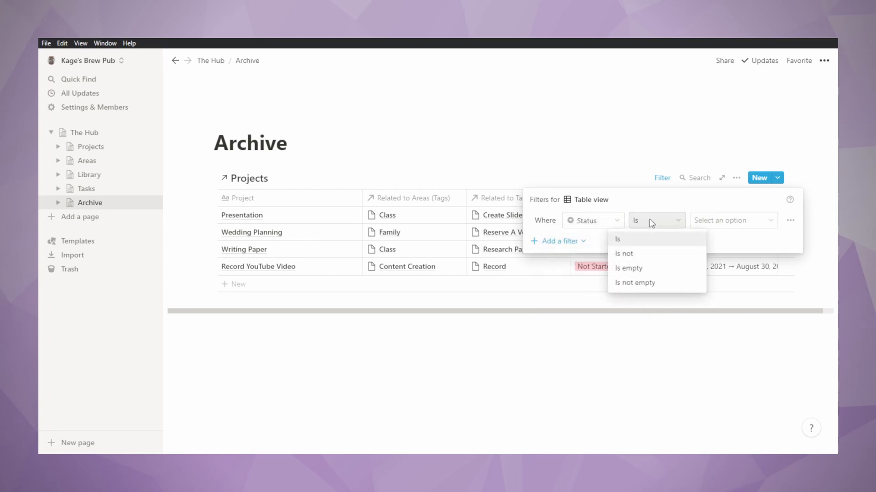
{"action": "left_click", "coordinate": [716, 225]}
{"action": "left_click", "coordinate": [733, 224]}
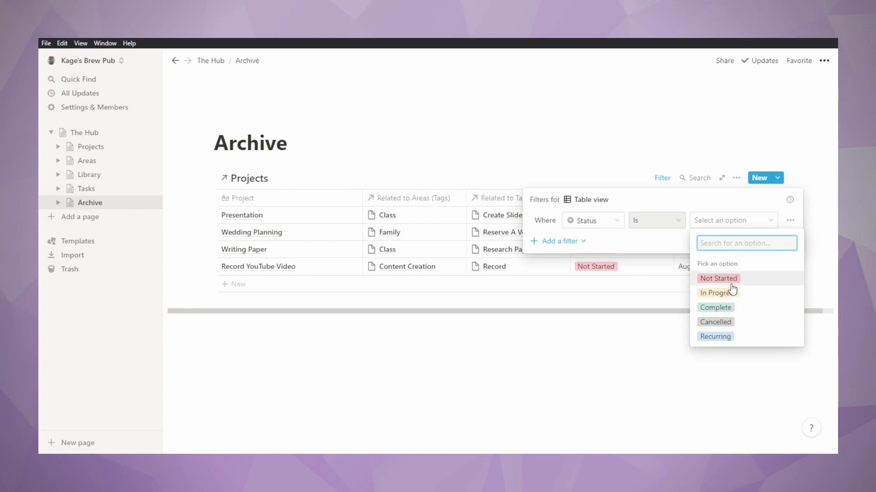
{"action": "left_click", "coordinate": [723, 322]}
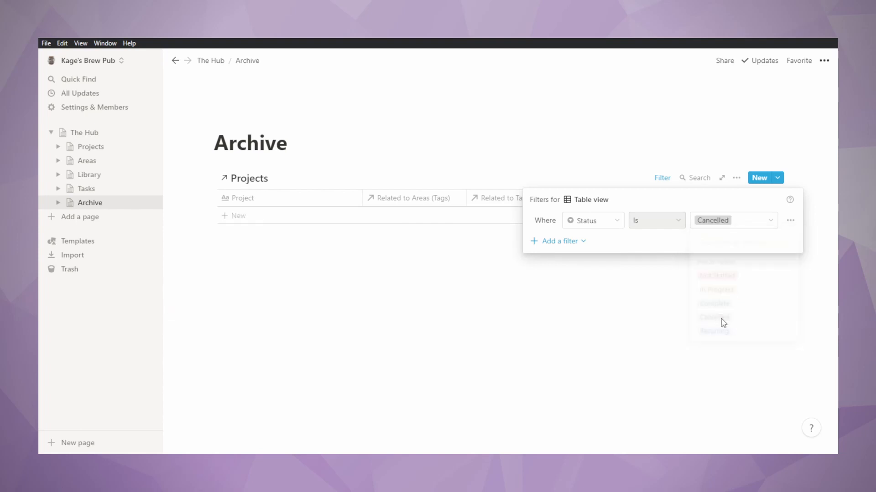
Add a second filter condition, joined with Or, for Status is Complete to the linked Projects table
{"action": "left_click", "coordinate": [574, 242]}
{"action": "left_click", "coordinate": [562, 259]}
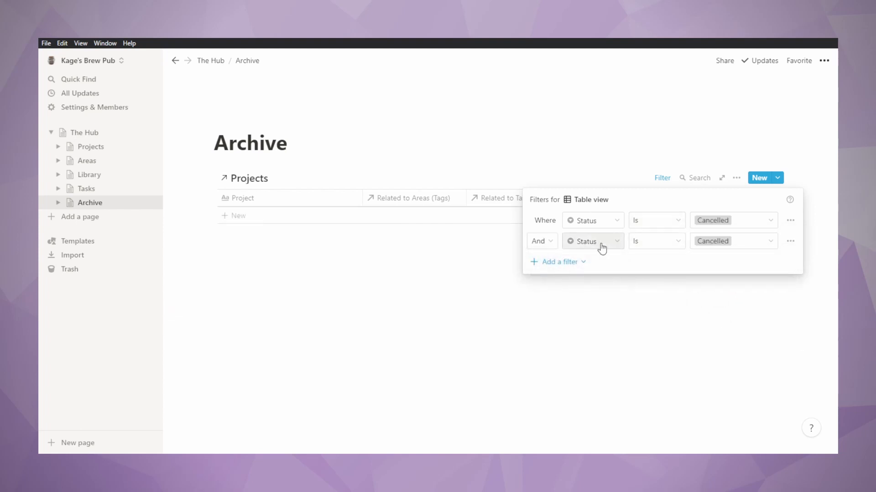
{"action": "left_click", "coordinate": [543, 241]}
{"action": "left_click", "coordinate": [542, 287]}
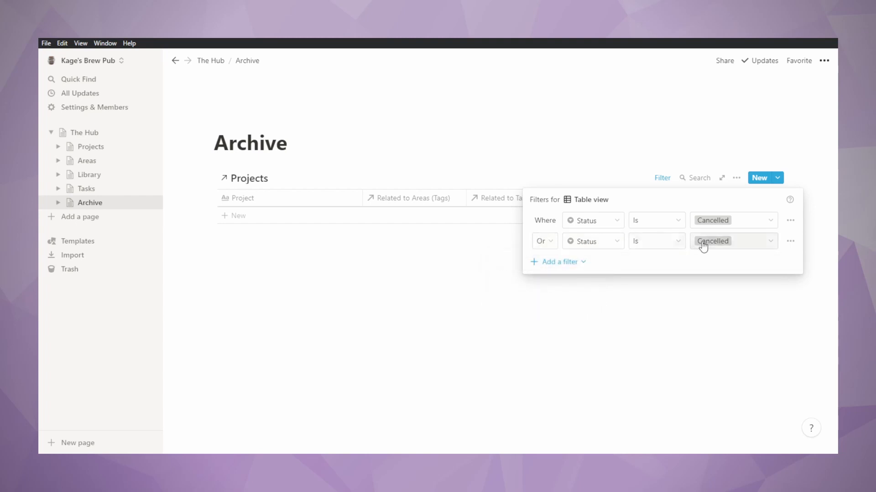
{"action": "left_click", "coordinate": [720, 241]}
{"action": "left_click", "coordinate": [724, 329]}
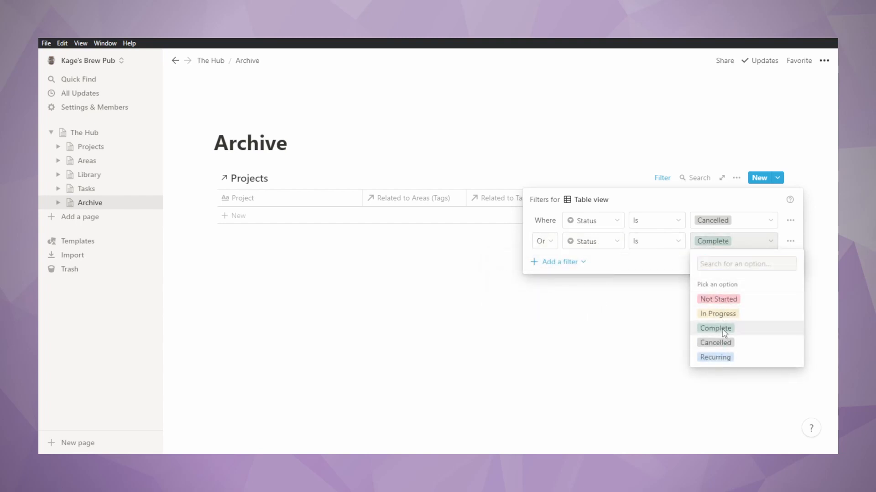
{"action": "left_click", "coordinate": [538, 319]}
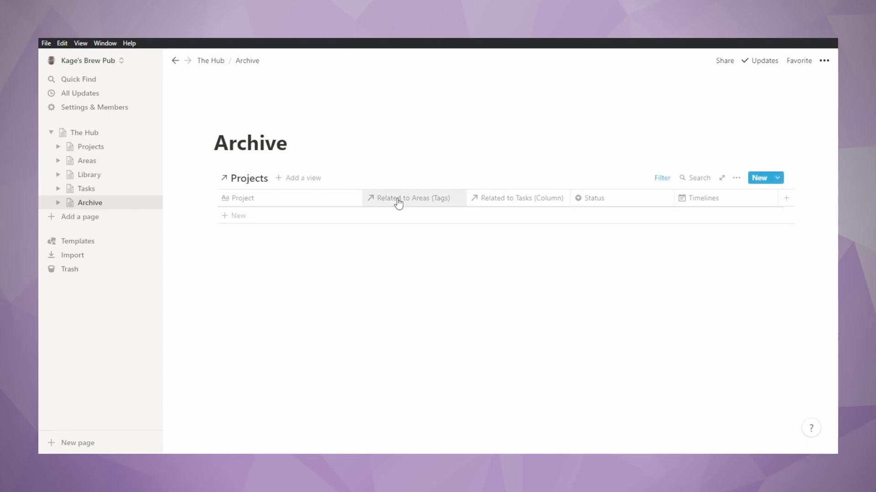
Reorder the linked Projects table's columns so Timelines follows Project and Status follows Timelines, and start an empty line below the table
{"action": "left_click_drag", "start_coordinate": [694, 199], "coordinate": [414, 185]}
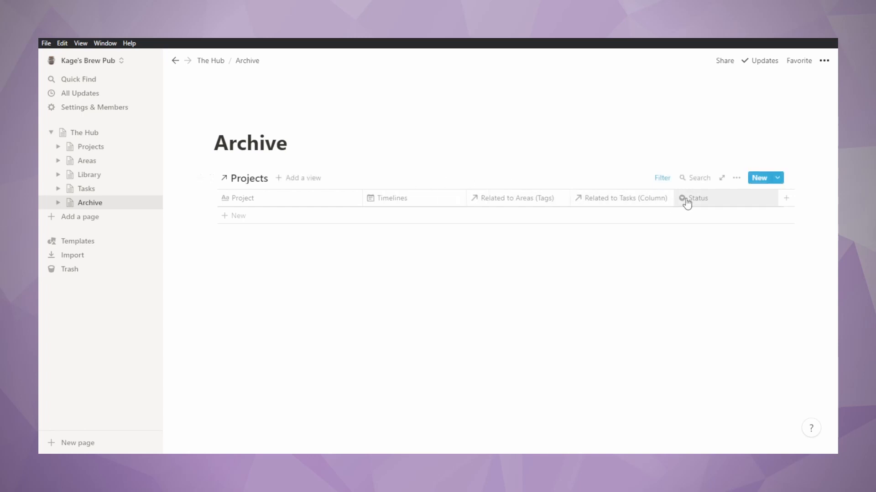
{"action": "left_click_drag", "start_coordinate": [687, 204], "coordinate": [494, 186]}
{"action": "left_click", "coordinate": [487, 270]}
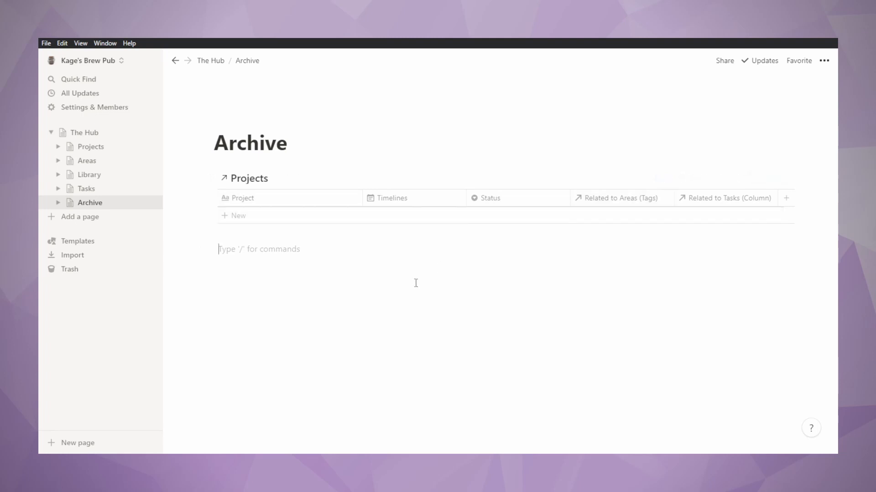
Insert a linked view of the Areas database below Projects on the Archive page
{"action": "type", "text": "/link"}
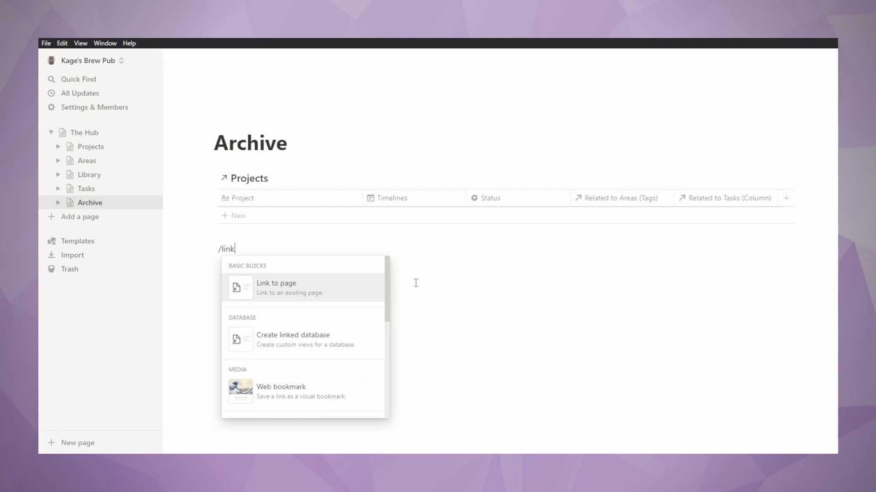
{"action": "left_click", "coordinate": [339, 331]}
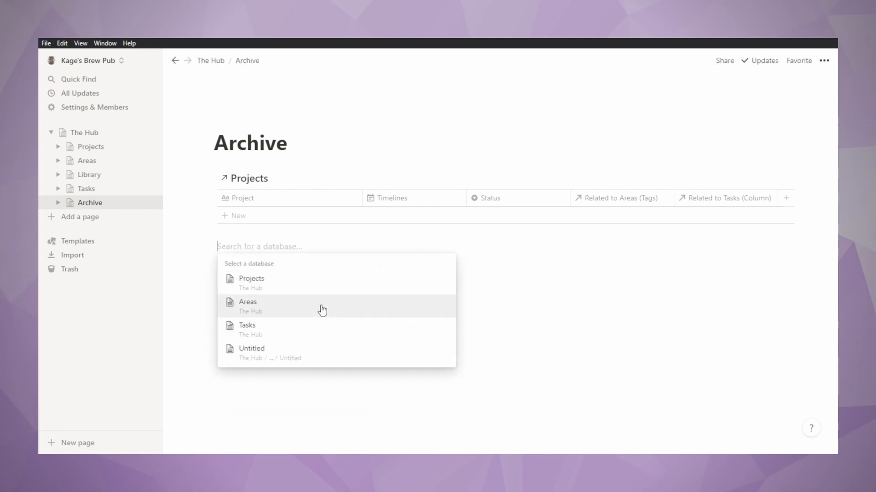
{"action": "left_click", "coordinate": [322, 307]}
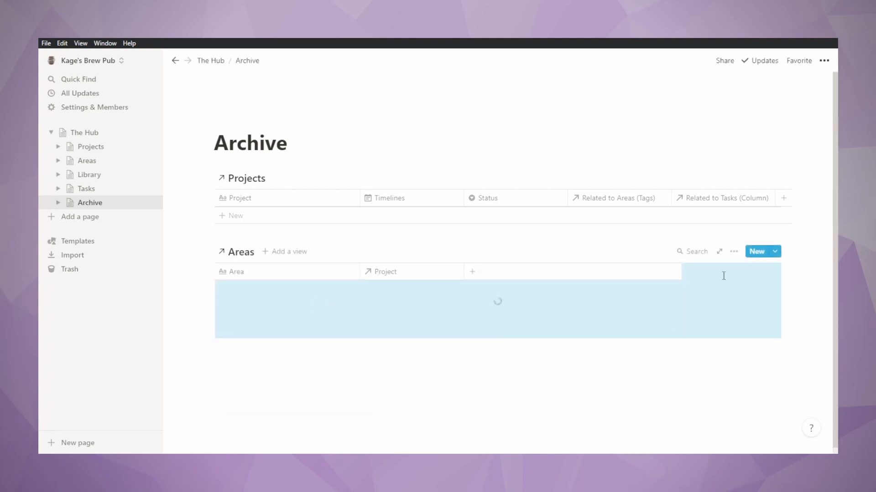
Filter the linked Areas table to show only entries where Project is empty
{"action": "left_click", "coordinate": [733, 251]}
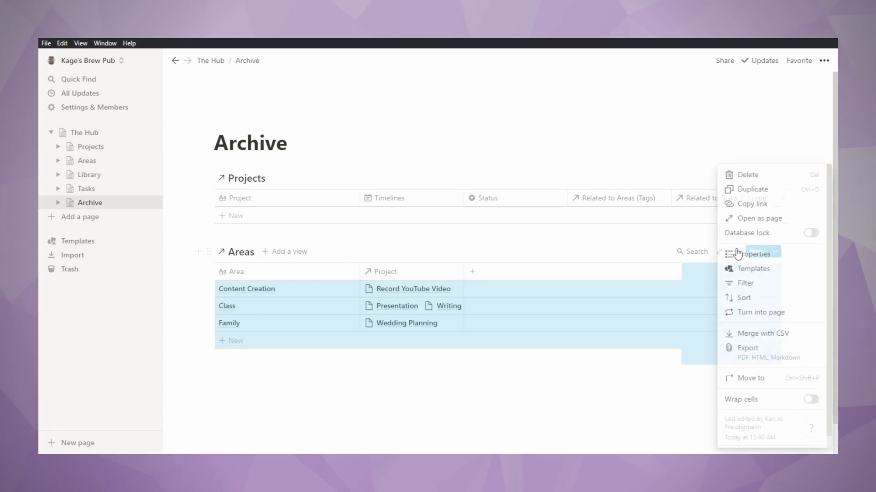
{"action": "left_click", "coordinate": [749, 285]}
{"action": "left_click", "coordinate": [560, 352]}
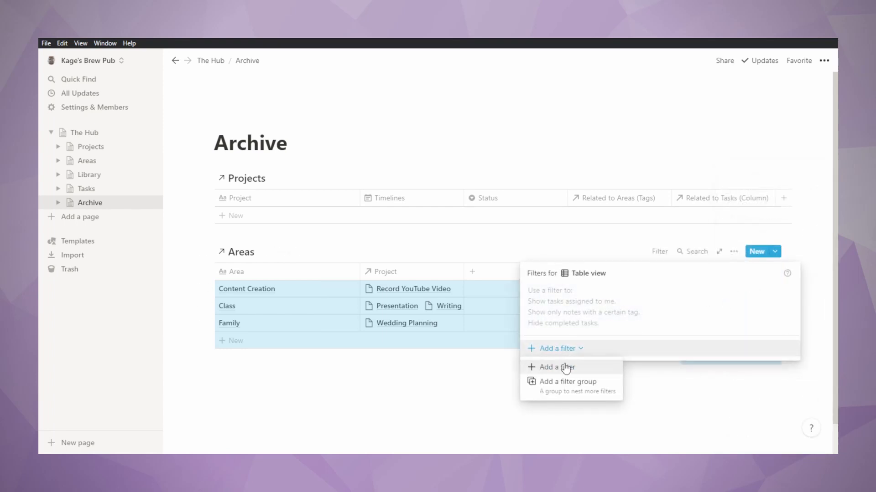
{"action": "left_click", "coordinate": [569, 367]}
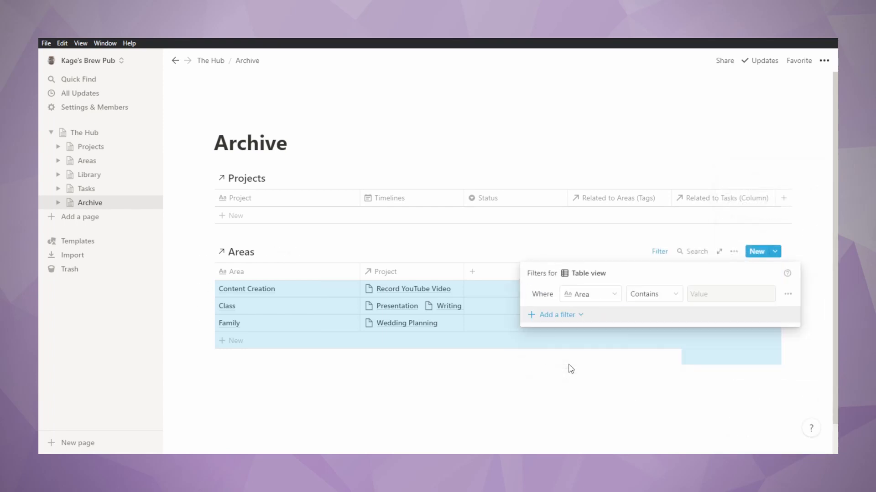
{"action": "left_click", "coordinate": [658, 299]}
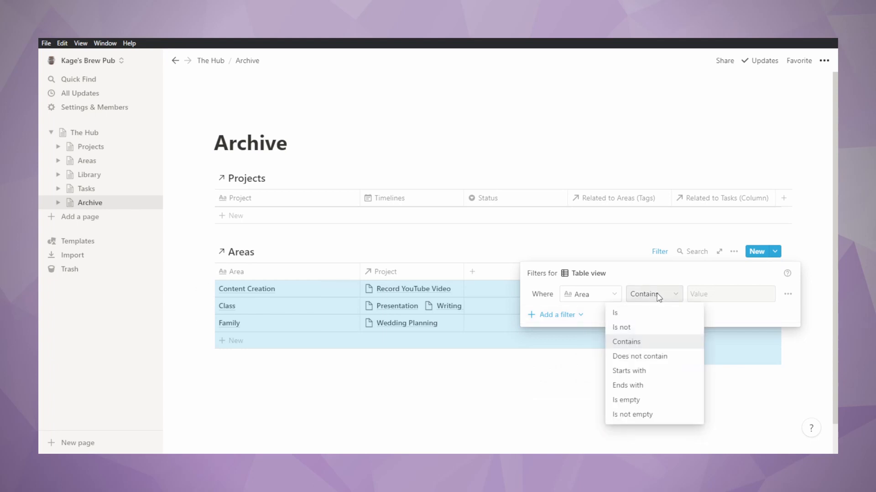
{"action": "left_click", "coordinate": [595, 299]}
{"action": "left_click", "coordinate": [592, 295]}
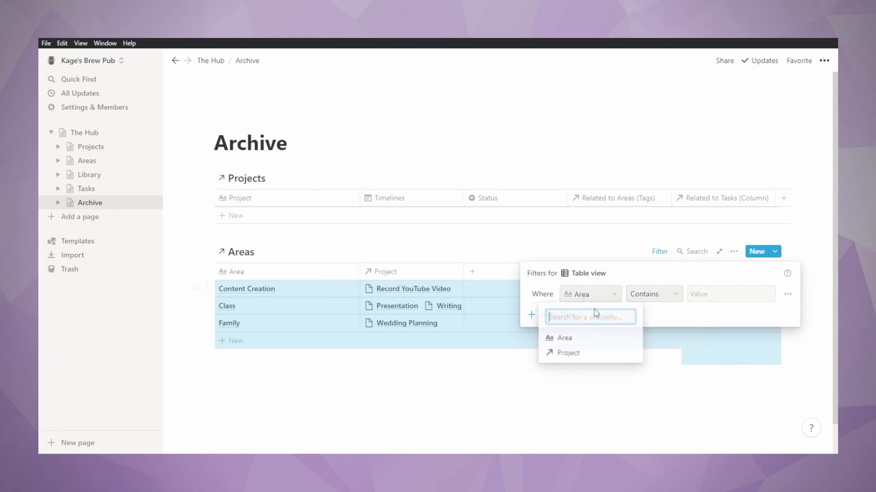
{"action": "left_click", "coordinate": [591, 355]}
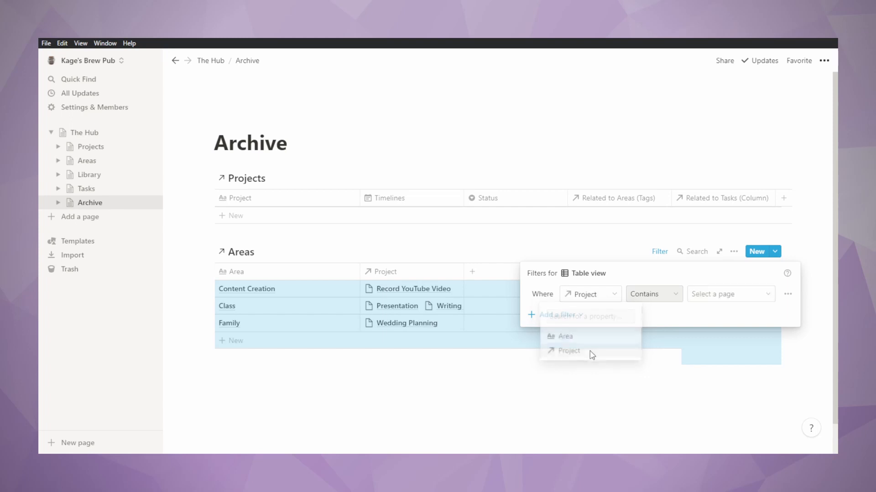
{"action": "left_click", "coordinate": [666, 298]}
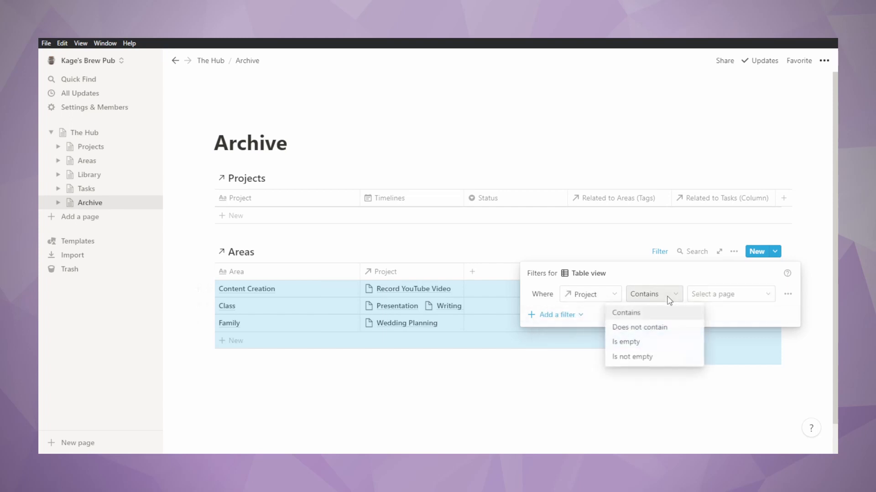
{"action": "left_click", "coordinate": [665, 343]}
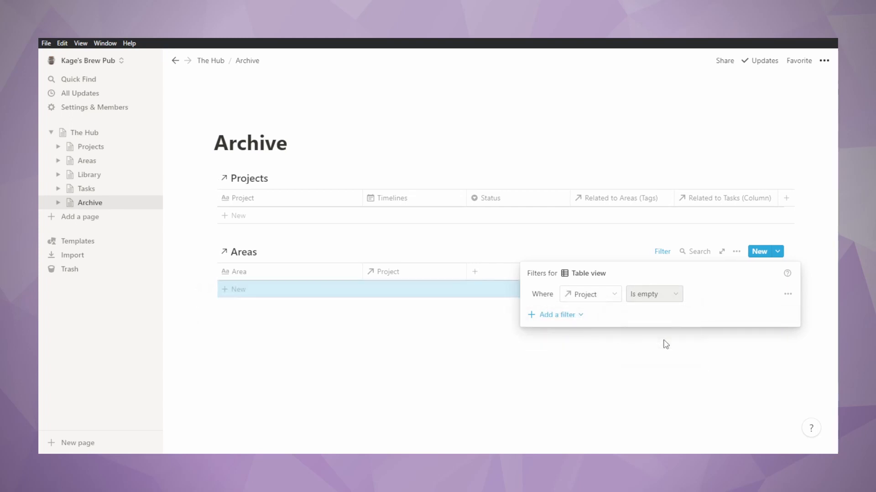
{"action": "left_click", "coordinate": [389, 350]}
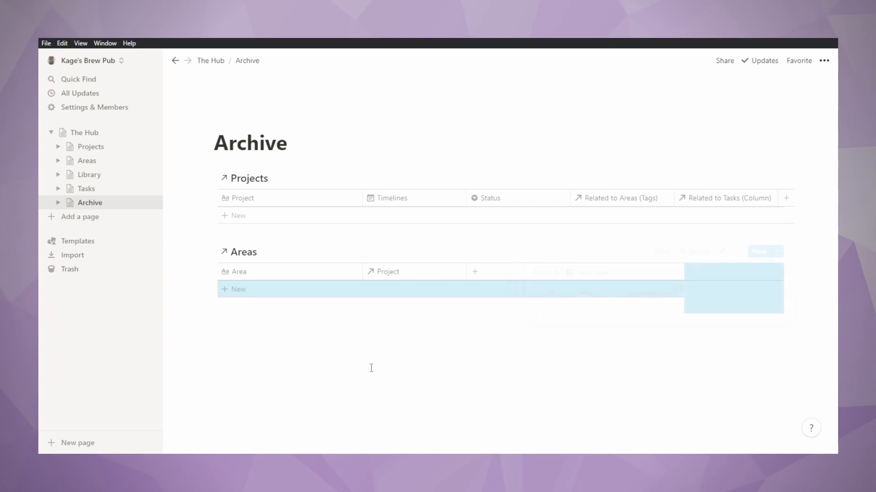
Insert a linked view of the Tasks database below the Areas table
{"action": "left_click", "coordinate": [302, 332]}
{"action": "type", "text": "/"}
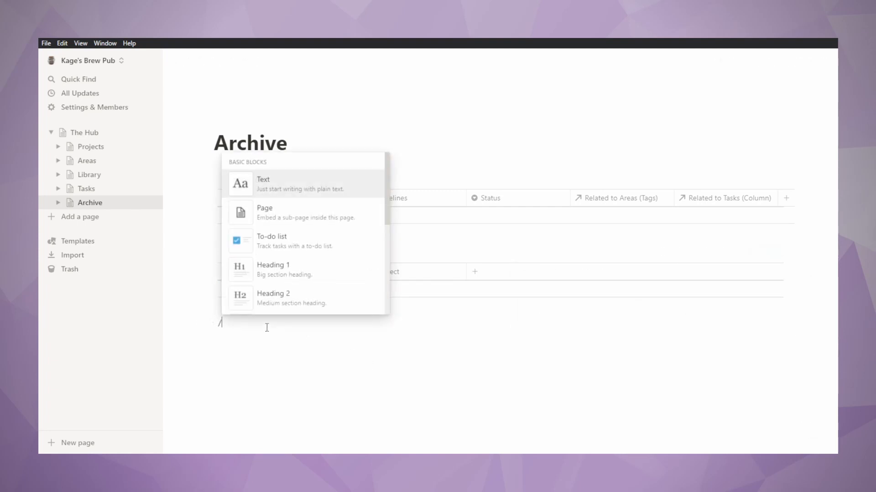
{"action": "type", "text": "link"}
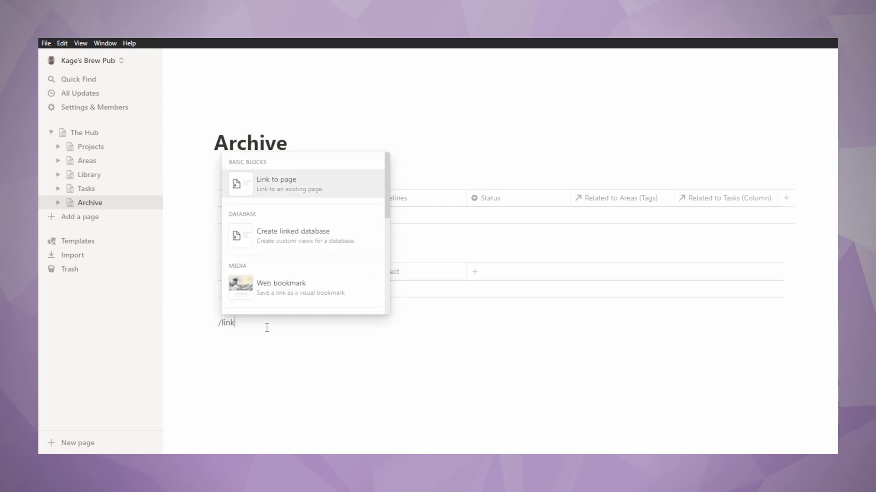
{"action": "left_click", "coordinate": [305, 244]}
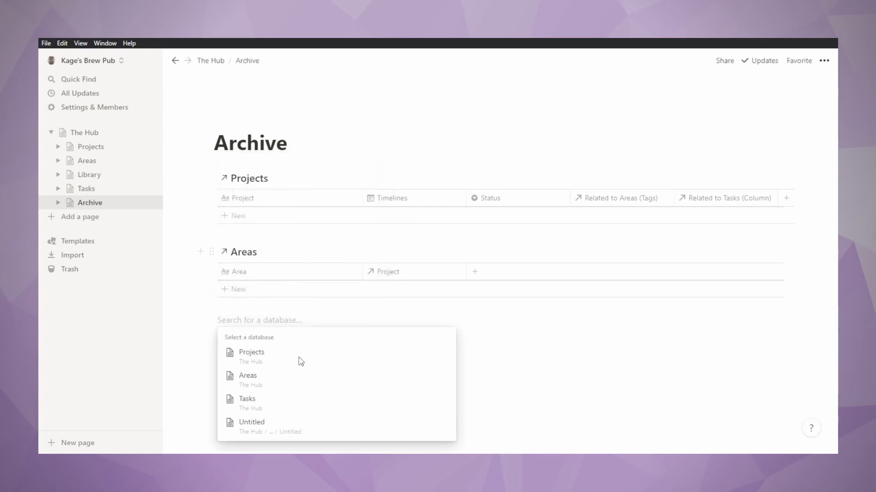
{"action": "left_click", "coordinate": [297, 404]}
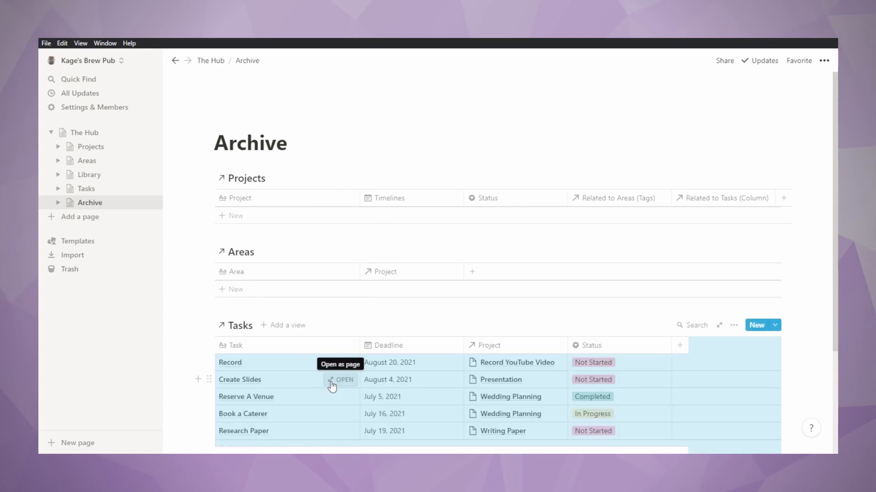
Filter the linked Tasks table to entries where Status is Cancelled
{"action": "scroll", "coordinate": [351, 374], "scroll_direction": "down", "scroll_amount": 2}
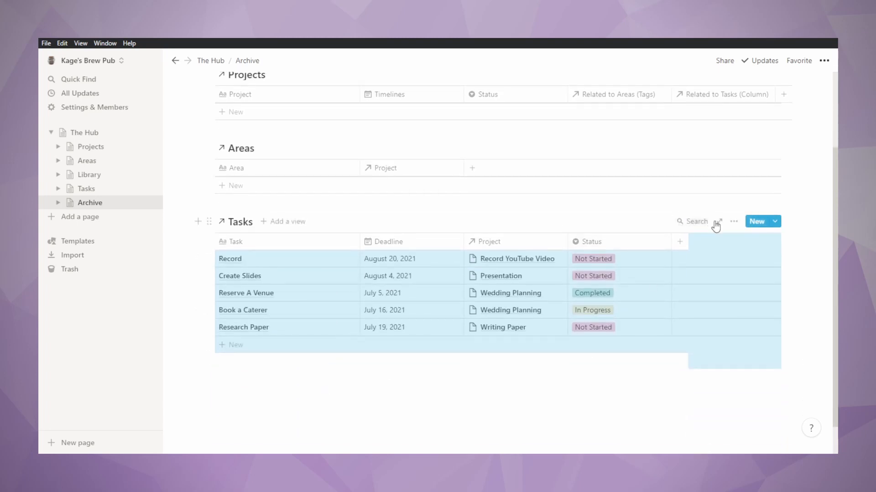
{"action": "left_click", "coordinate": [732, 222]}
{"action": "left_click", "coordinate": [744, 283]}
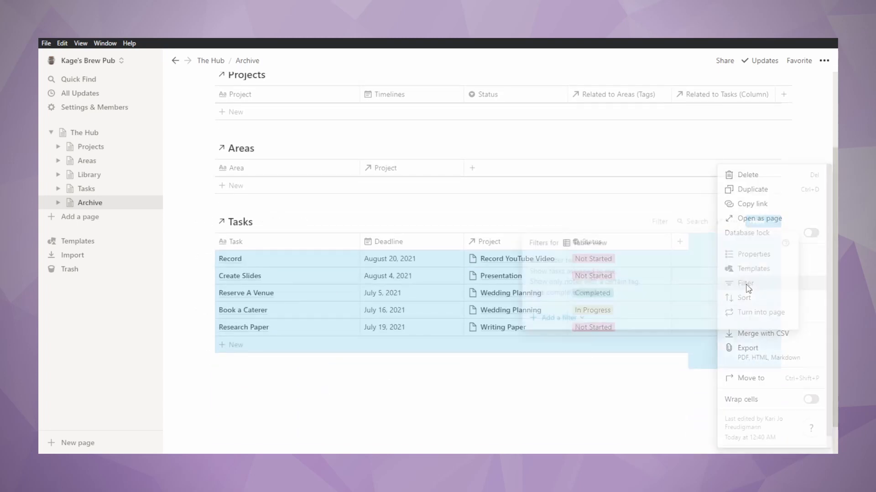
{"action": "left_click", "coordinate": [553, 320]}
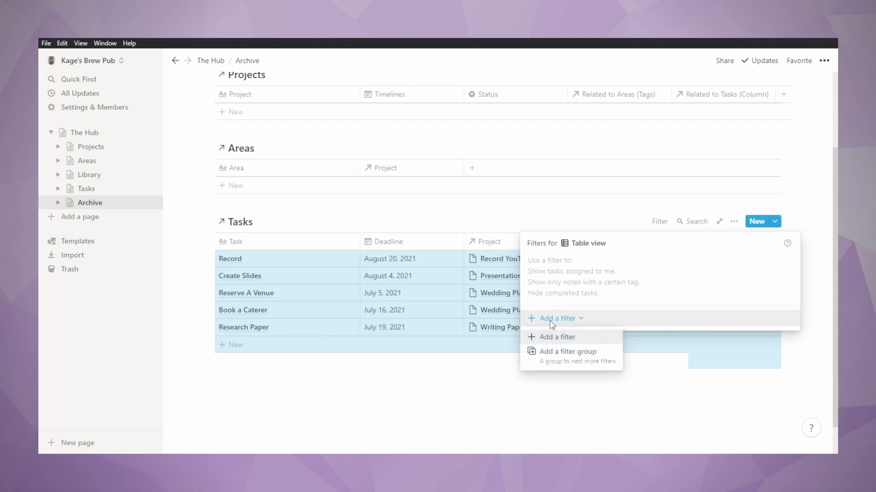
{"action": "left_click", "coordinate": [566, 339]}
{"action": "left_click", "coordinate": [589, 265]}
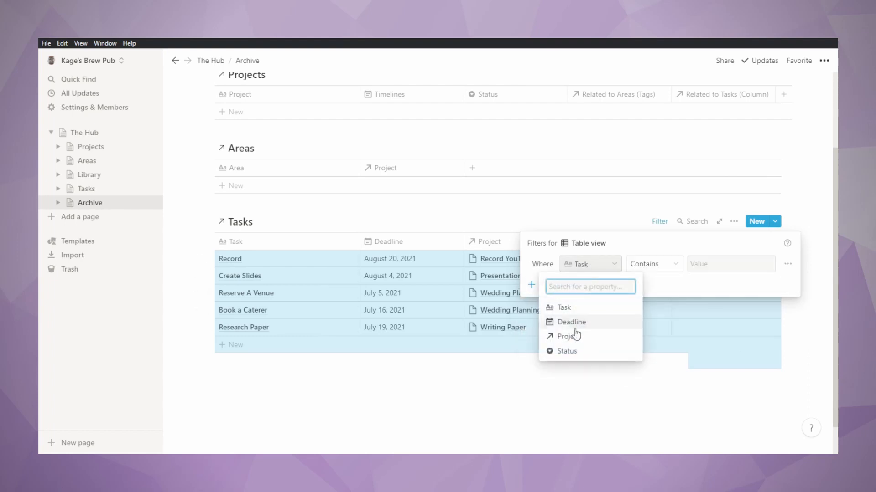
{"action": "left_click", "coordinate": [568, 351]}
{"action": "left_click", "coordinate": [710, 263]}
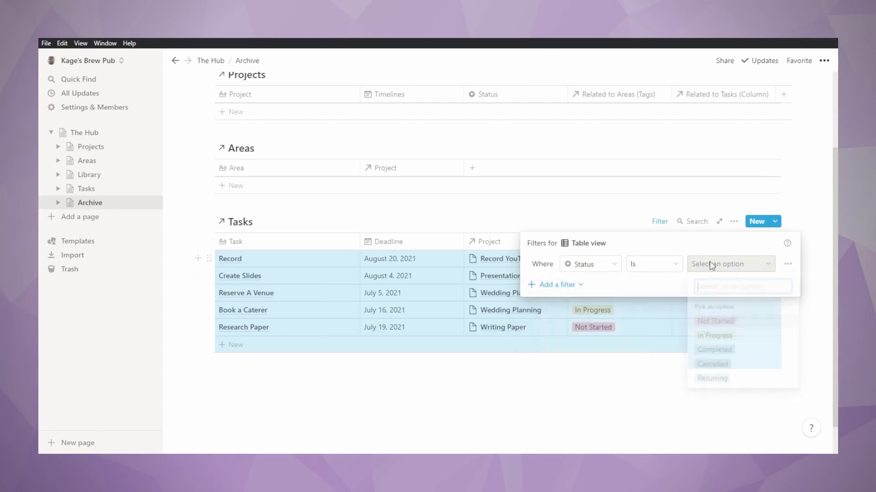
{"action": "left_click", "coordinate": [733, 363]}
Add a second condition to the Tasks filter, joined with Or, where Status is Completed
{"action": "left_click", "coordinate": [559, 285]}
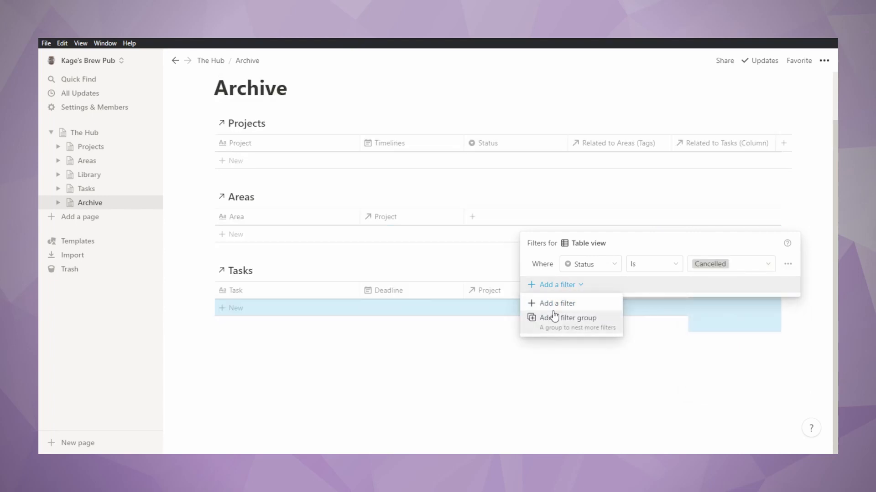
{"action": "left_click", "coordinate": [561, 304]}
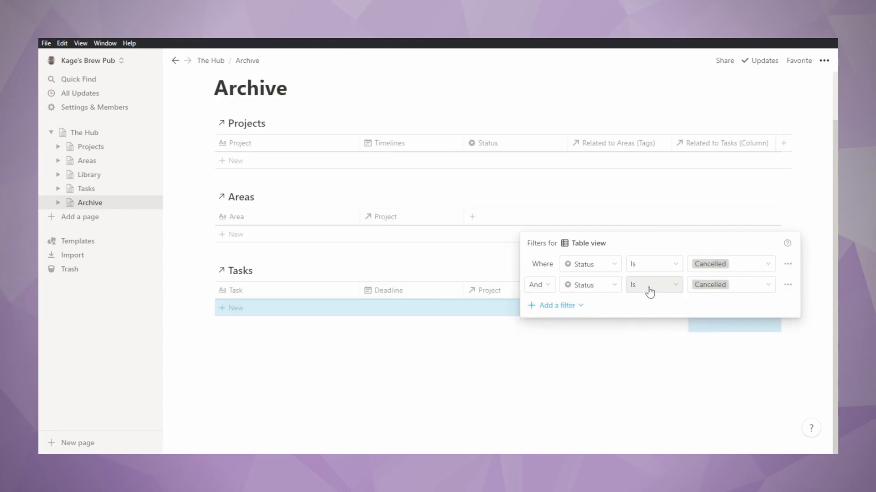
{"action": "left_click", "coordinate": [541, 289]}
{"action": "left_click", "coordinate": [550, 330]}
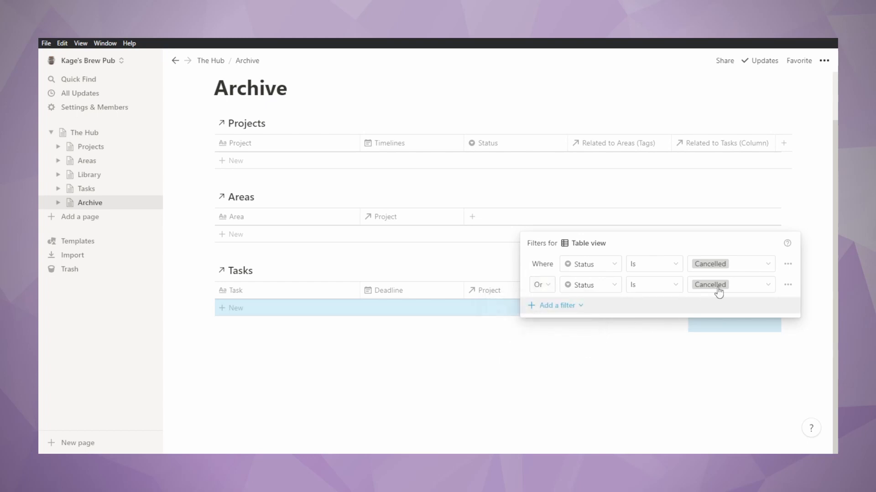
{"action": "left_click", "coordinate": [718, 292]}
{"action": "left_click", "coordinate": [714, 375]}
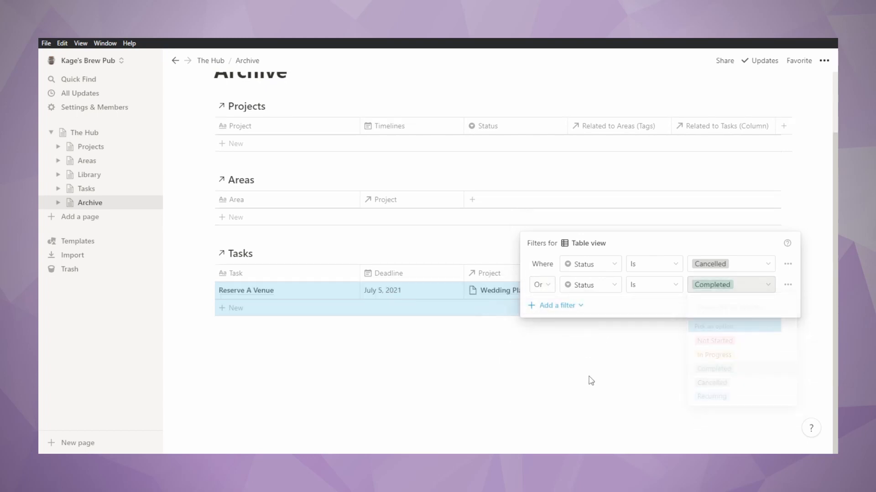
{"action": "left_click", "coordinate": [591, 381]}
{"action": "left_click", "coordinate": [317, 337]}
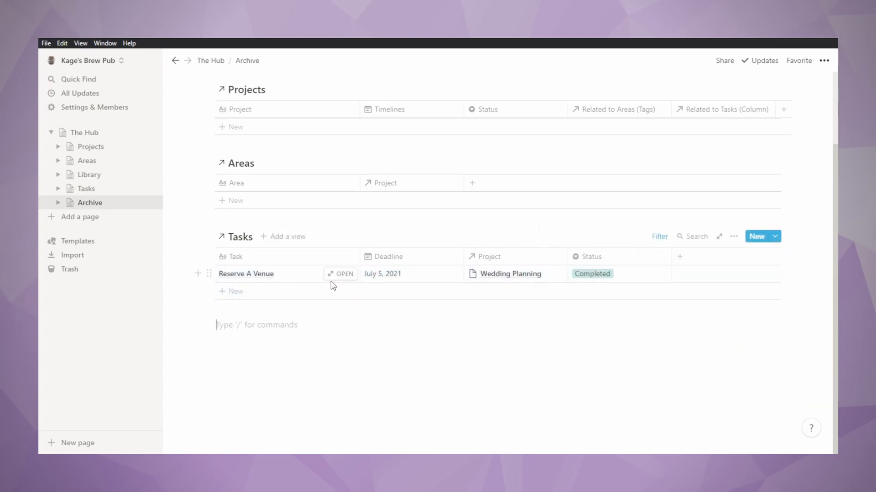
Add a Gallery view to the linked Areas database
{"action": "scroll", "coordinate": [510, 418], "scroll_direction": "up", "scroll_amount": 2}
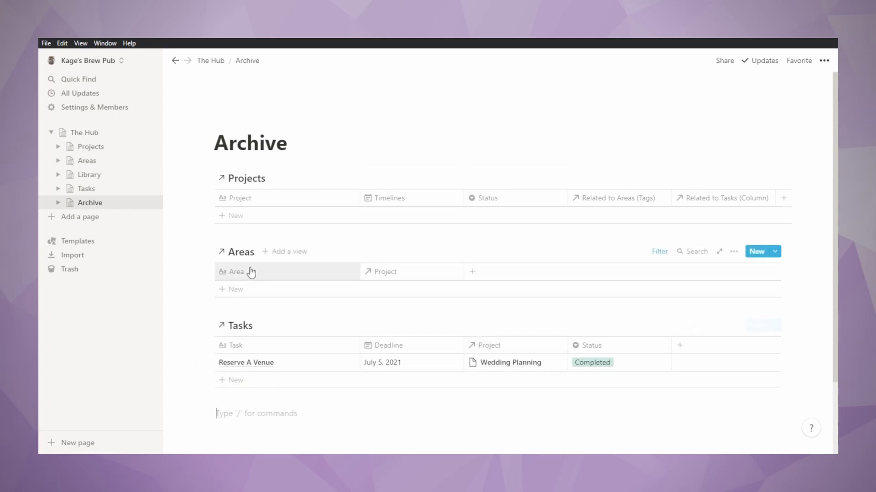
{"action": "left_click", "coordinate": [300, 254]}
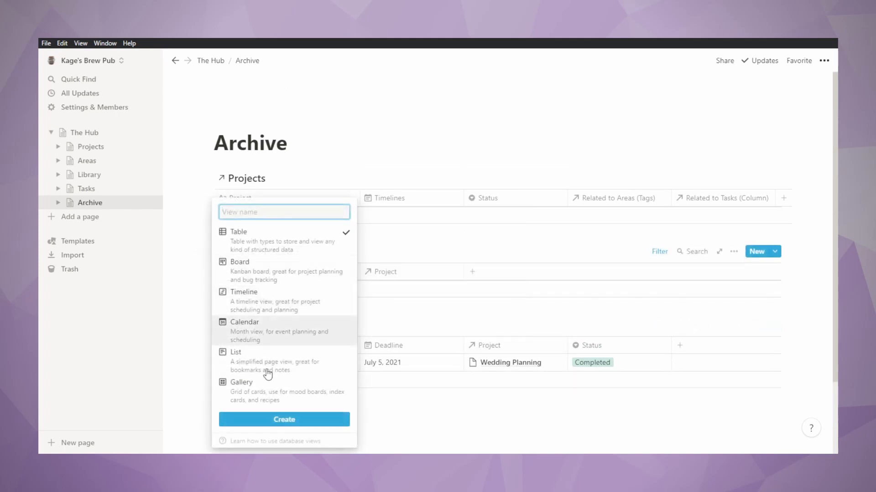
{"action": "left_click", "coordinate": [275, 394]}
{"action": "left_click", "coordinate": [278, 423]}
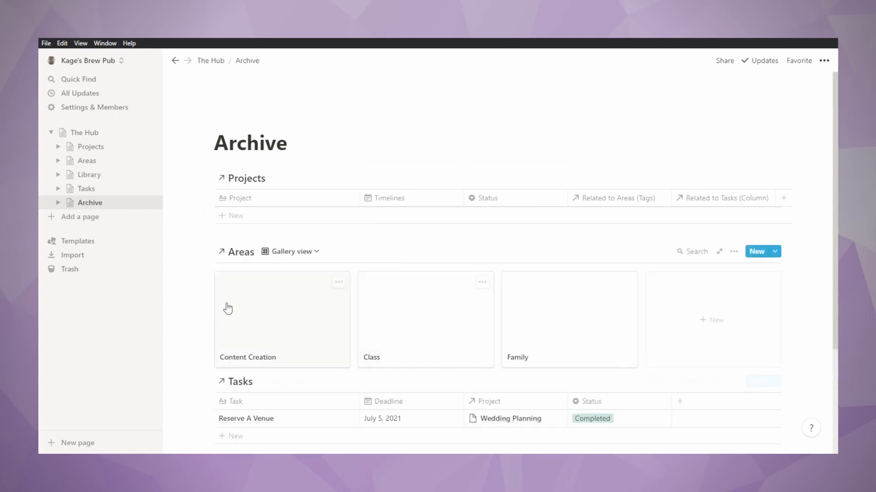
Filter the Areas gallery view to show only entries where Project is empty
{"action": "scroll", "coordinate": [322, 365], "scroll_direction": "down", "scroll_amount": 2}
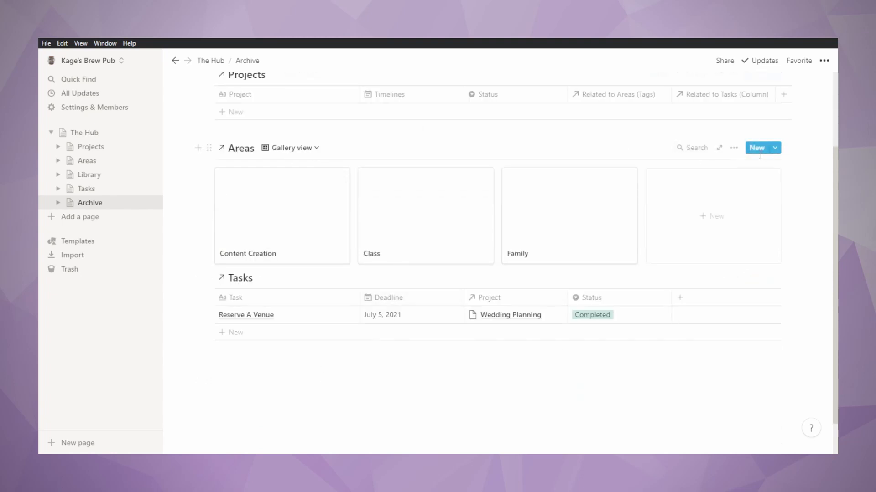
{"action": "left_click", "coordinate": [734, 148]}
{"action": "left_click", "coordinate": [770, 267]}
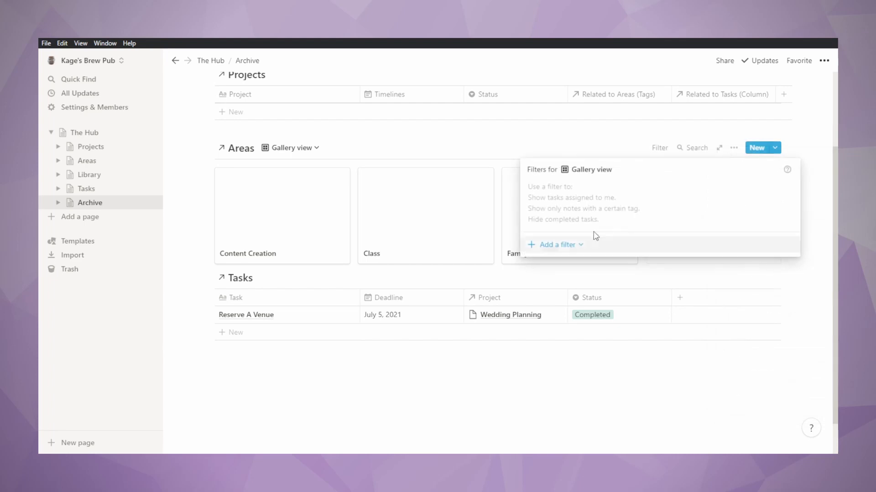
{"action": "left_click", "coordinate": [581, 245]}
{"action": "left_click", "coordinate": [557, 264]}
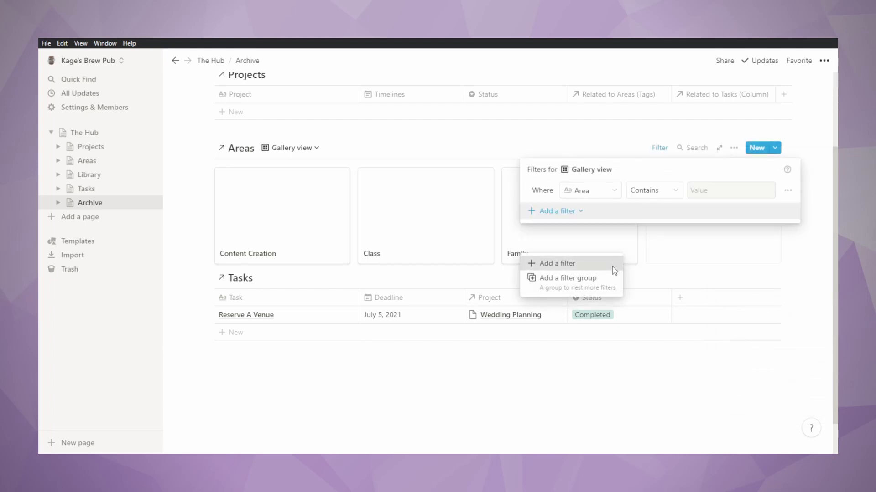
{"action": "left_click", "coordinate": [627, 190]}
{"action": "left_click", "coordinate": [585, 199]}
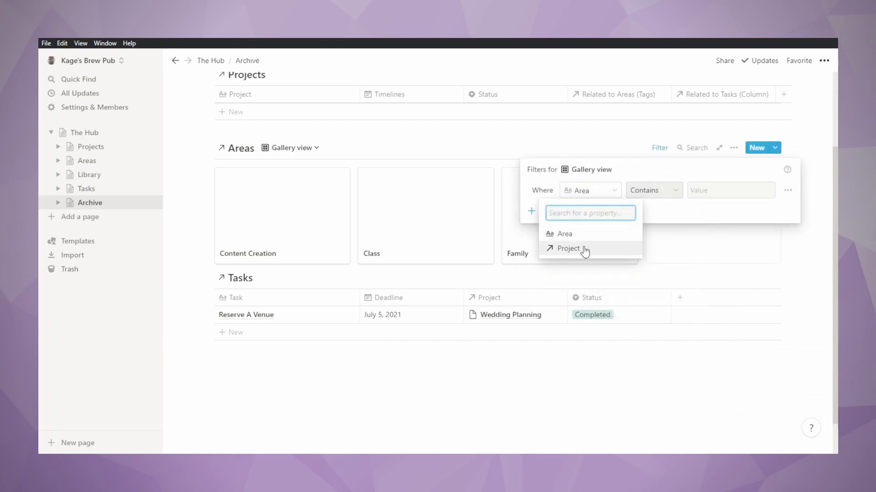
{"action": "left_click", "coordinate": [567, 248]}
{"action": "left_click", "coordinate": [650, 199]}
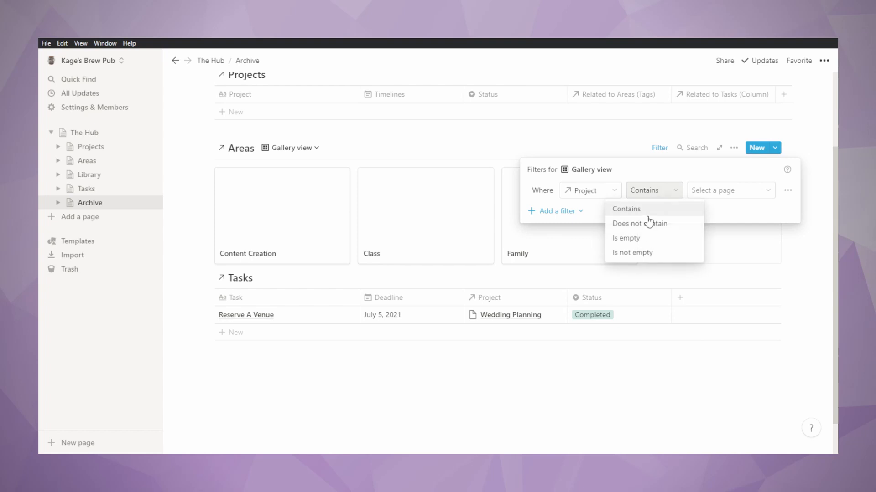
{"action": "left_click", "coordinate": [632, 237]}
{"action": "left_click", "coordinate": [560, 407]}
{"action": "scroll", "coordinate": [481, 389], "scroll_direction": "up", "scroll_amount": 3}
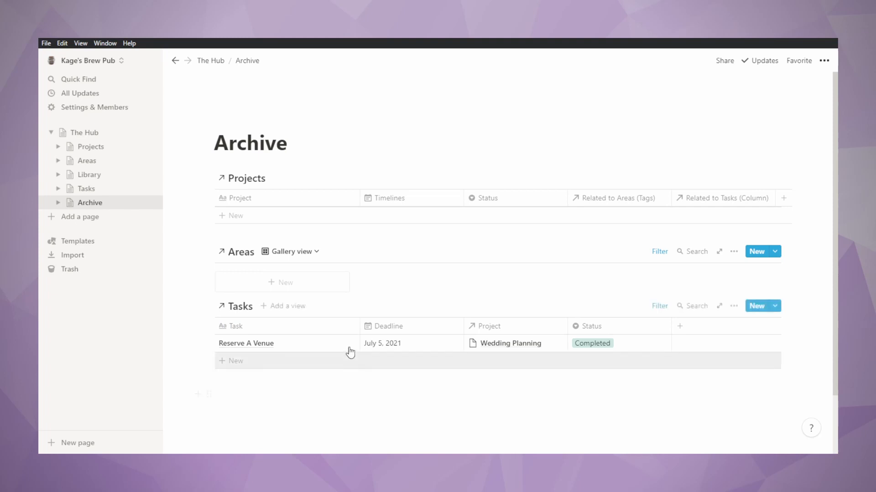
Create a new top-level page named Home, placed above The Hub, and start it as an empty page
{"action": "left_click", "coordinate": [91, 135]}
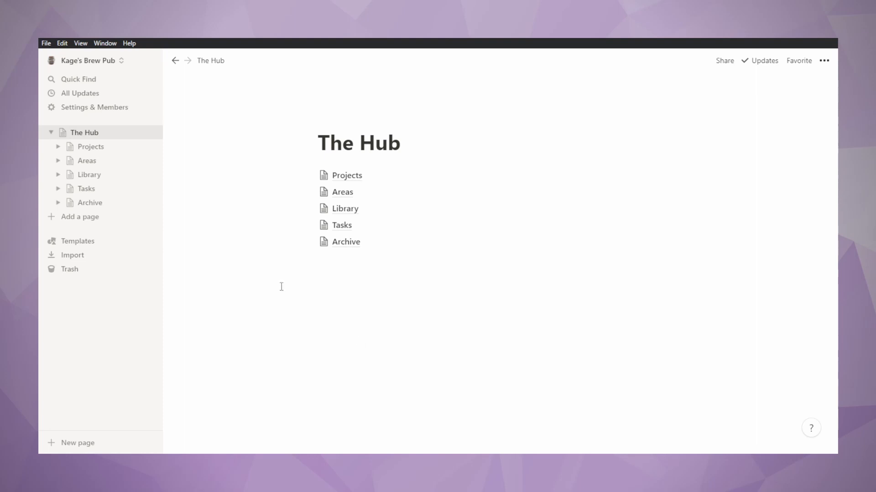
{"action": "left_click", "coordinate": [80, 218]}
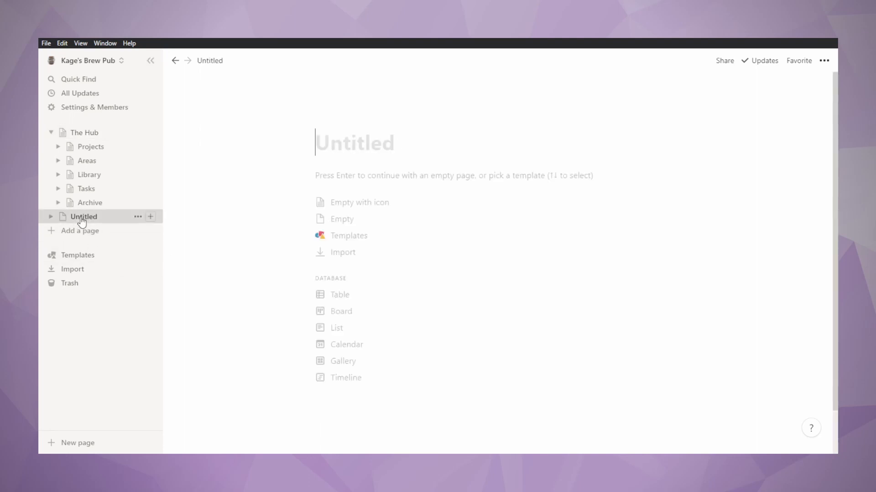
{"action": "left_click_drag", "start_coordinate": [80, 216], "coordinate": [86, 130]}
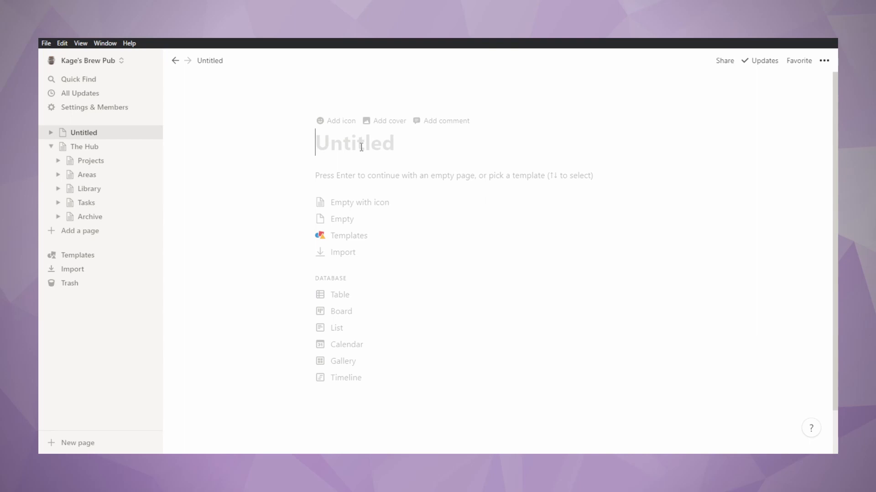
{"action": "type", "text": "Home"}
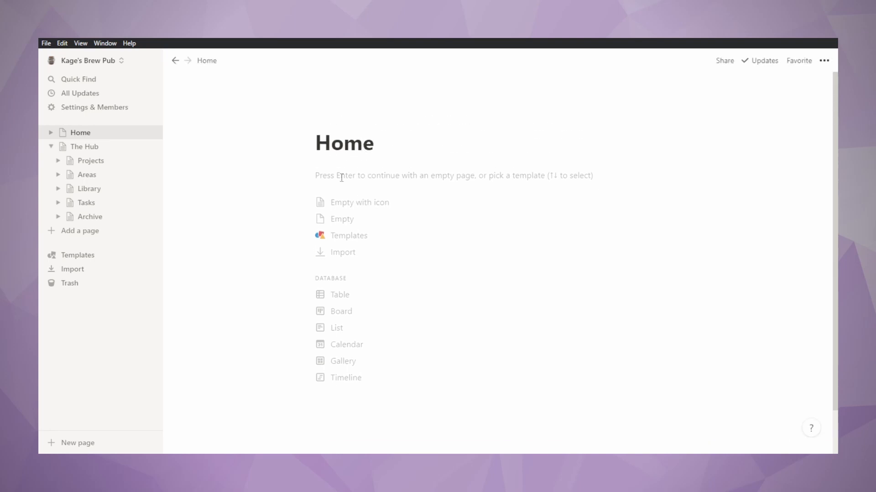
{"action": "key", "text": "Return"}
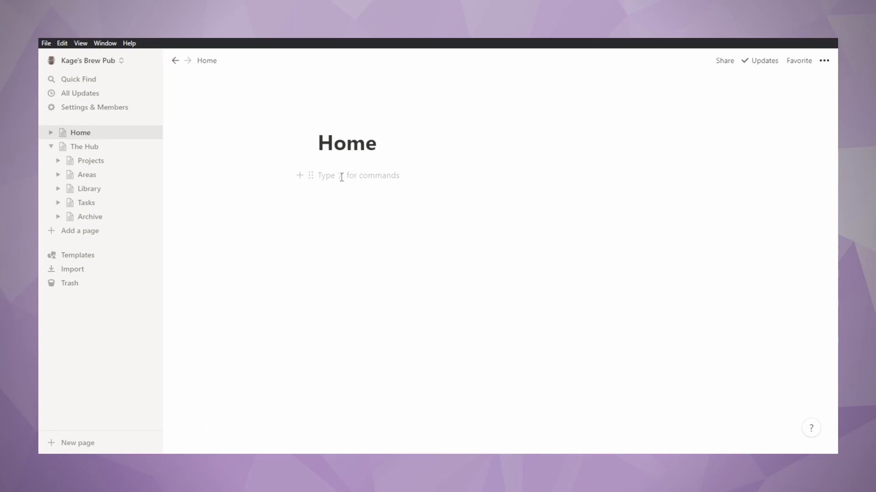
Insert a linked view of the Tasks database on the Home page
{"action": "type", "text": "/link"}
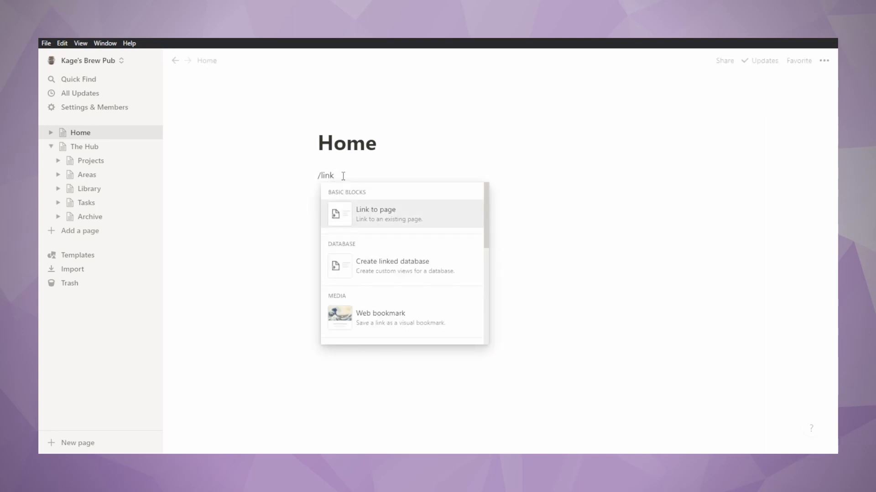
{"action": "left_click", "coordinate": [418, 269]}
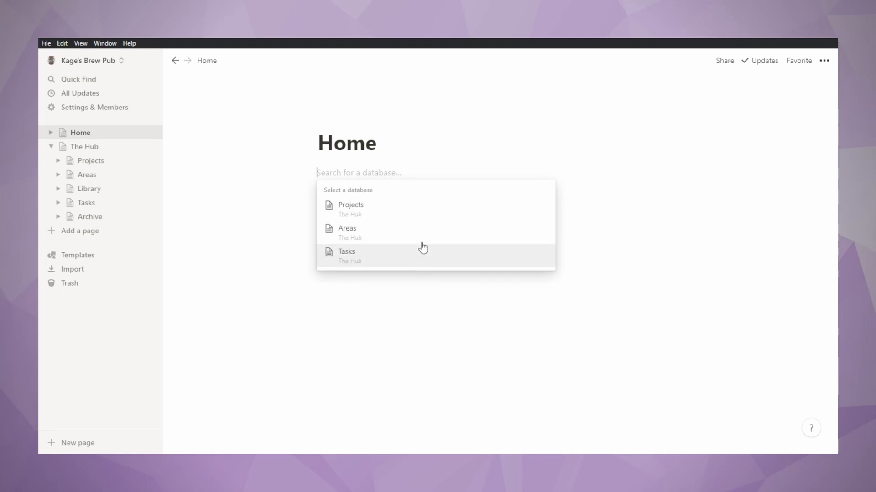
{"action": "left_click", "coordinate": [424, 260]}
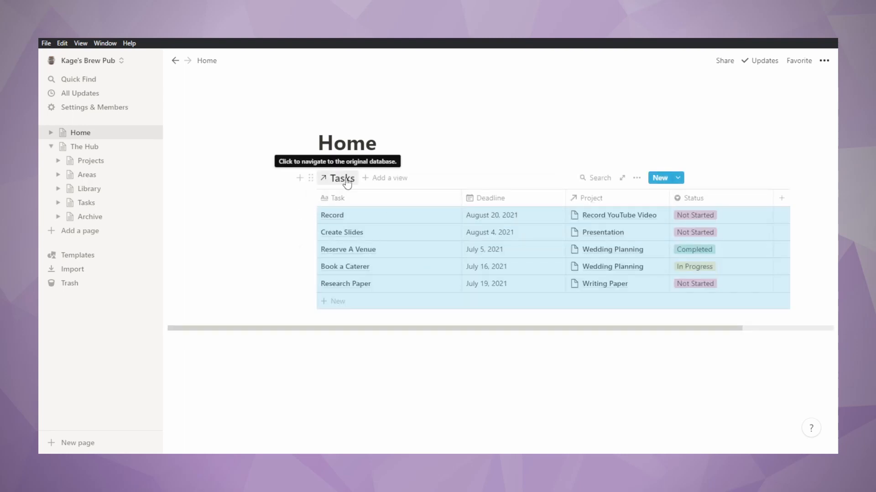
Add the text TODAY above the linked Tasks table and turn it into a Heading 1
{"action": "left_click", "coordinate": [375, 163]}
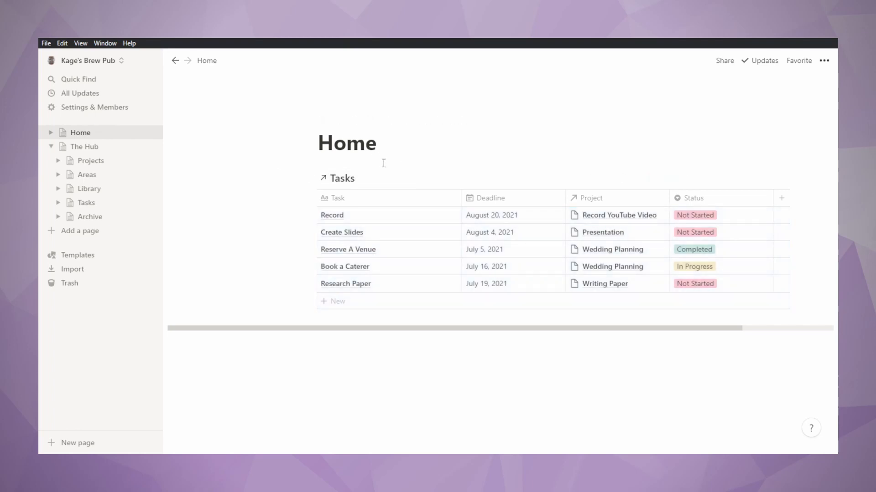
{"action": "key", "text": "Return"}
{"action": "type", "text": "TODAY"}
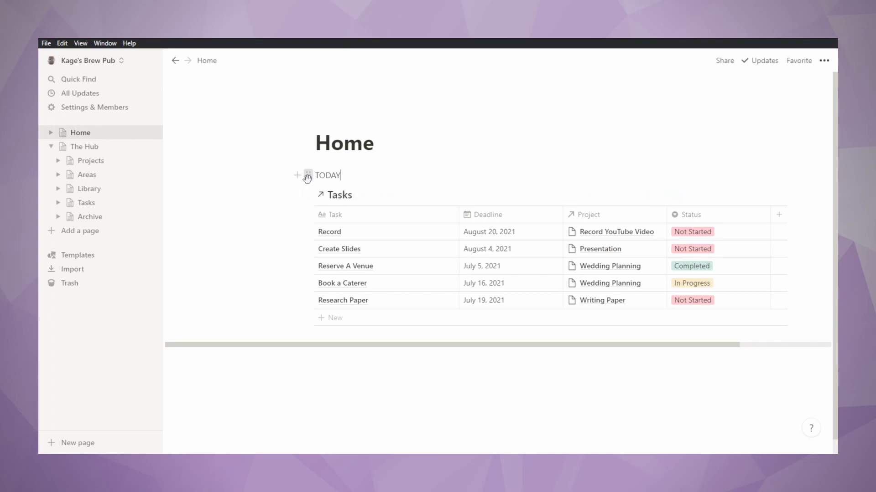
{"action": "left_click", "coordinate": [308, 179]}
{"action": "mouse_move", "coordinate": [248, 145]}
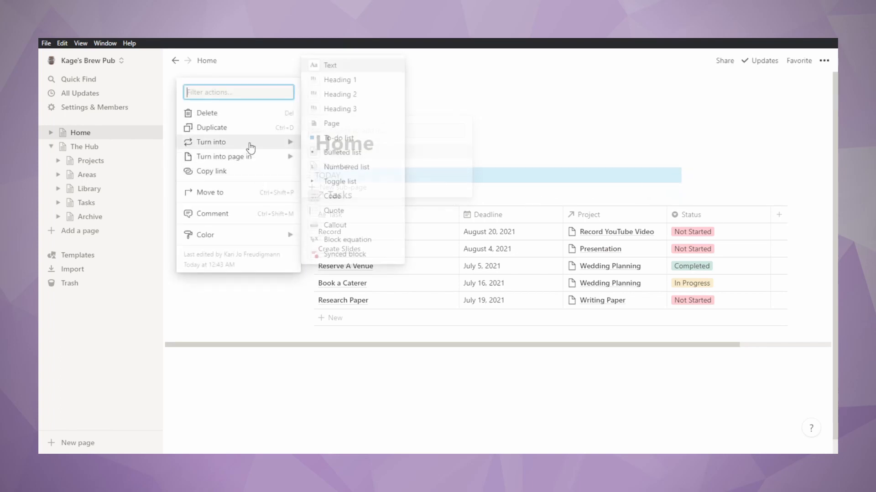
{"action": "left_click", "coordinate": [363, 88]}
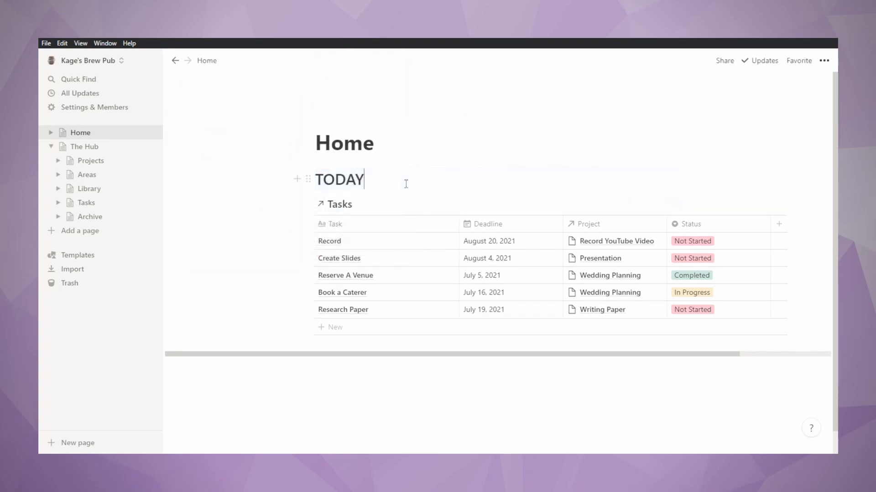
{"action": "key", "text": "ctrl+a"}
{"action": "key", "text": "ctrl+v"}
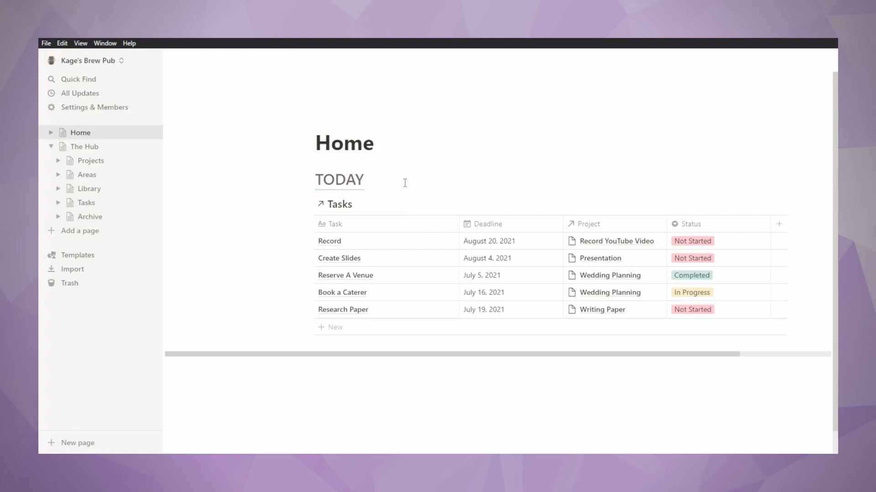
{"action": "key", "text": "ctrl+z"}
{"action": "left_click", "coordinate": [405, 183]}
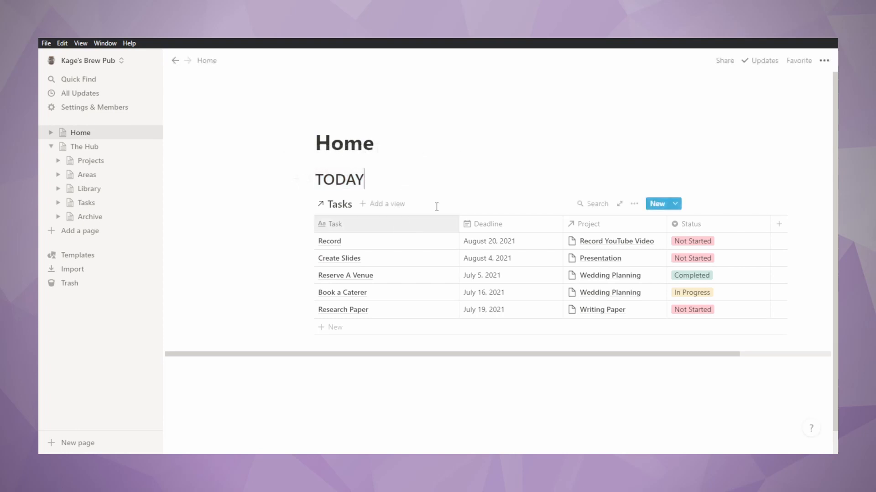
Set the Home page to full width
{"action": "left_click", "coordinate": [823, 61]}
{"action": "left_click", "coordinate": [811, 149]}
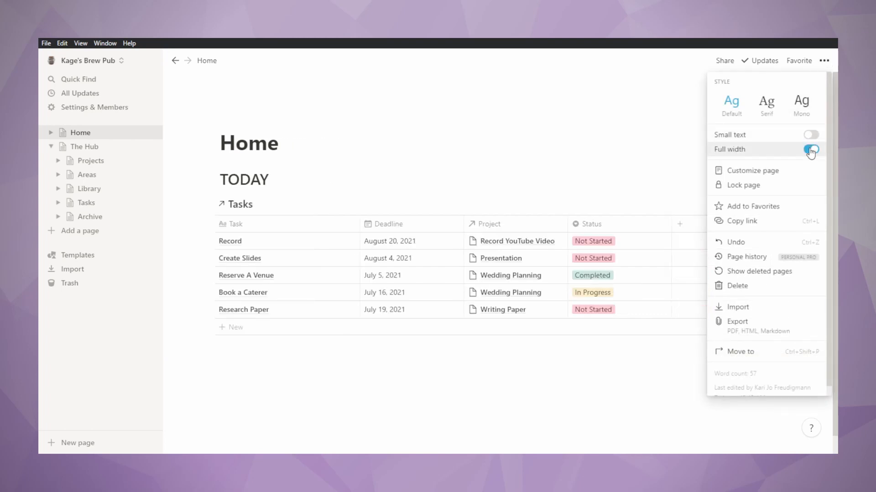
{"action": "left_click", "coordinate": [515, 390]}
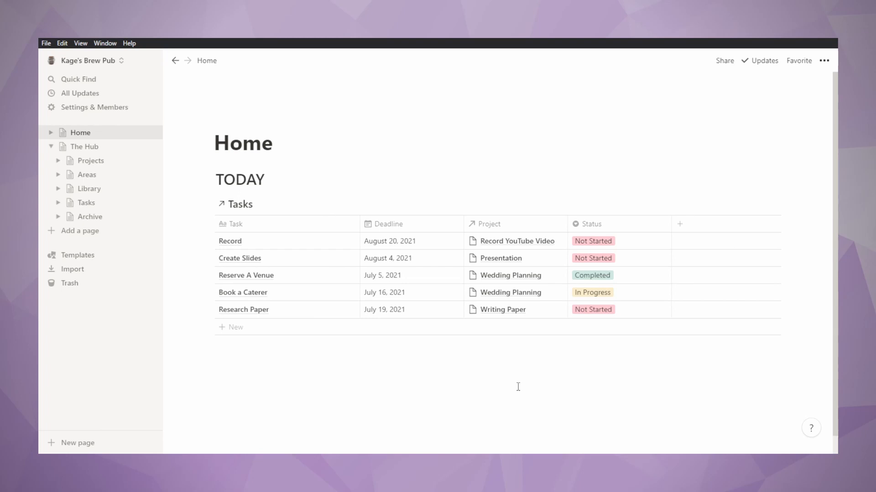
Filter the linked Tasks table under TODAY to entries where Deadline is Today
{"action": "left_click", "coordinate": [735, 205]}
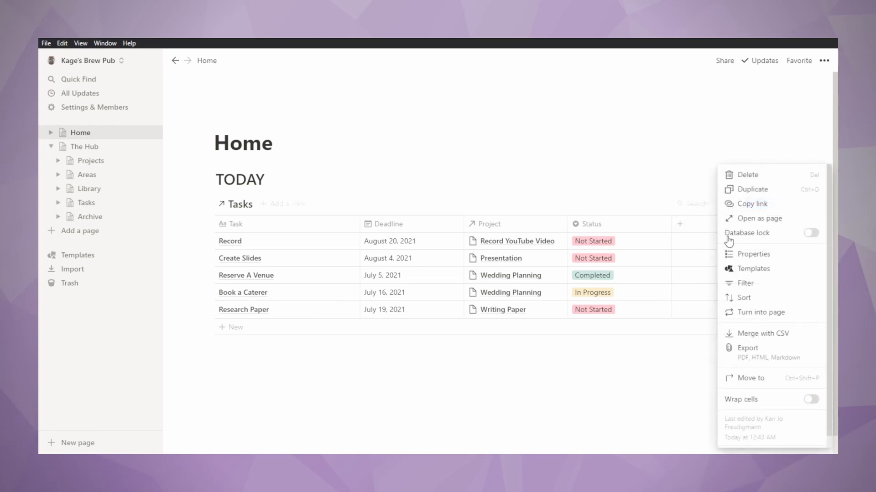
{"action": "left_click", "coordinate": [759, 284]}
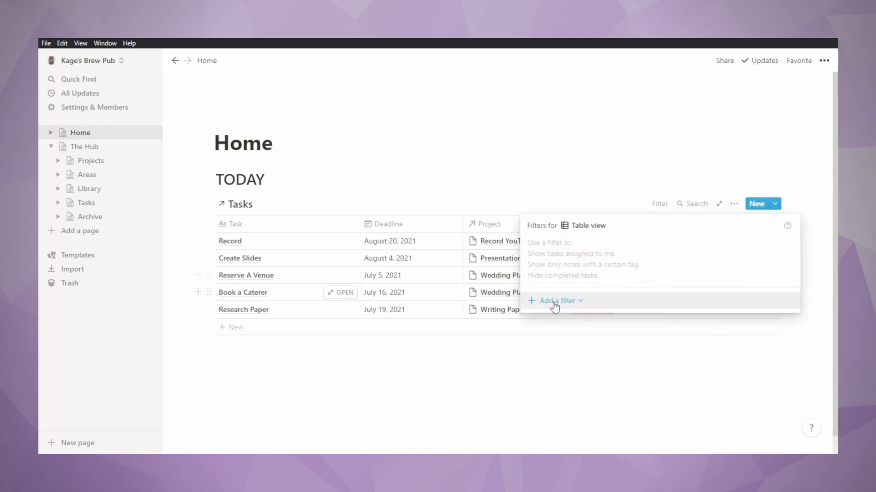
{"action": "left_click", "coordinate": [554, 301]}
{"action": "left_click", "coordinate": [564, 321]}
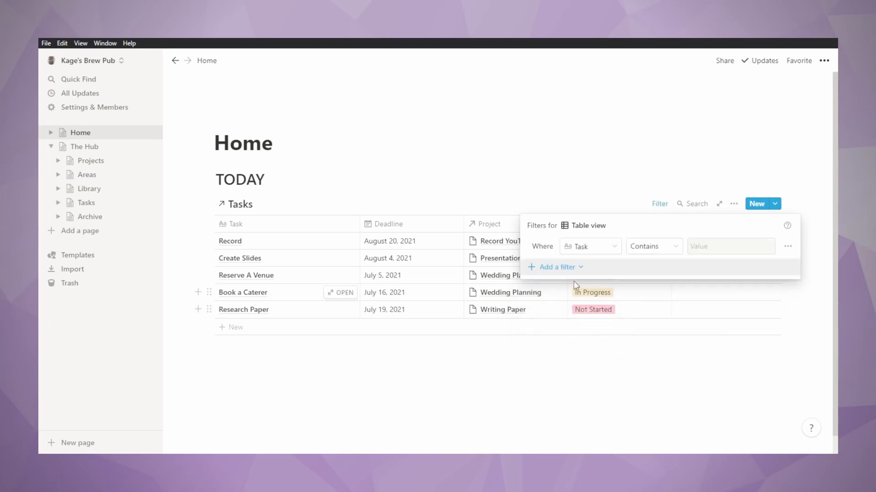
{"action": "left_click", "coordinate": [589, 251]}
{"action": "left_click", "coordinate": [581, 302]}
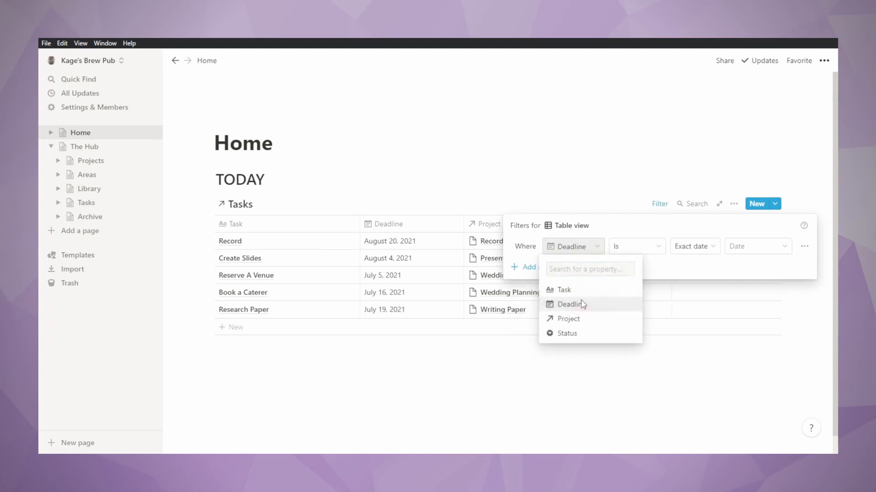
{"action": "left_click", "coordinate": [739, 248]}
{"action": "left_click", "coordinate": [688, 247]}
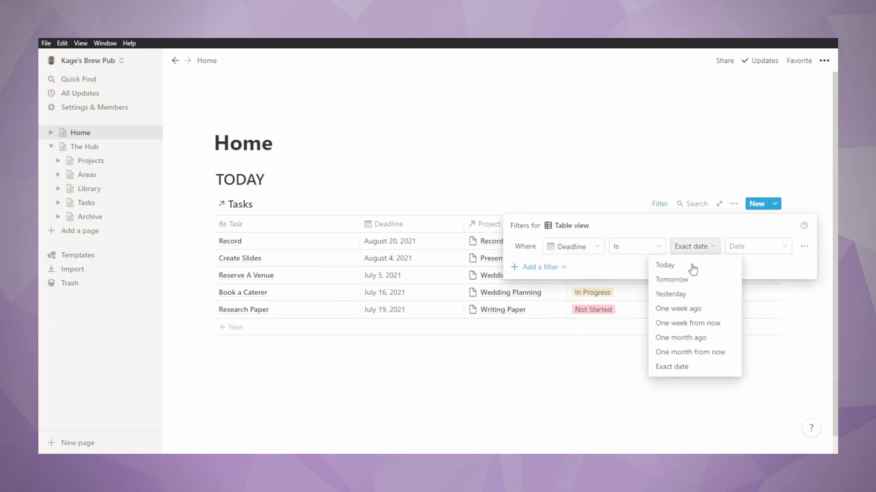
{"action": "left_click", "coordinate": [666, 265]}
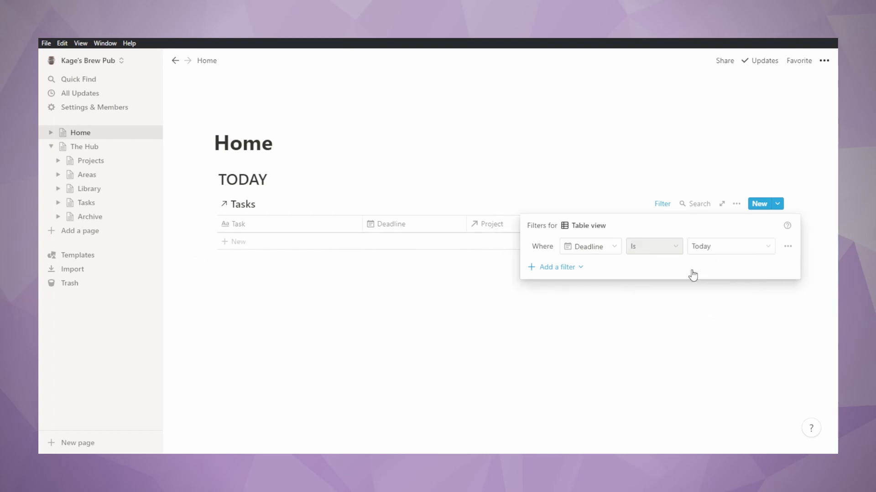
{"action": "left_click", "coordinate": [673, 347]}
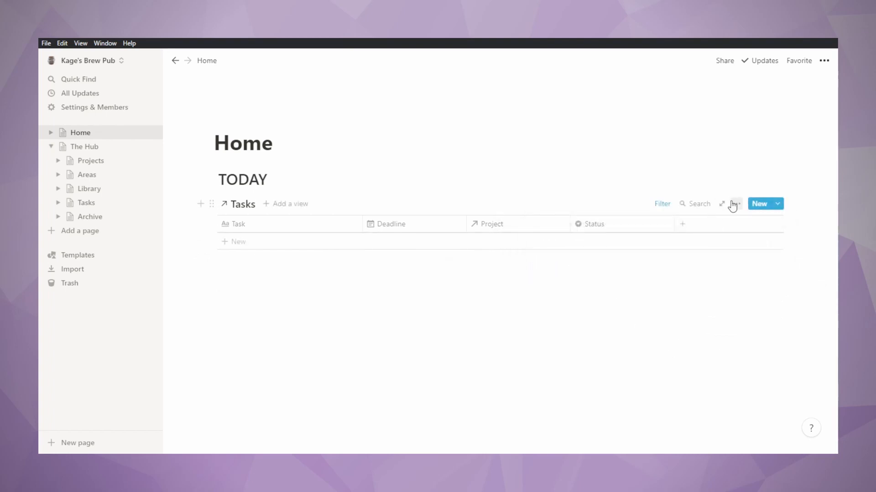
Add a filter group to the Tasks filter, joined with And, where Status is not Cancelled
{"action": "left_click", "coordinate": [735, 205]}
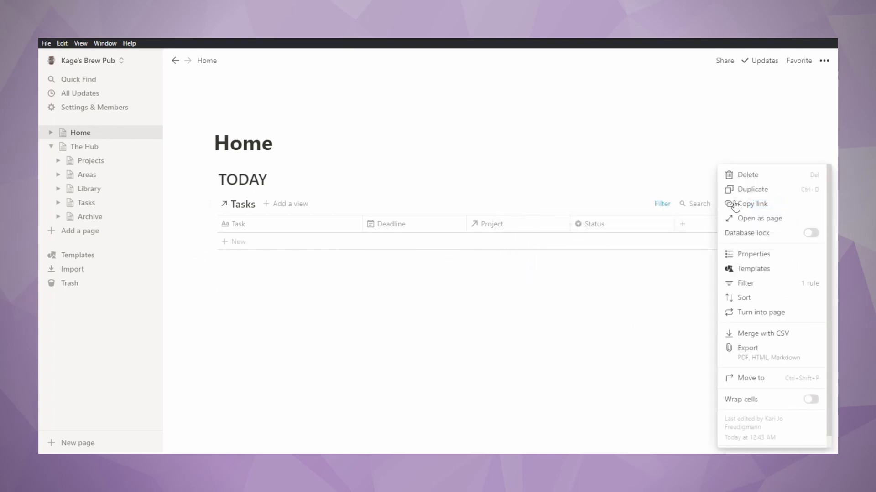
{"action": "left_click", "coordinate": [757, 283]}
{"action": "left_click", "coordinate": [575, 269]}
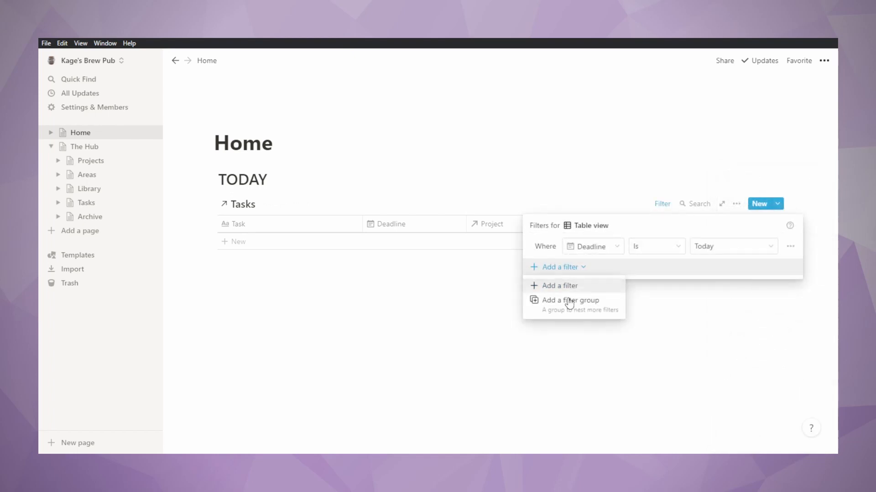
{"action": "left_click", "coordinate": [568, 301]}
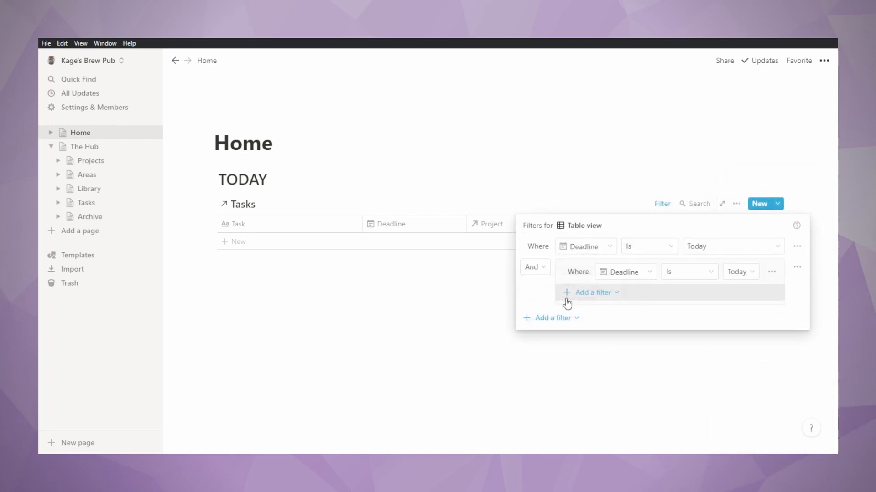
{"action": "left_click", "coordinate": [617, 273]}
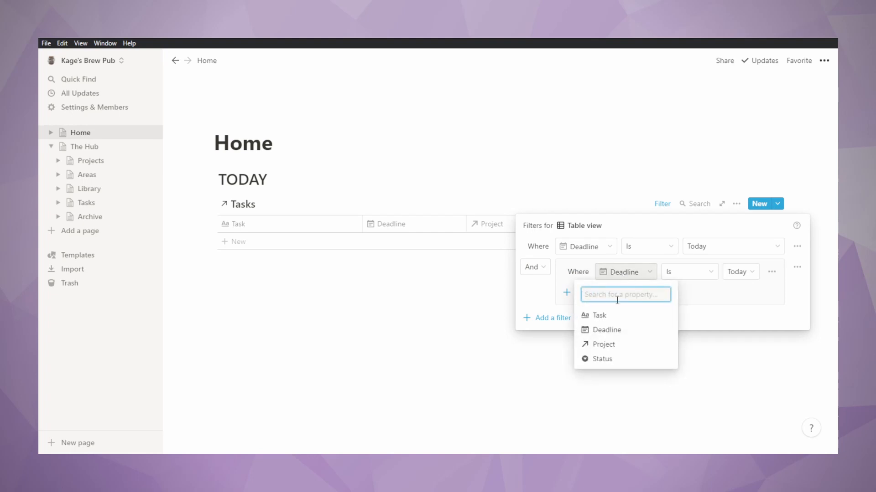
{"action": "left_click", "coordinate": [605, 359]}
{"action": "left_click", "coordinate": [669, 273]}
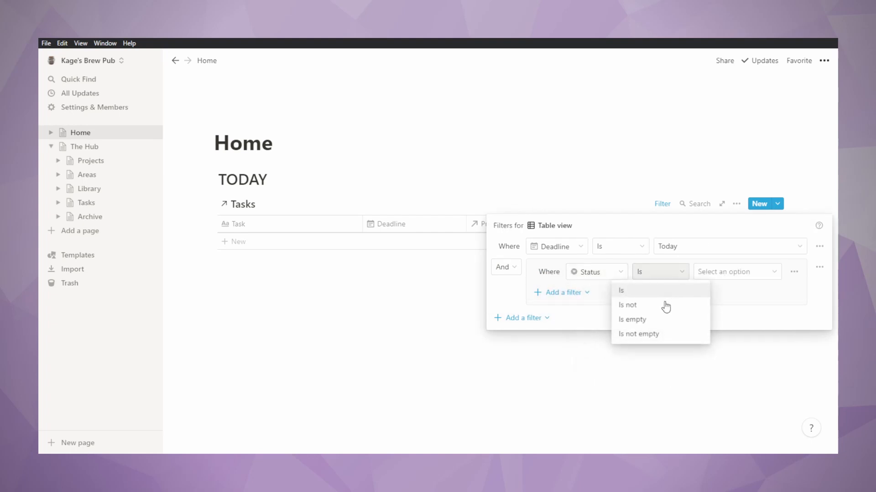
{"action": "left_click", "coordinate": [679, 304]}
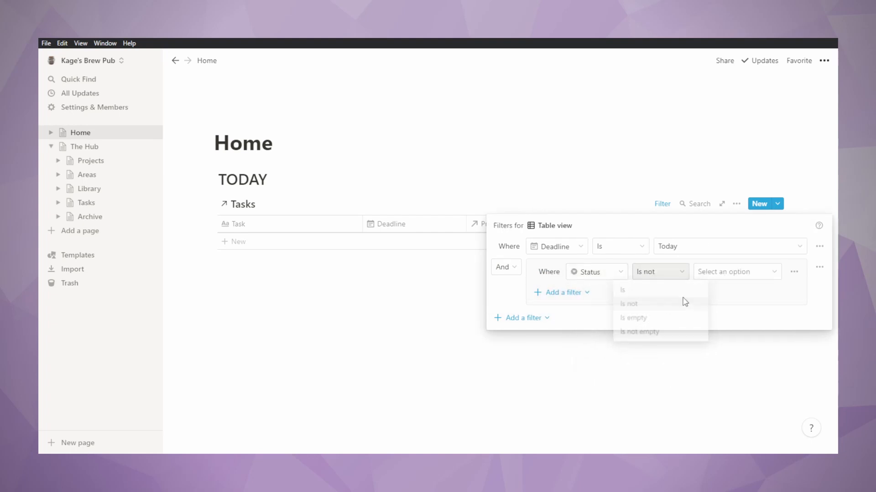
{"action": "left_click", "coordinate": [725, 276]}
{"action": "left_click", "coordinate": [709, 372]}
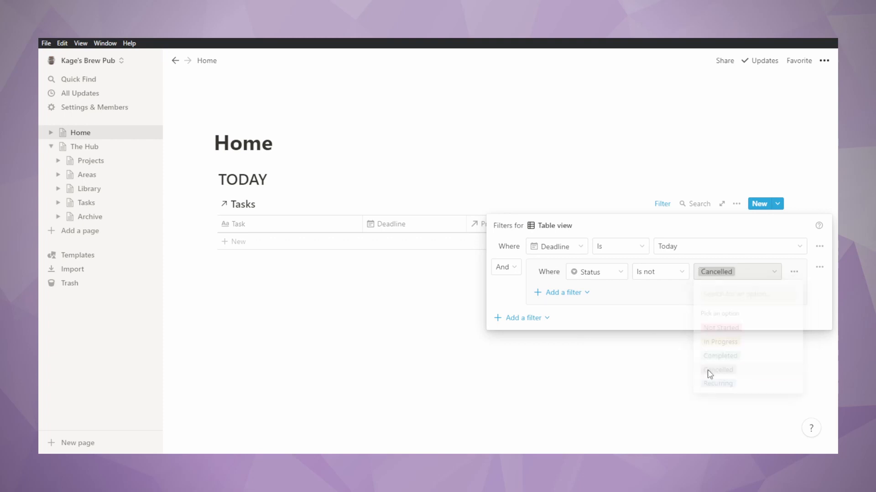
Add a second condition inside the filter group, joined with Or, where Status is not Completed
{"action": "left_click", "coordinate": [570, 294]}
{"action": "left_click", "coordinate": [572, 311]}
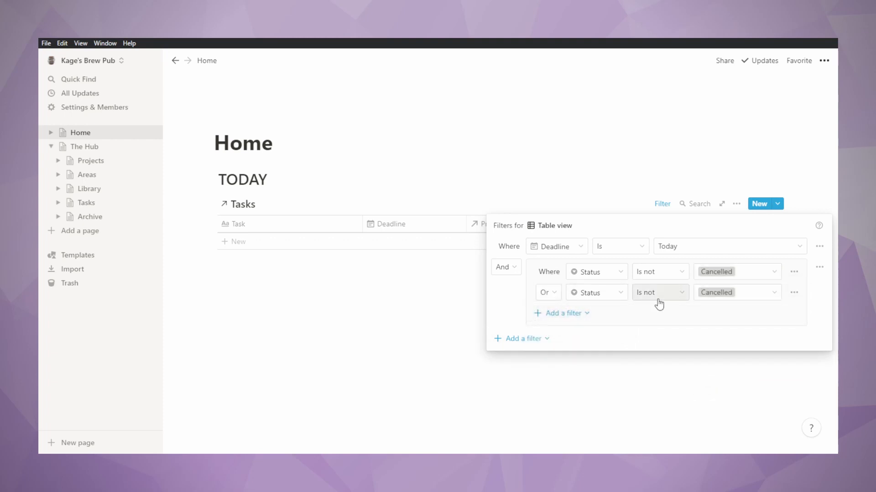
{"action": "left_click", "coordinate": [717, 296]}
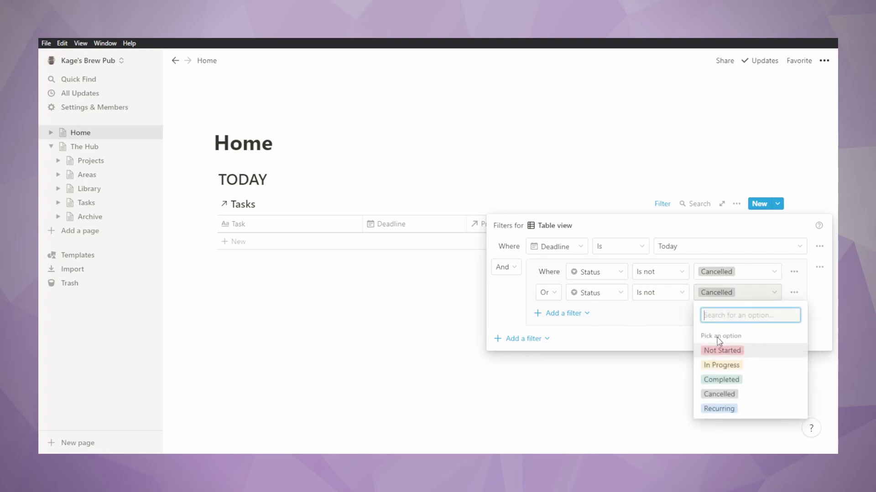
{"action": "left_click", "coordinate": [723, 381]}
{"action": "left_click", "coordinate": [611, 376]}
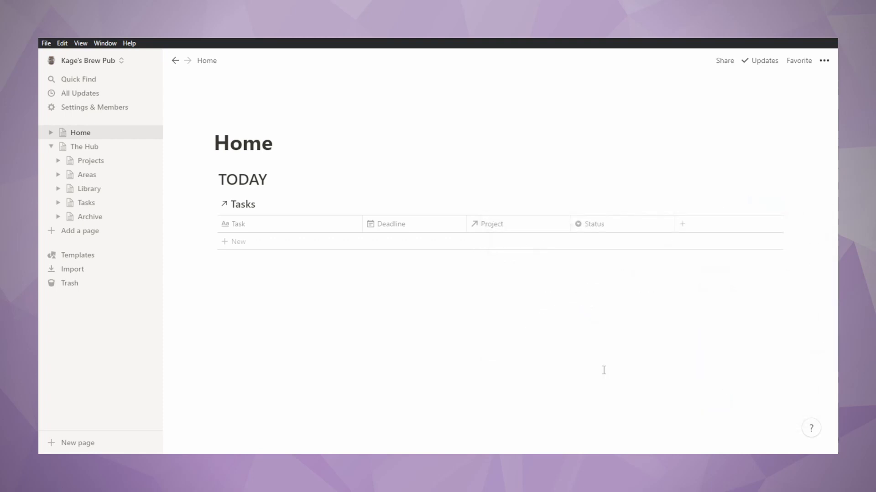
Add a Heading 1 reading THIS WEEK below the linked Tasks table
{"action": "left_click", "coordinate": [312, 288]}
{"action": "type", "text": "/h1"}
{"action": "key", "text": "Return"}
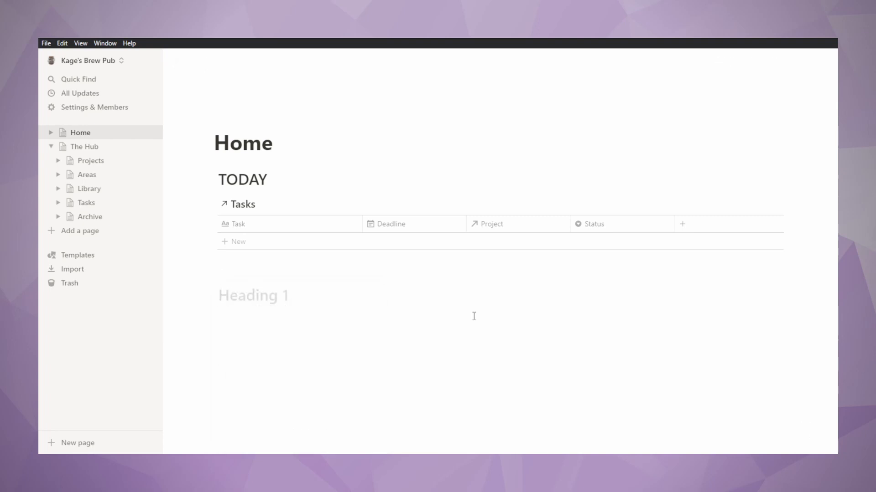
{"action": "type", "text": "THIS WEEK"}
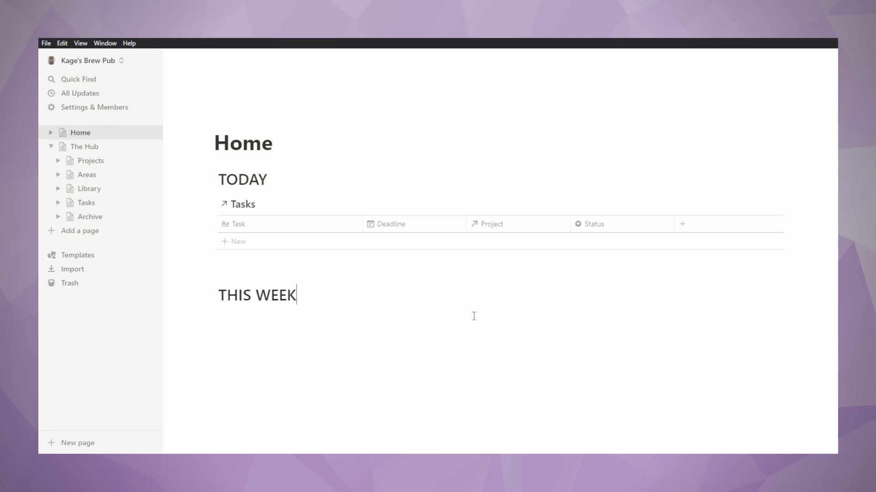
Insert a linked database of Tasks directly below the THIS WEEK heading
{"action": "key", "text": "Return"}
{"action": "type", "text": "/i"}
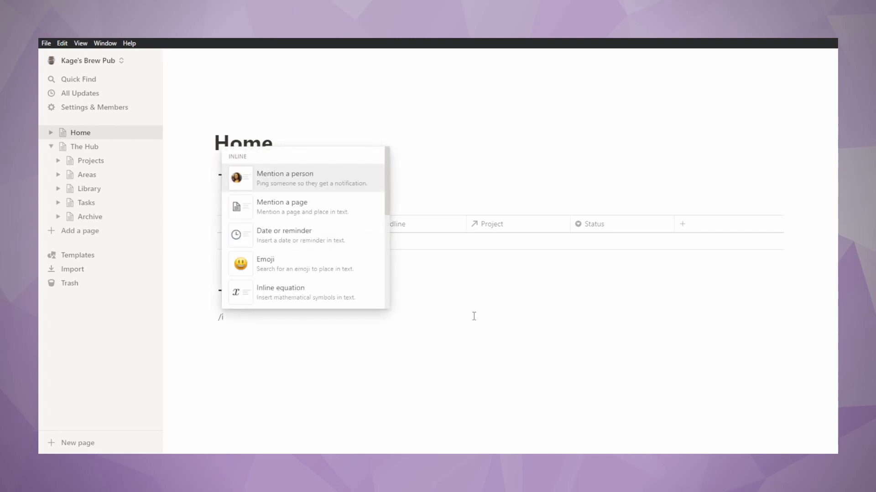
{"action": "type", "text": "ink"}
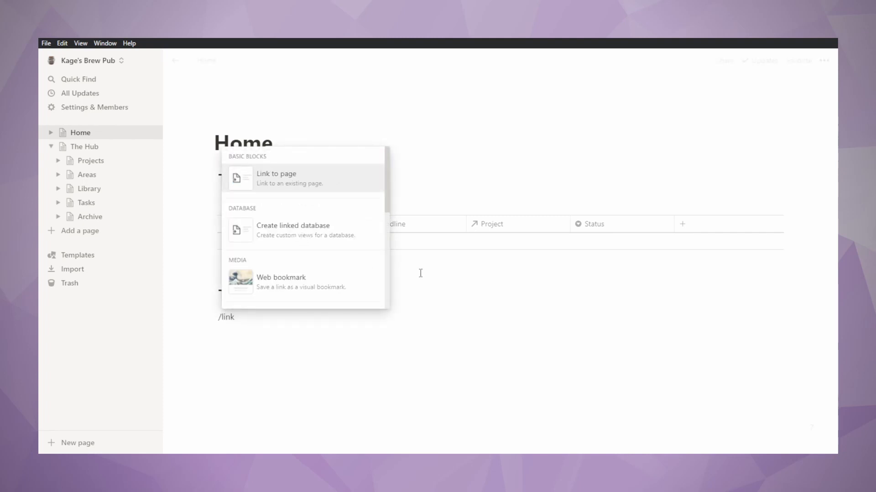
{"action": "left_click", "coordinate": [329, 240]}
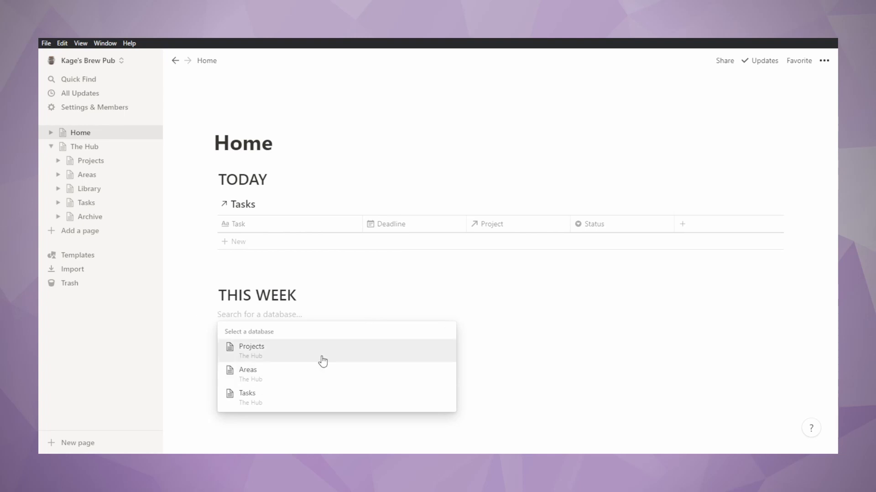
{"action": "left_click", "coordinate": [308, 400]}
{"action": "scroll", "coordinate": [355, 380], "scroll_direction": "down", "scroll_amount": 2}
{"action": "scroll", "coordinate": [355, 380], "scroll_direction": "up", "scroll_amount": 2}
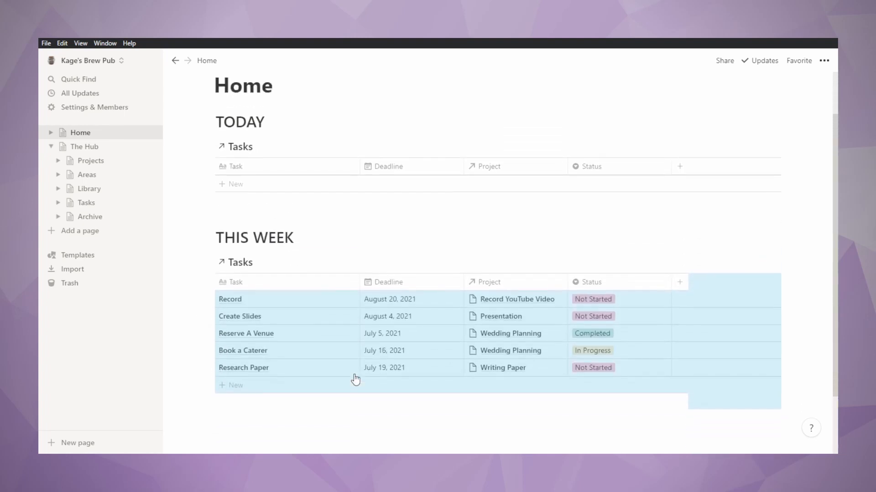
{"action": "left_click", "coordinate": [598, 424]}
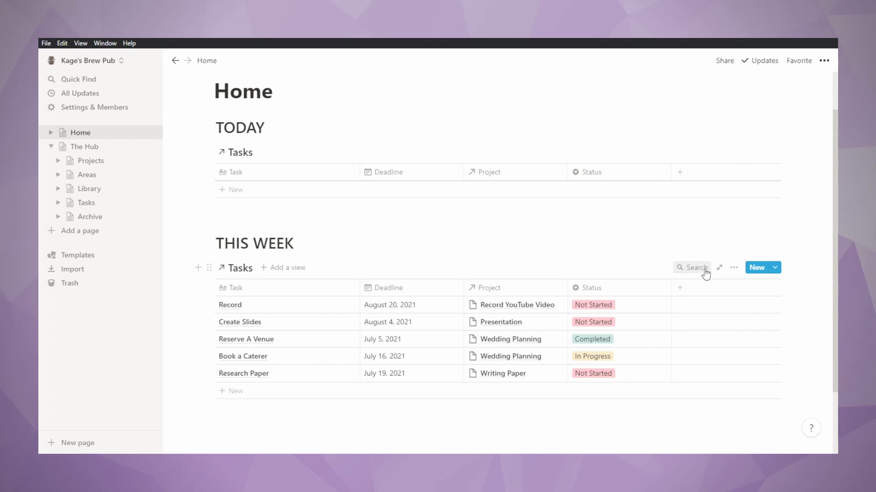
Add a filter group to the linked Tasks table under THIS WEEK where Deadline is after Today
{"action": "left_click", "coordinate": [732, 269]}
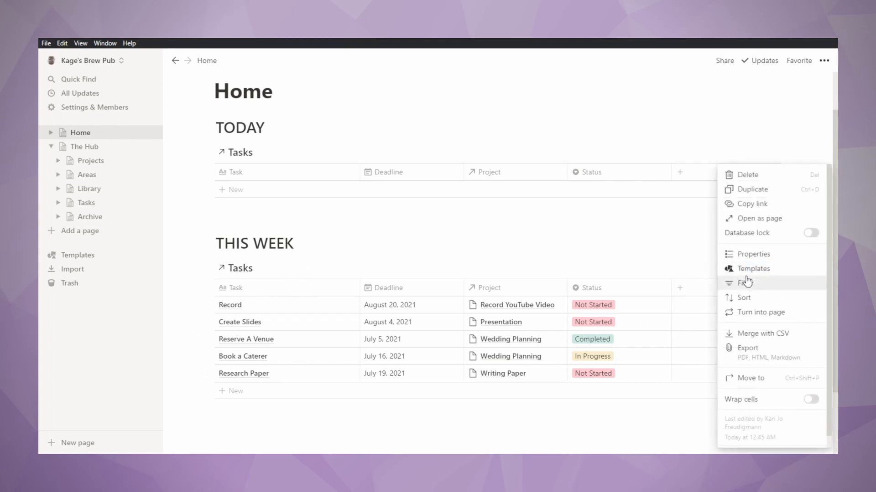
{"action": "left_click", "coordinate": [745, 281]}
{"action": "left_click", "coordinate": [557, 365]}
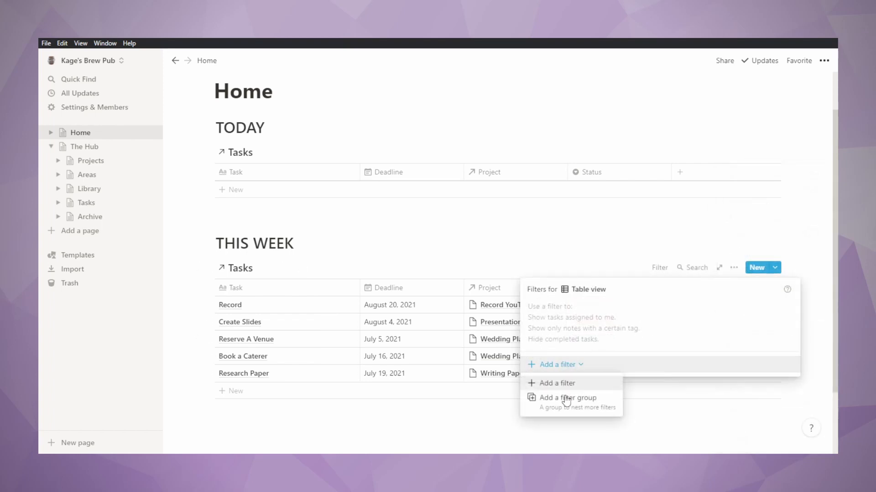
{"action": "left_click", "coordinate": [568, 405]}
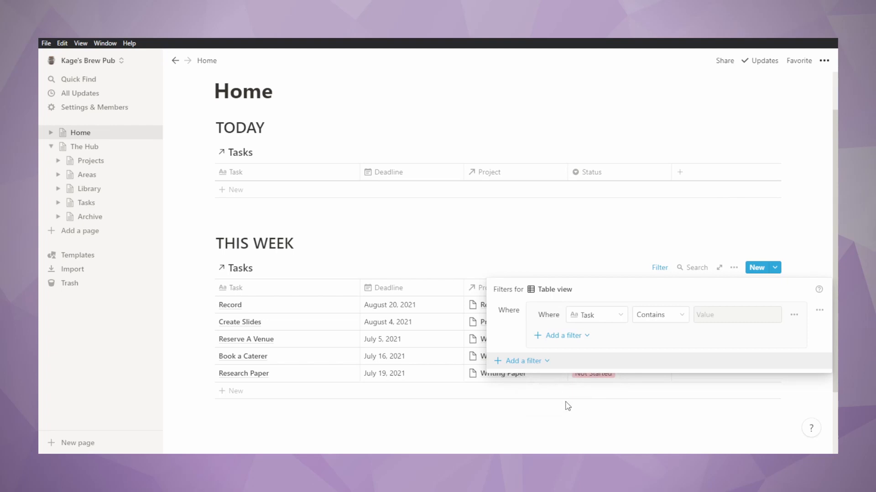
{"action": "left_click", "coordinate": [588, 319]}
{"action": "left_click", "coordinate": [584, 374]}
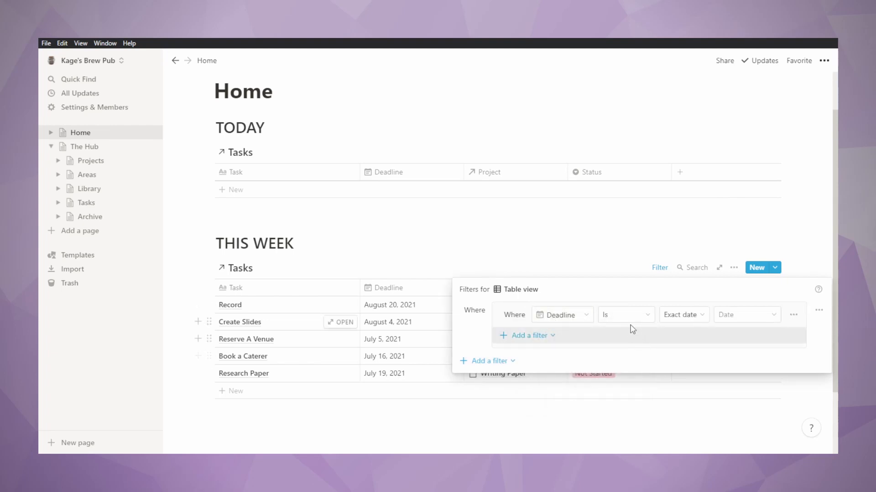
{"action": "left_click", "coordinate": [632, 322]}
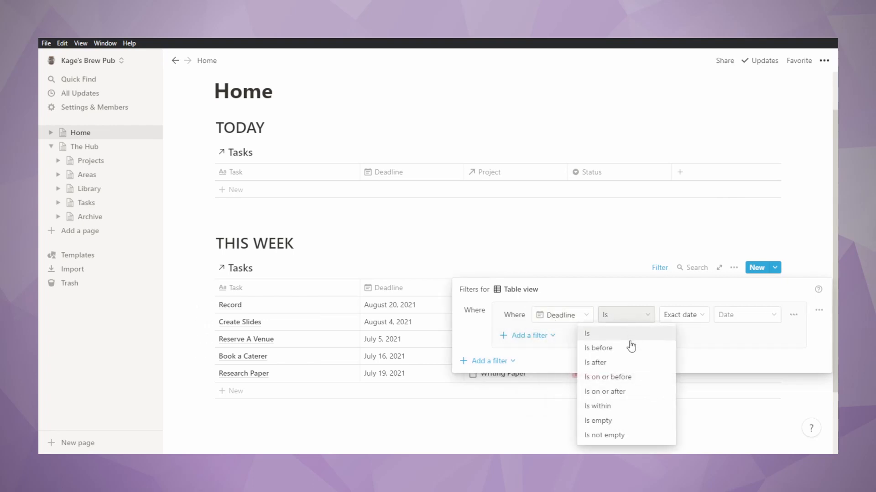
{"action": "left_click", "coordinate": [629, 363]}
{"action": "left_click", "coordinate": [682, 315]}
{"action": "left_click", "coordinate": [678, 338]}
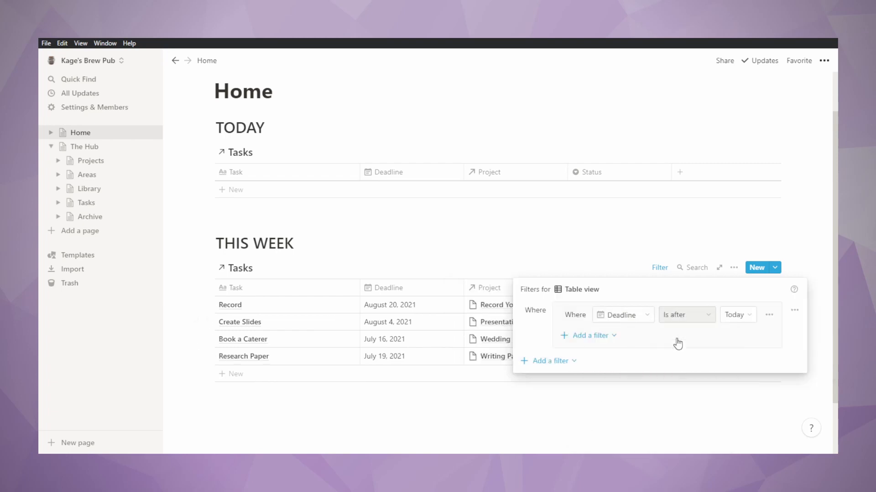
Add a second condition to the Deadline filter group, joined with And, where Deadline is on or before One week from now
{"action": "left_click", "coordinate": [598, 344]}
{"action": "left_click", "coordinate": [597, 357]}
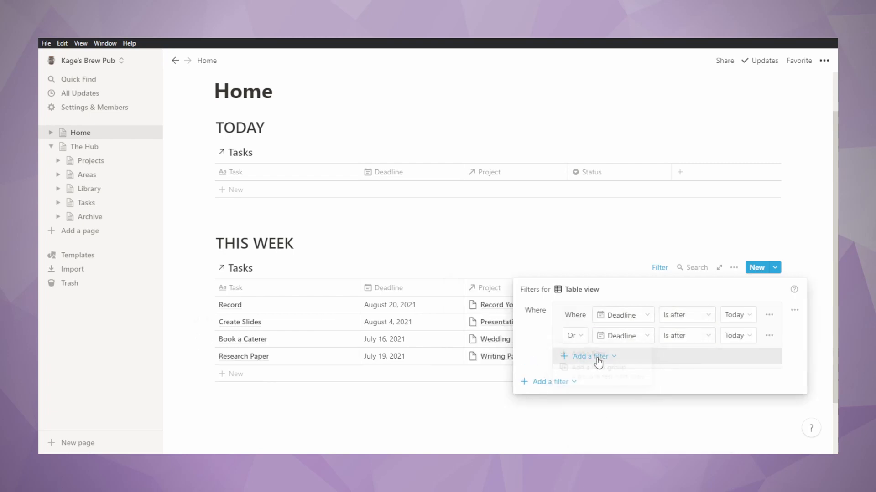
{"action": "left_click", "coordinate": [575, 335]}
{"action": "left_click", "coordinate": [580, 360]}
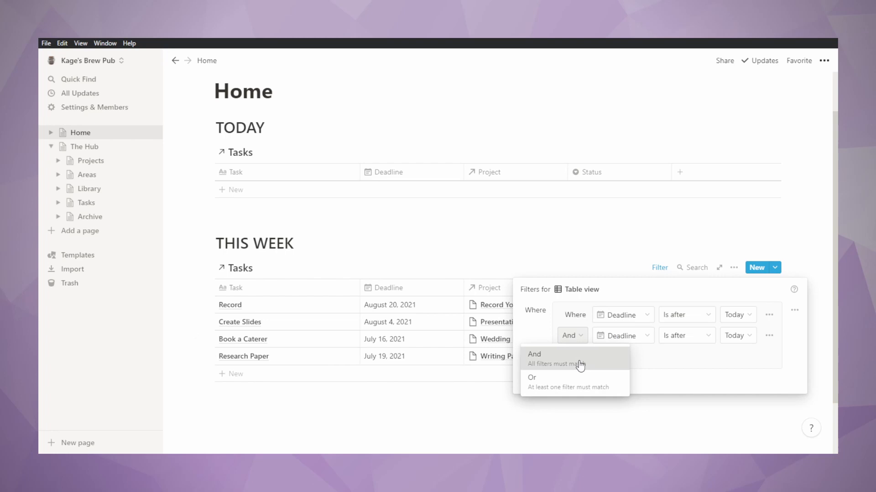
{"action": "left_click", "coordinate": [615, 338]}
{"action": "left_click", "coordinate": [689, 338]}
{"action": "left_click", "coordinate": [690, 337]}
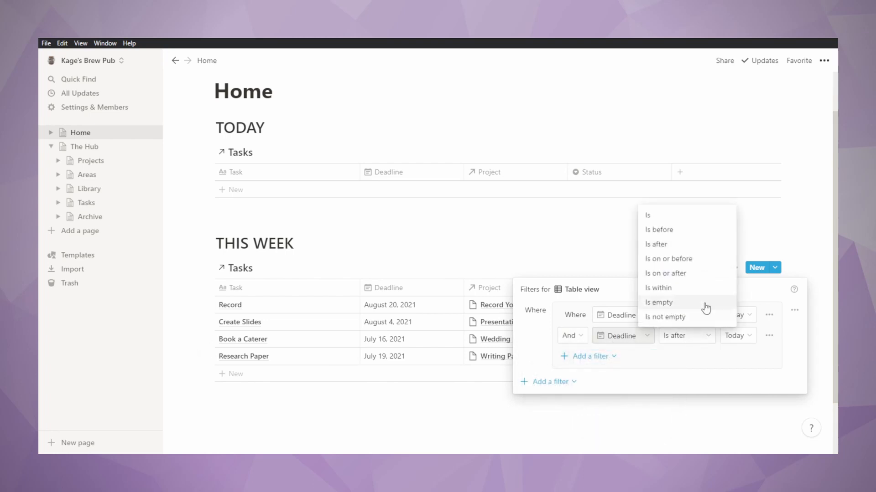
{"action": "left_click", "coordinate": [699, 258]}
{"action": "left_click", "coordinate": [741, 334]}
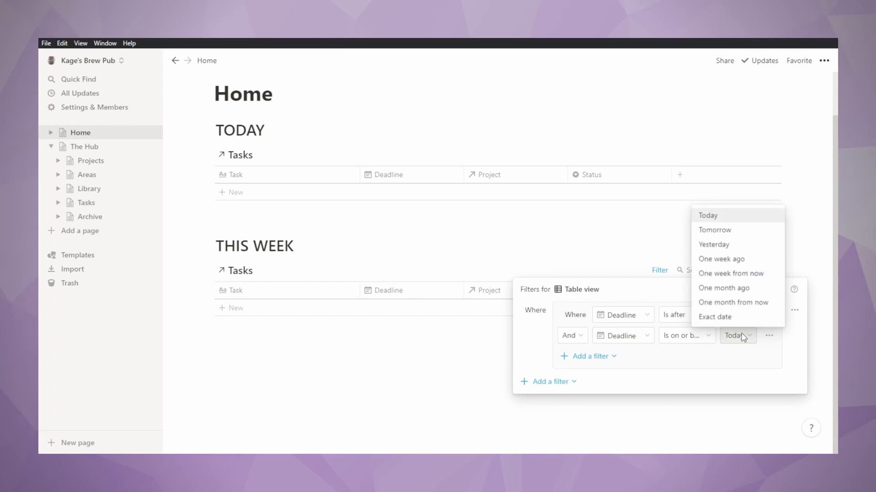
{"action": "left_click", "coordinate": [739, 274]}
Add a second filter group to the THIS WEEK Tasks filter, joined with And, where Status is not Completed
{"action": "left_click", "coordinate": [524, 383]}
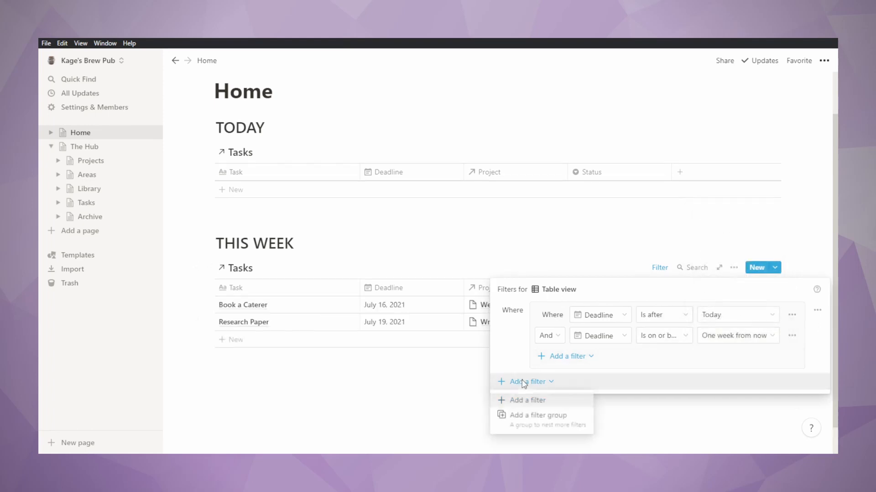
{"action": "left_click", "coordinate": [558, 417]}
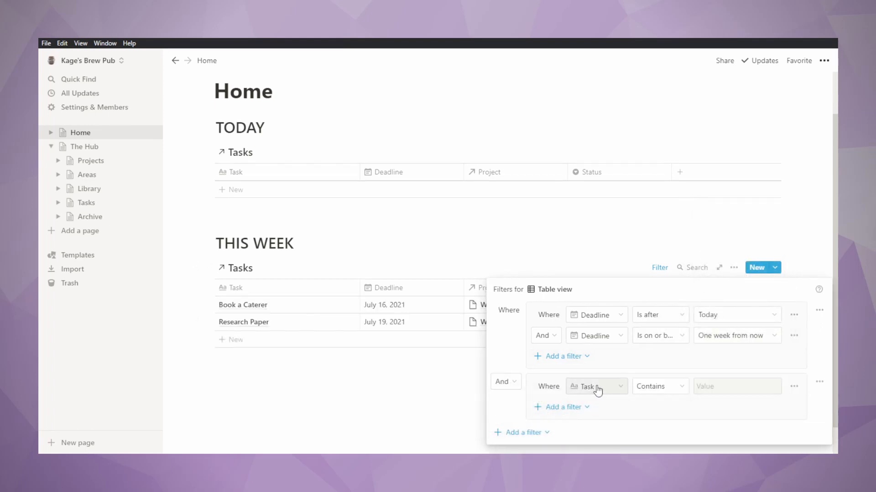
{"action": "left_click", "coordinate": [620, 389]}
{"action": "left_click", "coordinate": [596, 365]}
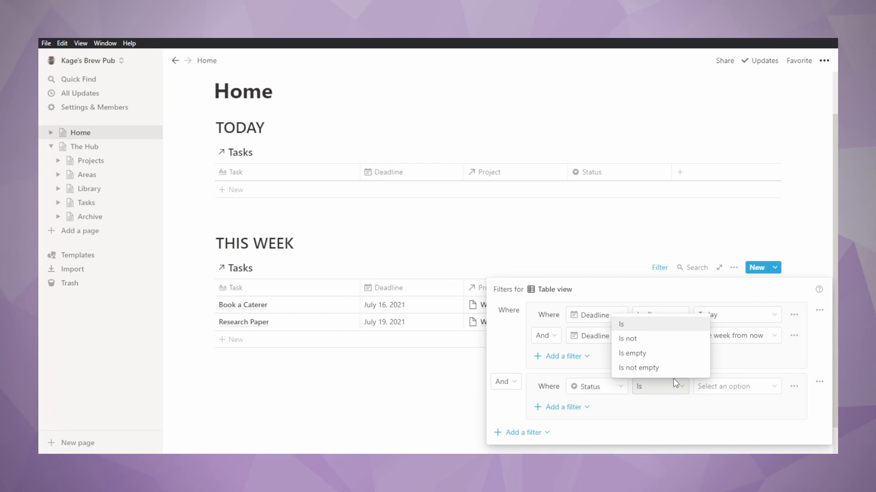
{"action": "left_click", "coordinate": [666, 338]}
{"action": "left_click", "coordinate": [717, 387]}
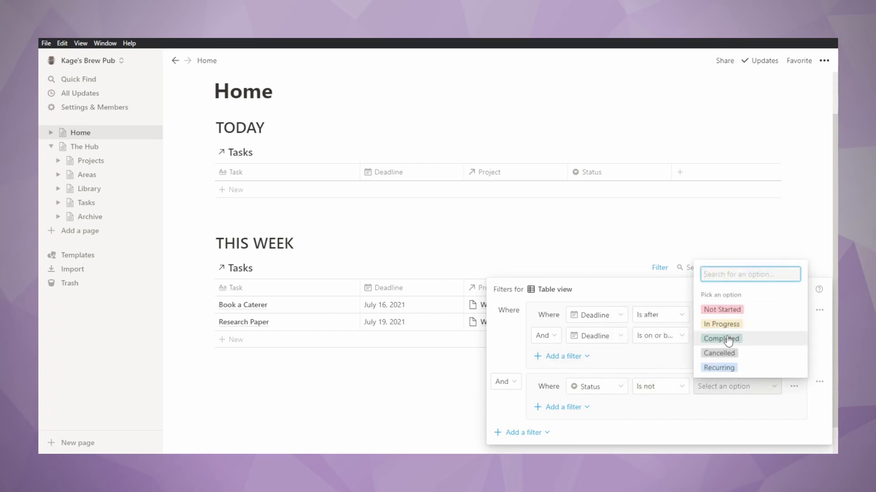
{"action": "left_click", "coordinate": [722, 339]}
Add another condition to the Status filter group, joined with Or, where Status is not Cancelled
{"action": "left_click", "coordinate": [571, 407]}
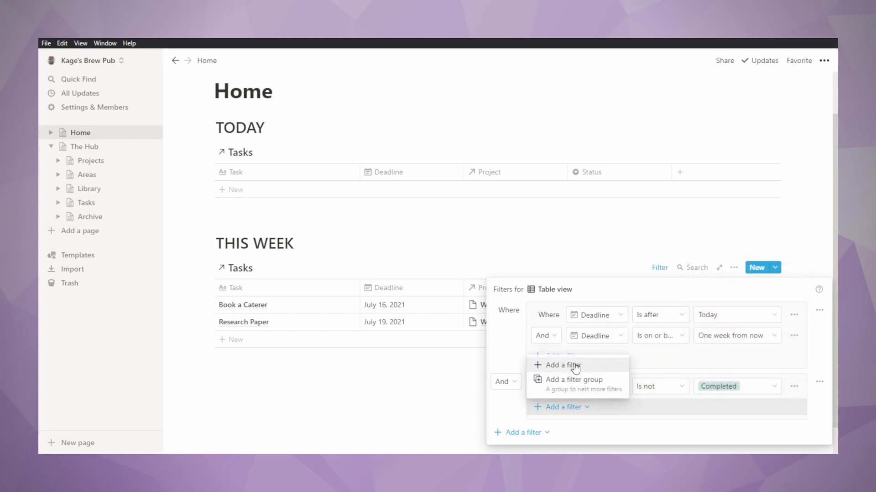
{"action": "left_click", "coordinate": [573, 365]}
{"action": "left_click", "coordinate": [718, 393]}
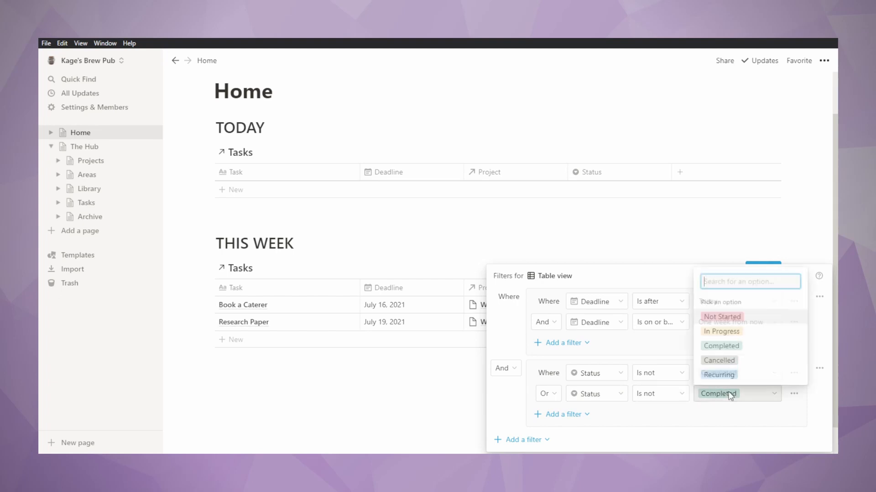
{"action": "left_click", "coordinate": [720, 360]}
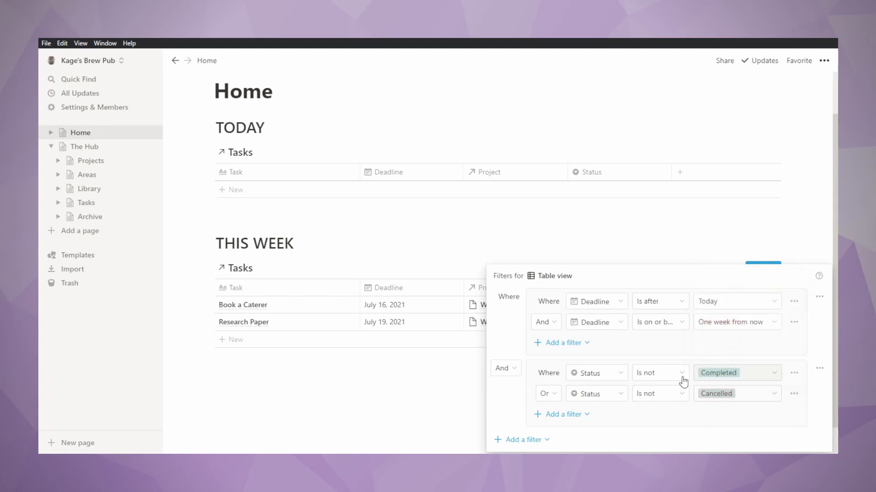
{"action": "left_click", "coordinate": [413, 415]}
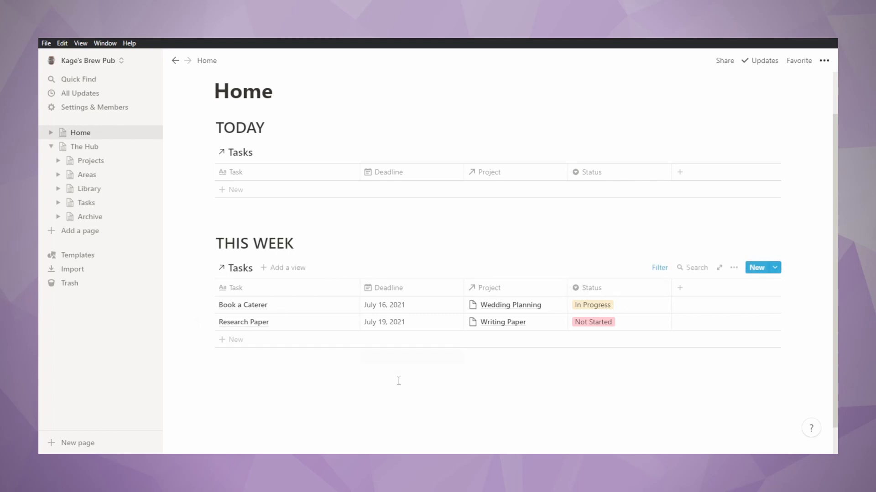
Add a Heading 1 reading OVERDUE below the linked Tasks table under THIS WEEK
{"action": "scroll", "coordinate": [399, 381], "scroll_direction": "down", "scroll_amount": 1}
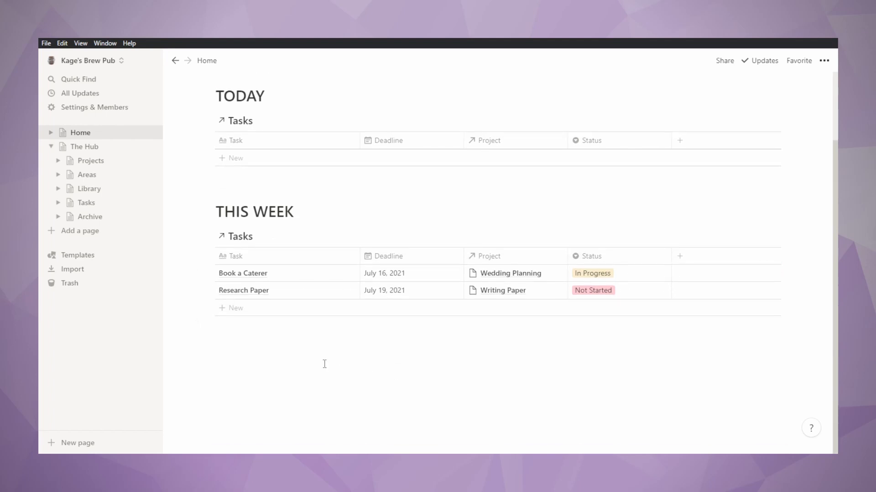
{"action": "left_click", "coordinate": [296, 340]}
{"action": "type", "text": "/h1"}
{"action": "key", "text": "Return"}
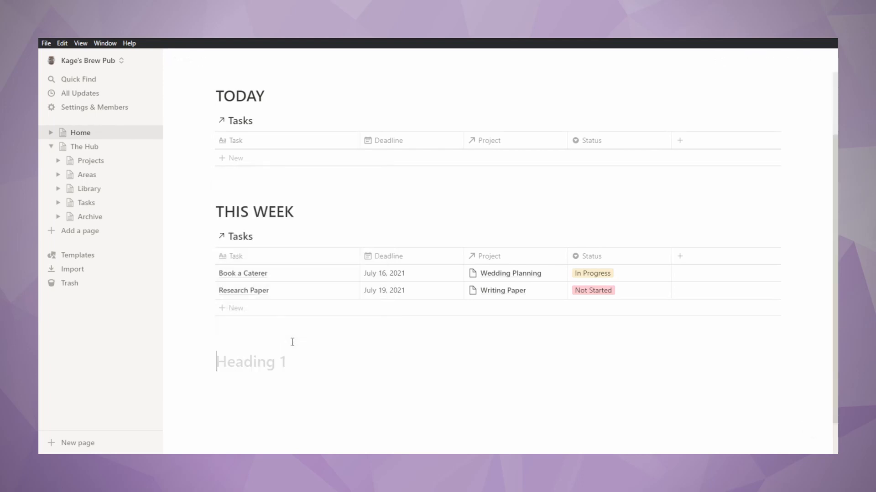
{"action": "type", "text": "OVERDUE"}
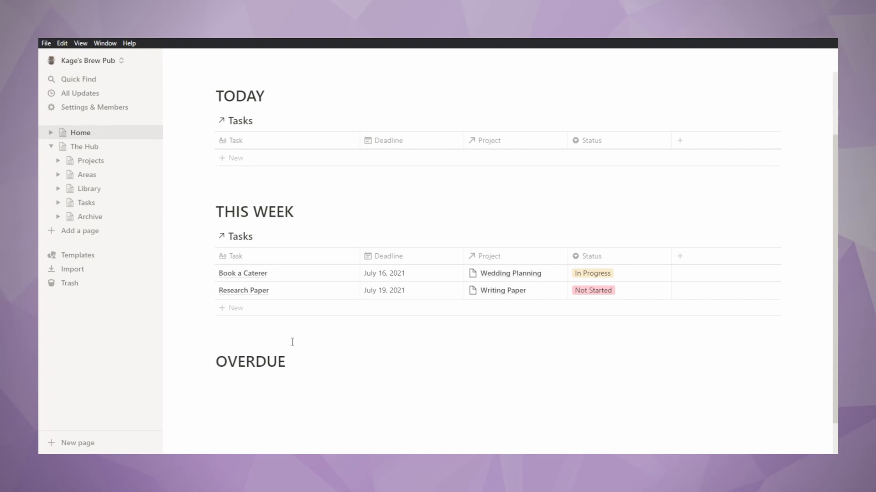
Insert a linked database of Tasks directly below the OVERDUE heading
{"action": "key", "text": "Return"}
{"action": "type", "text": "/"}
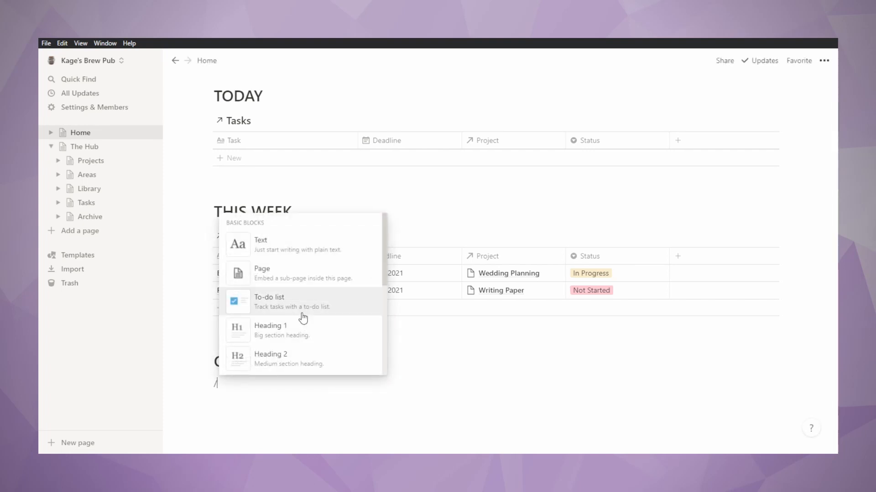
{"action": "type", "text": "link"}
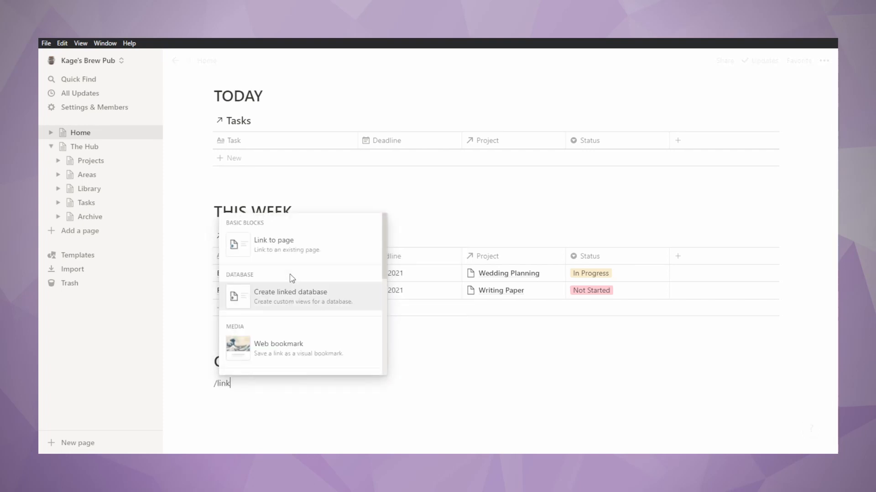
{"action": "left_click", "coordinate": [313, 297]}
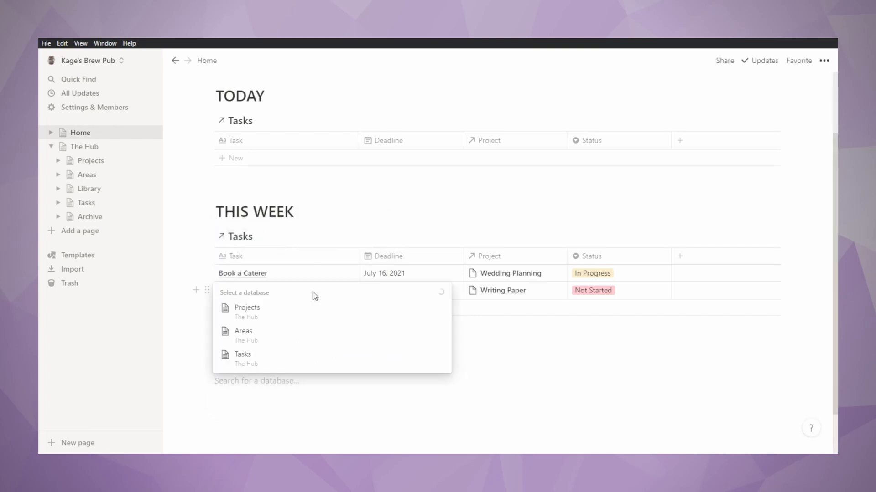
{"action": "left_click", "coordinate": [326, 355]}
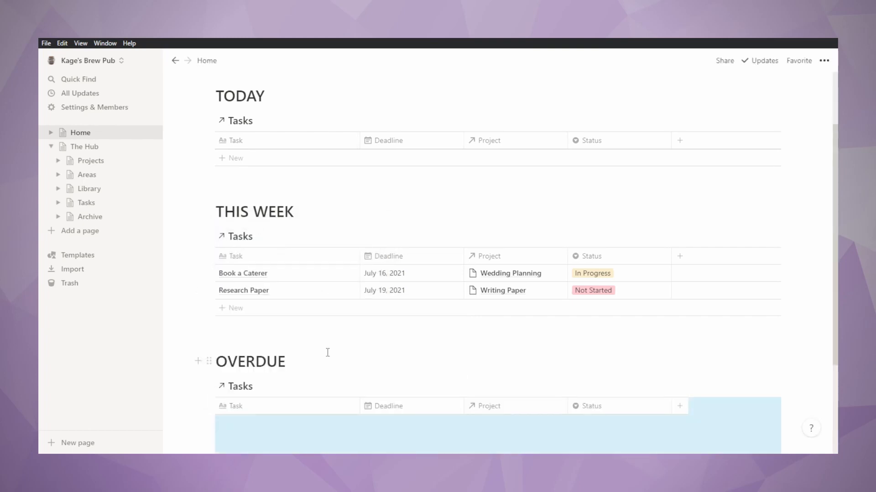
Filter the linked Tasks table under OVERDUE to show tasks where Deadline is before Today
{"action": "scroll", "coordinate": [433, 389], "scroll_direction": "down", "scroll_amount": 3}
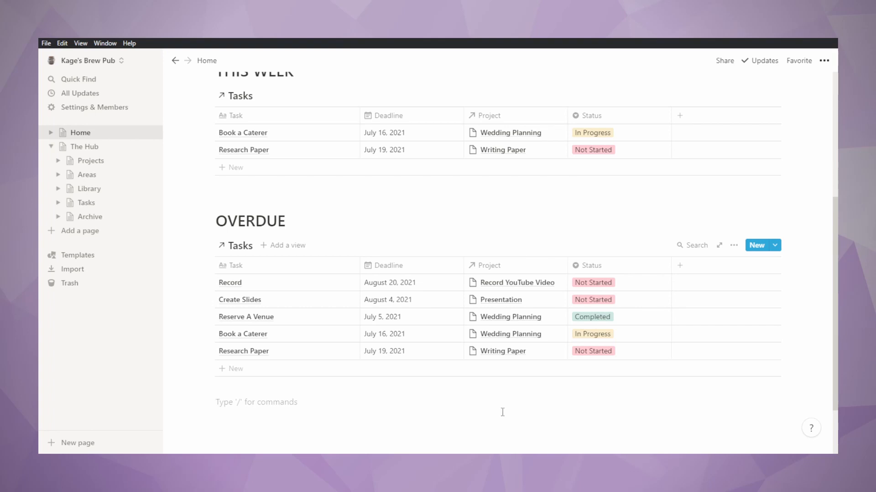
{"action": "left_click", "coordinate": [735, 246]}
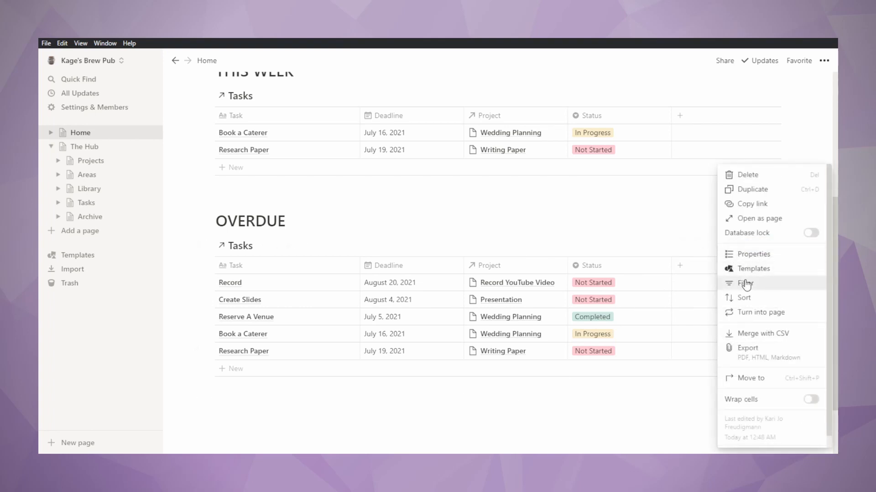
{"action": "left_click", "coordinate": [727, 283]}
{"action": "left_click", "coordinate": [568, 342]}
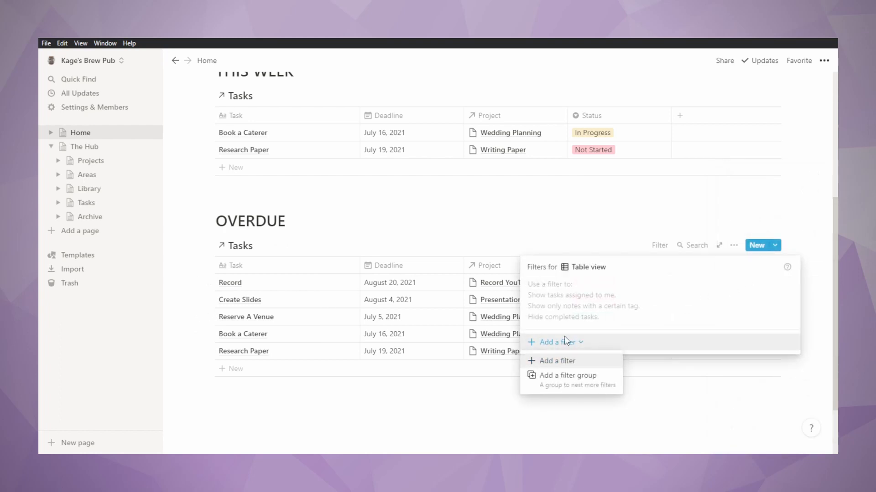
{"action": "left_click", "coordinate": [565, 360]}
{"action": "left_click", "coordinate": [578, 289]}
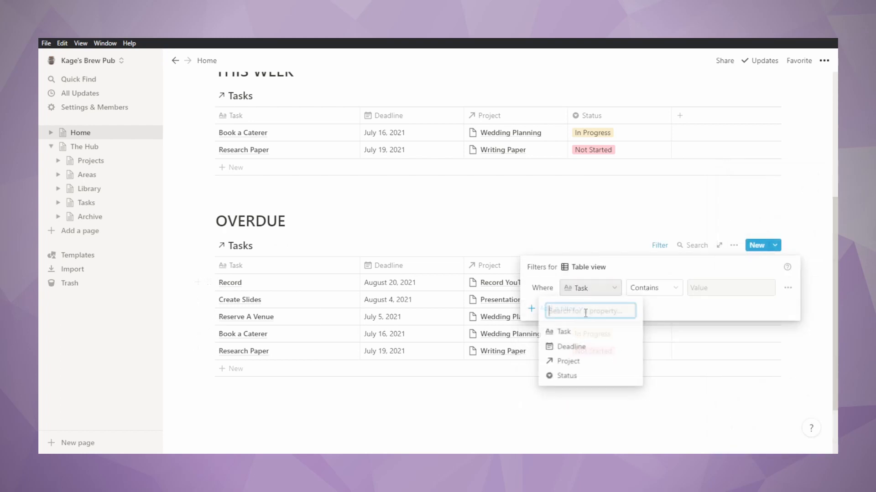
{"action": "left_click", "coordinate": [581, 346]}
{"action": "left_click", "coordinate": [633, 289]}
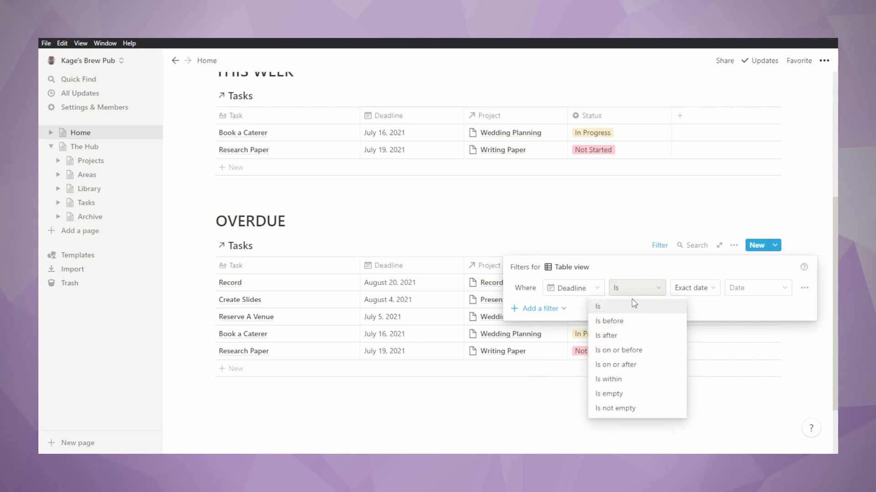
{"action": "left_click", "coordinate": [632, 322]}
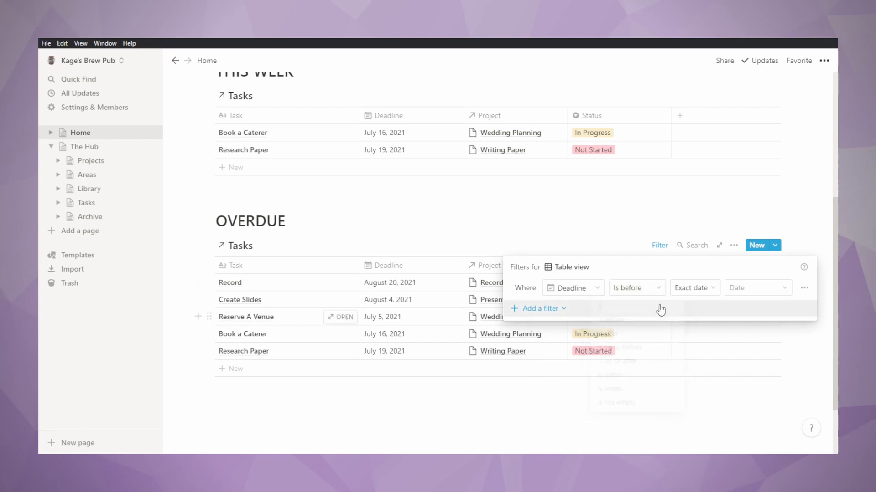
{"action": "left_click", "coordinate": [687, 289]}
{"action": "left_click", "coordinate": [684, 307]}
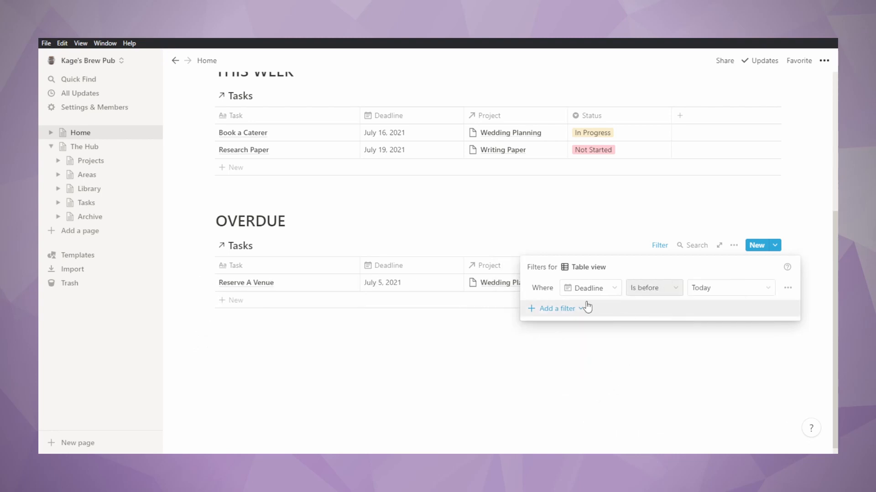
Add a filter group to the OVERDUE Tasks filter, joined with And, where Status is not Completed
{"action": "left_click", "coordinate": [556, 309]}
{"action": "left_click", "coordinate": [565, 339]}
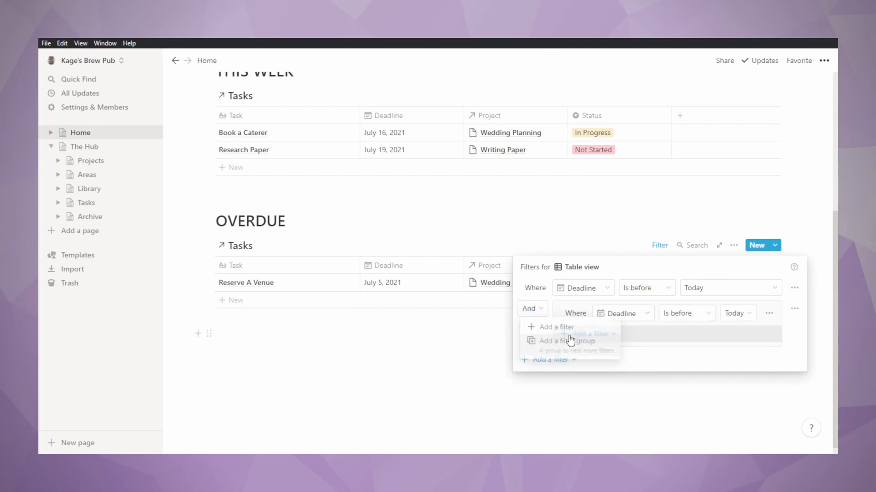
{"action": "left_click", "coordinate": [611, 322]}
{"action": "left_click", "coordinate": [614, 400]}
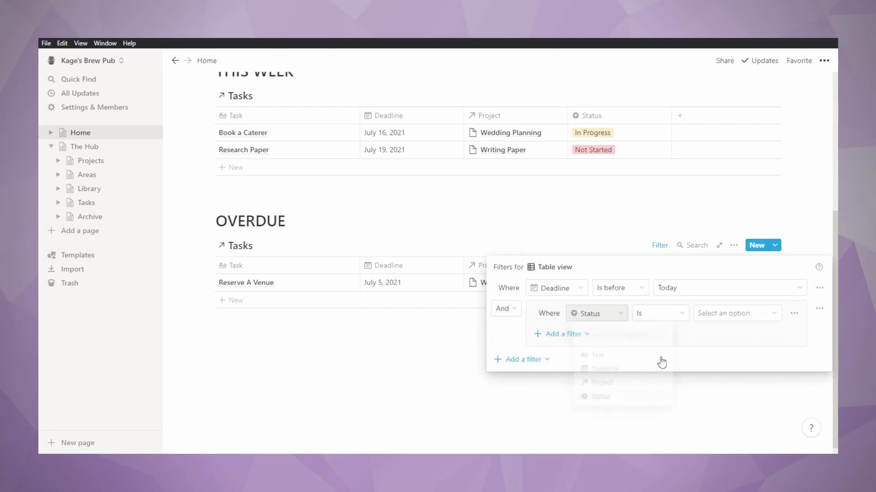
{"action": "left_click", "coordinate": [655, 319]}
{"action": "left_click", "coordinate": [651, 347]}
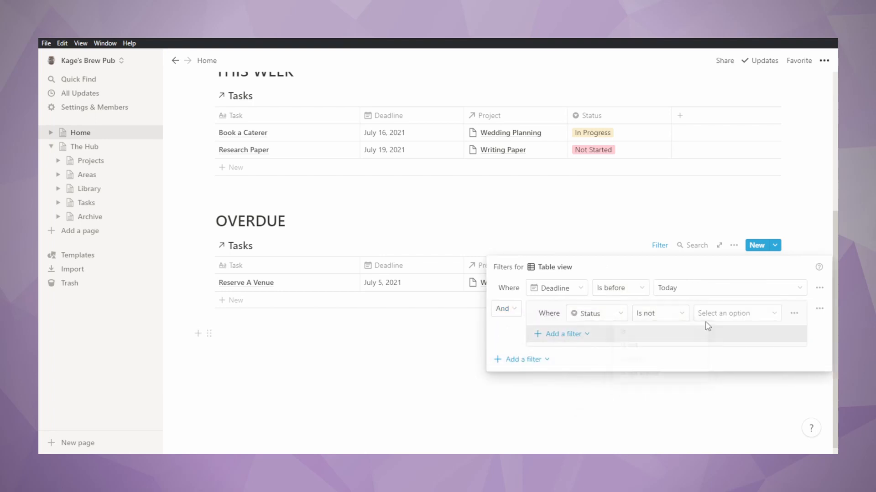
{"action": "left_click", "coordinate": [709, 319]}
{"action": "left_click", "coordinate": [721, 400]}
{"action": "key", "text": "Escape"}
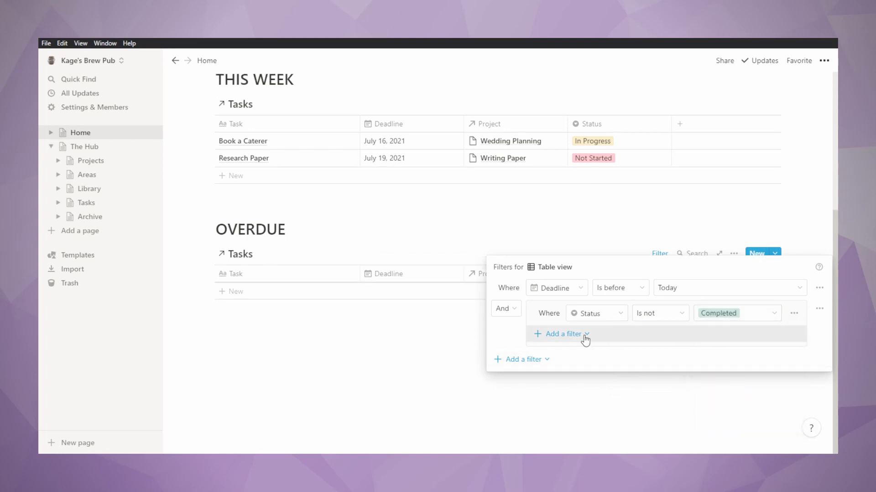
Add a second condition to the OVERDUE Status filter group, joined with Or, where Status is not Cancelled
{"action": "left_click", "coordinate": [582, 336]}
{"action": "left_click", "coordinate": [611, 353]}
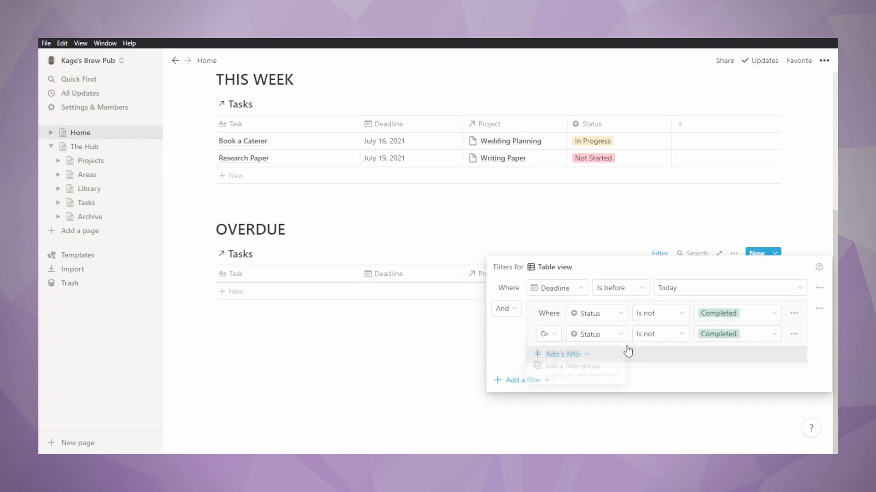
{"action": "left_click", "coordinate": [717, 336]}
{"action": "left_click", "coordinate": [722, 302]}
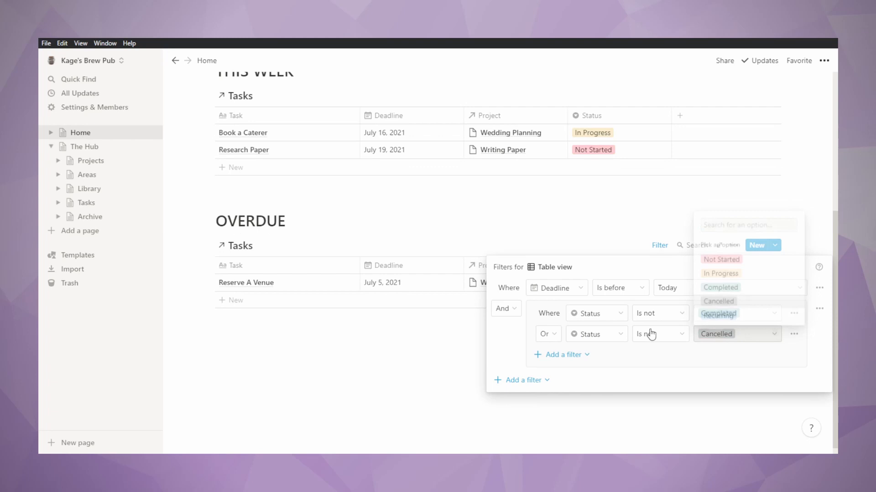
{"action": "left_click", "coordinate": [418, 377]}
Change the operator between the two Status conditions in the OVERDUE Tasks filter to And
{"action": "scroll", "coordinate": [384, 385], "scroll_direction": "up", "scroll_amount": 1}
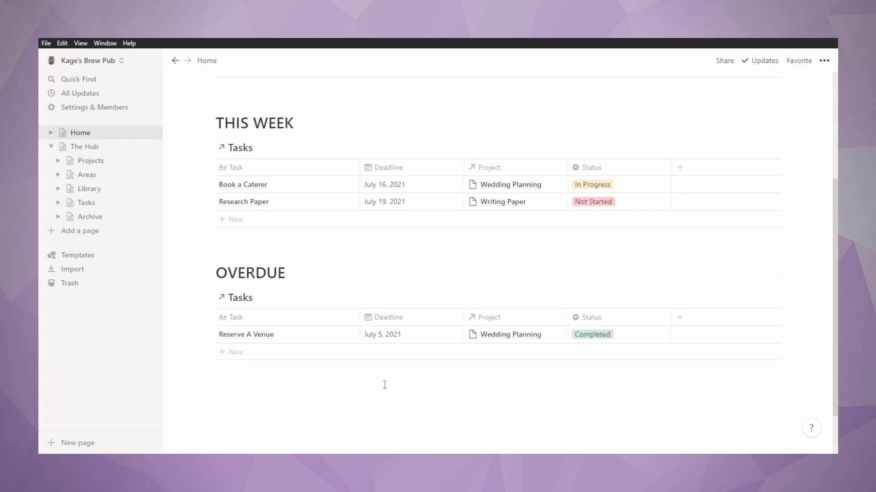
{"action": "scroll", "coordinate": [384, 384], "scroll_direction": "down", "scroll_amount": 2}
{"action": "scroll", "coordinate": [384, 384], "scroll_direction": "up", "scroll_amount": 2}
{"action": "scroll", "coordinate": [385, 385], "scroll_direction": "down", "scroll_amount": 2}
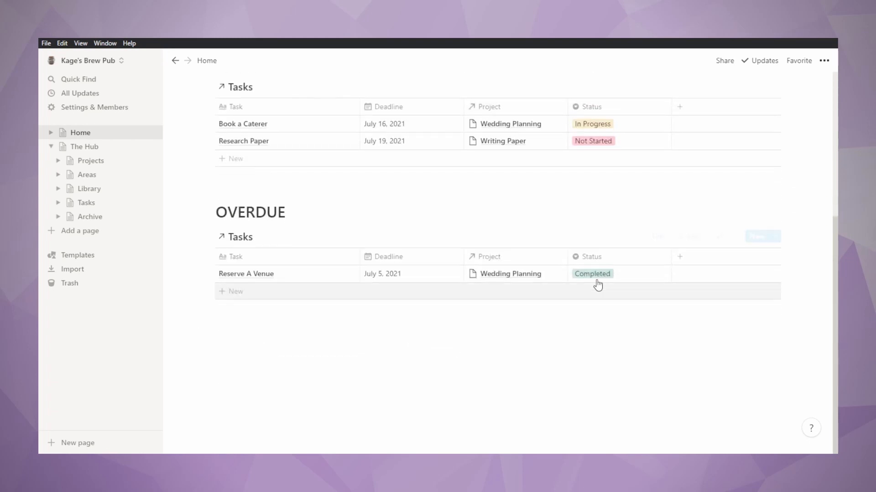
{"action": "left_click", "coordinate": [659, 236]}
{"action": "left_click", "coordinate": [547, 326]}
{"action": "left_click", "coordinate": [520, 345]}
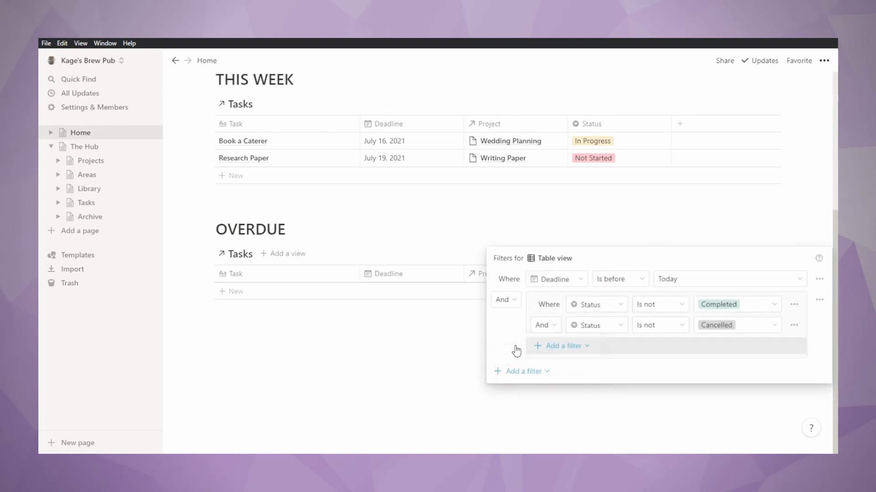
{"action": "left_click", "coordinate": [409, 353]}
Add a Heading 1 reading PROJECT TIMELINE below the linked Tasks table under OVERDUE
{"action": "scroll", "coordinate": [385, 351], "scroll_direction": "up", "scroll_amount": 5}
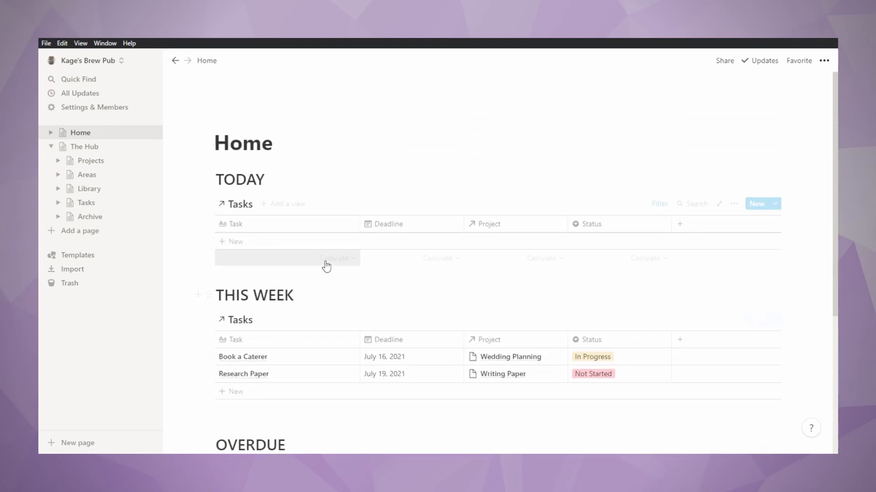
{"action": "scroll", "coordinate": [260, 254], "scroll_direction": "down", "scroll_amount": 5}
{"action": "left_click", "coordinate": [249, 352]}
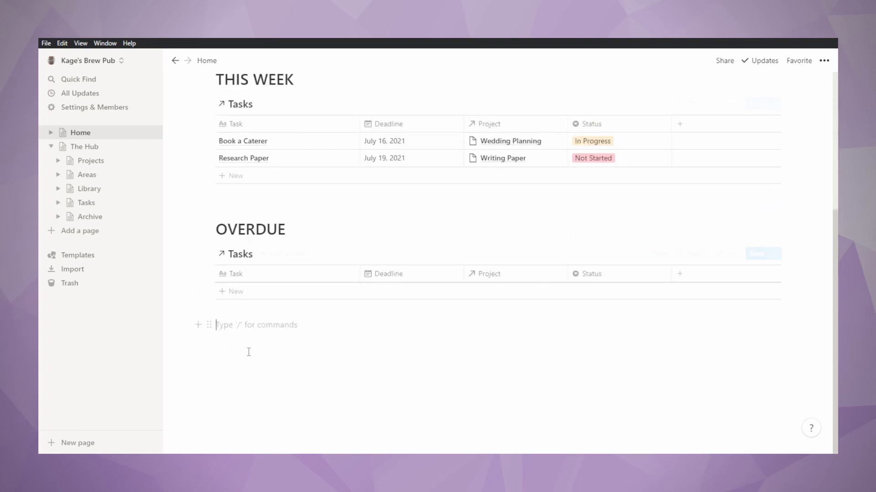
{"action": "scroll", "coordinate": [235, 209], "scroll_direction": "up", "scroll_amount": 5}
{"action": "scroll", "coordinate": [254, 294], "scroll_direction": "down", "scroll_amount": 5}
{"action": "type", "text": "/h1"}
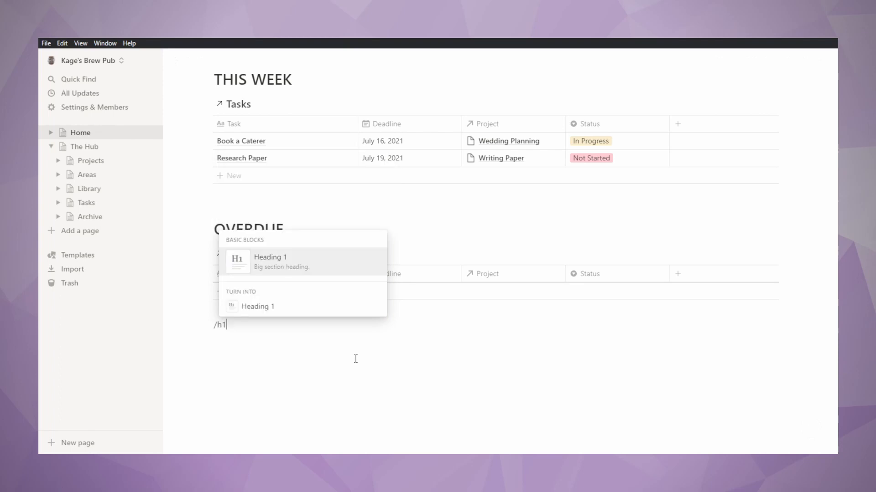
{"action": "key", "text": "Return"}
{"action": "type", "text": "P"}
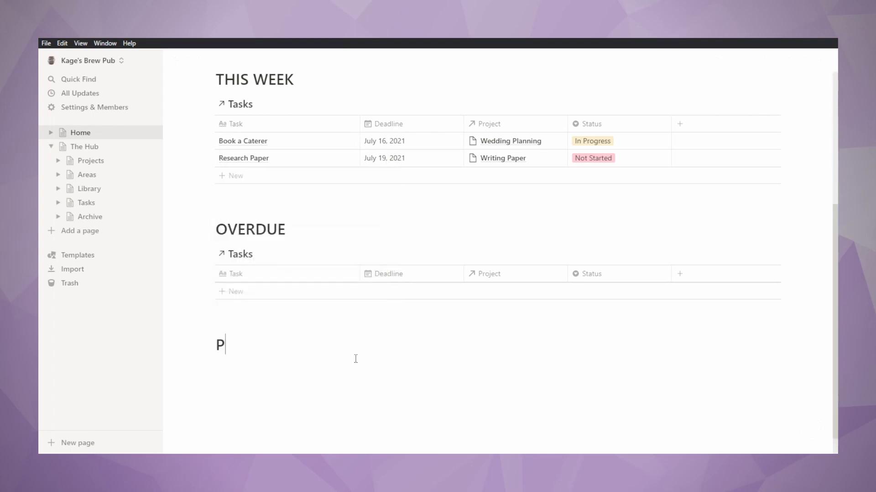
{"action": "type", "text": "ROJECT t"}
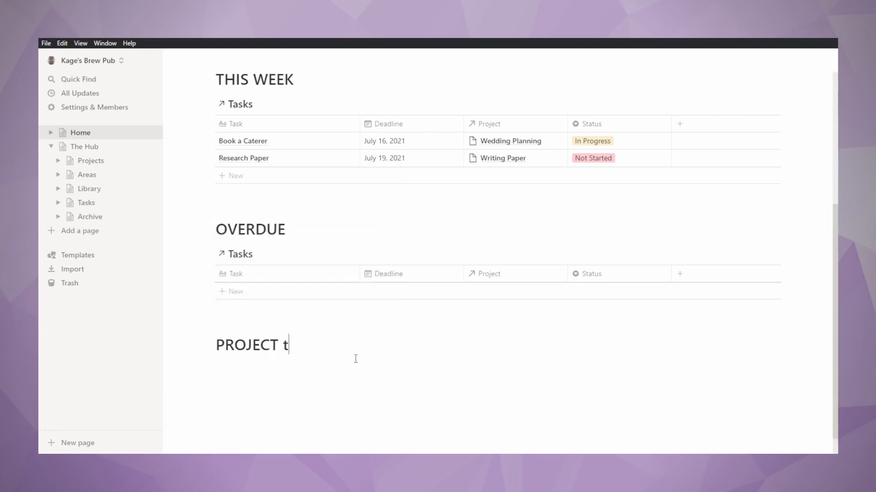
{"action": "type", "text": "IME"}
{"action": "key", "text": "BackSpace"}
{"action": "key", "text": "BackSpace"}
{"action": "key", "text": "BackSpace"}
{"action": "key", "text": "BackSpace"}
{"action": "type", "text": "TIMELIN"}
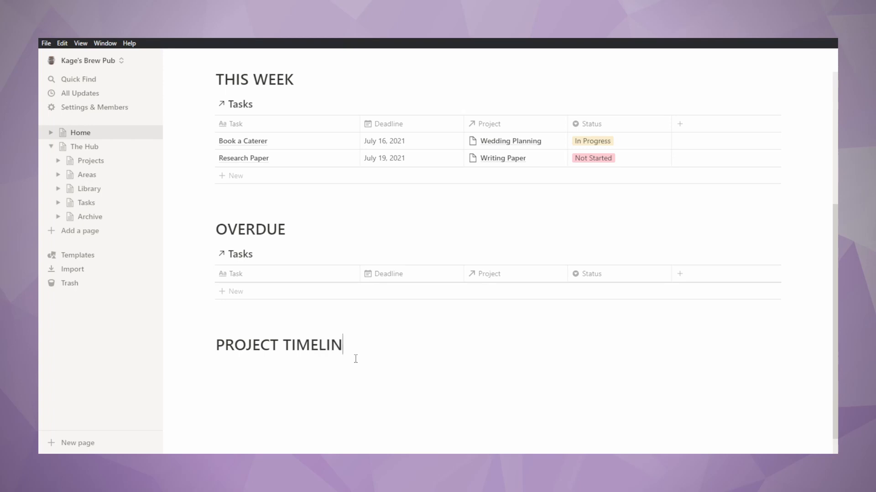
{"action": "type", "text": "E"}
{"action": "key", "text": "Return"}
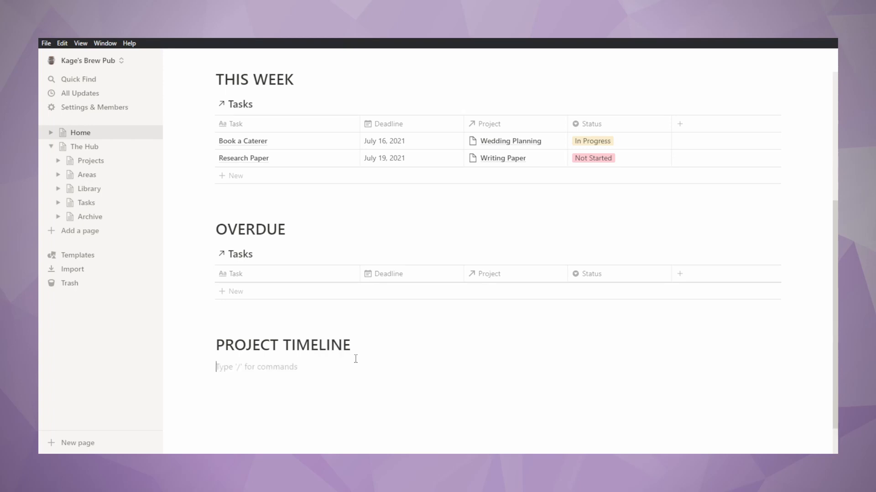
Insert a linked database of Projects directly below the PROJECT TIMELINE heading
{"action": "type", "text": "/link"}
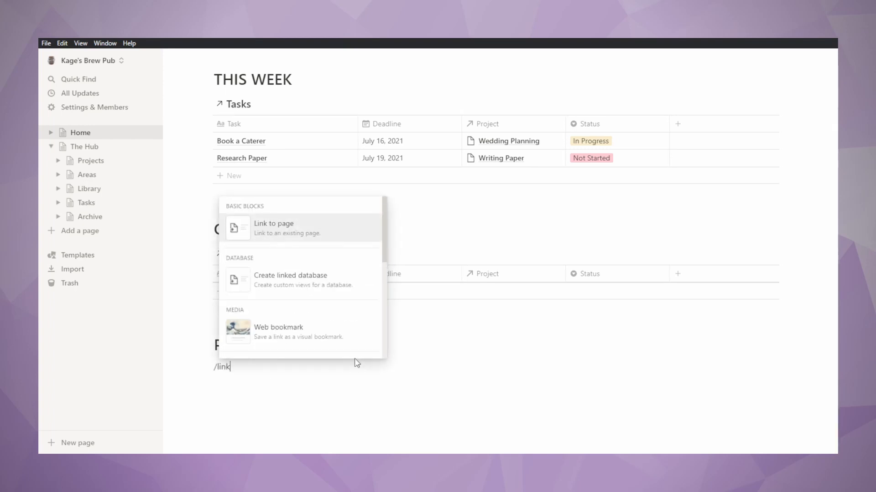
{"action": "left_click", "coordinate": [325, 280]}
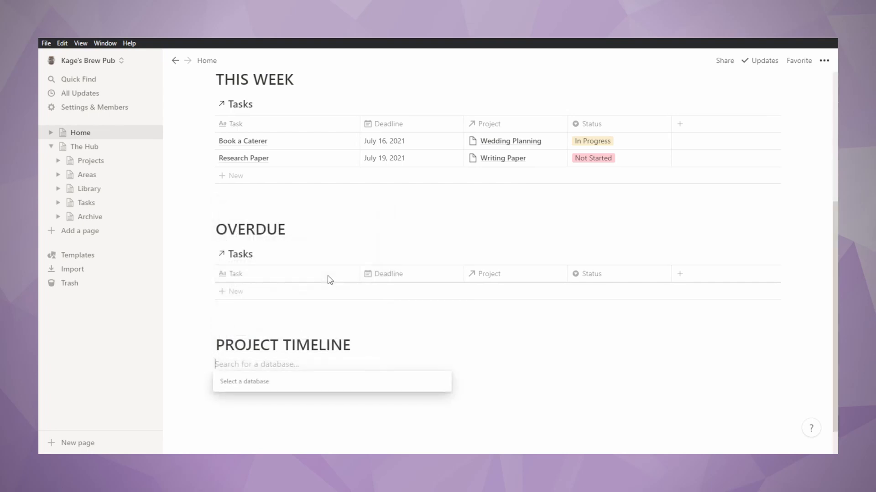
{"action": "left_click", "coordinate": [334, 295]}
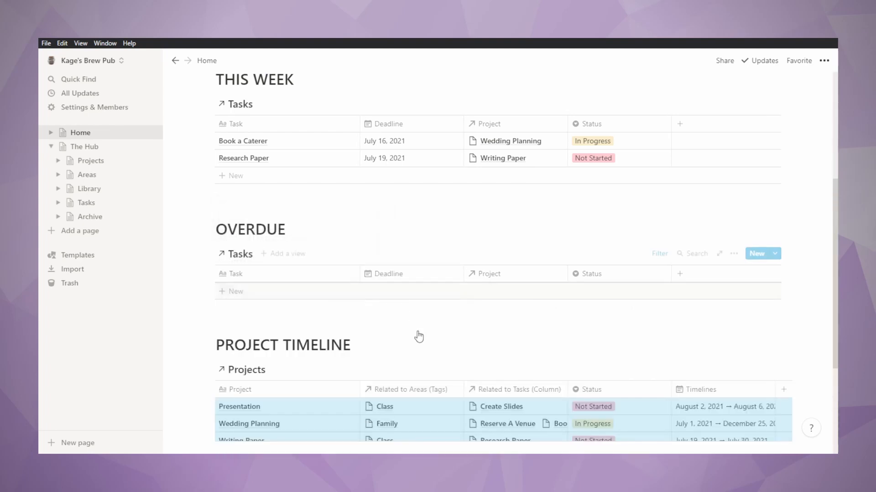
Add a filter group to the linked Projects table under PROJECT TIMELINE
{"action": "scroll", "coordinate": [456, 365], "scroll_direction": "down", "scroll_amount": 1}
{"action": "scroll", "coordinate": [481, 377], "scroll_direction": "down", "scroll_amount": 3}
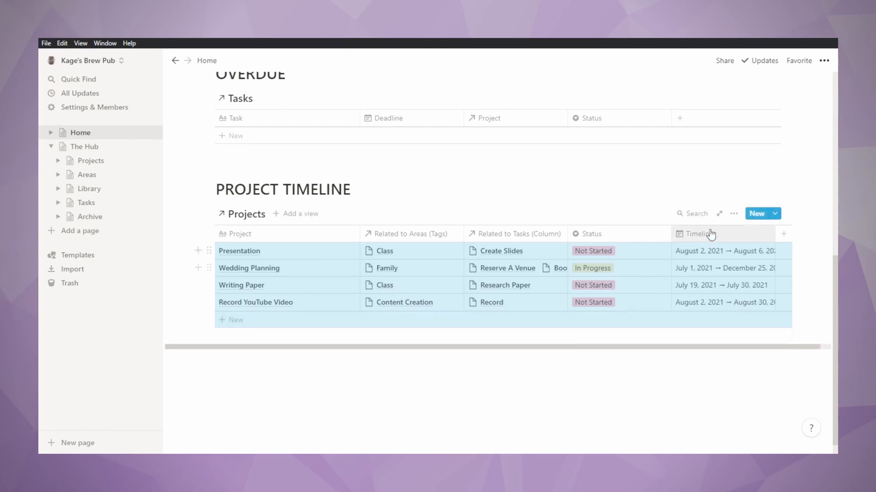
{"action": "left_click", "coordinate": [733, 213]}
{"action": "left_click", "coordinate": [743, 283]}
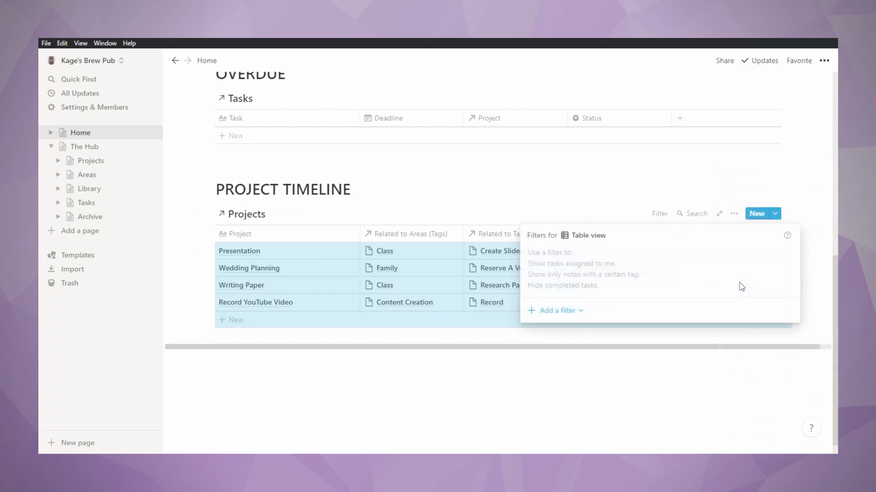
{"action": "left_click", "coordinate": [557, 312]}
{"action": "left_click", "coordinate": [557, 351]}
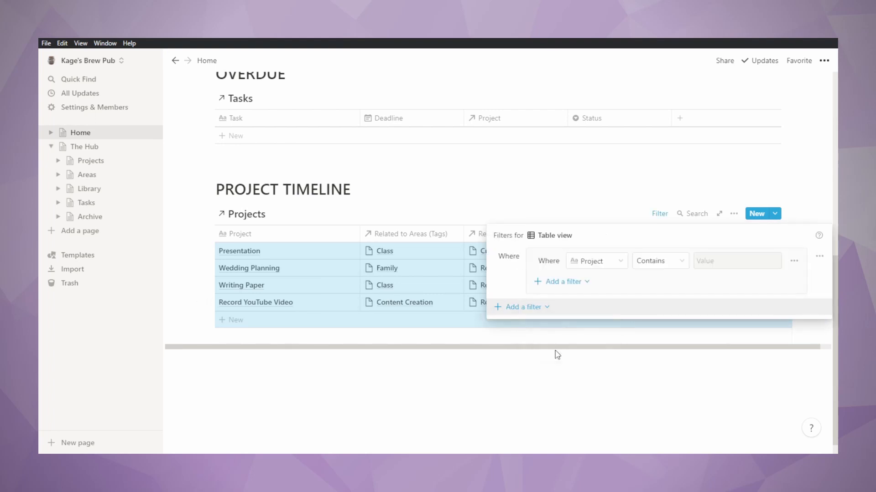
Set the condition in the Projects filter group to Status is not Complete
{"action": "left_click", "coordinate": [602, 261]}
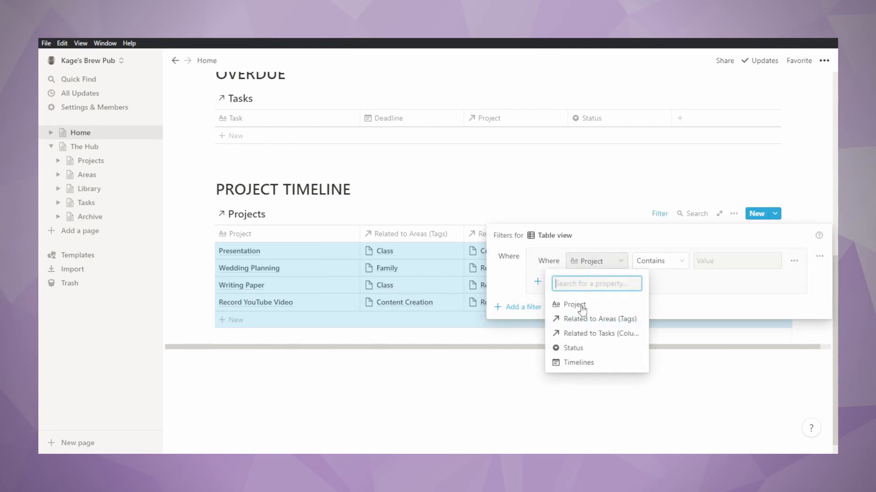
{"action": "left_click", "coordinate": [578, 363]}
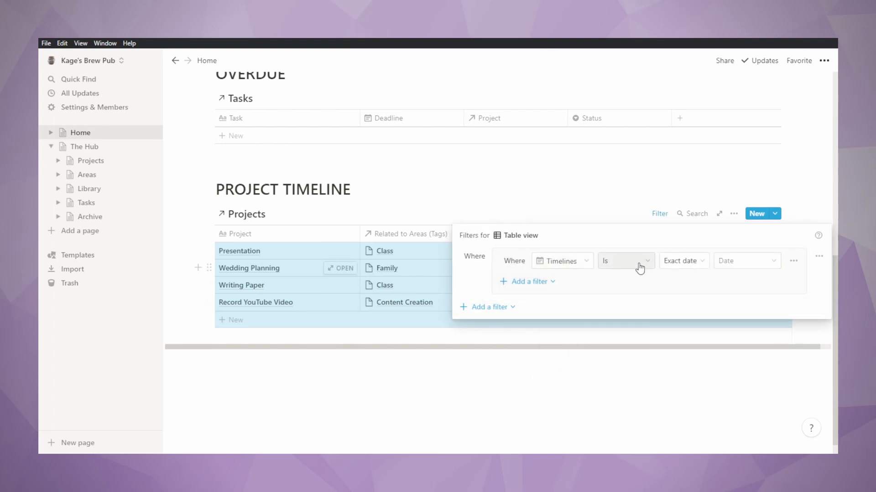
{"action": "left_click", "coordinate": [580, 262]}
{"action": "left_click", "coordinate": [565, 348]}
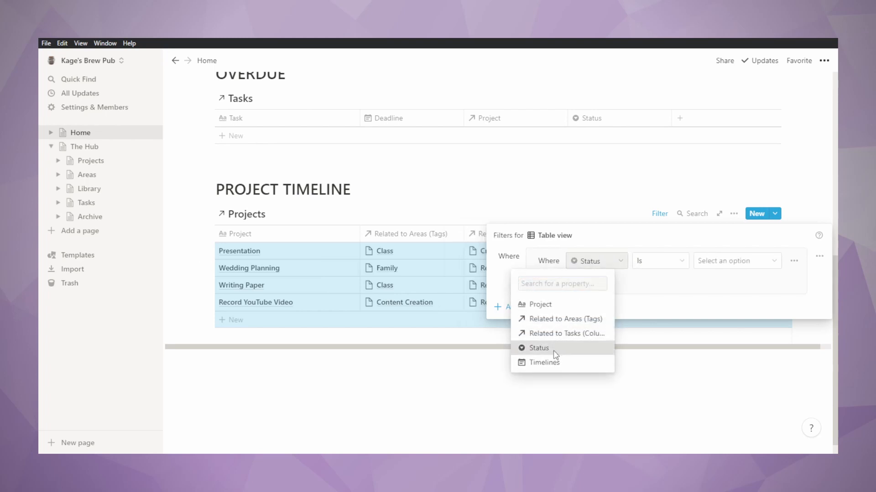
{"action": "left_click", "coordinate": [634, 267]}
{"action": "left_click", "coordinate": [643, 297]}
{"action": "left_click", "coordinate": [738, 264]}
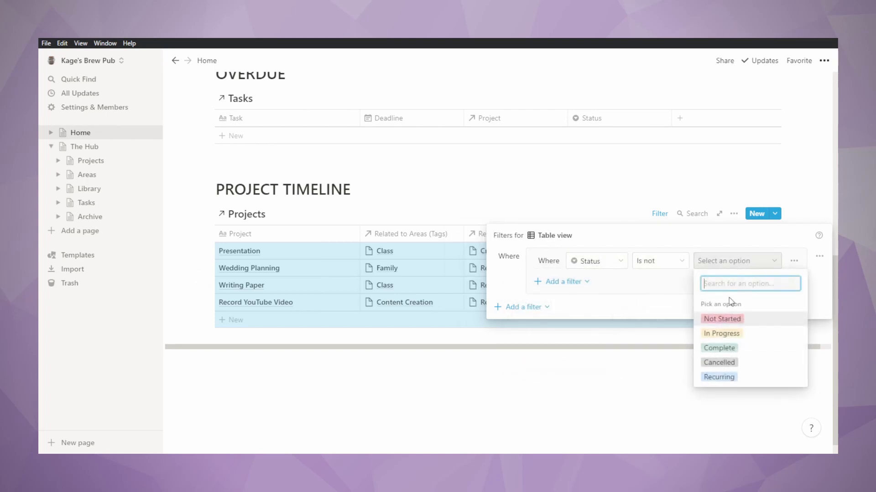
{"action": "left_click", "coordinate": [725, 347]}
Add an Or condition, Status is not Cancelled, to the filter group of the linked Projects table
{"action": "left_click", "coordinate": [586, 282]}
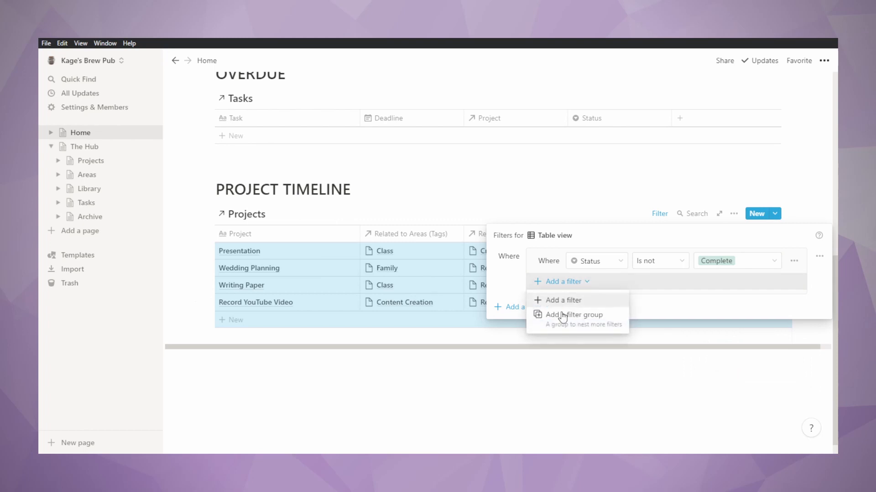
{"action": "left_click", "coordinate": [563, 301]}
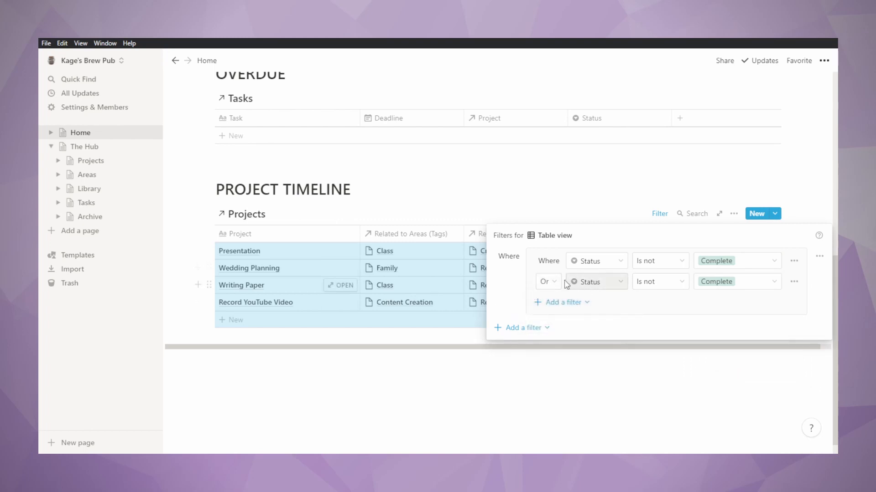
{"action": "left_click", "coordinate": [712, 283]}
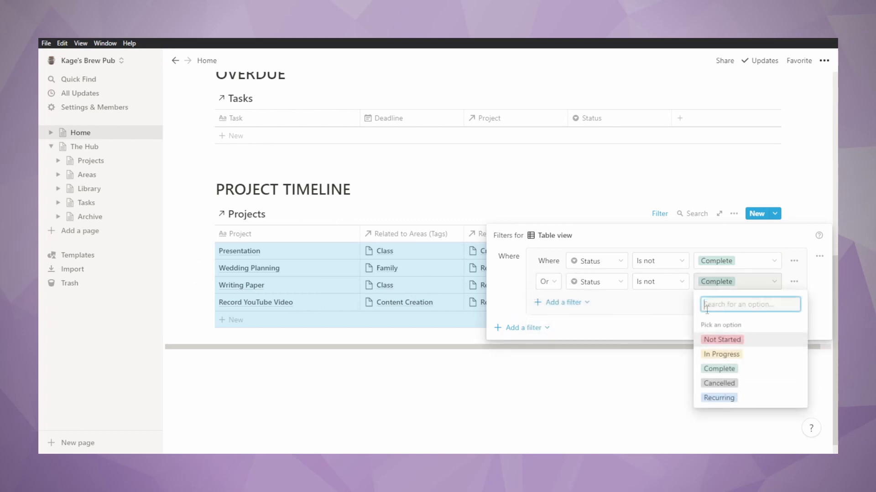
{"action": "left_click", "coordinate": [719, 383]}
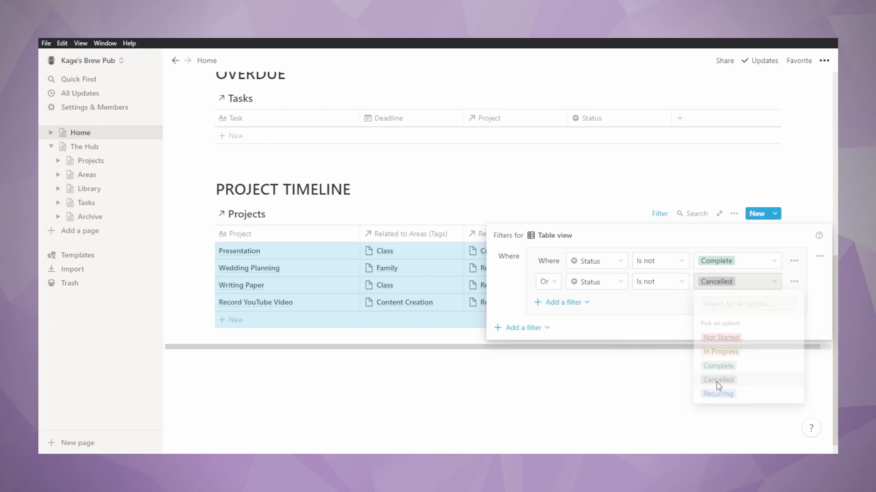
Add a separate And filter to the linked Projects table requiring that Timelines is not empty
{"action": "left_click", "coordinate": [541, 336]}
{"action": "left_click", "coordinate": [539, 348]}
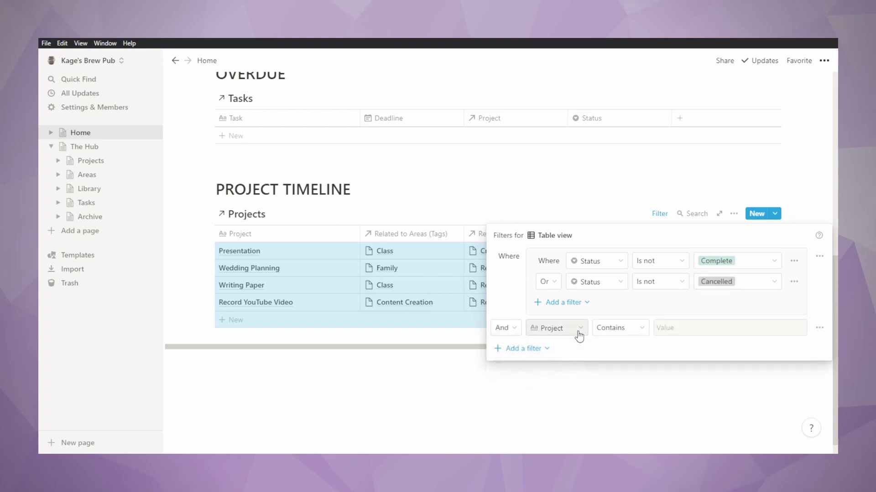
{"action": "left_click", "coordinate": [578, 329]}
{"action": "left_click", "coordinate": [535, 430]}
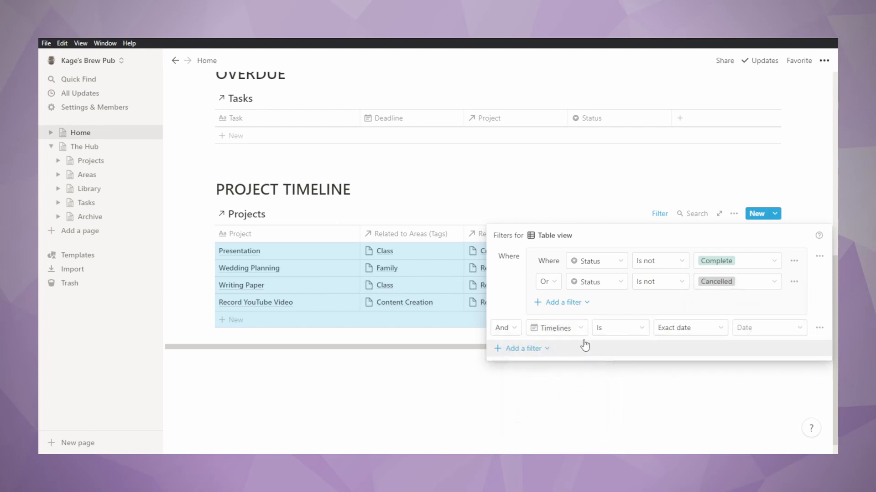
{"action": "left_click", "coordinate": [616, 329]}
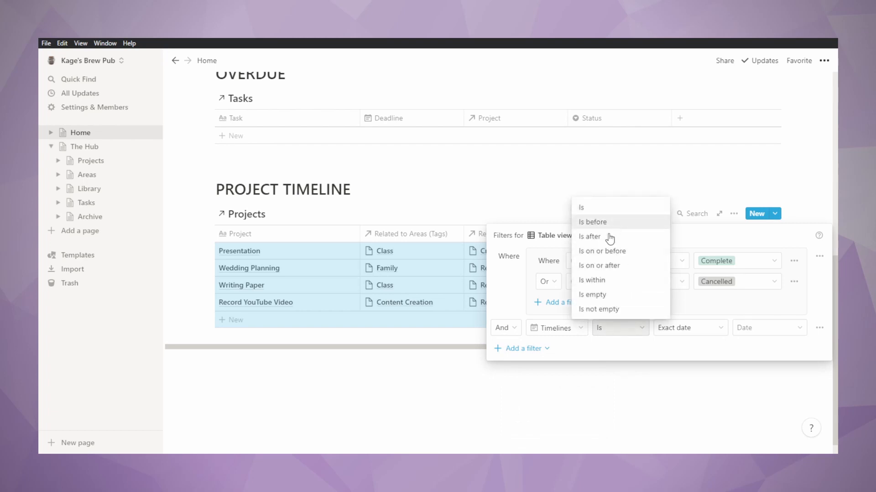
{"action": "left_click", "coordinate": [598, 309]}
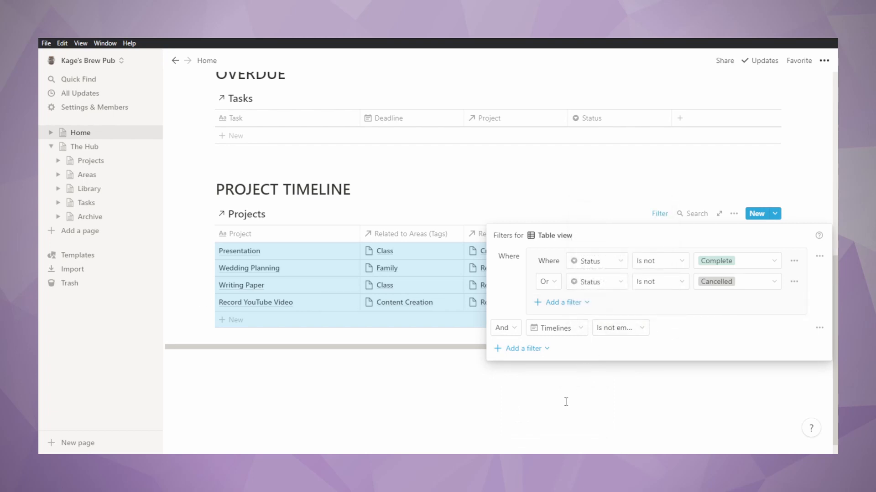
{"action": "left_click", "coordinate": [565, 402]}
{"action": "left_click", "coordinate": [565, 398]}
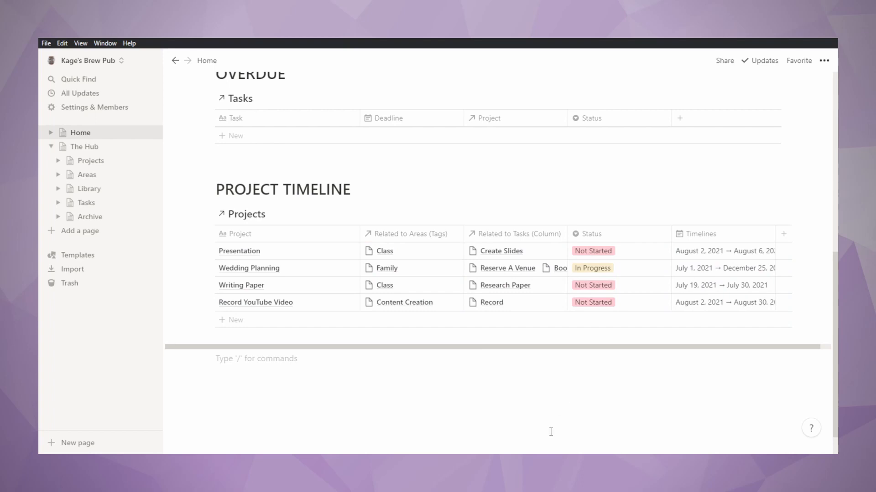
{"action": "scroll", "coordinate": [523, 286], "scroll_direction": "up", "scroll_amount": 1}
{"action": "scroll", "coordinate": [521, 287], "scroll_direction": "down", "scroll_amount": 2}
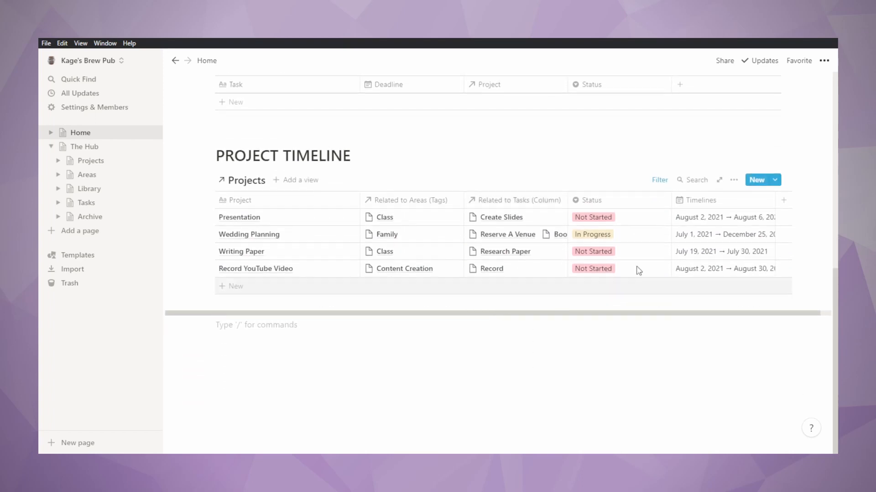
Sort the linked Projects table under PROJECT TIMELINE by Timelines in ascending order
{"action": "scroll", "coordinate": [654, 231], "scroll_direction": "up", "scroll_amount": 1}
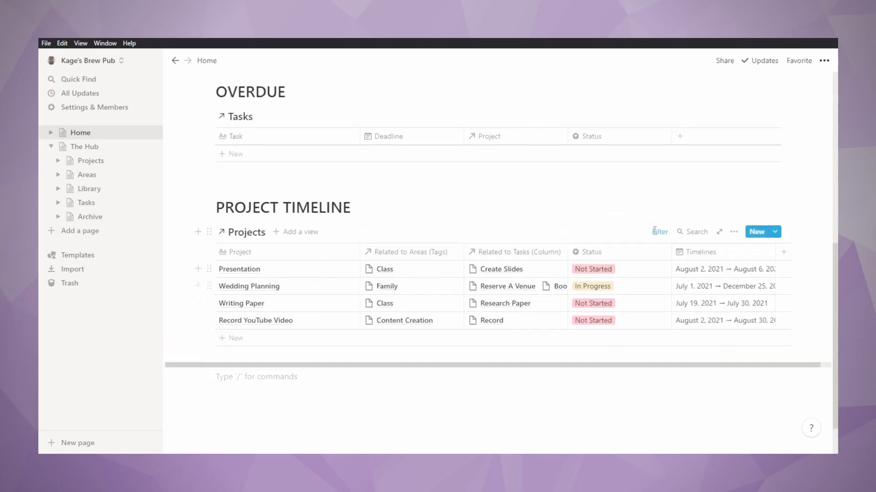
{"action": "left_click", "coordinate": [734, 232]}
{"action": "left_click", "coordinate": [747, 298]}
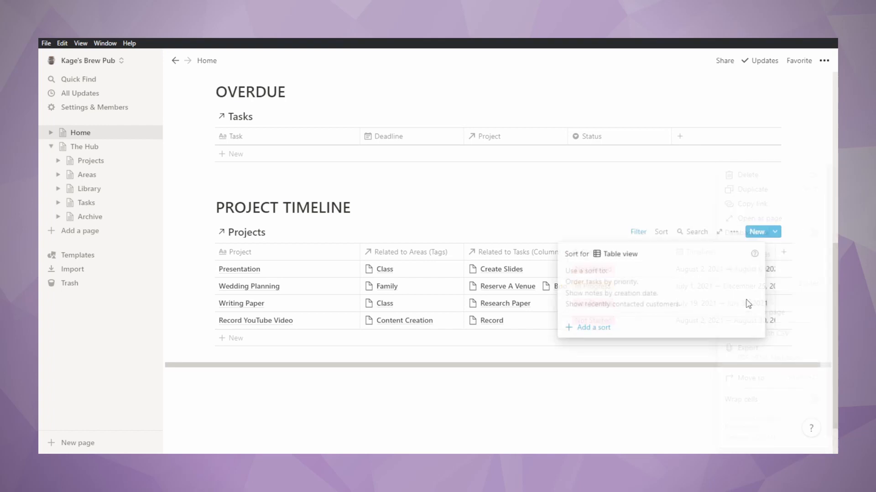
{"action": "left_click", "coordinate": [591, 324]}
{"action": "left_click", "coordinate": [601, 274]}
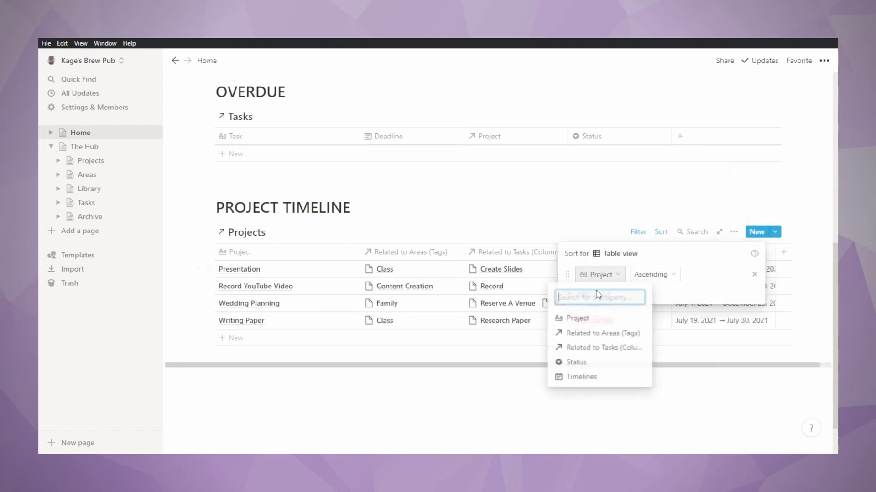
{"action": "left_click", "coordinate": [583, 376]}
{"action": "left_click", "coordinate": [521, 427]}
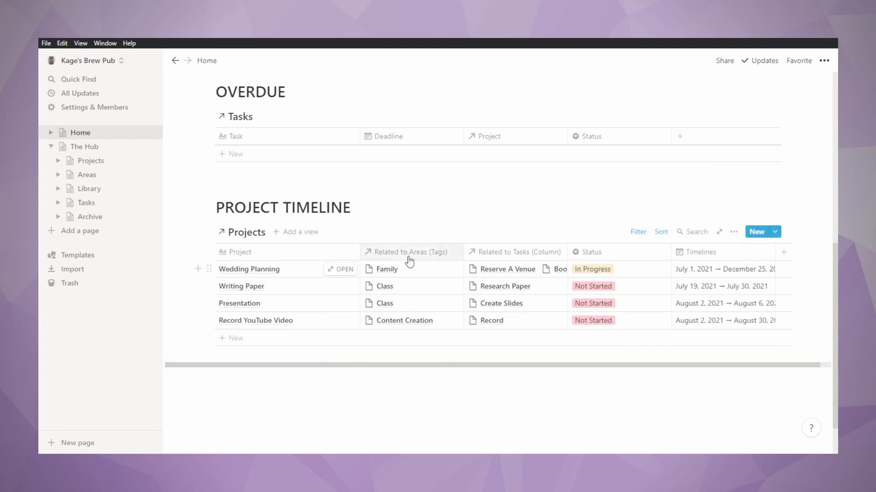
Create a Timeline view for the linked Projects database and narrow its Project column
{"action": "left_click", "coordinate": [295, 238]}
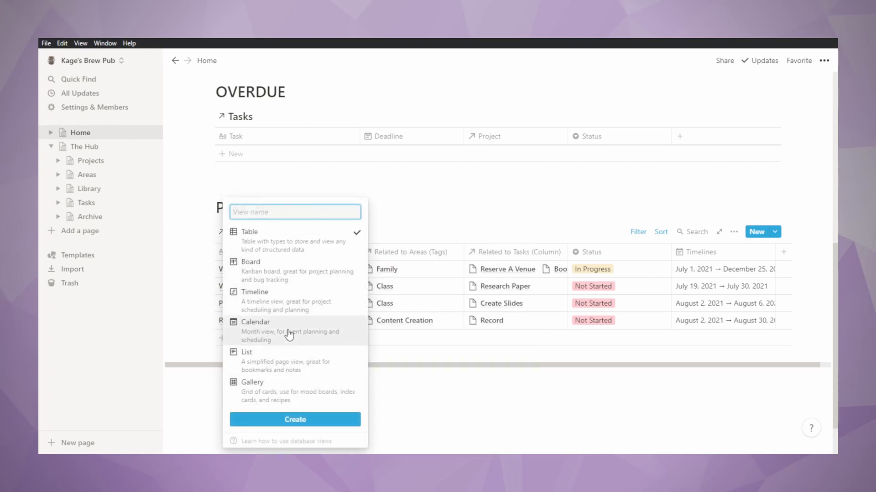
{"action": "left_click", "coordinate": [289, 302]}
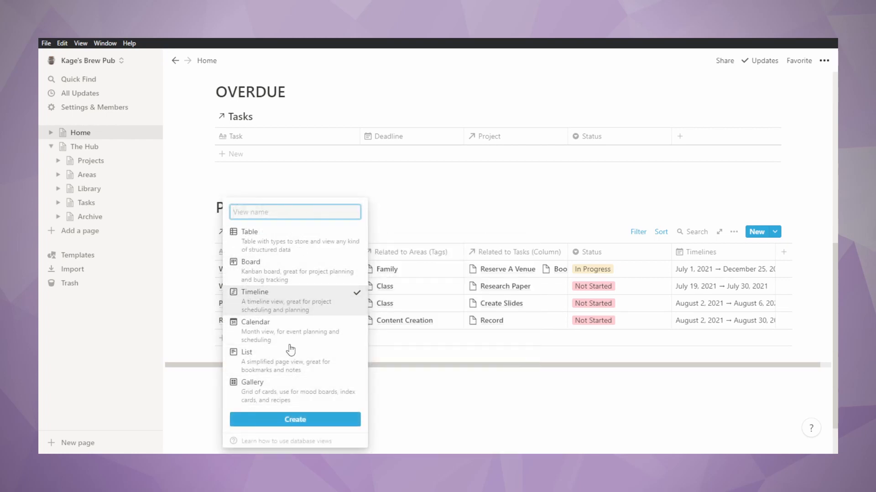
{"action": "left_click", "coordinate": [316, 420]}
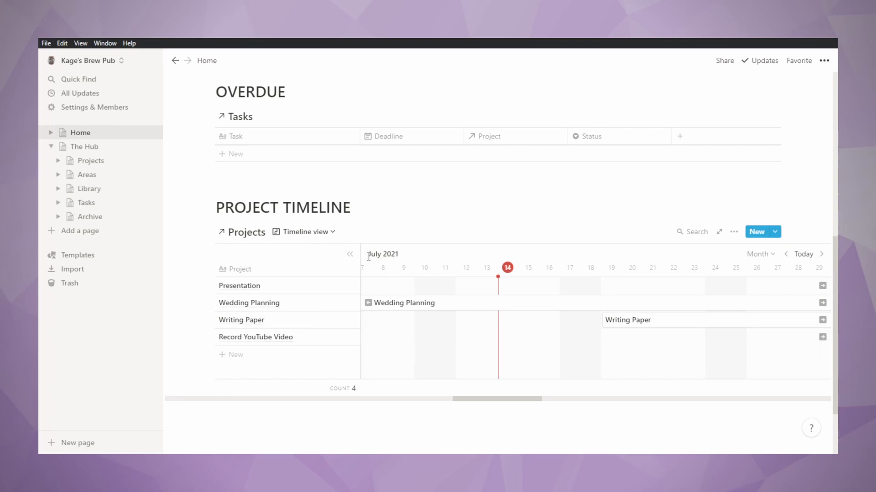
{"action": "left_click_drag", "start_coordinate": [357, 259], "coordinate": [305, 252]}
{"action": "scroll", "coordinate": [474, 382], "scroll_direction": "up", "scroll_amount": 2}
{"action": "scroll", "coordinate": [499, 360], "scroll_direction": "down", "scroll_amount": 2}
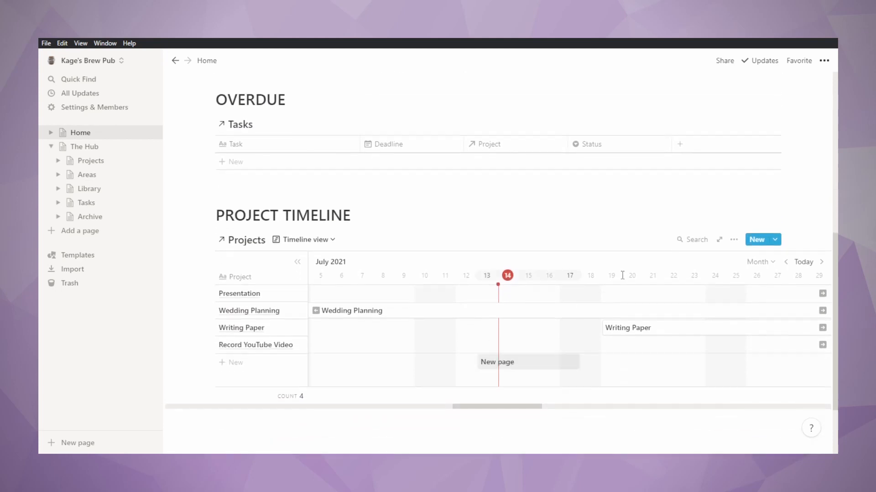
Add a filter group to the Projects Timeline view with the condition Status is not Complete
{"action": "left_click", "coordinate": [735, 234]}
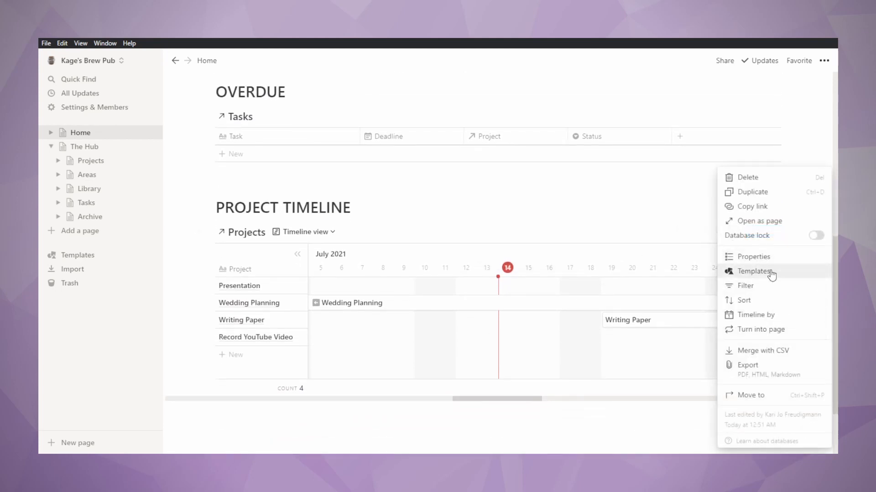
{"action": "left_click", "coordinate": [771, 287]}
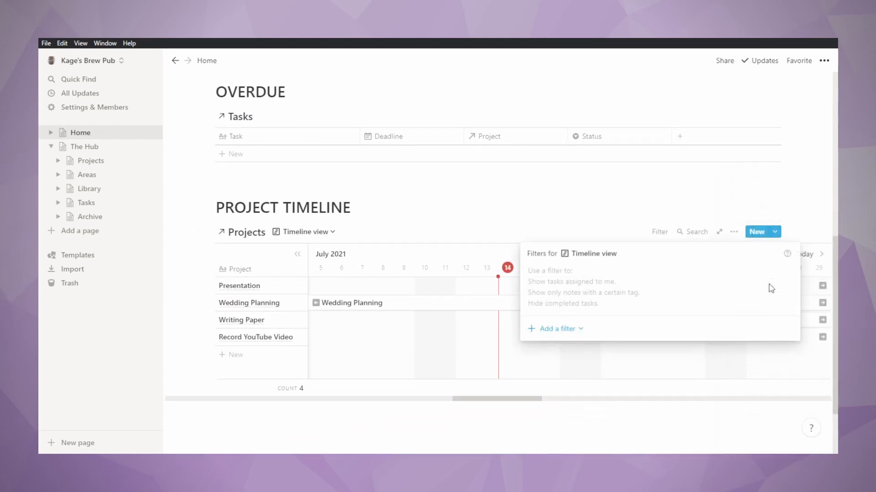
{"action": "left_click", "coordinate": [556, 330]}
{"action": "left_click", "coordinate": [563, 366]}
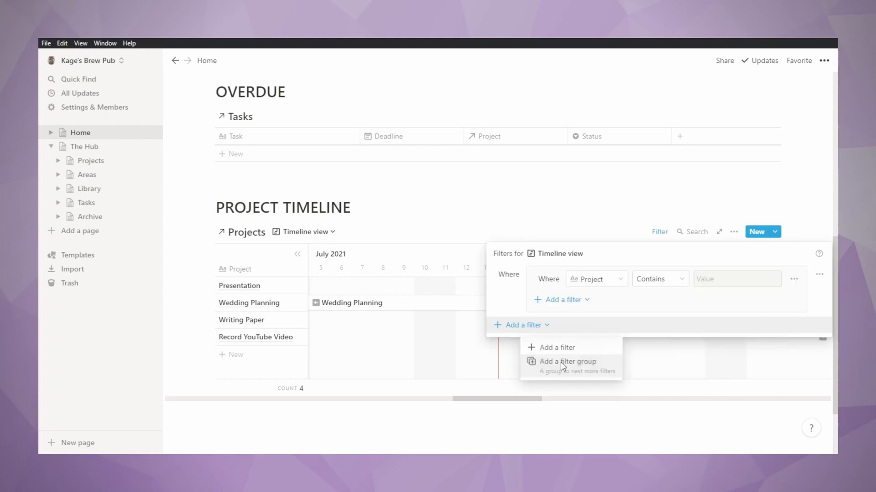
{"action": "left_click", "coordinate": [585, 285]}
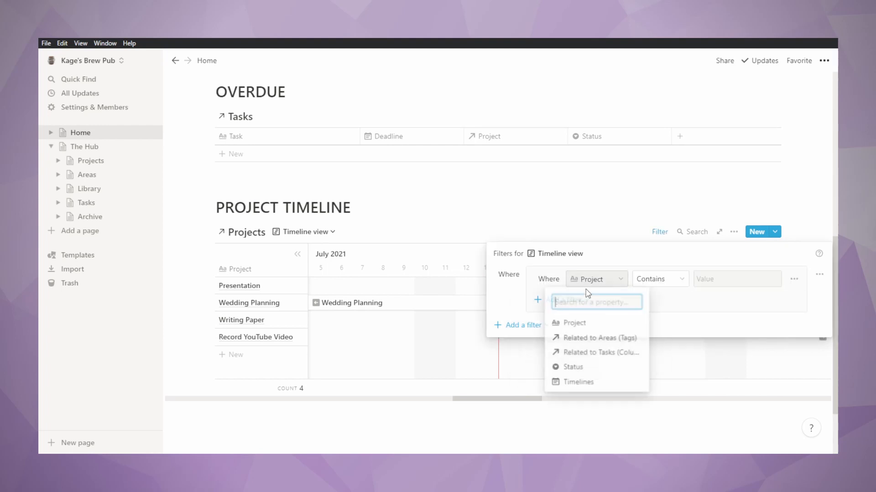
{"action": "left_click", "coordinate": [576, 367]}
{"action": "left_click", "coordinate": [656, 280]}
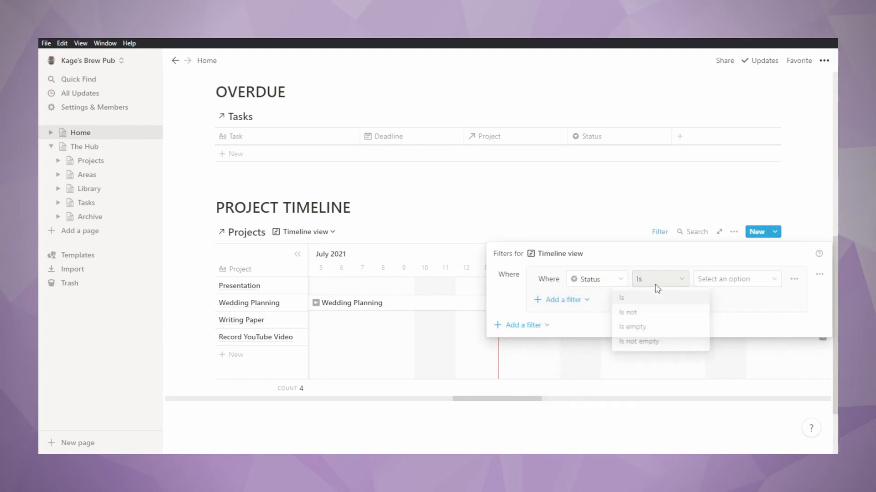
{"action": "left_click", "coordinate": [638, 313]}
{"action": "left_click", "coordinate": [723, 280]}
{"action": "left_click", "coordinate": [721, 363]}
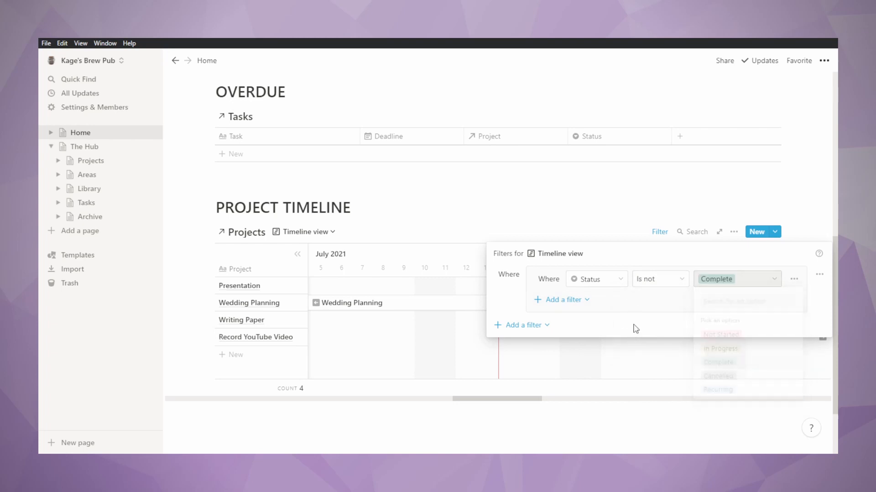
Add an Or condition, Status is not Cancelled, to the Timeline view's filter group
{"action": "left_click", "coordinate": [586, 301]}
{"action": "left_click", "coordinate": [582, 320]}
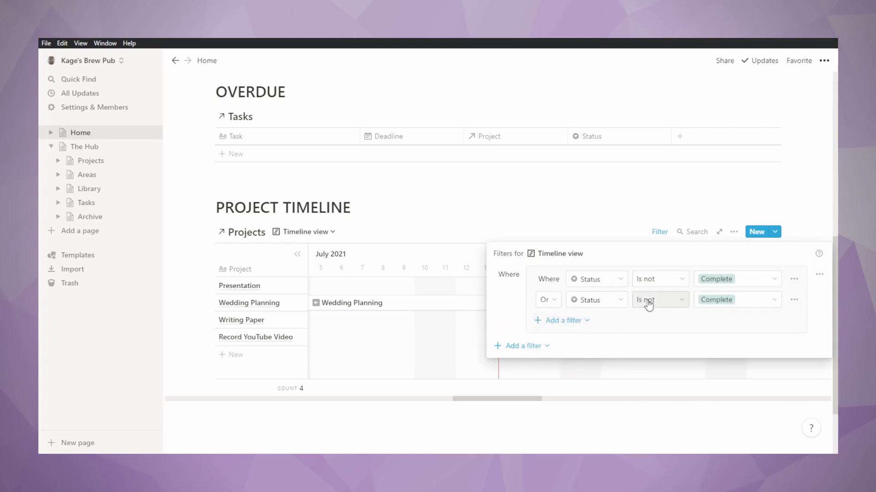
{"action": "left_click", "coordinate": [729, 300]}
{"action": "left_click", "coordinate": [713, 400]}
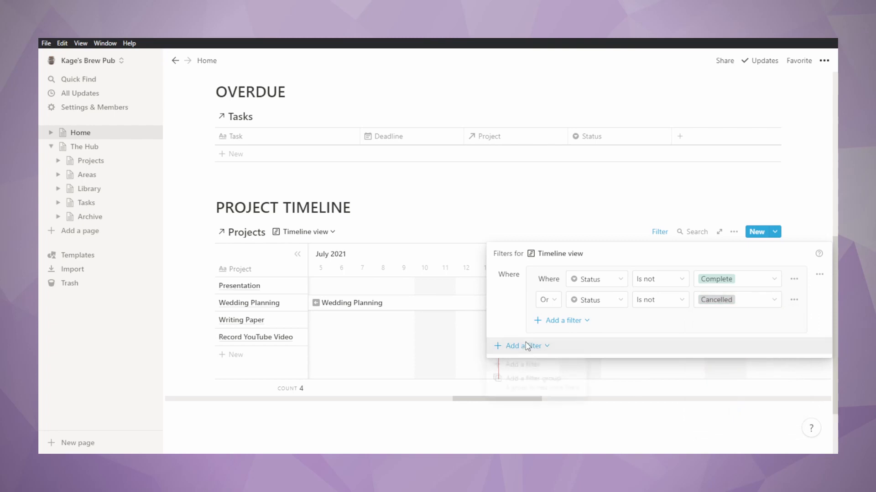
Add an And filter outside the group so the Timeline view requires that Timelines is not empty
{"action": "left_click", "coordinate": [524, 346]}
{"action": "left_click", "coordinate": [527, 365]}
{"action": "left_click", "coordinate": [544, 348]}
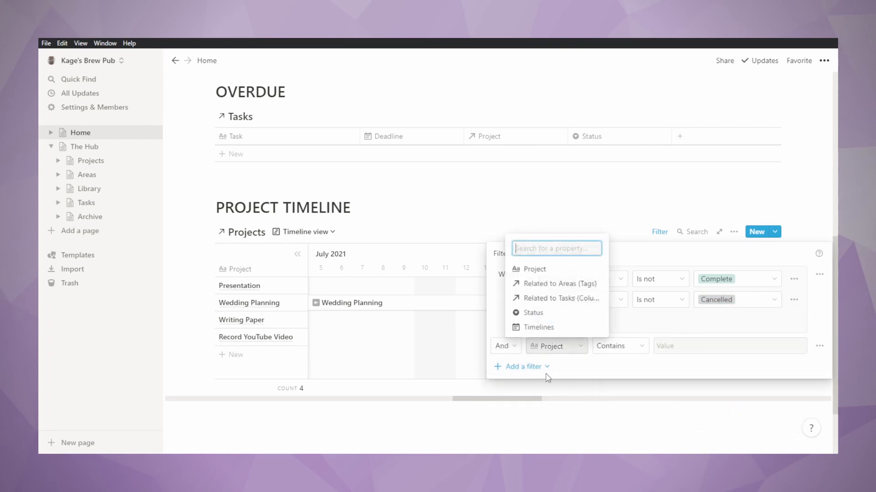
{"action": "left_click", "coordinate": [589, 328]}
{"action": "left_click", "coordinate": [620, 346]}
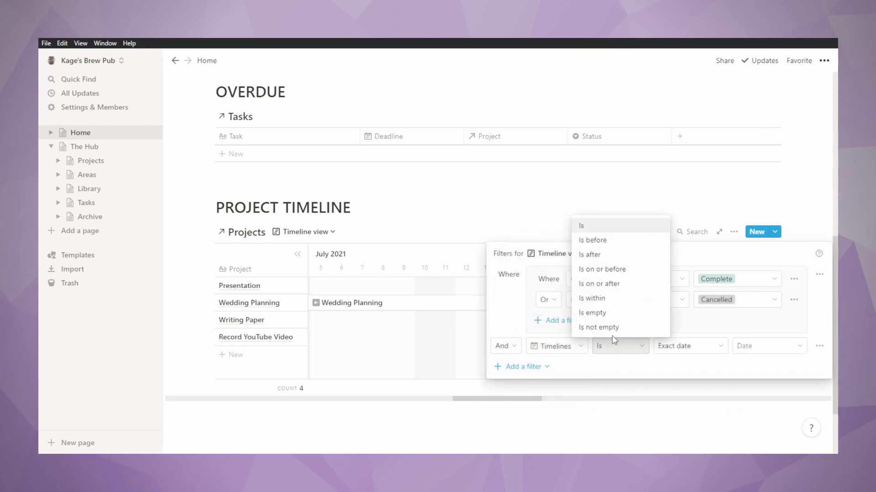
{"action": "left_click", "coordinate": [602, 327]}
{"action": "left_click", "coordinate": [532, 408]}
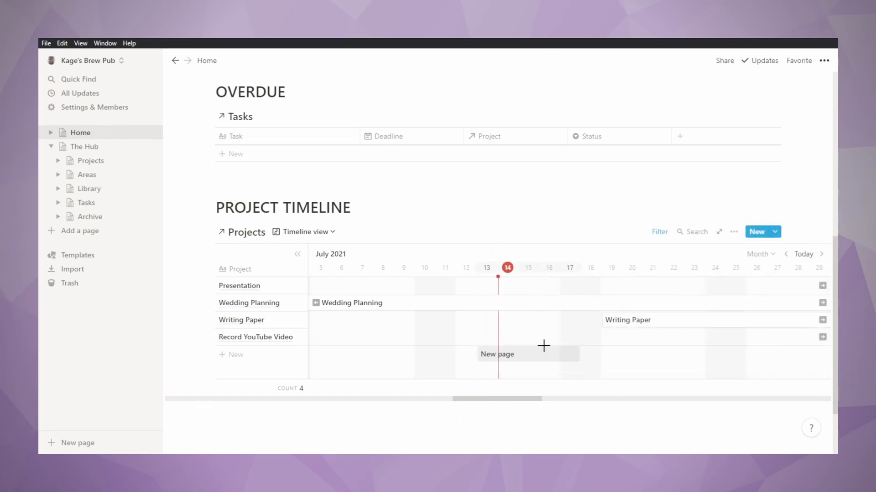
Sort the Projects Timeline view by Timelines in ascending order
{"action": "left_click", "coordinate": [802, 254]}
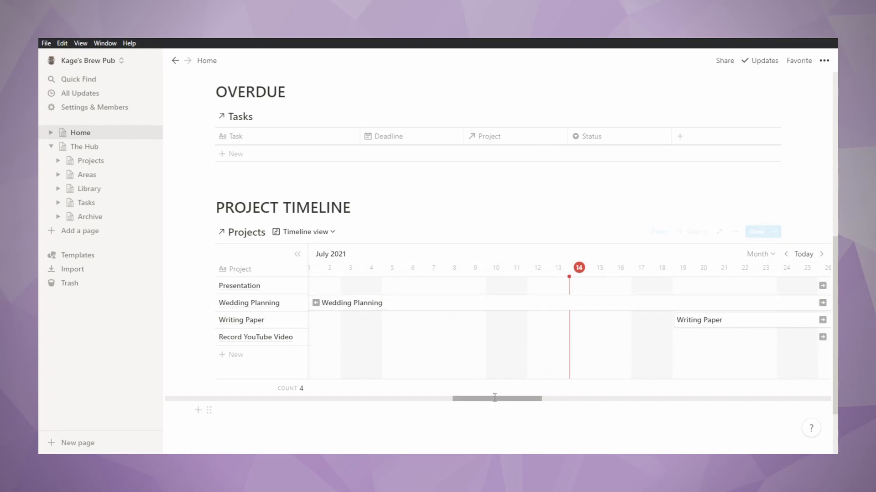
{"action": "left_click_drag", "start_coordinate": [498, 398], "coordinate": [554, 401]}
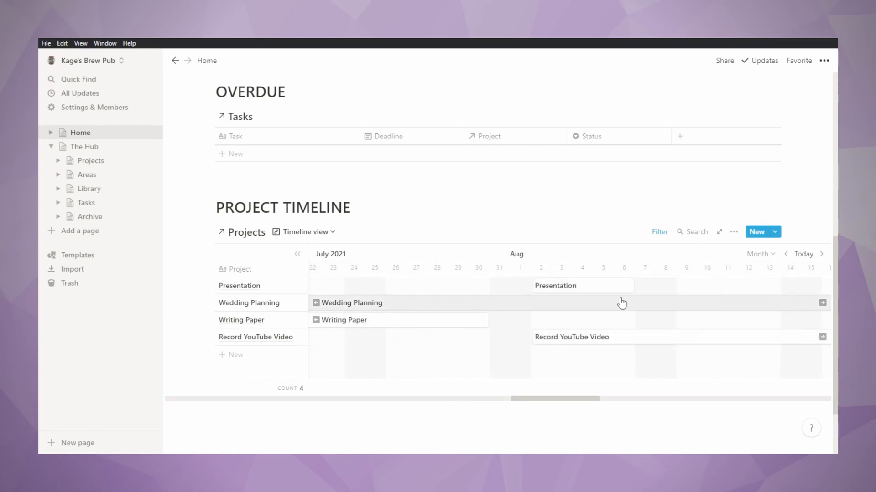
{"action": "left_click", "coordinate": [734, 233]}
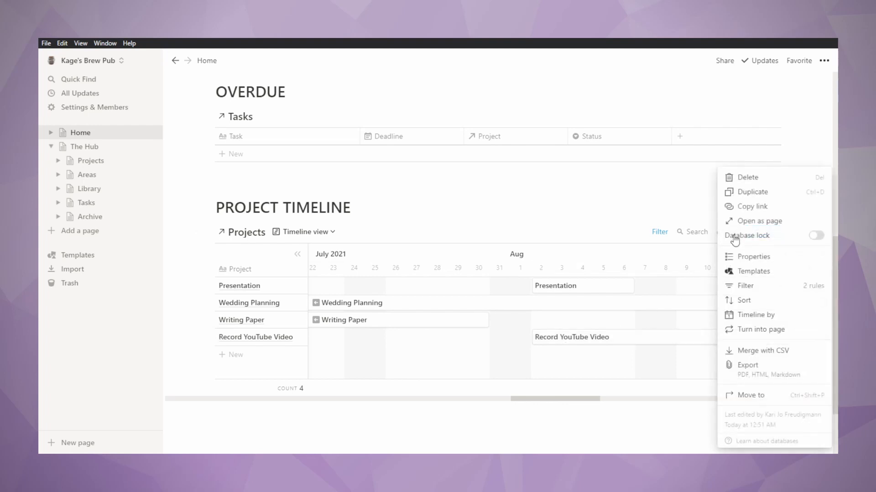
{"action": "left_click", "coordinate": [757, 304]}
{"action": "left_click", "coordinate": [592, 329]}
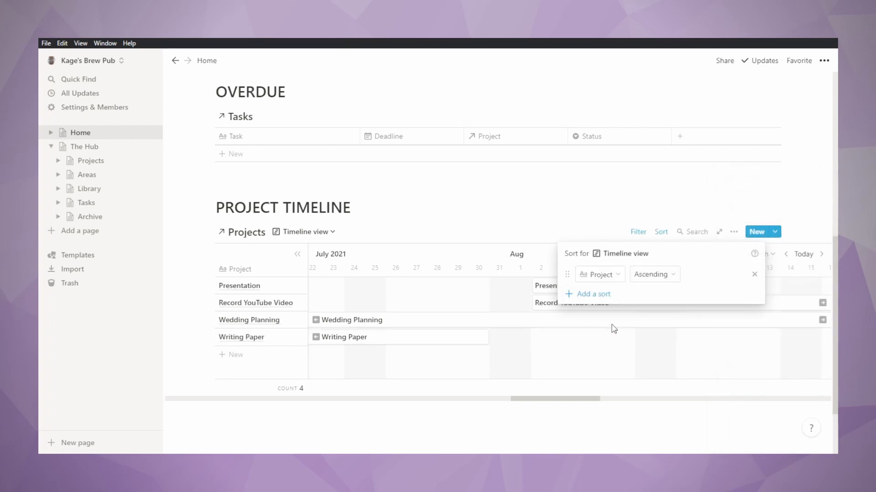
{"action": "left_click", "coordinate": [611, 281]}
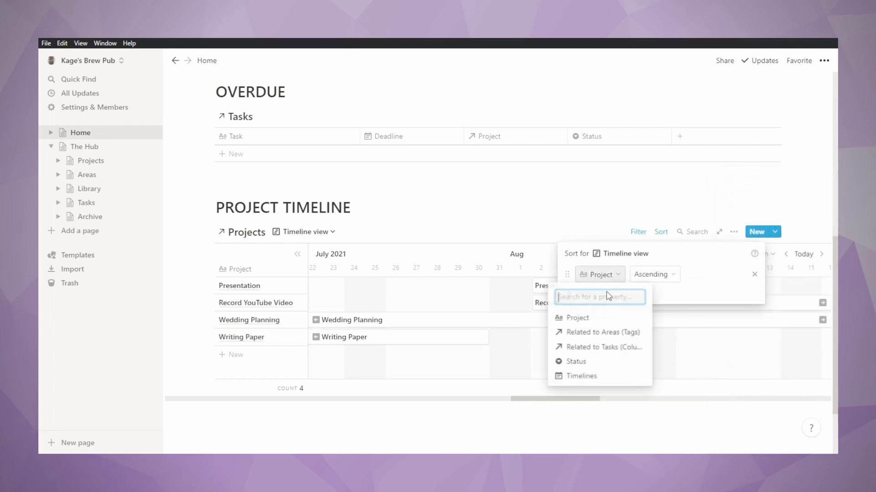
{"action": "left_click", "coordinate": [592, 377]}
{"action": "left_click", "coordinate": [456, 364]}
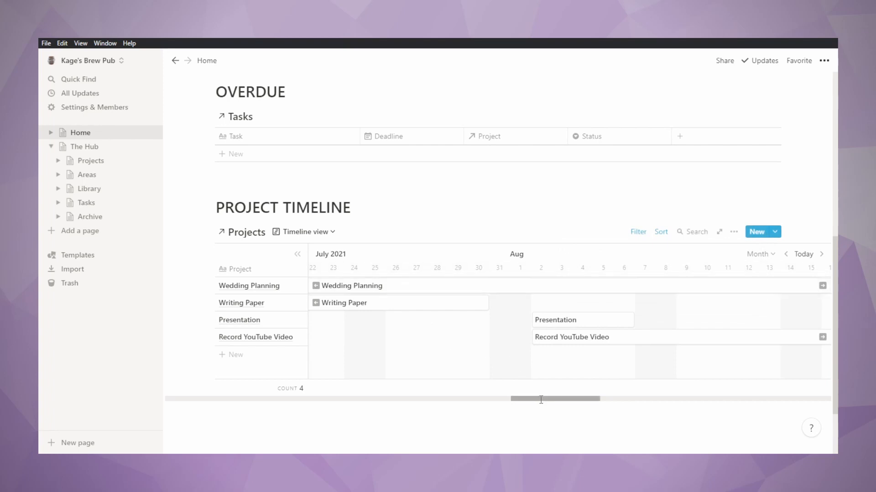
Review the Projects timeline under PROJECT TIMELINE across July and August 2021, including the view around today's date
{"action": "left_click_drag", "start_coordinate": [540, 400], "coordinate": [523, 403]}
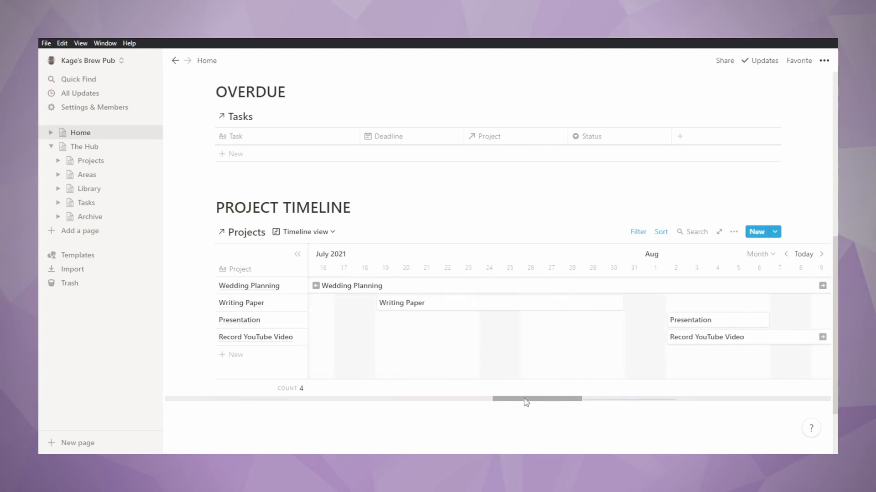
{"action": "left_click", "coordinate": [803, 254]}
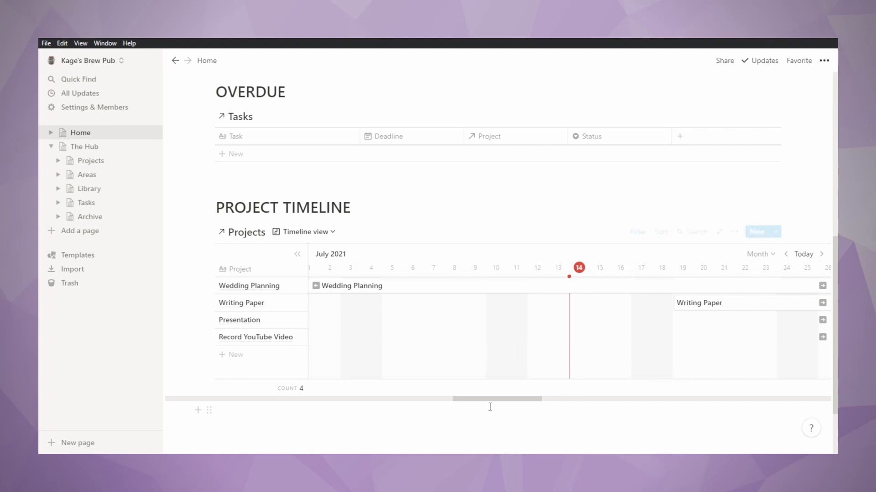
{"action": "left_click_drag", "start_coordinate": [498, 401], "coordinate": [564, 399]}
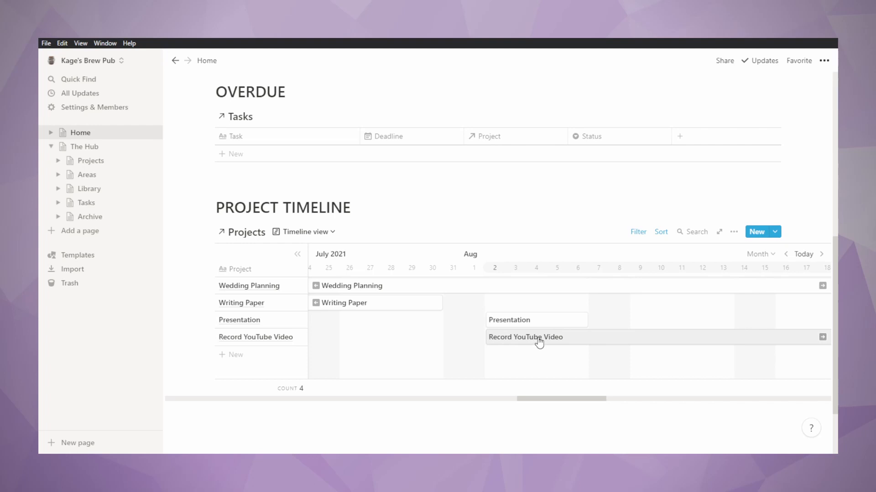
{"action": "mouse_move", "coordinate": [571, 398]}
{"action": "left_mouse_down"}
{"action": "mouse_move", "coordinate": [647, 401]}
{"action": "mouse_move", "coordinate": [570, 402]}
{"action": "left_mouse_up"}
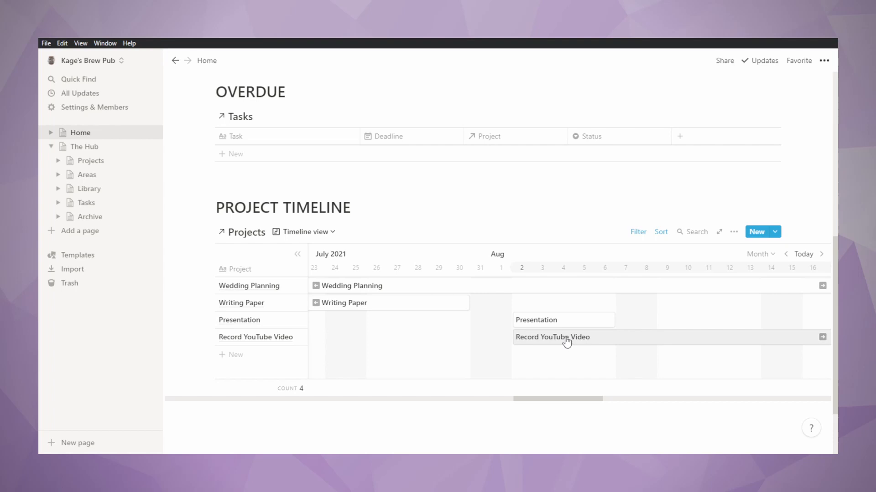
{"action": "left_click_drag", "start_coordinate": [582, 399], "coordinate": [507, 392]}
Set the Book a Caterer task's deadline to July 14, 2021 and its status to Completed
{"action": "scroll", "coordinate": [381, 239], "scroll_direction": "up", "scroll_amount": 8}
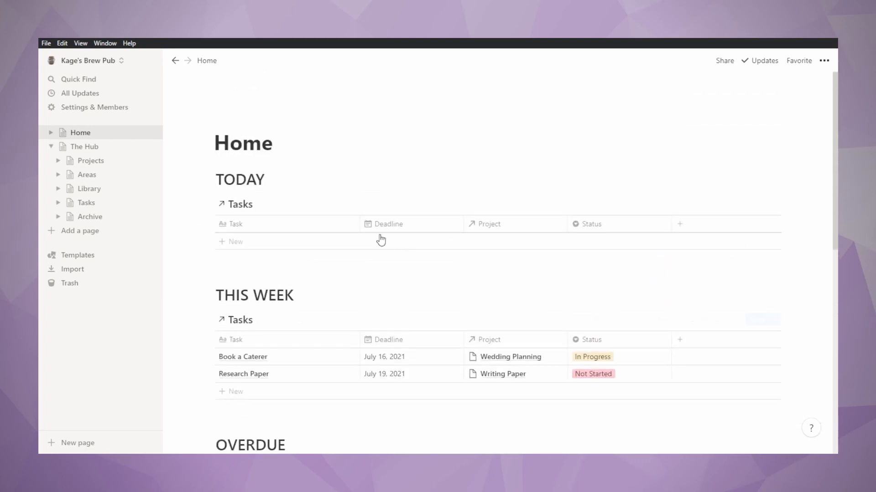
{"action": "left_click", "coordinate": [407, 363]}
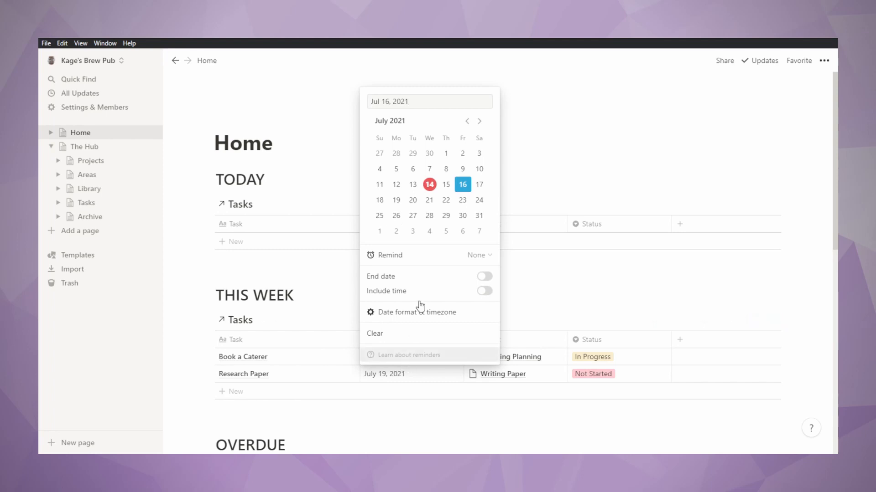
{"action": "left_click", "coordinate": [429, 185]}
{"action": "left_click", "coordinate": [561, 293]}
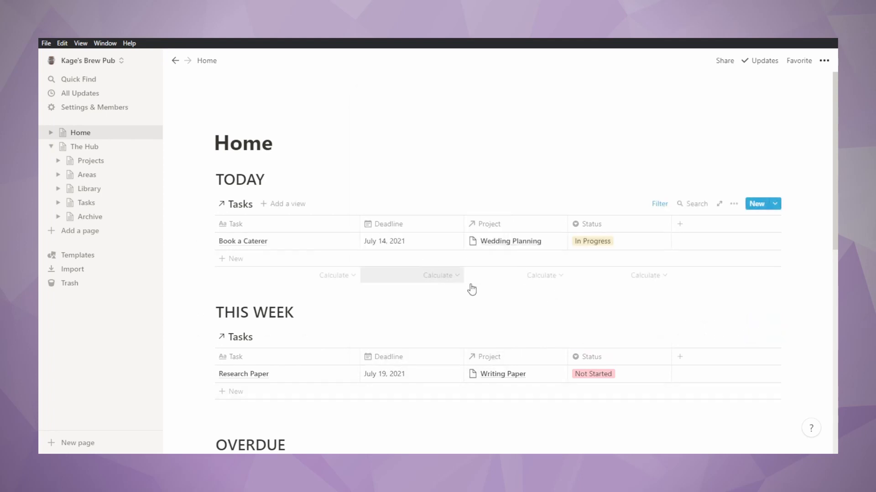
{"action": "left_click", "coordinate": [592, 242]}
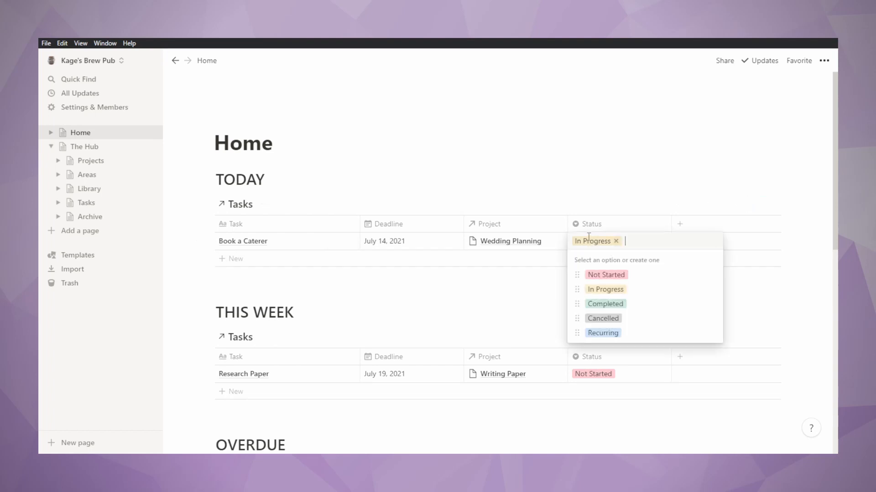
{"action": "left_click", "coordinate": [605, 302]}
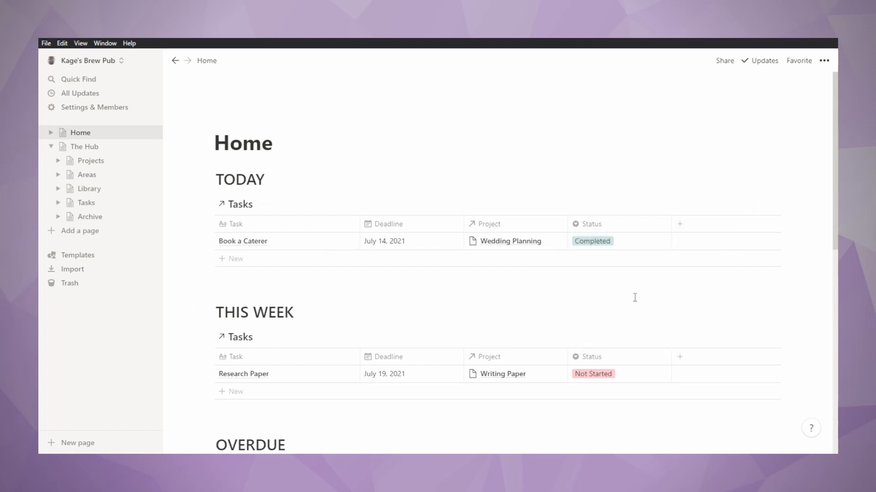
Set the operator between the Status is not Cancelled and Status is not Completed filters in the TODAY Tasks view to And
{"action": "left_click", "coordinate": [735, 204]}
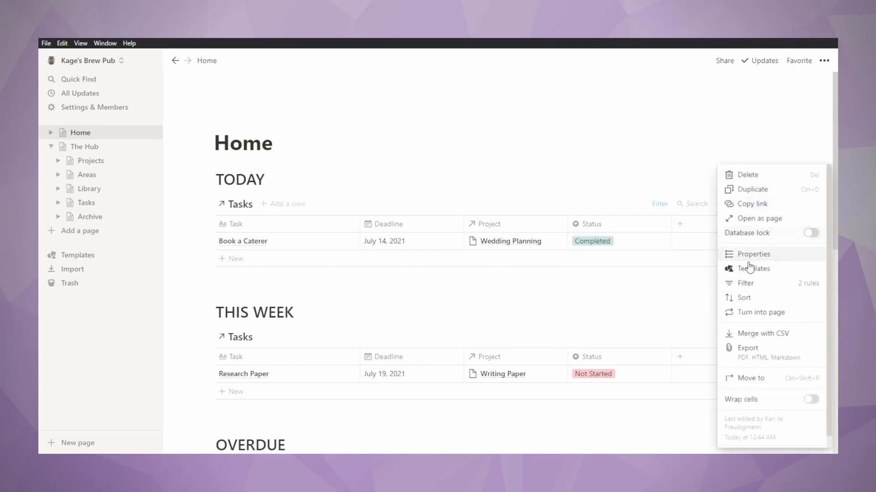
{"action": "left_click", "coordinate": [643, 203]}
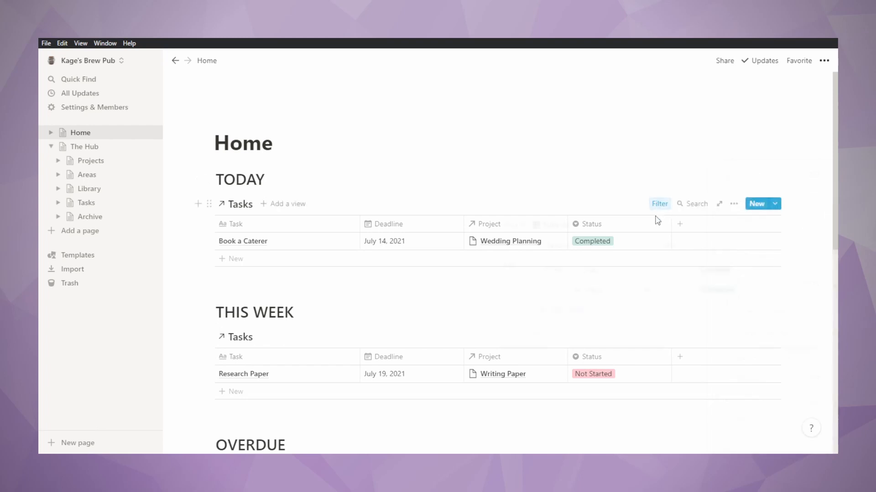
{"action": "left_click", "coordinate": [553, 293]}
{"action": "left_click", "coordinate": [551, 316]}
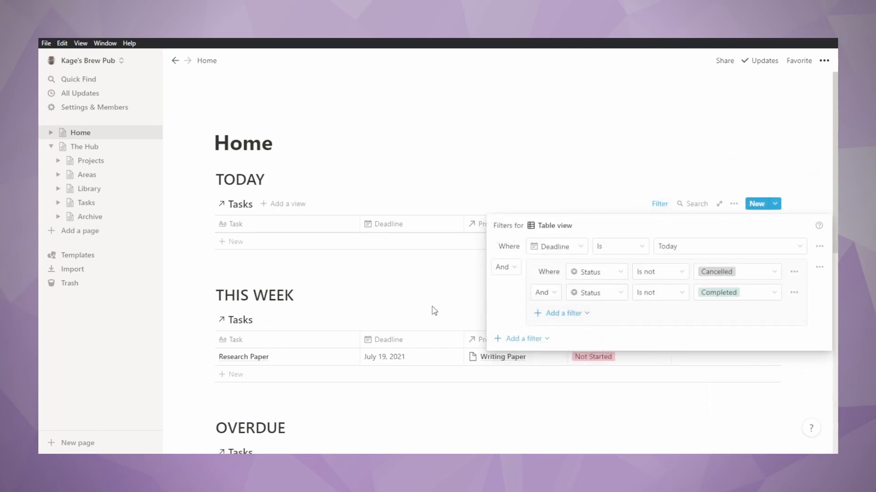
{"action": "left_click", "coordinate": [434, 311]}
Look over the Home sections and check the Archive page's Tasks table for the Book a Caterer task
{"action": "scroll", "coordinate": [624, 335], "scroll_direction": "down", "scroll_amount": 5}
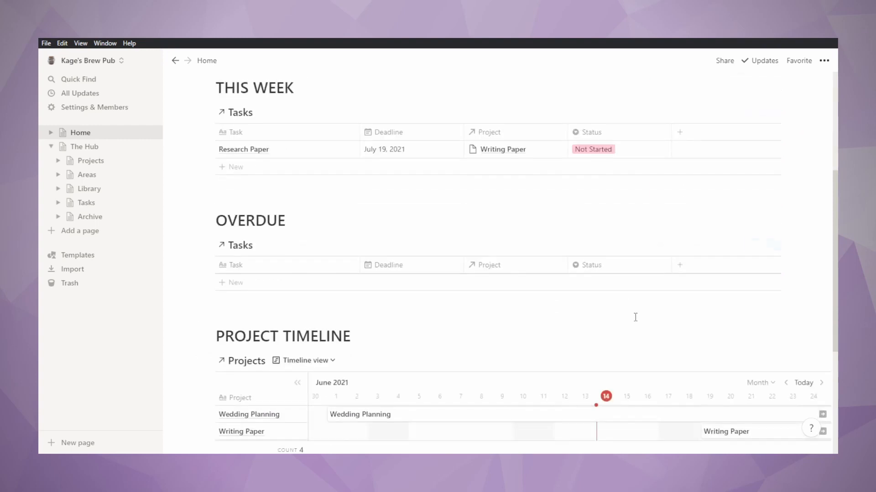
{"action": "scroll", "coordinate": [616, 274], "scroll_direction": "up", "scroll_amount": 3}
{"action": "scroll", "coordinate": [617, 275], "scroll_direction": "up", "scroll_amount": 3}
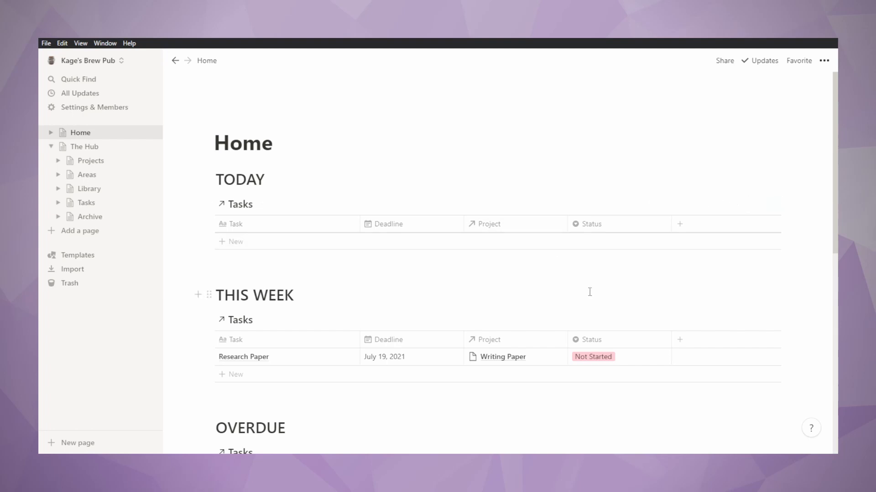
{"action": "left_click", "coordinate": [94, 218]}
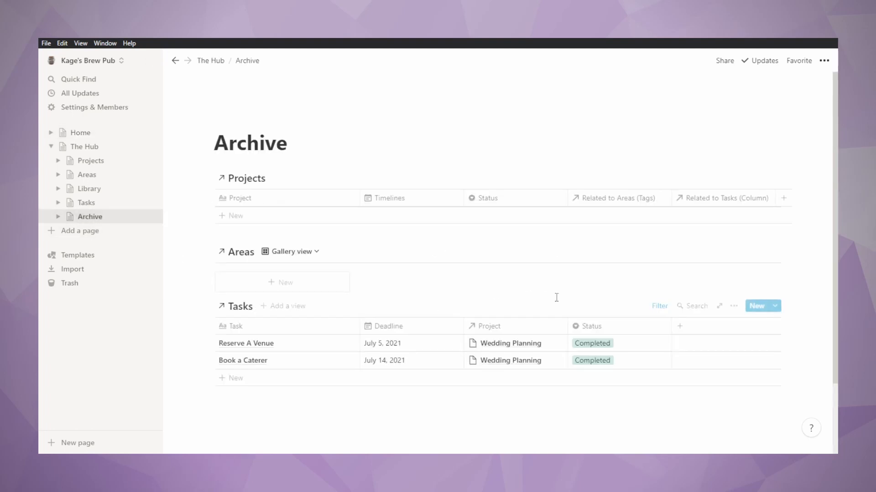
{"action": "scroll", "coordinate": [556, 297], "scroll_direction": "down", "scroll_amount": 2}
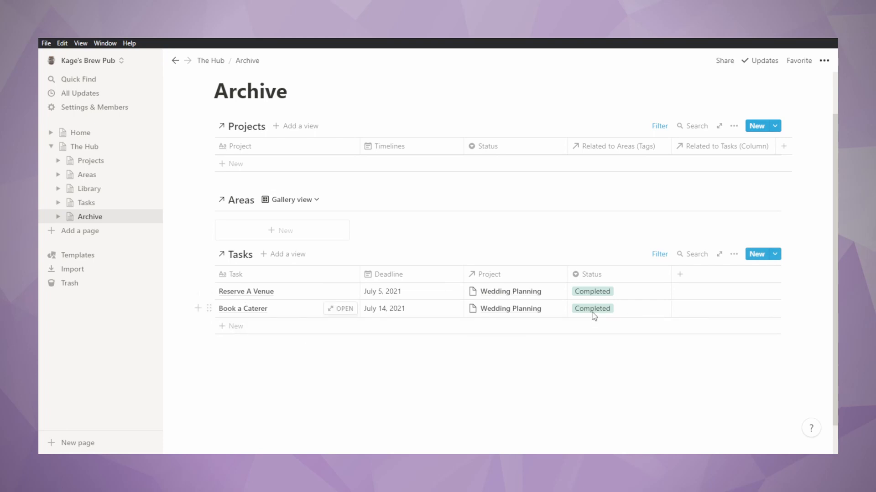
{"action": "scroll", "coordinate": [515, 349], "scroll_direction": "up", "scroll_amount": 1}
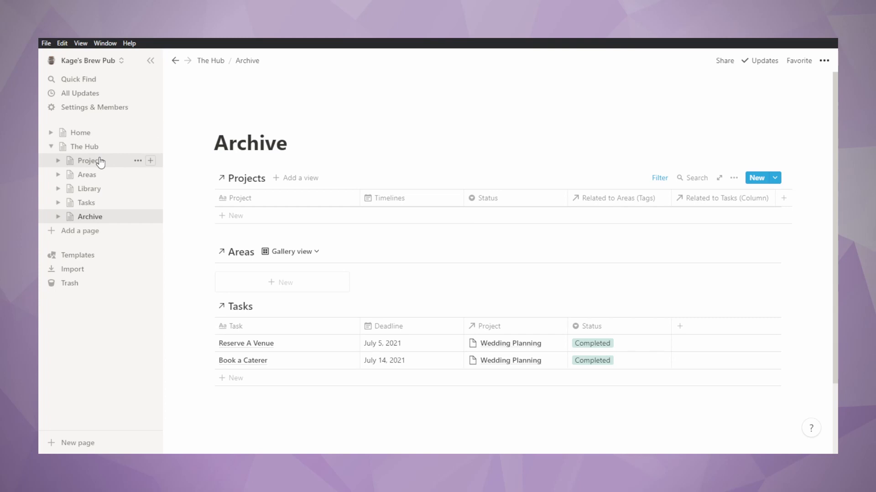
Return to the Home page and set the Research Paper task's deadline to July 13, 2021
{"action": "left_click", "coordinate": [89, 135]}
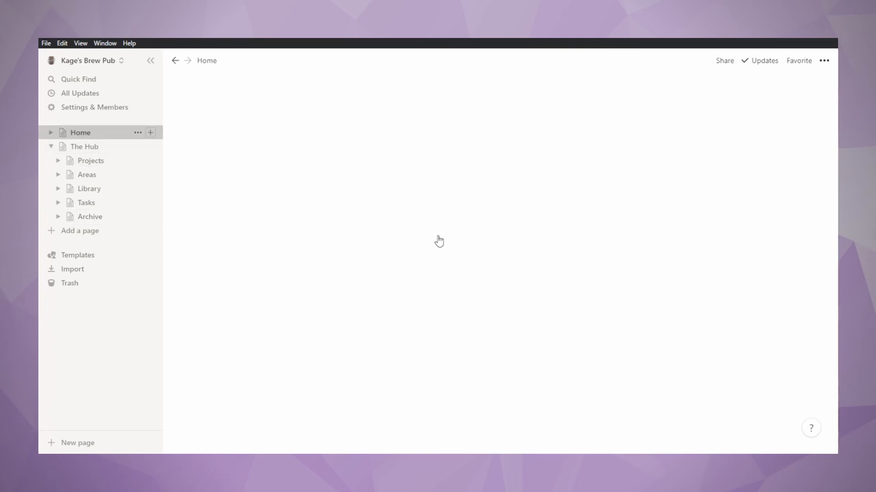
{"action": "scroll", "coordinate": [407, 280], "scroll_direction": "down", "scroll_amount": 1}
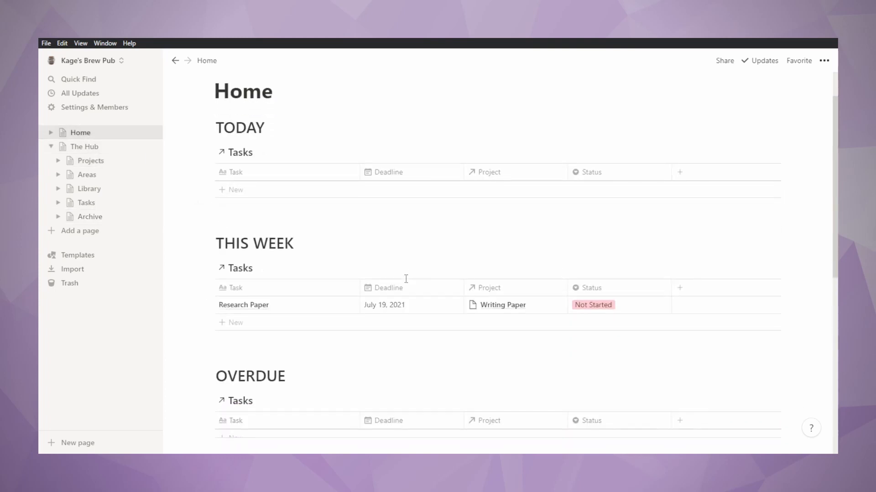
{"action": "scroll", "coordinate": [406, 278], "scroll_direction": "down", "scroll_amount": 5}
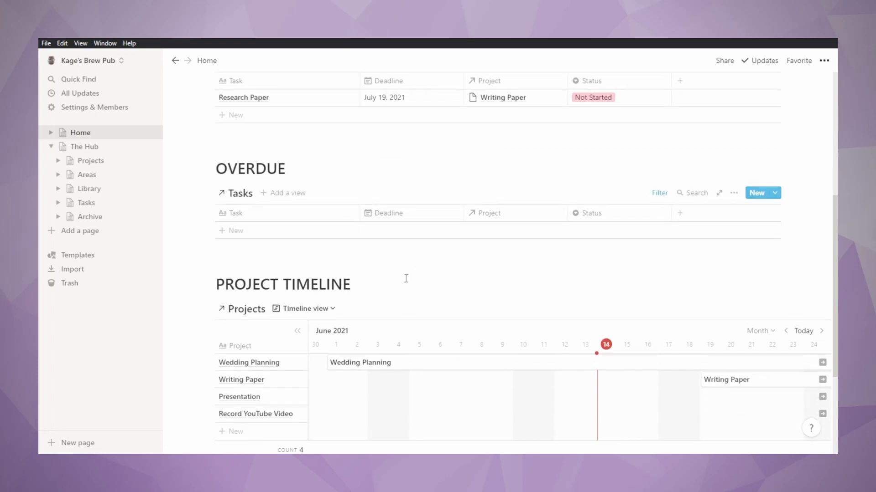
{"action": "scroll", "coordinate": [406, 277], "scroll_direction": "up", "scroll_amount": 4}
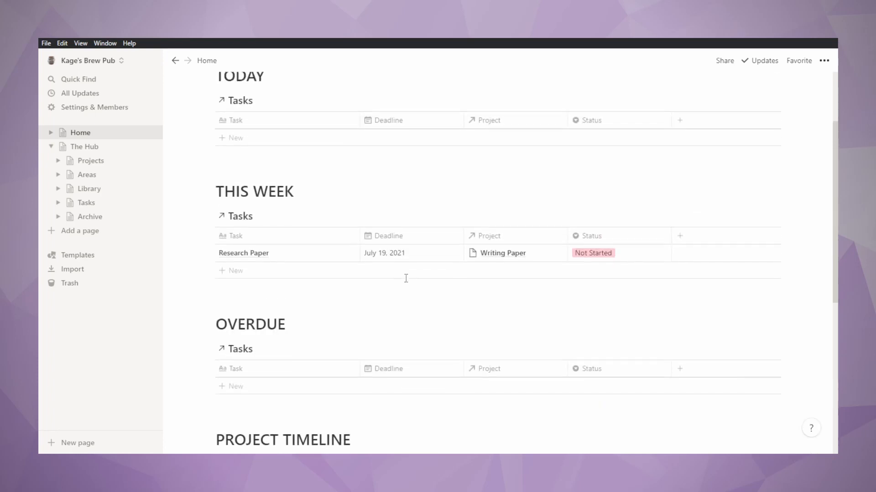
{"action": "left_click", "coordinate": [398, 254]}
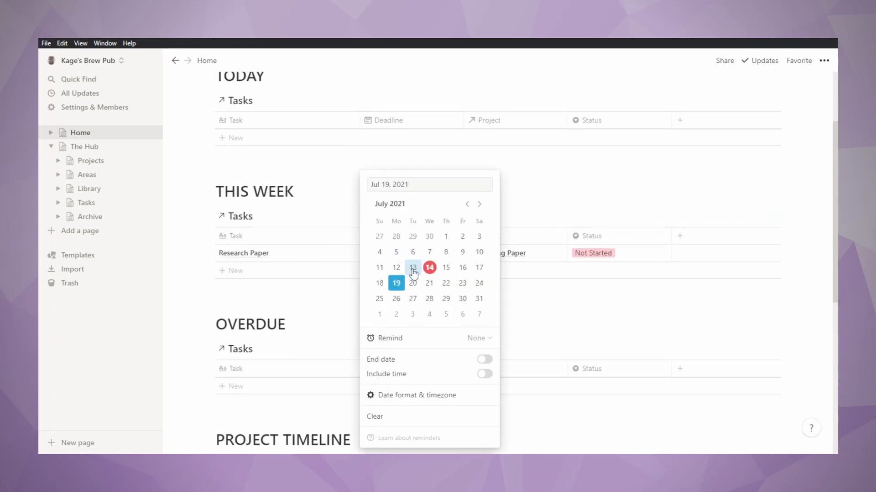
{"action": "left_click", "coordinate": [412, 268]}
{"action": "left_click", "coordinate": [338, 315]}
Check the OVERDUE and PROJECT TIMELINE sections on Home, and look at the Projects page in The Hub
{"action": "scroll", "coordinate": [576, 293], "scroll_direction": "down", "scroll_amount": 3}
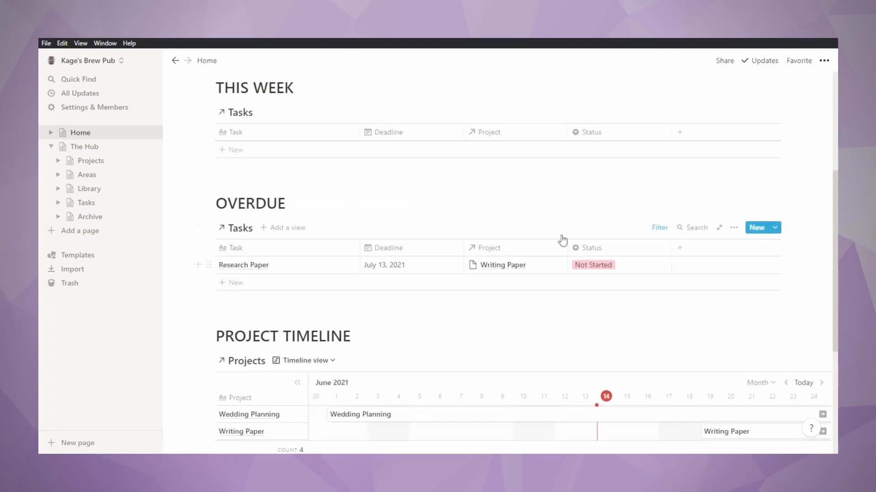
{"action": "scroll", "coordinate": [566, 270], "scroll_direction": "down", "scroll_amount": 1}
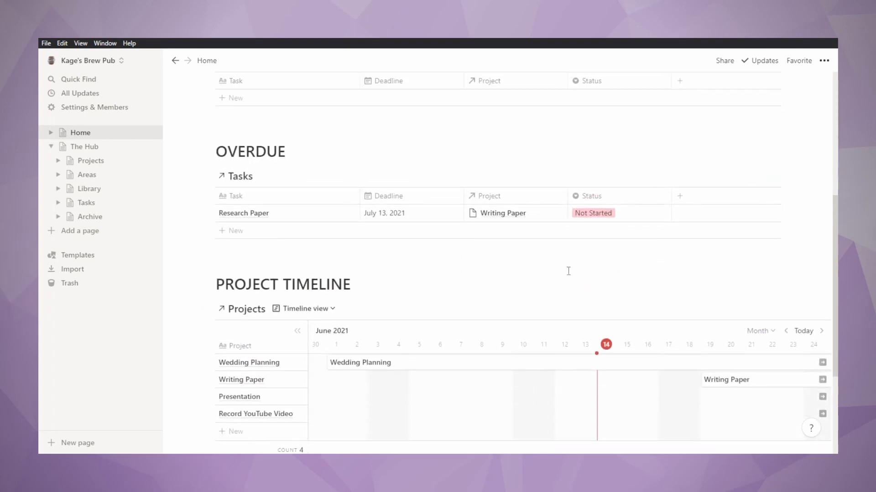
{"action": "scroll", "coordinate": [558, 281], "scroll_direction": "down", "scroll_amount": 2}
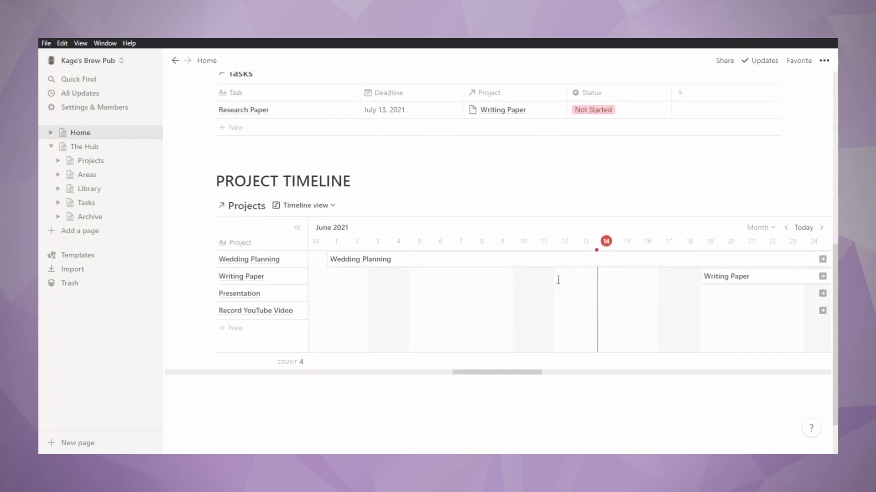
{"action": "scroll", "coordinate": [557, 278], "scroll_direction": "up", "scroll_amount": 1}
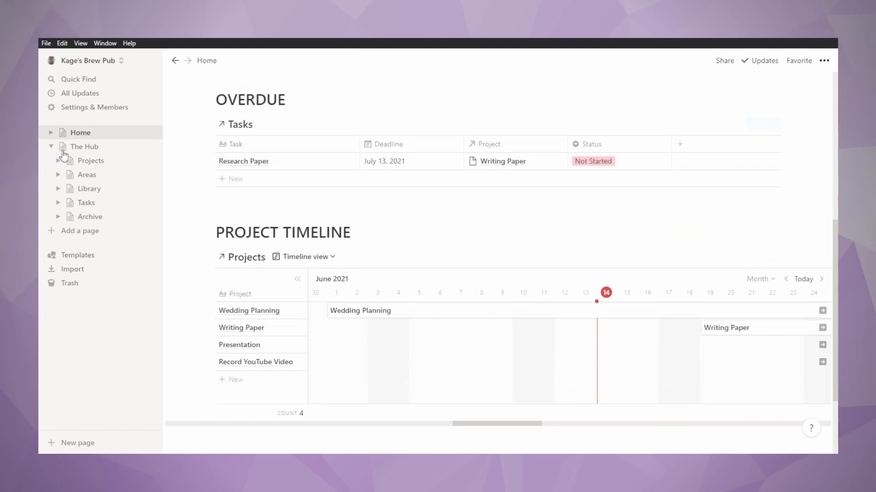
{"action": "left_click", "coordinate": [107, 165]}
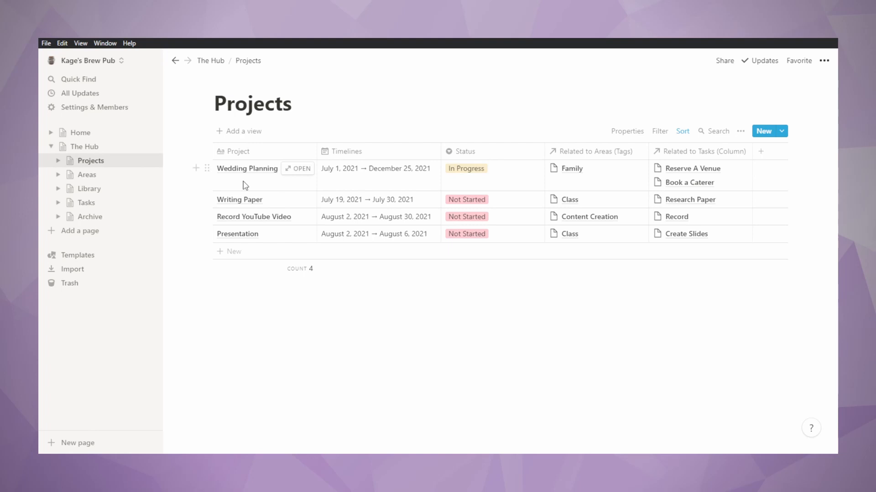
Remove the linked projects Presentation and Writing Paper from the Class card on the Areas page
{"action": "left_click", "coordinate": [89, 174]}
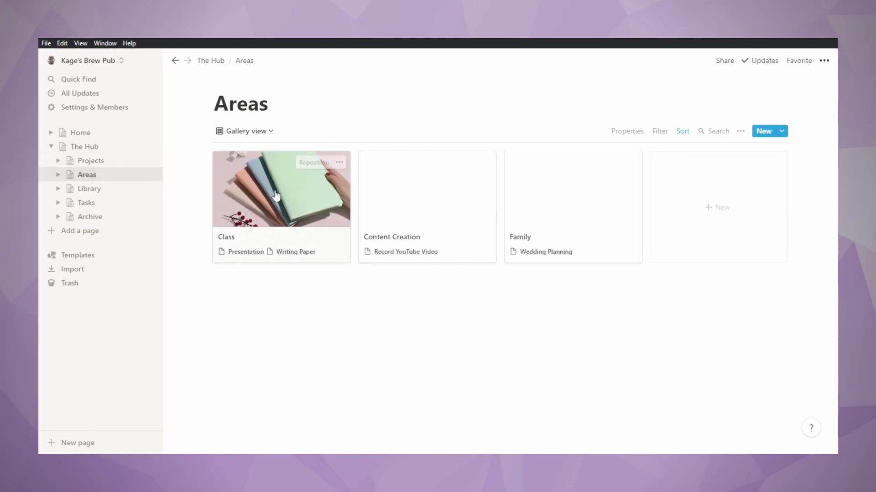
{"action": "left_click", "coordinate": [277, 196]}
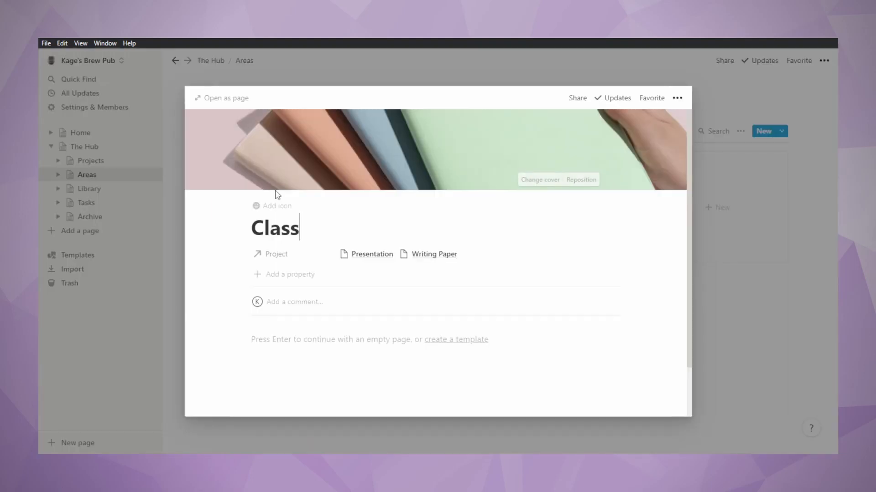
{"action": "left_click", "coordinate": [372, 258]}
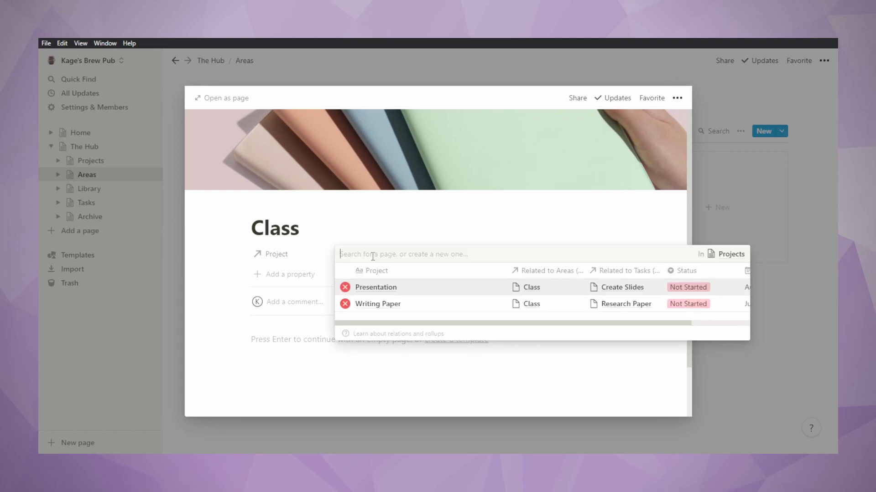
{"action": "left_click", "coordinate": [345, 288]}
{"action": "left_click", "coordinate": [345, 288]}
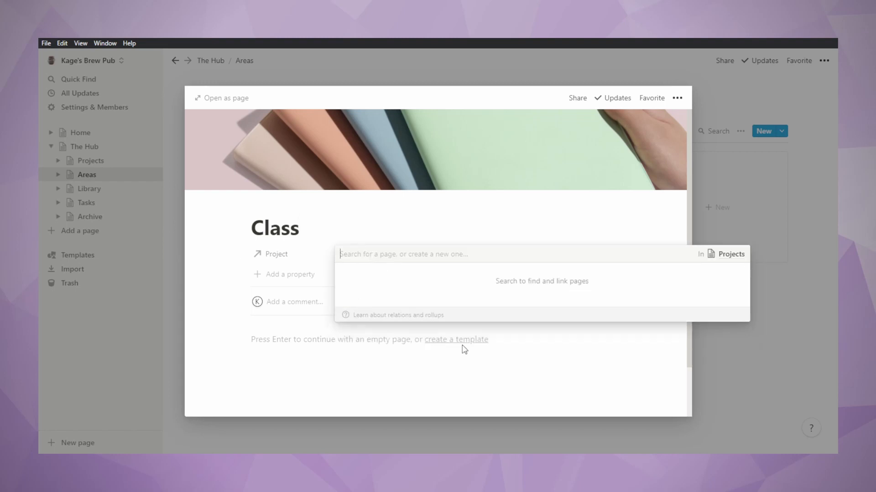
{"action": "left_click", "coordinate": [723, 390]}
{"action": "key", "text": "Escape"}
On the Archive page, set the Areas gallery's card preview to Page cover
{"action": "left_click", "coordinate": [90, 217]}
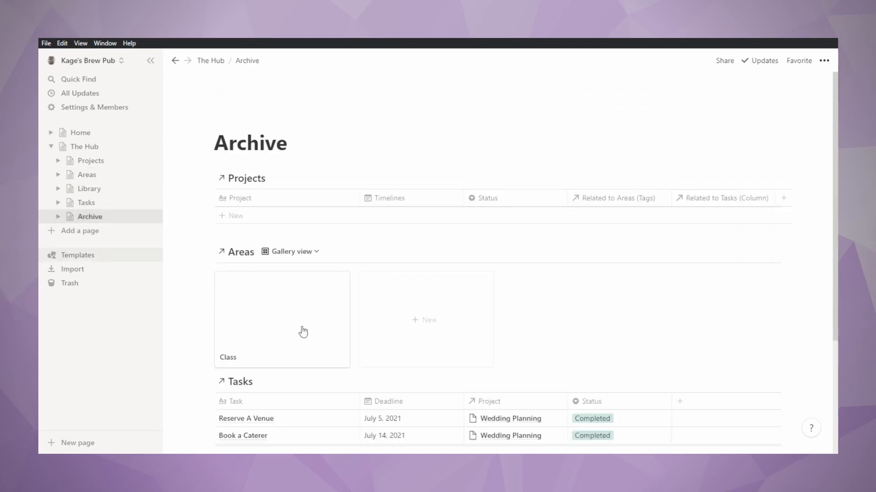
{"action": "scroll", "coordinate": [453, 316], "scroll_direction": "down", "scroll_amount": 2}
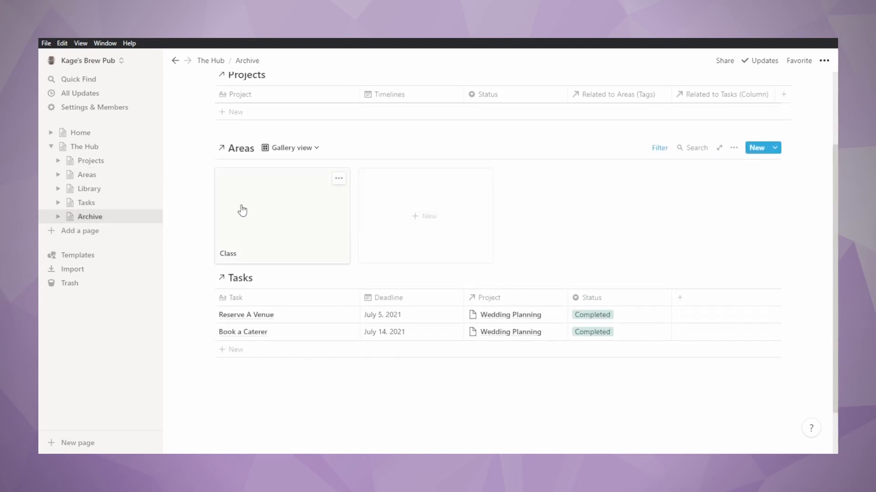
{"action": "left_click", "coordinate": [732, 149]}
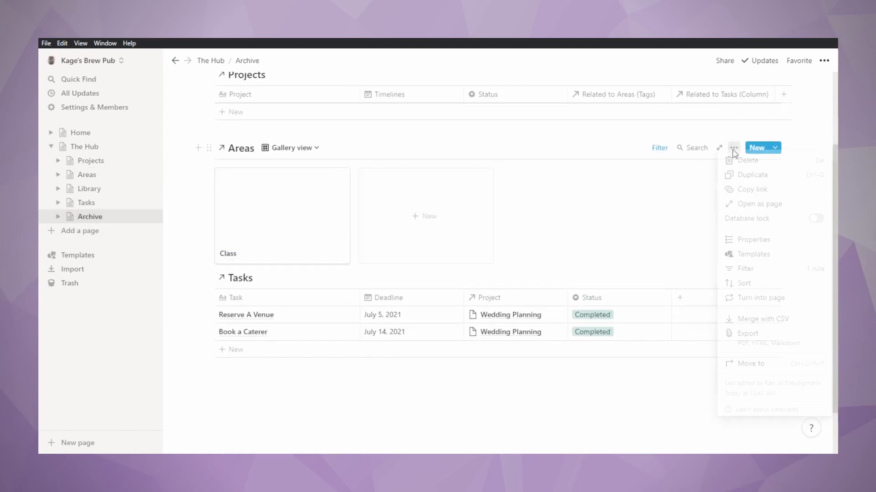
{"action": "left_click", "coordinate": [754, 240]}
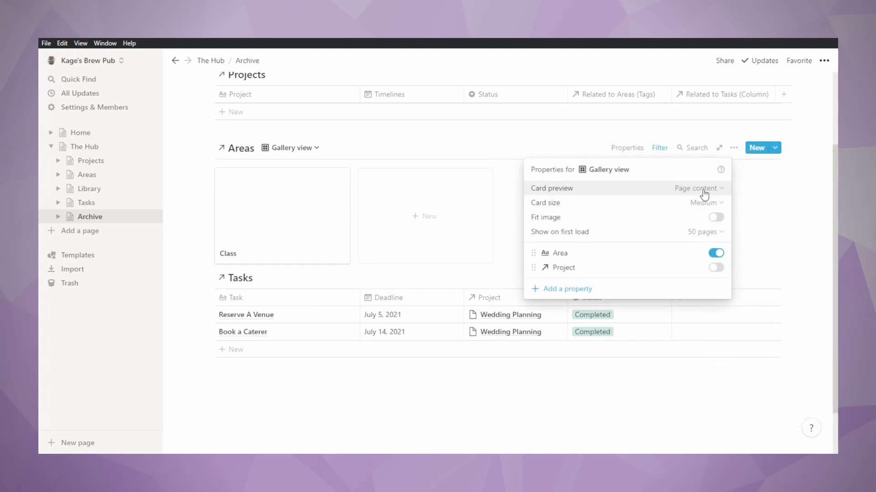
{"action": "left_click", "coordinate": [704, 193]}
{"action": "left_click", "coordinate": [705, 221]}
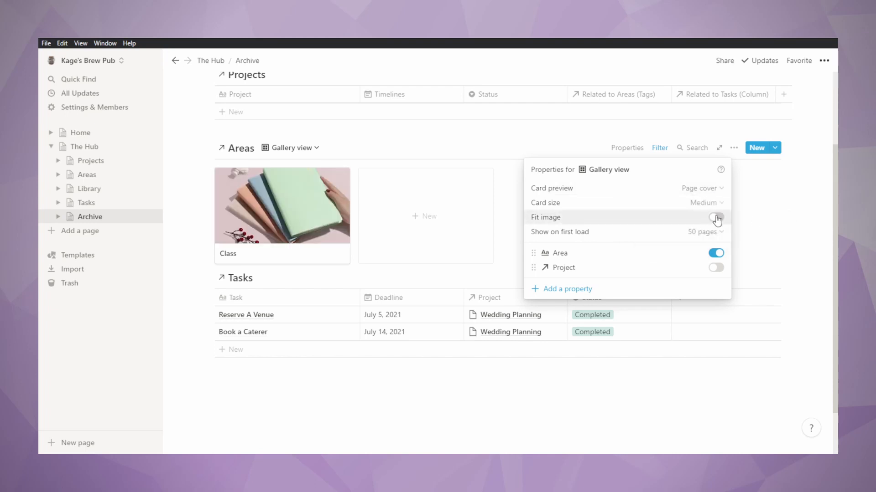
{"action": "key", "text": "Escape"}
Add a task named Contact Collaborators to the TODAY table on the Home page
{"action": "left_click", "coordinate": [87, 137]}
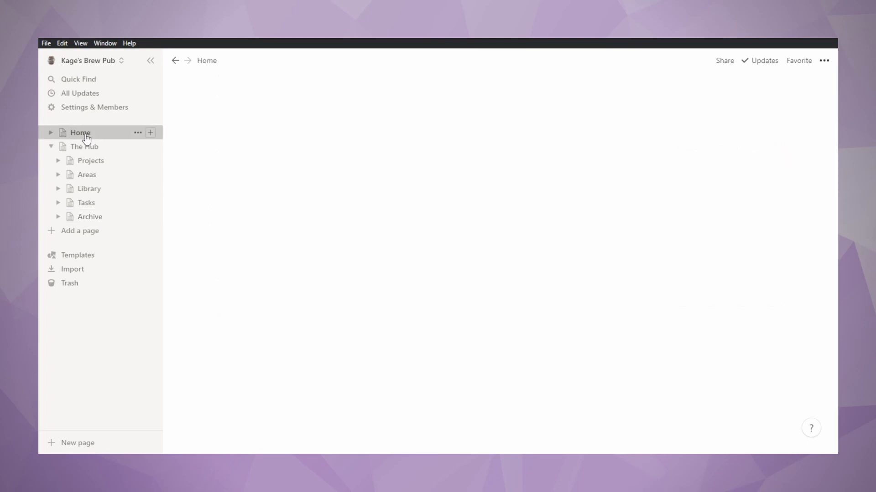
{"action": "scroll", "coordinate": [291, 292], "scroll_direction": "down", "scroll_amount": 1}
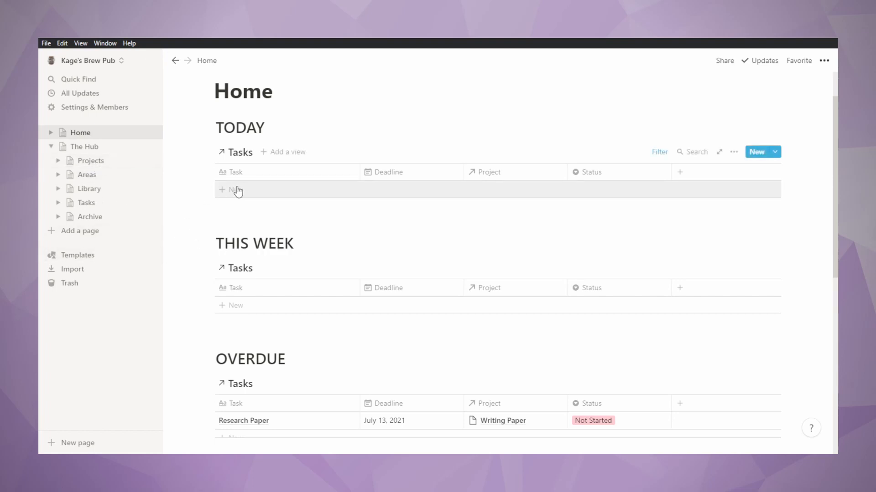
{"action": "left_click", "coordinate": [255, 190]}
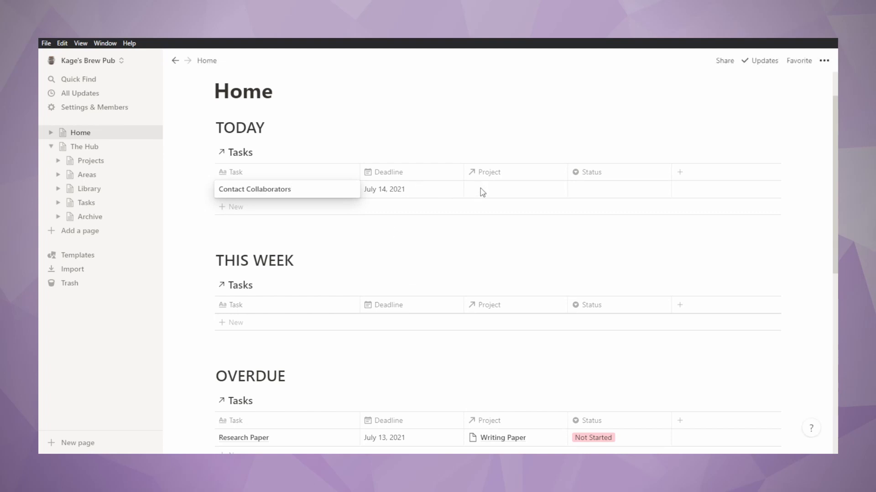
{"action": "key", "text": "Escape"}
Link the Contact Collaborators task to the Record YouTube Video project and set its status to Not Started
{"action": "left_click", "coordinate": [494, 190]}
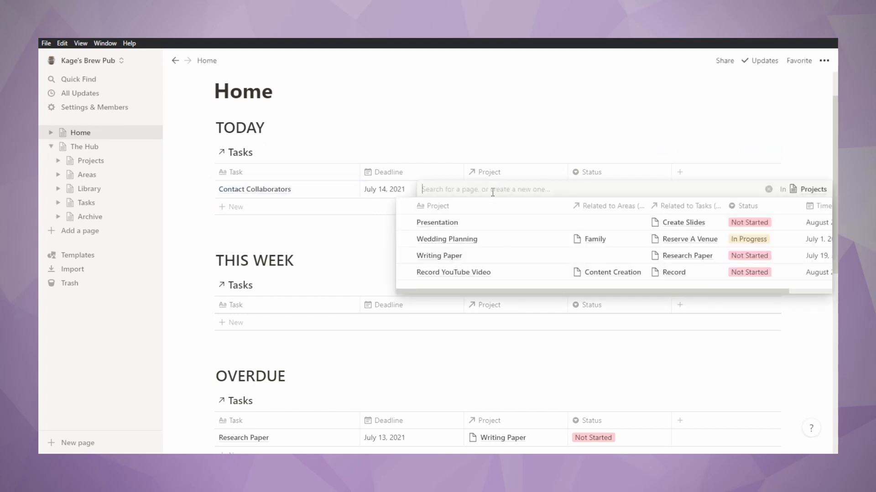
{"action": "left_click", "coordinate": [407, 273]}
{"action": "left_click", "coordinate": [590, 180]}
{"action": "left_click", "coordinate": [591, 189]}
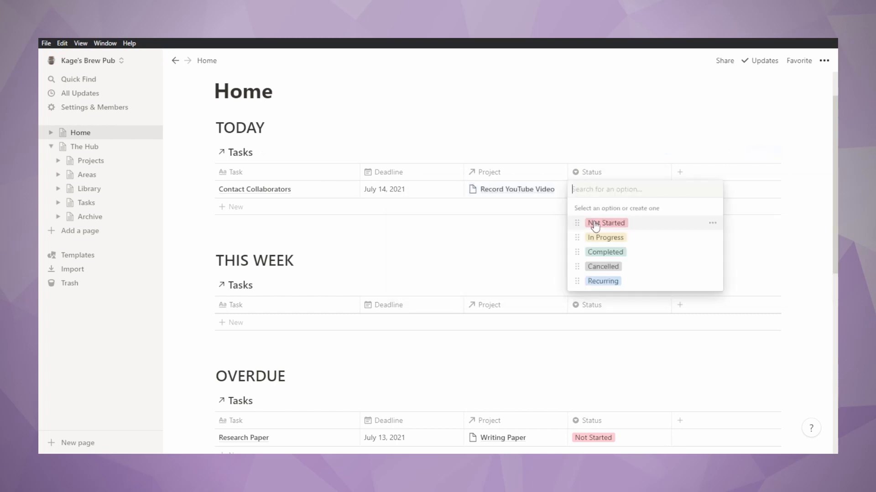
{"action": "left_click", "coordinate": [595, 224]}
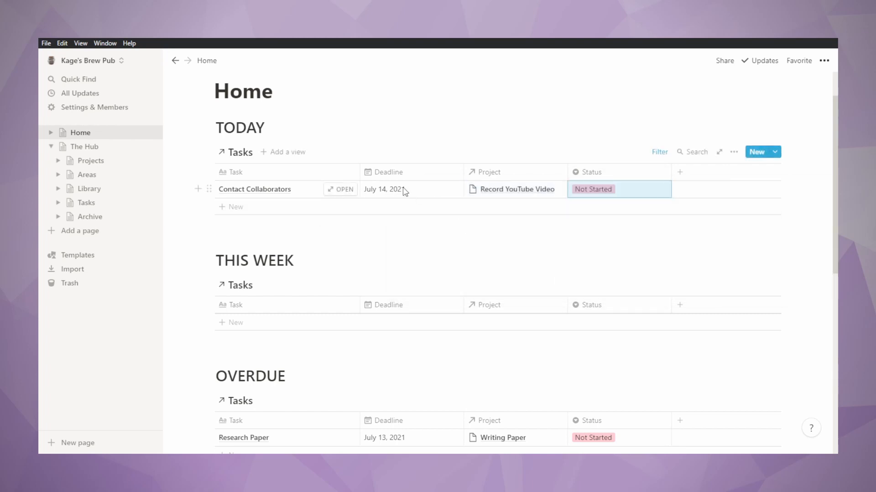
Open the Contact Collaborators task and set its deadline to August 9, 2021
{"action": "left_click", "coordinate": [339, 189]}
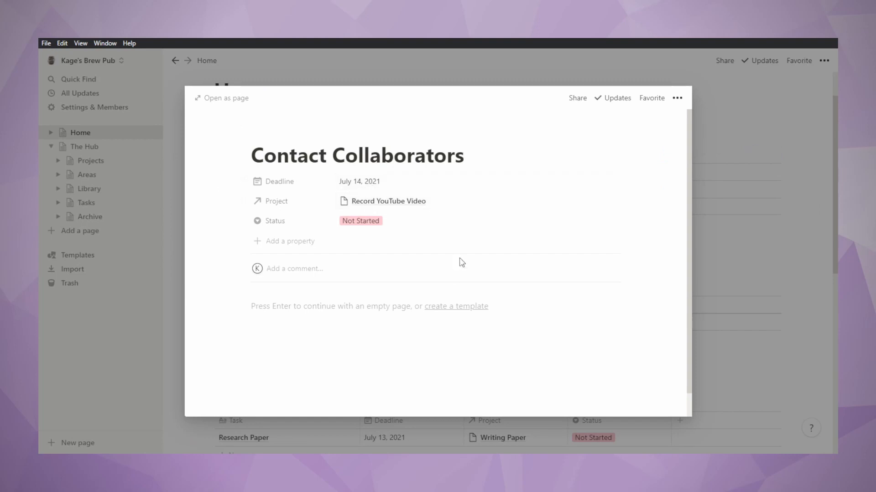
{"action": "left_click", "coordinate": [366, 184]}
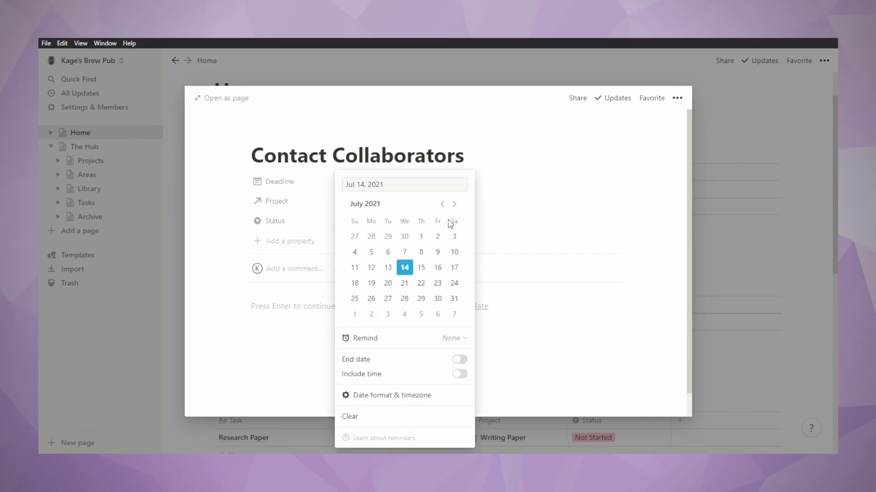
{"action": "left_click", "coordinate": [455, 204]}
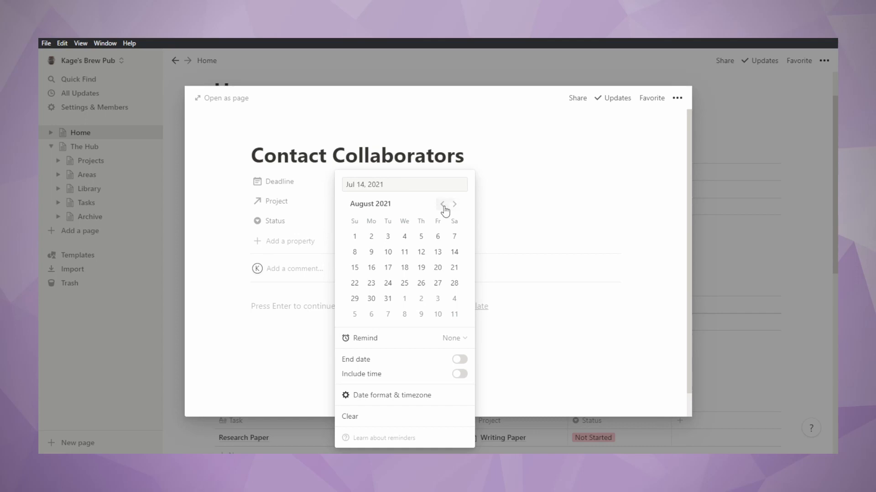
{"action": "left_click", "coordinate": [376, 253]}
{"action": "left_click", "coordinate": [705, 233]}
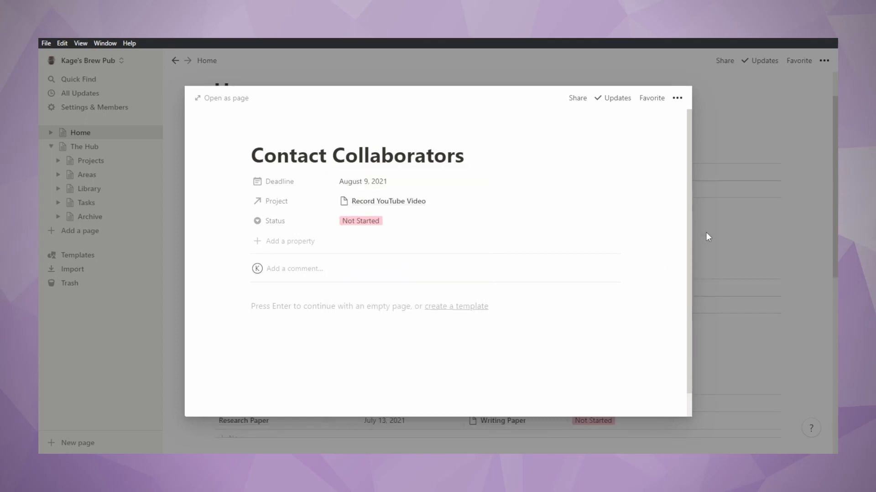
{"action": "left_click", "coordinate": [706, 233]}
Check the task sections on Home, and look at the Projects page for the Contact Collaborators task
{"action": "scroll", "coordinate": [564, 252], "scroll_direction": "down", "scroll_amount": 3}
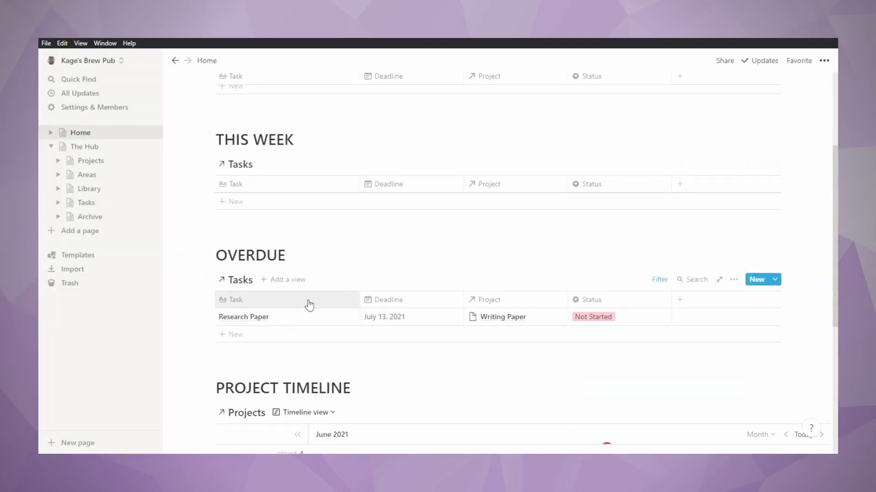
{"action": "scroll", "coordinate": [310, 305], "scroll_direction": "up", "scroll_amount": 3}
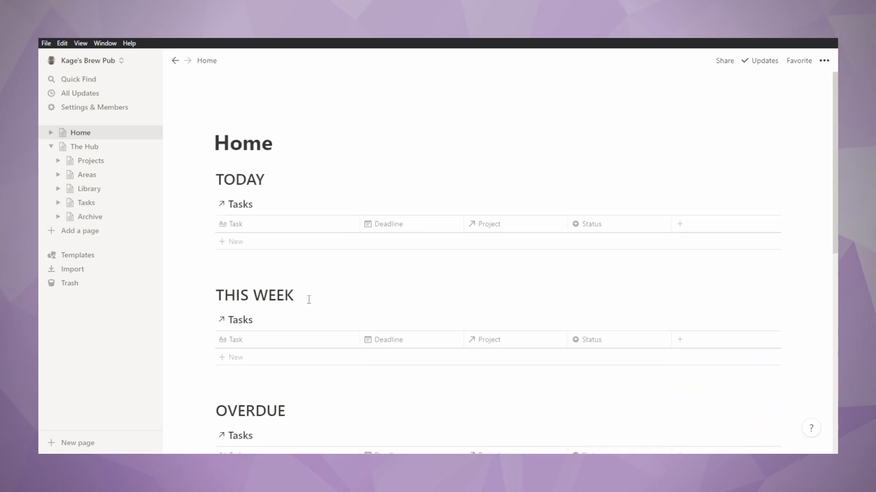
{"action": "left_click", "coordinate": [84, 162]}
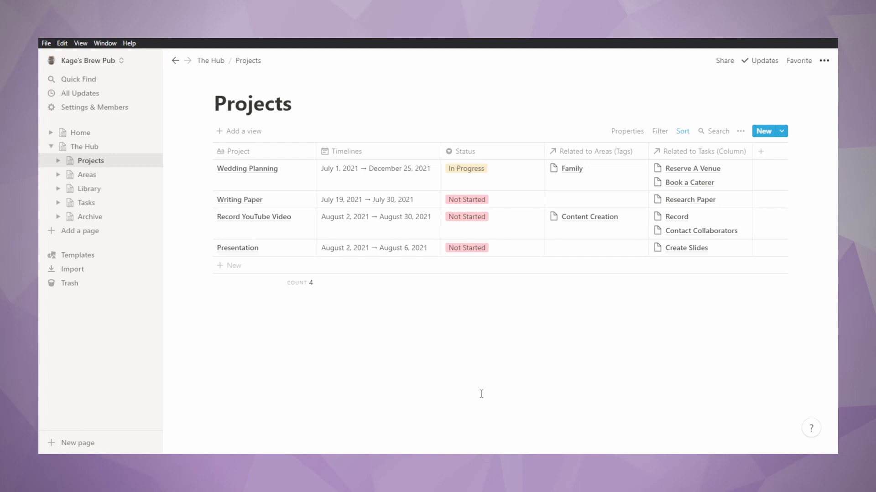
Return to the Home page and add a task named Research Images to the TODAY table
{"action": "left_click", "coordinate": [84, 133]}
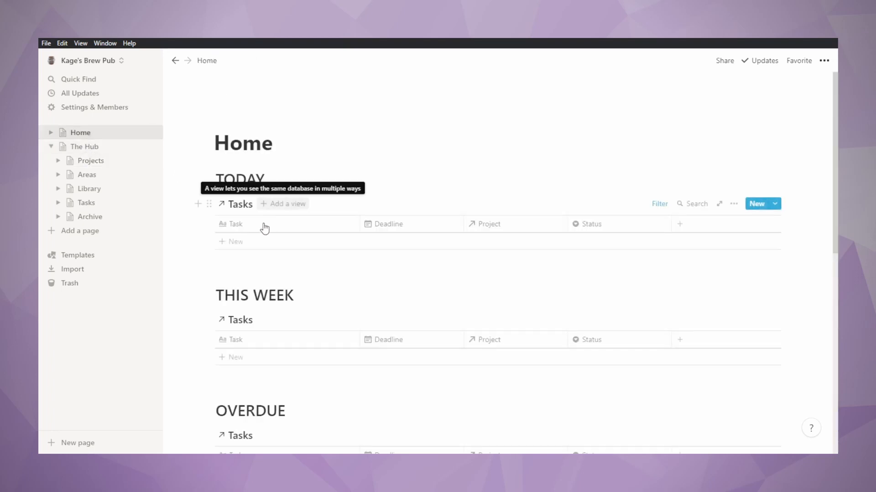
{"action": "left_click", "coordinate": [263, 242]}
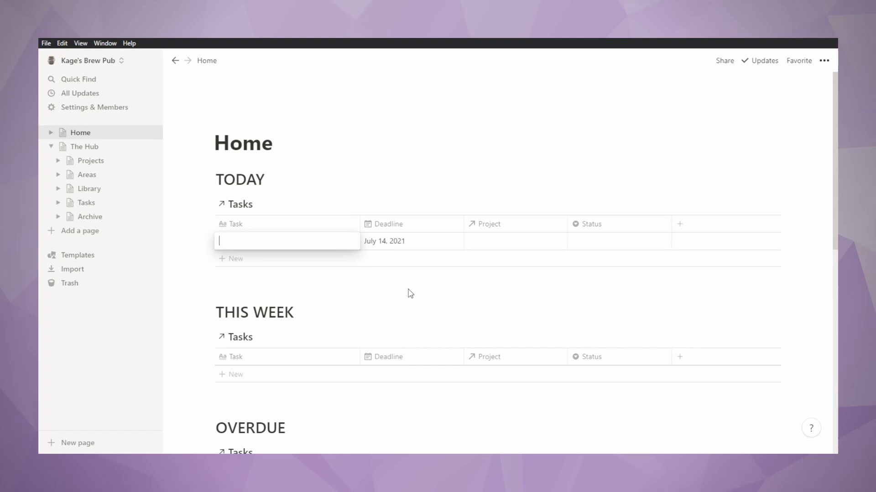
{"action": "type", "text": "Research Images"}
Link the Research Images task to a new project named Design Cover and set the task's status to Not Started
{"action": "left_click", "coordinate": [516, 245]}
{"action": "left_click", "coordinate": [507, 245]}
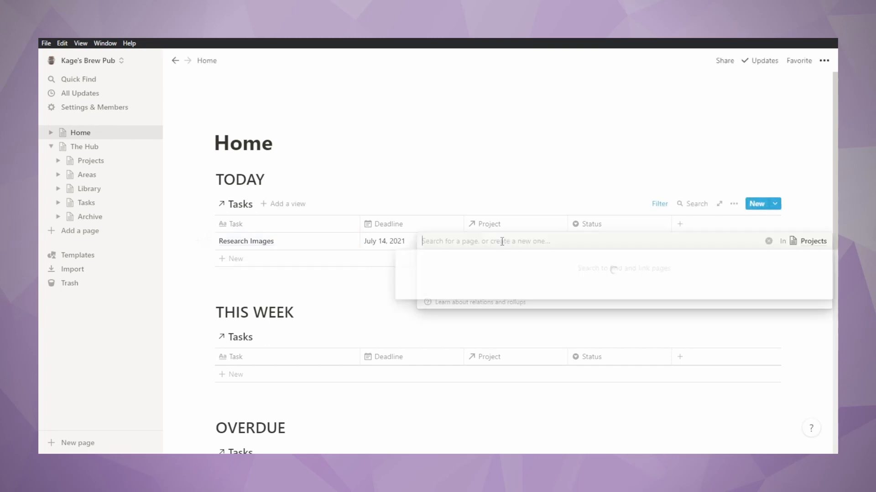
{"action": "type", "text": "Des"}
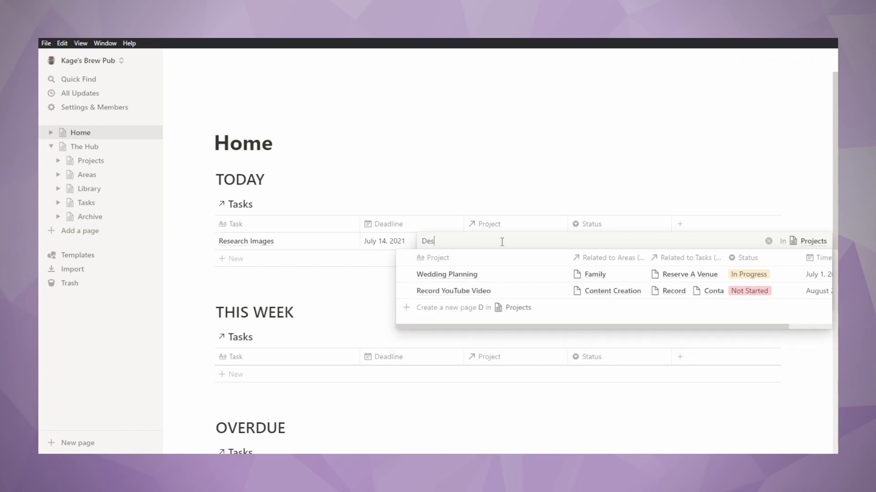
{"action": "type", "text": "ign Cover"}
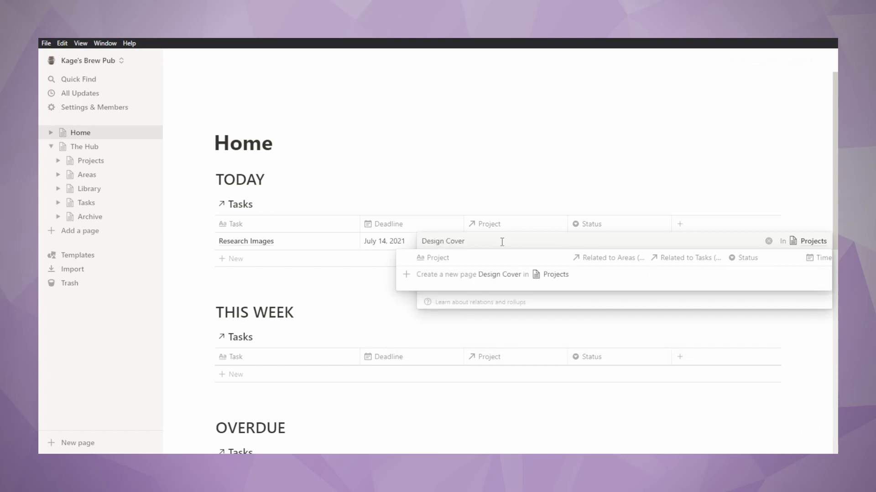
{"action": "left_click", "coordinate": [424, 275]}
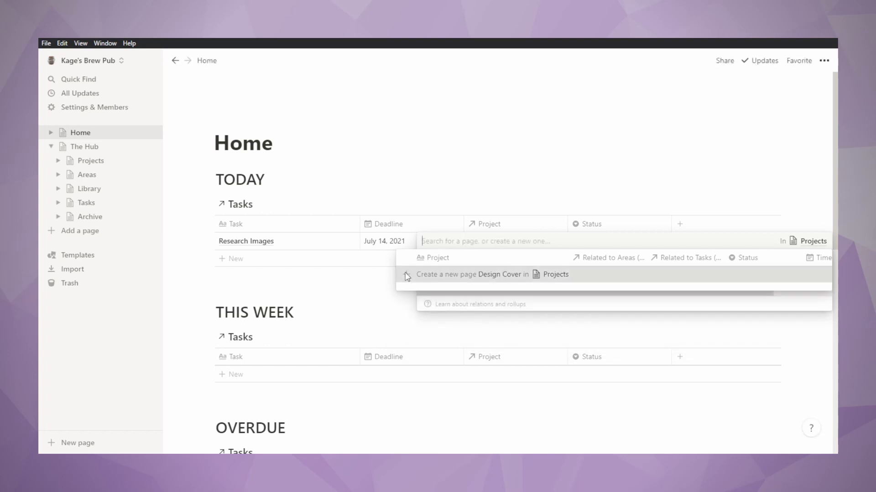
{"action": "left_click", "coordinate": [364, 287]}
{"action": "left_click", "coordinate": [615, 242]}
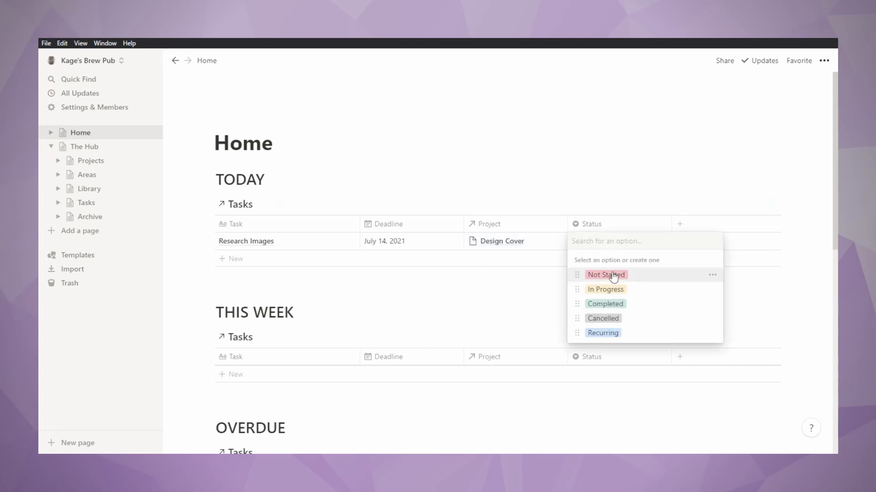
{"action": "left_click", "coordinate": [593, 275]}
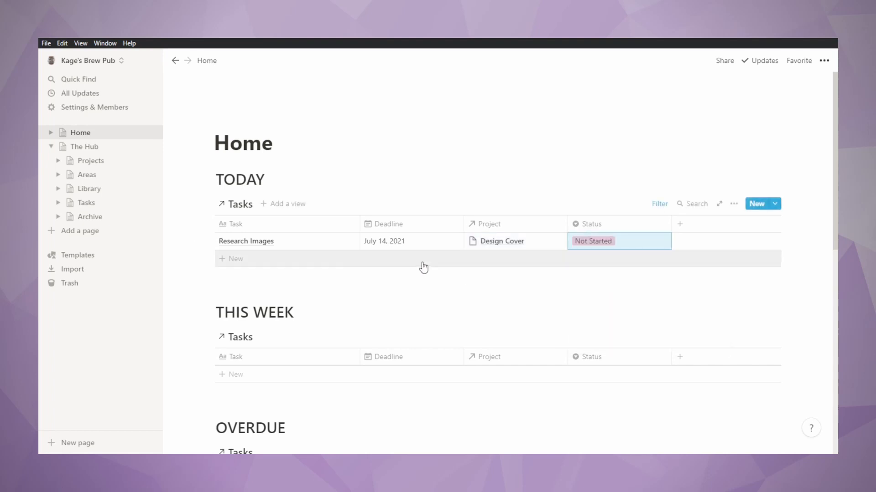
On the Projects page, open the Design Cover project's Timelines date at September 2021
{"action": "left_click", "coordinate": [88, 162]}
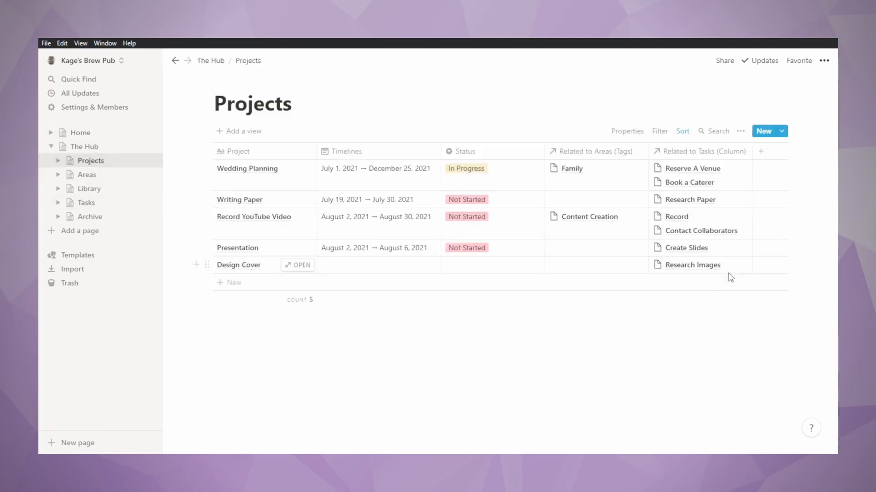
{"action": "left_click", "coordinate": [387, 268]}
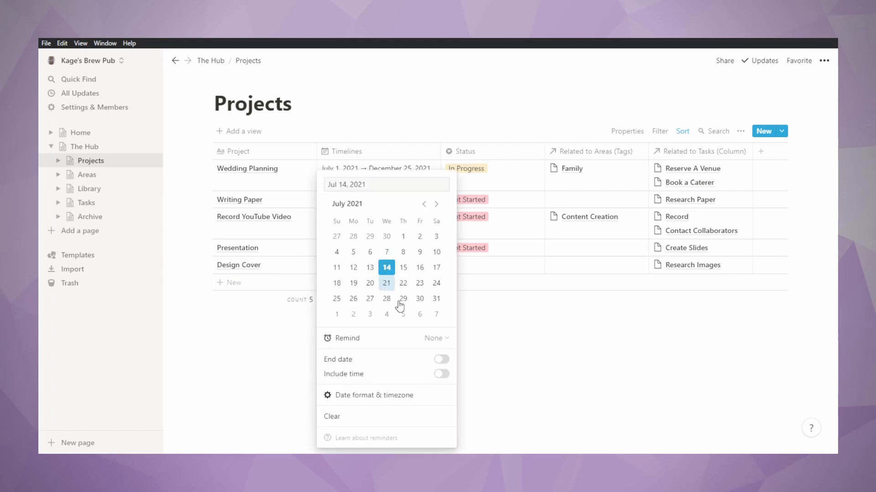
{"action": "left_click", "coordinate": [435, 204]}
{"action": "left_click", "coordinate": [435, 204]}
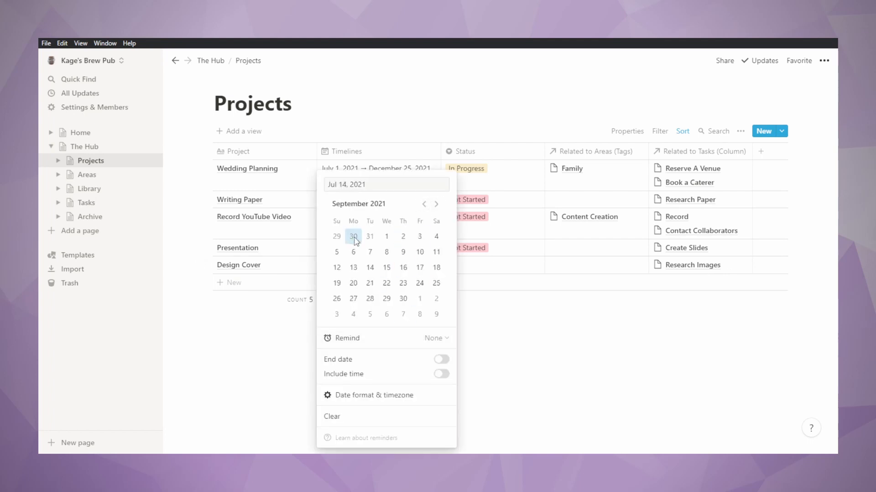
{"action": "left_click", "coordinate": [353, 251]}
{"action": "left_click", "coordinate": [441, 374]}
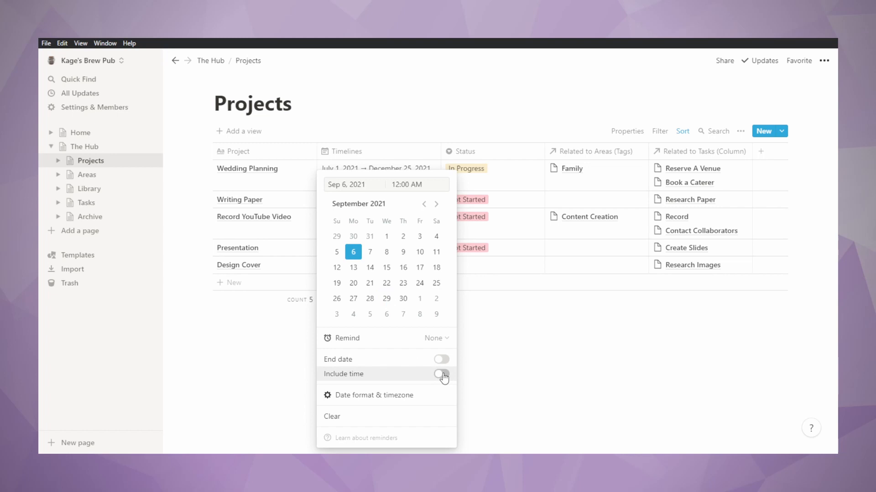
{"action": "left_click", "coordinate": [420, 284]}
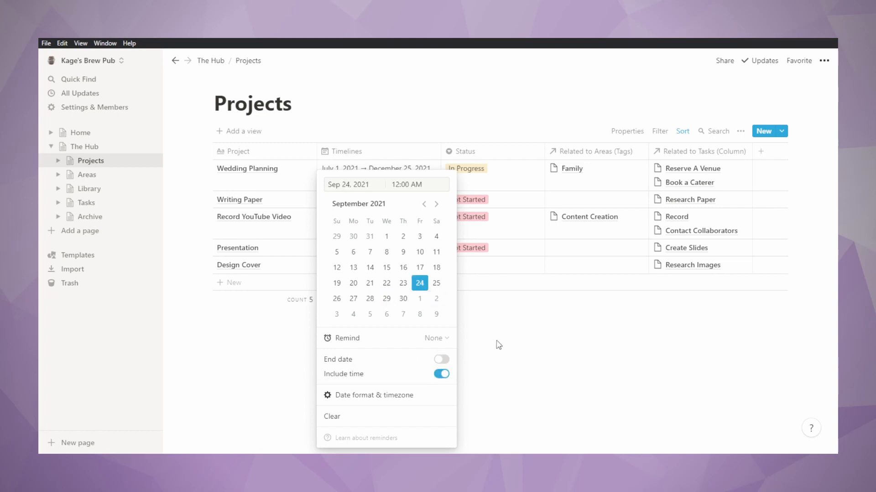
{"action": "left_click", "coordinate": [442, 374]}
Set the Design Cover project's timeline to September 13 through September 24, 2021
{"action": "left_click", "coordinate": [353, 267]}
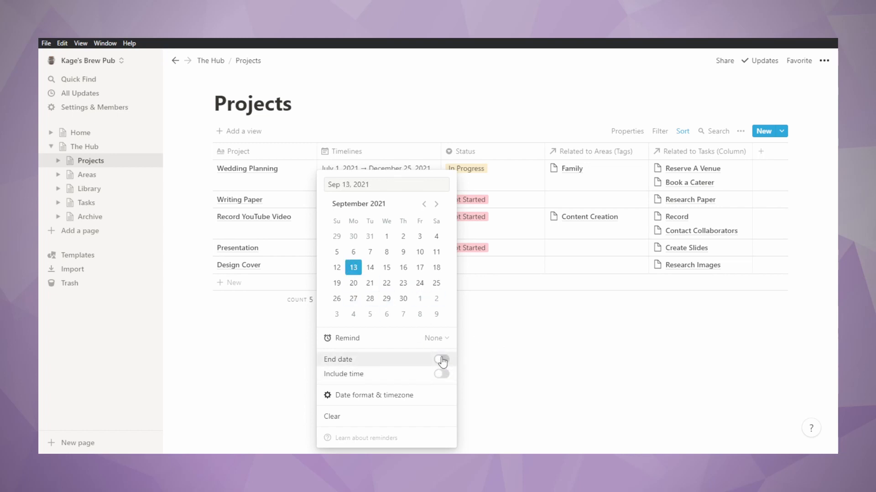
{"action": "left_click", "coordinate": [440, 360]}
{"action": "left_click", "coordinate": [419, 283]}
{"action": "left_click", "coordinate": [527, 388]}
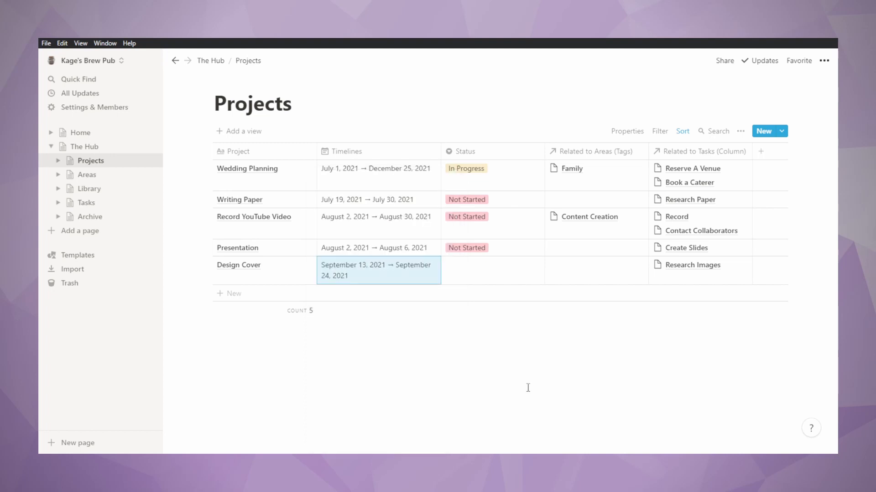
Set the Design Cover project's status to Not Started and link it to a new area named Book Design
{"action": "left_click", "coordinate": [488, 276]}
{"action": "left_click", "coordinate": [488, 299]}
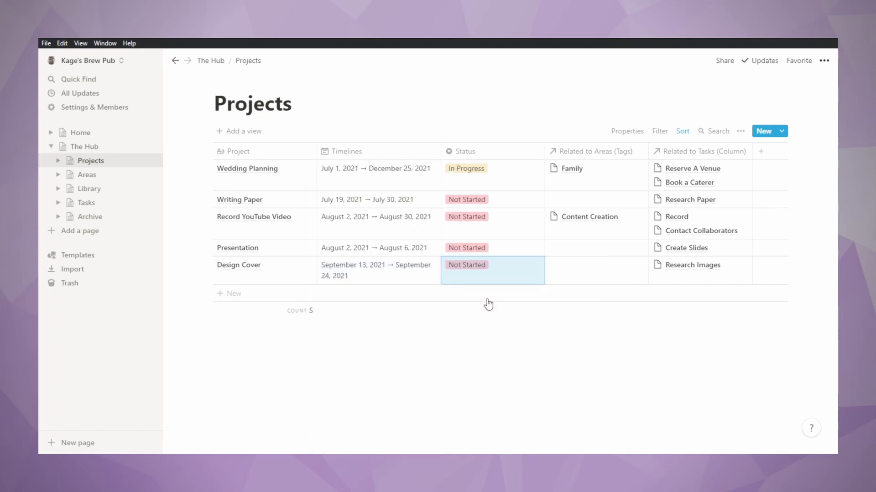
{"action": "left_click", "coordinate": [591, 272]}
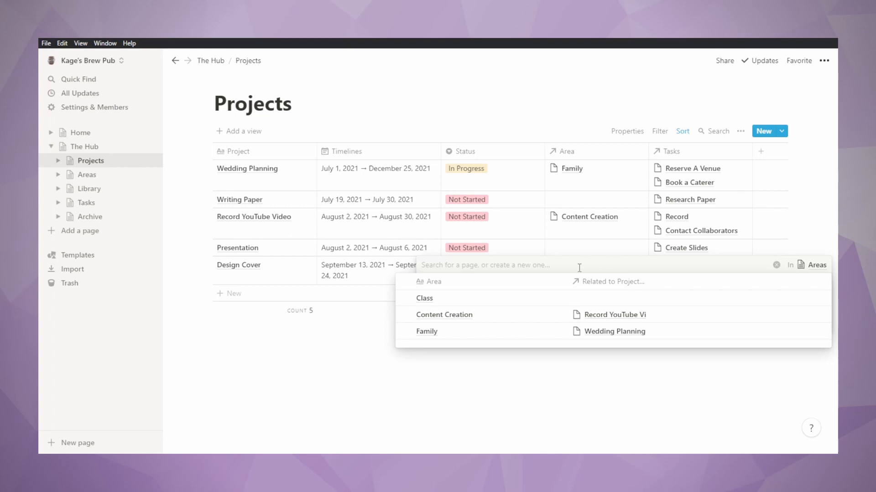
{"action": "type", "text": "DB"}
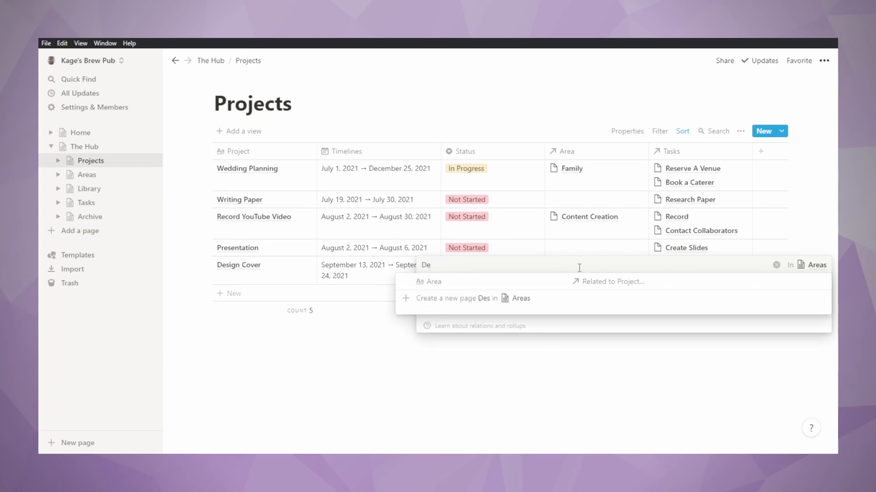
{"action": "key", "text": "BackSpace"}
{"action": "key", "text": "BackSpace"}
{"action": "type", "text": "Book"}
{"action": "left_click", "coordinate": [404, 299]}
{"action": "left_click", "coordinate": [392, 382]}
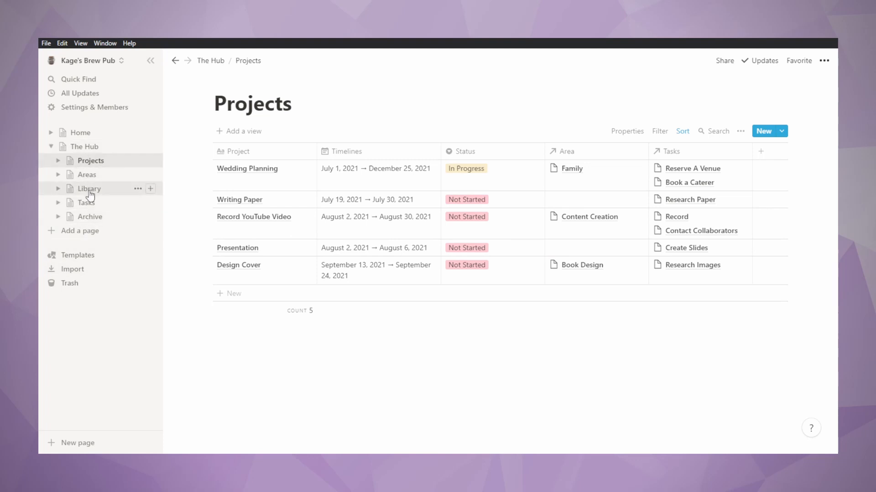
On the Home page, set the Research Images task's deadline to September 20, 2021
{"action": "left_click", "coordinate": [78, 132]}
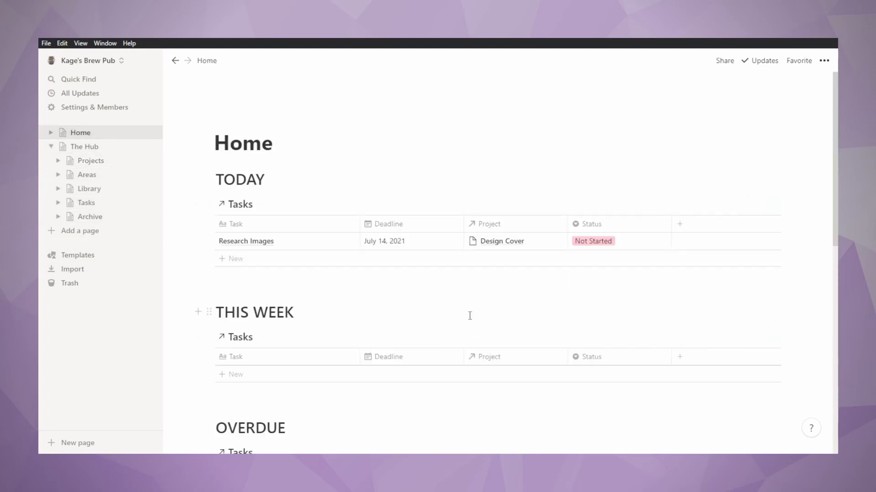
{"action": "left_click", "coordinate": [383, 241]}
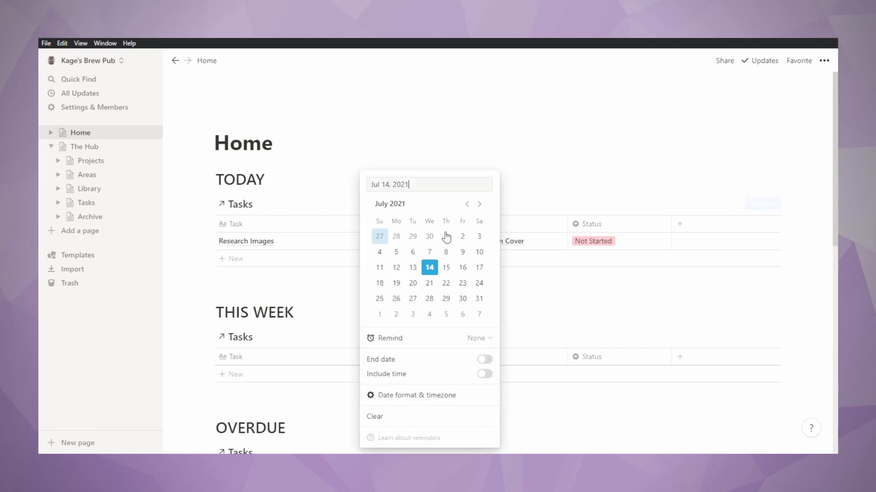
{"action": "left_click", "coordinate": [479, 203]}
{"action": "left_click", "coordinate": [479, 203]}
{"action": "left_click", "coordinate": [396, 283]}
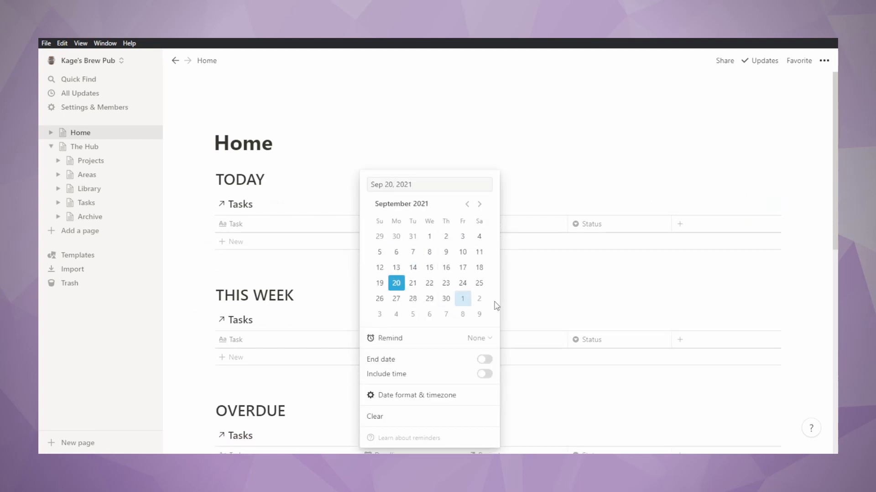
{"action": "left_click", "coordinate": [594, 321]}
{"action": "scroll", "coordinate": [592, 315], "scroll_direction": "down", "scroll_amount": 3}
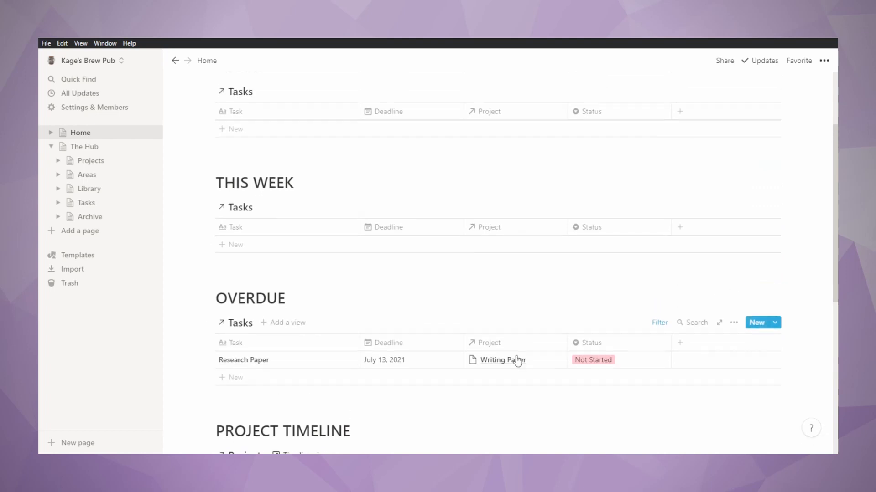
{"action": "scroll", "coordinate": [519, 360], "scroll_direction": "up", "scroll_amount": 2}
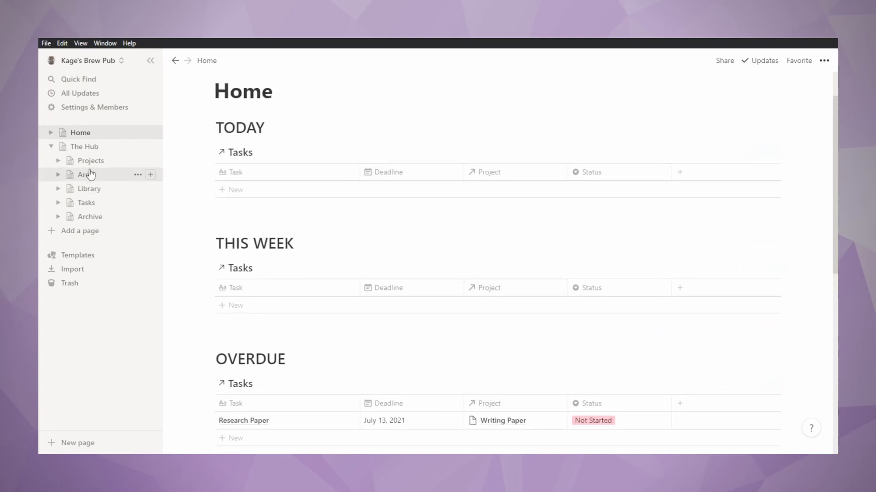
On the Tasks page, sort the table by Deadline in ascending order
{"action": "left_click", "coordinate": [93, 203]}
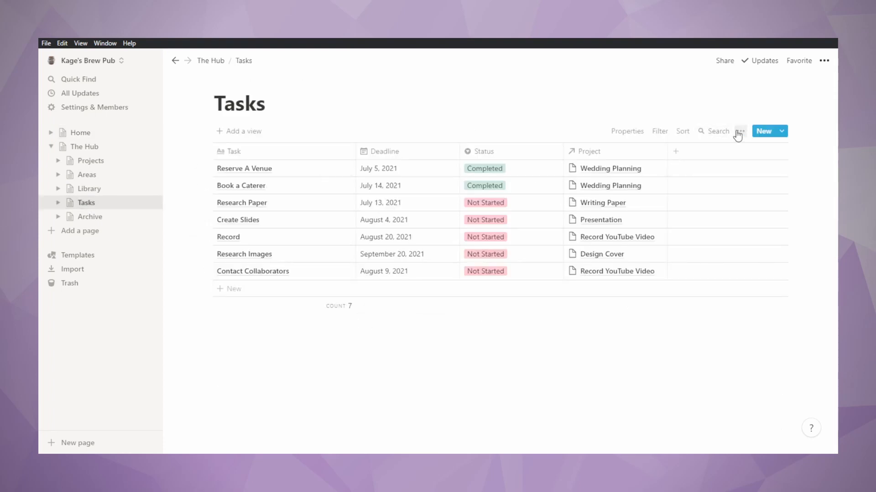
{"action": "left_click", "coordinate": [681, 133]}
{"action": "left_click", "coordinate": [603, 231]}
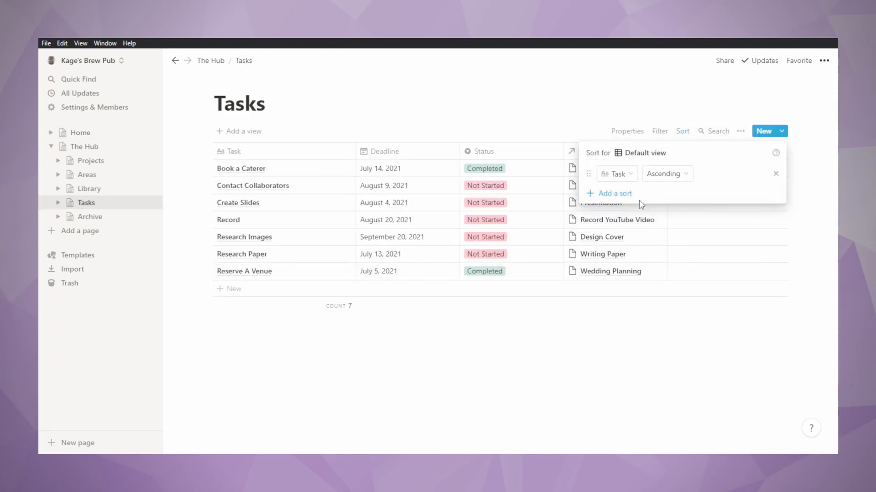
{"action": "left_click", "coordinate": [624, 175]}
{"action": "left_click", "coordinate": [611, 229]}
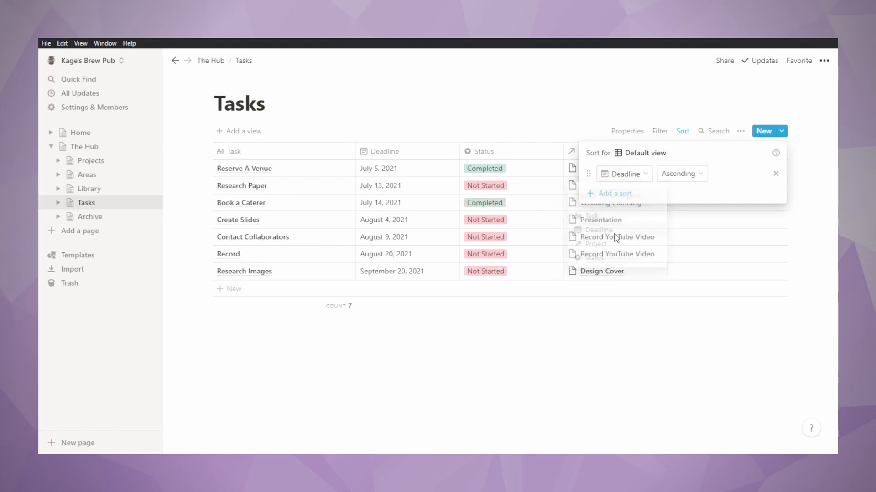
{"action": "left_click", "coordinate": [628, 382]}
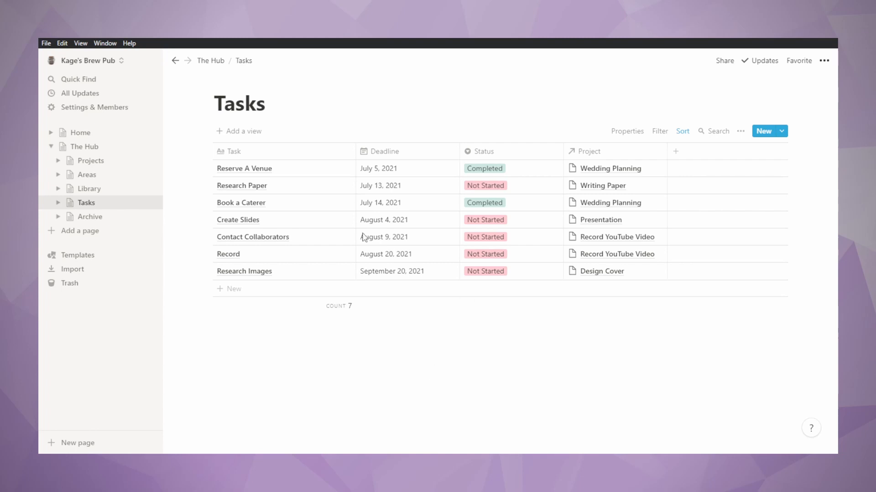
Open the Movie List page in the Library and add it to the favorites
{"action": "left_click", "coordinate": [77, 133]}
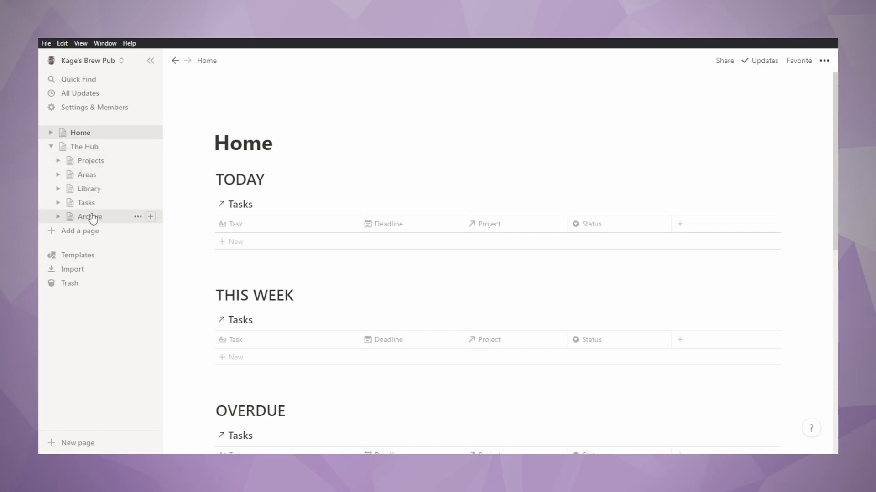
{"action": "left_click", "coordinate": [86, 195]}
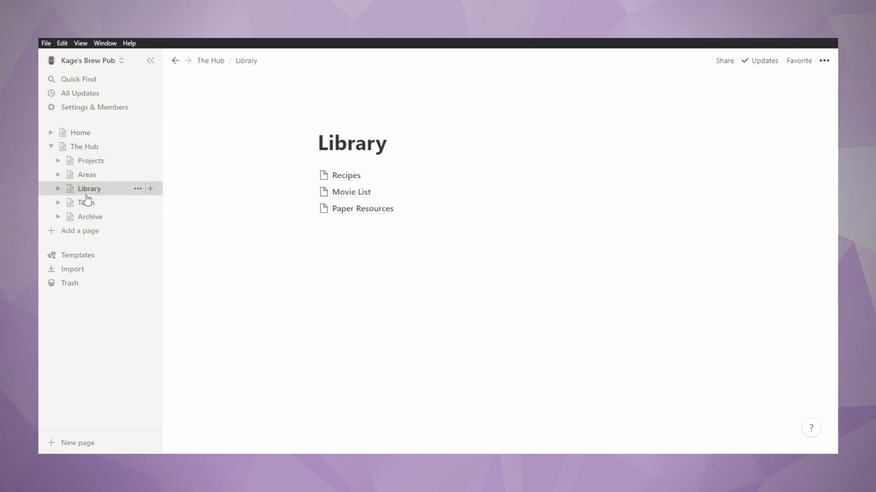
{"action": "left_click", "coordinate": [311, 192]}
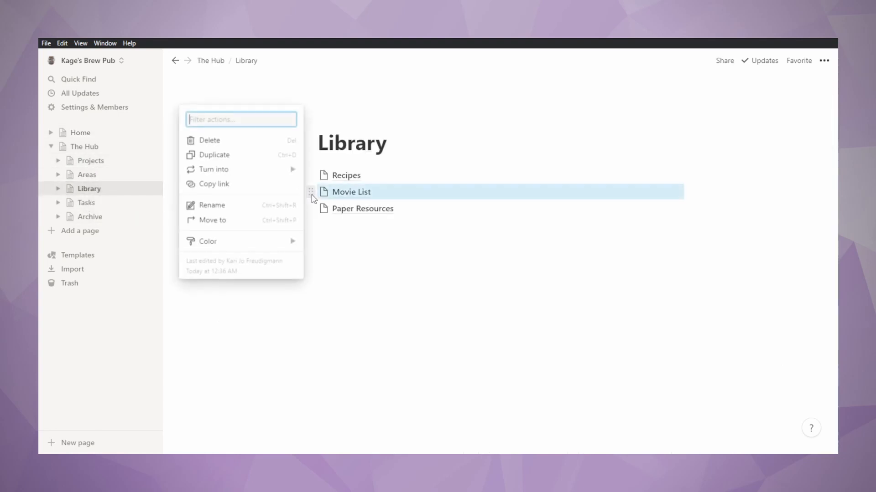
{"action": "key", "text": "Escape"}
{"action": "left_click", "coordinate": [360, 196]}
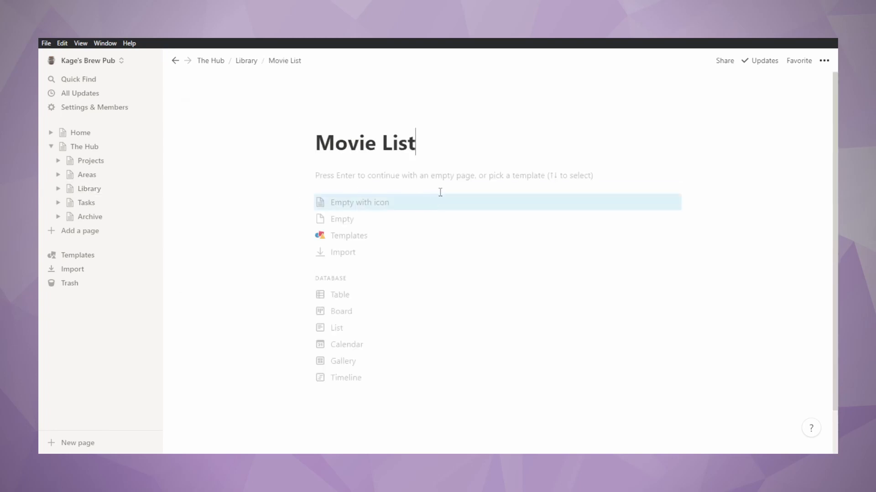
{"action": "left_click", "coordinate": [792, 64]}
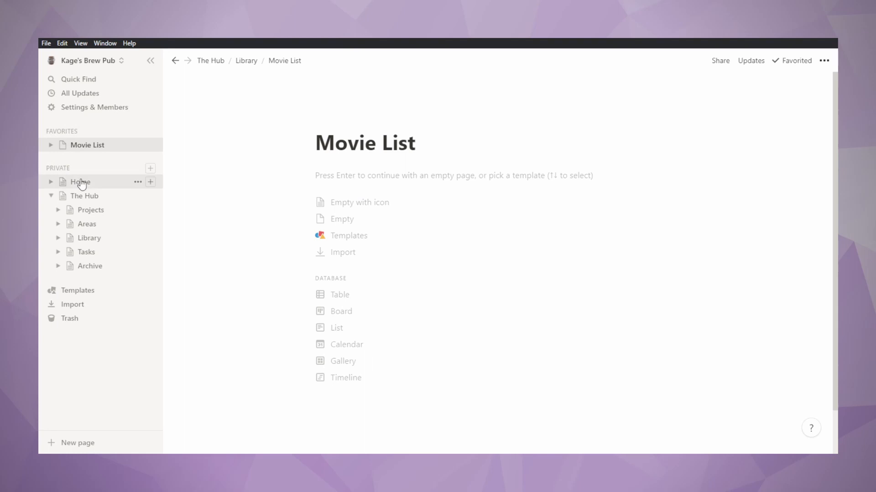
Add the Home page to the favorites and look through the subpages nested under the favorited pages
{"action": "left_click", "coordinate": [82, 181]}
{"action": "left_click", "coordinate": [792, 64]}
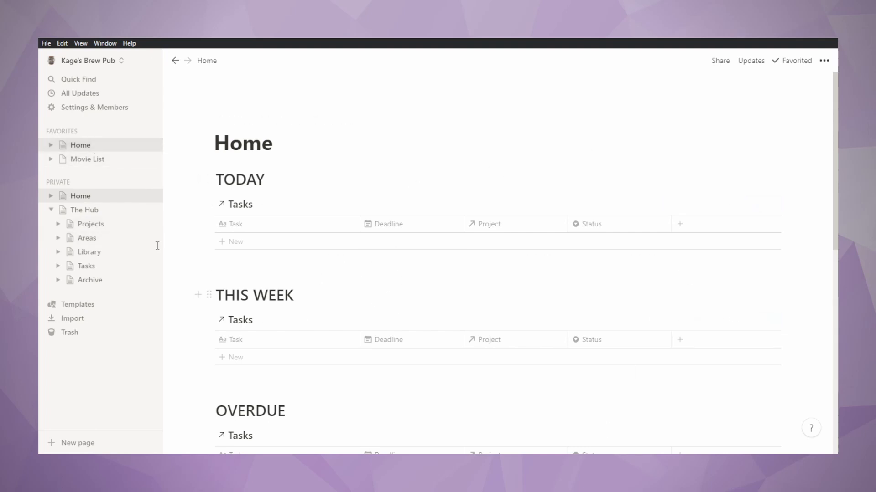
{"action": "left_click", "coordinate": [51, 145]}
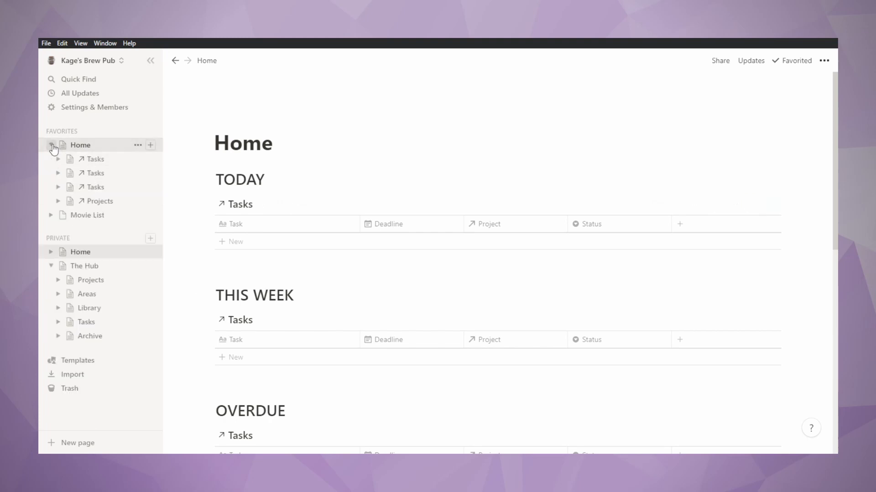
{"action": "left_click", "coordinate": [51, 145]}
{"action": "left_click", "coordinate": [50, 159]}
{"action": "left_click", "coordinate": [51, 158]}
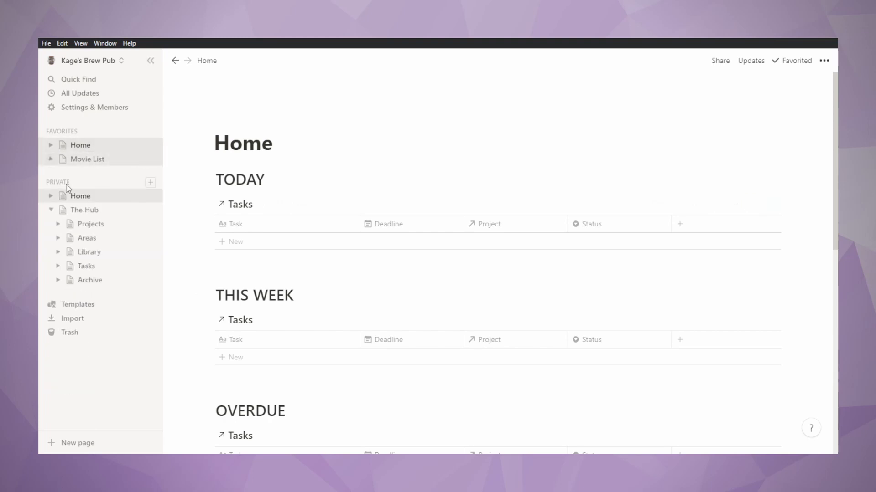
Open the Writing Paper project from the Projects page and insert a link to the Paper Resources page in its body
{"action": "left_click", "coordinate": [92, 228]}
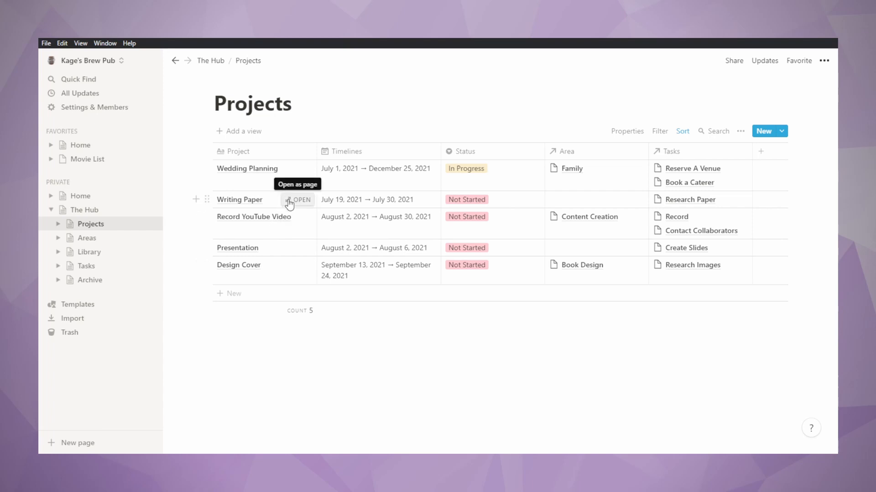
{"action": "left_click", "coordinate": [289, 204]}
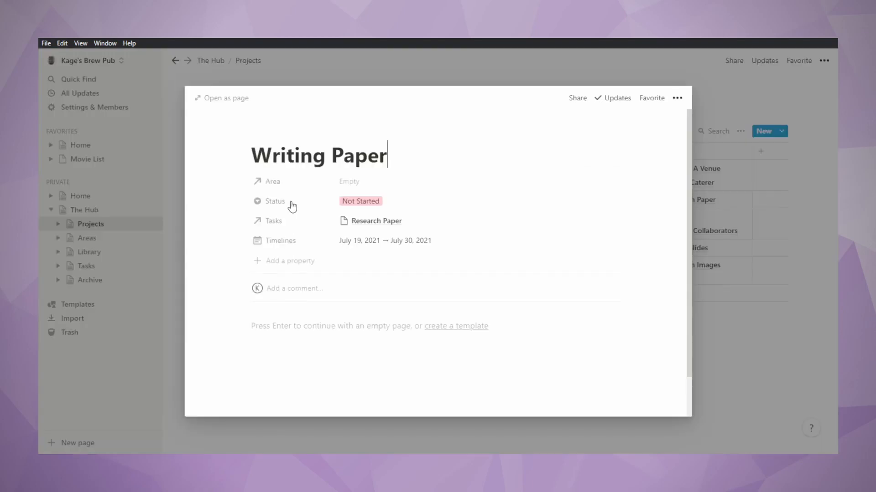
{"action": "left_click", "coordinate": [363, 329]}
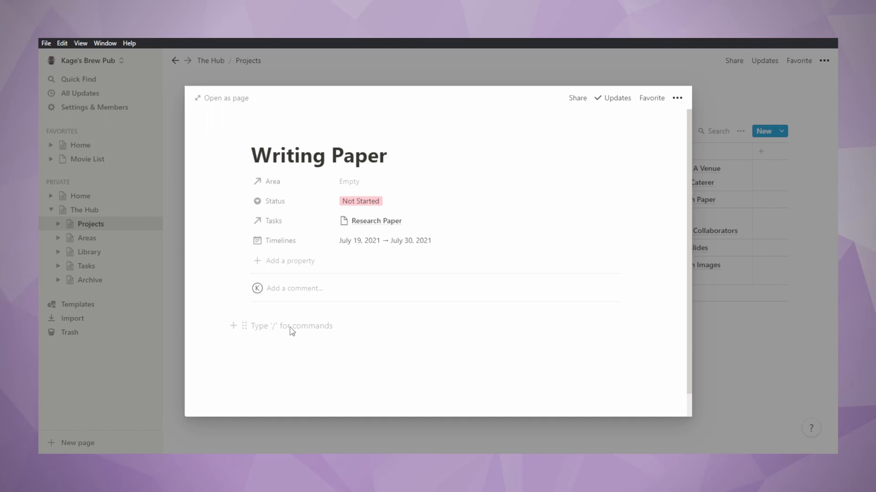
{"action": "type", "text": "/li"}
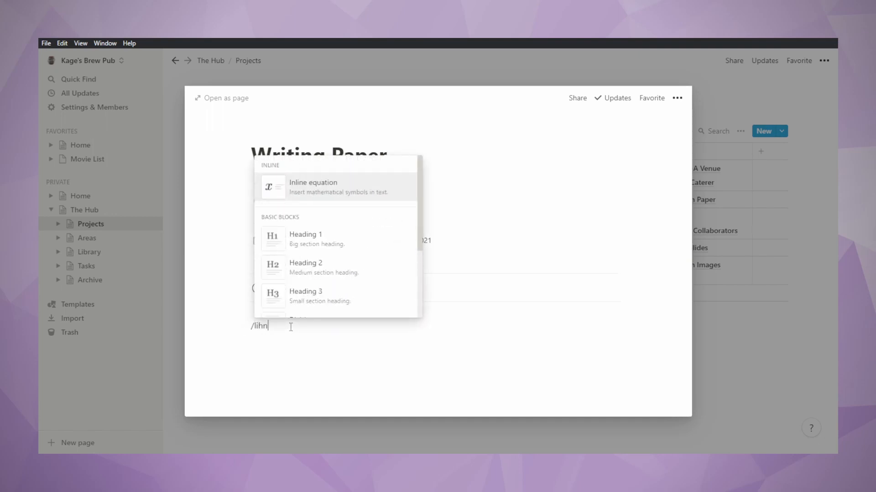
{"action": "type", "text": "nk"}
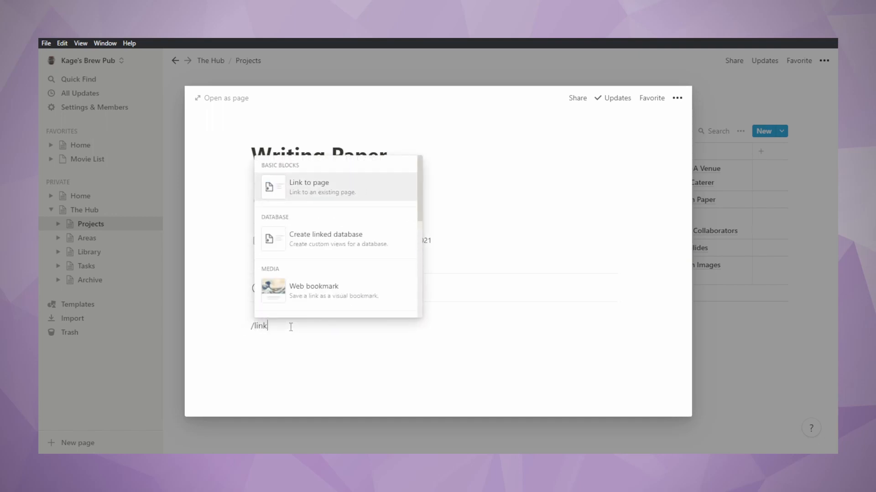
{"action": "left_click", "coordinate": [337, 192]}
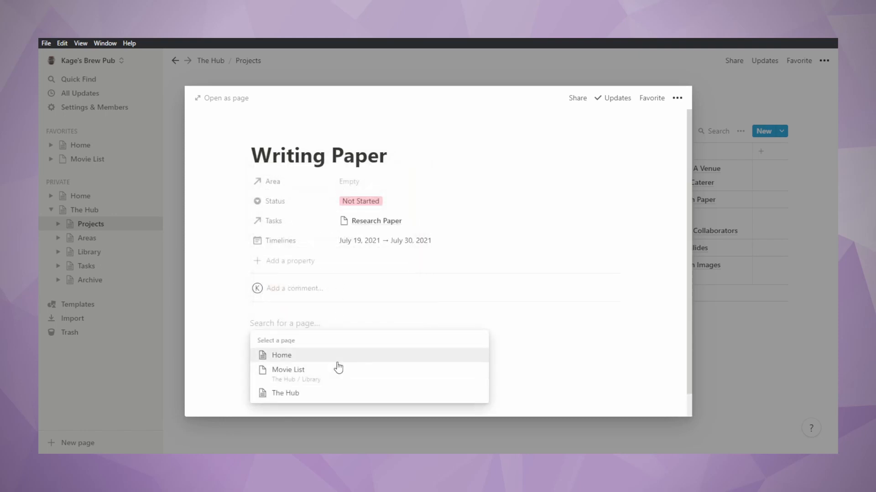
{"action": "type", "text": "Resources"}
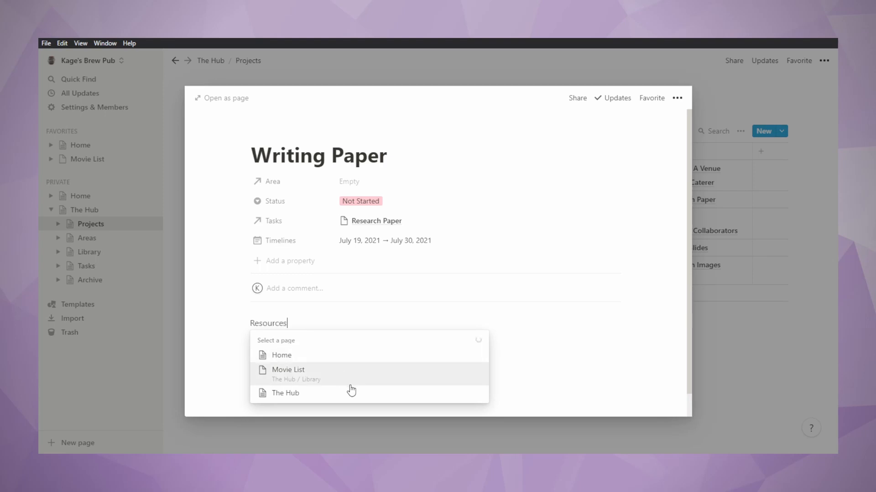
{"action": "left_click", "coordinate": [330, 362]}
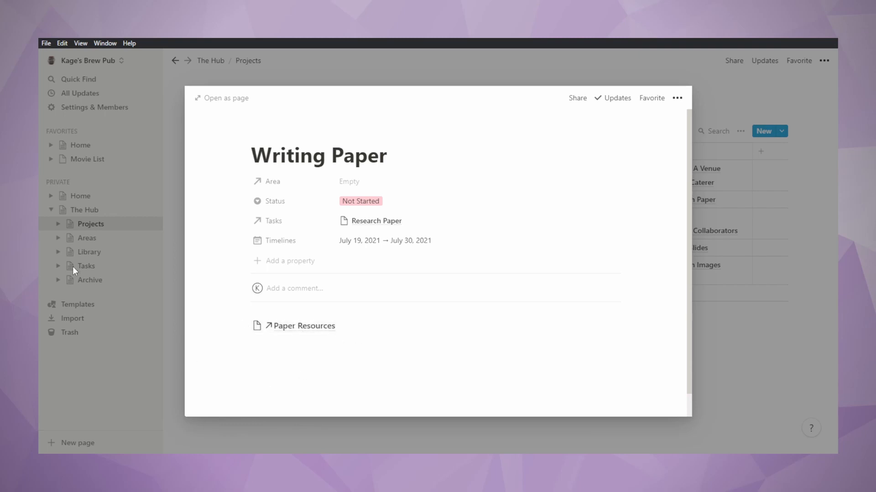
{"action": "left_click", "coordinate": [159, 332]}
Look at the Paper Resources entry on the Library page and return to the Home page
{"action": "left_click", "coordinate": [89, 252]}
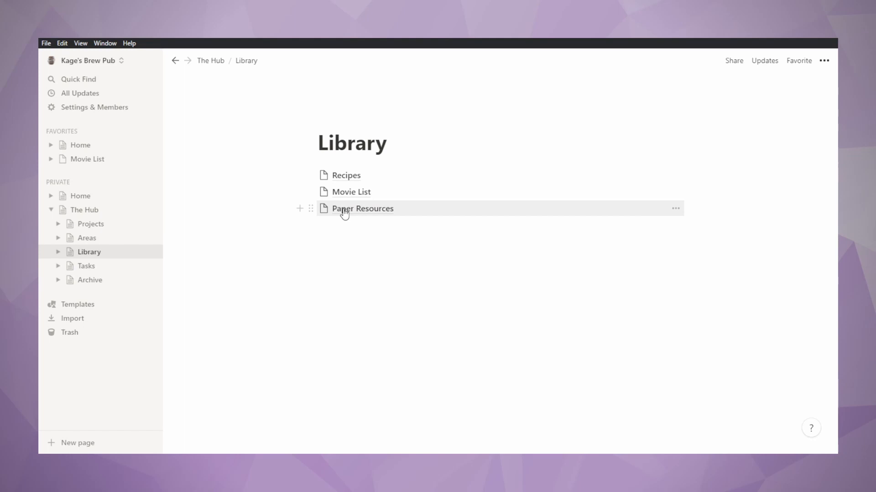
{"action": "left_click", "coordinate": [91, 149]}
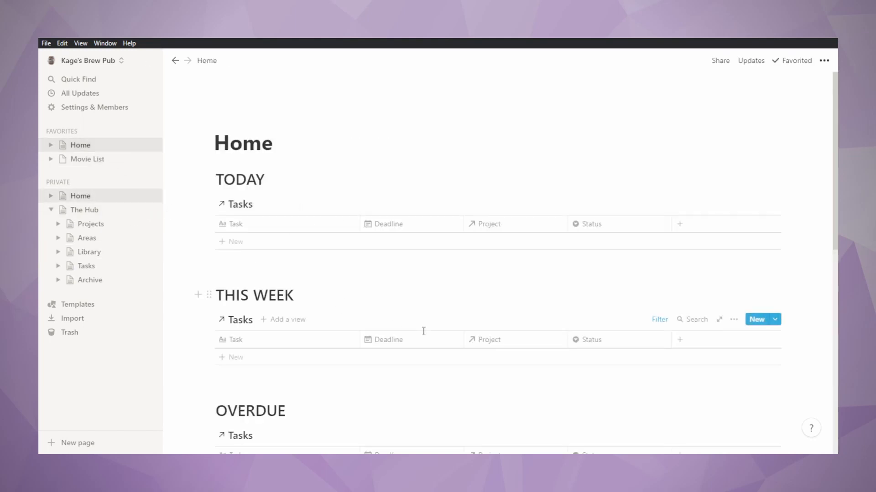